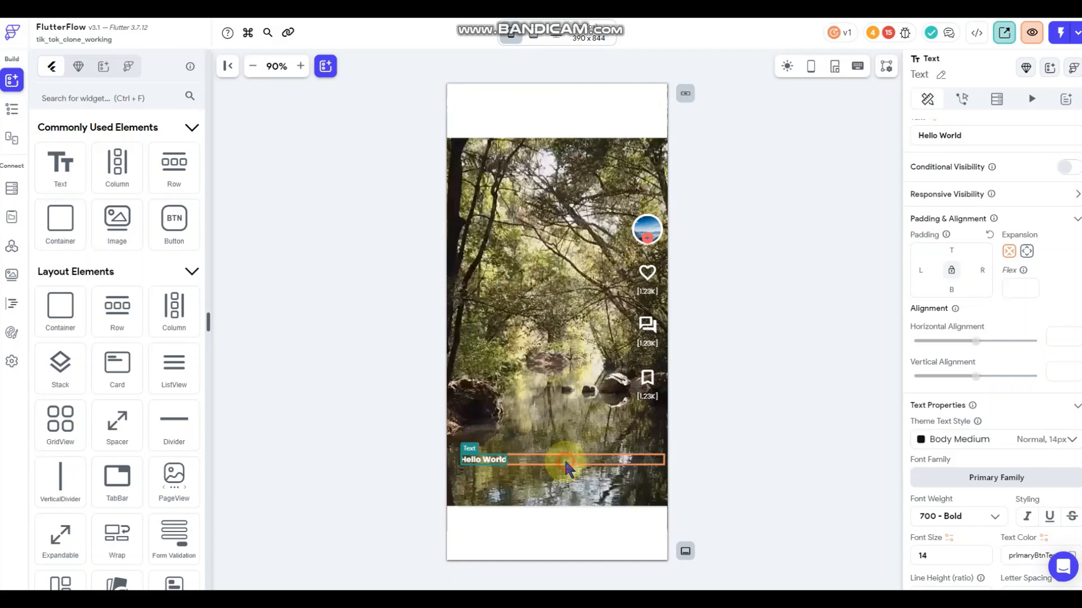
pyautogui.click(568, 468)
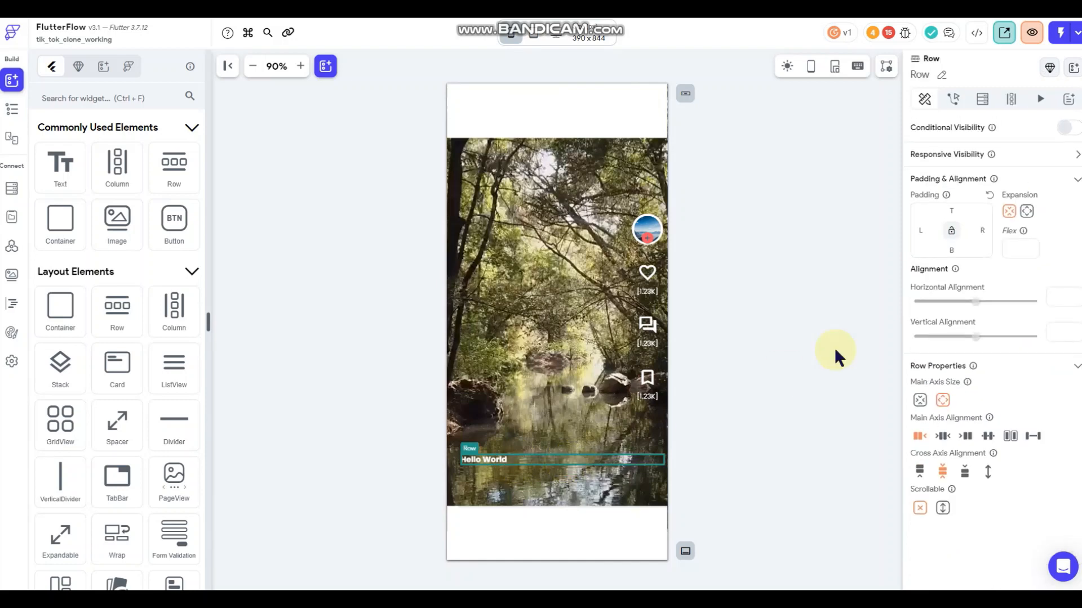
pyautogui.click(983, 99)
pyautogui.click(944, 135)
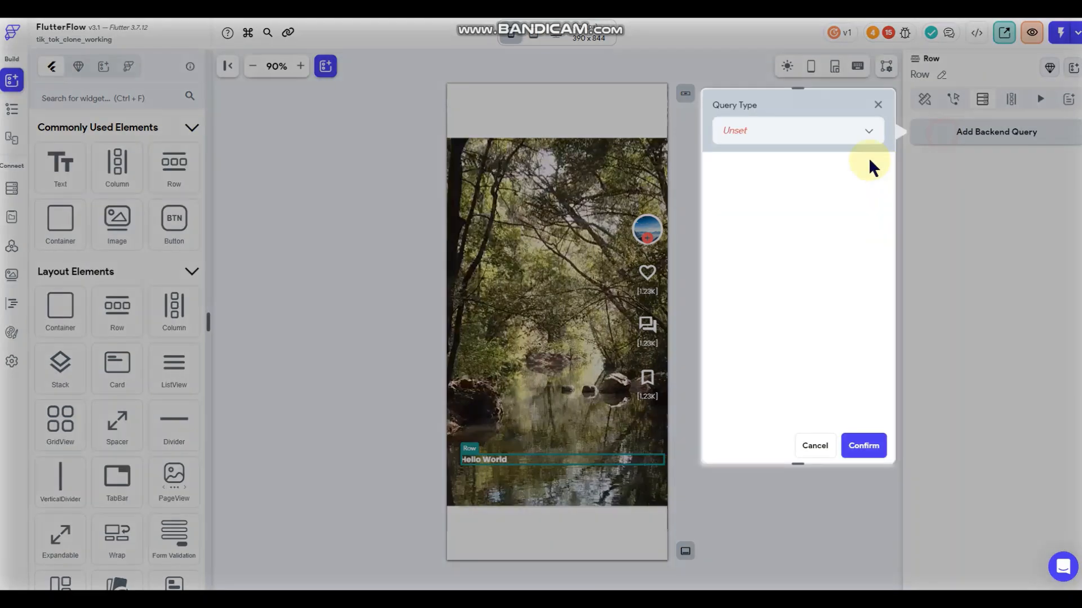
pyautogui.click(768, 143)
pyautogui.click(761, 160)
pyautogui.click(775, 208)
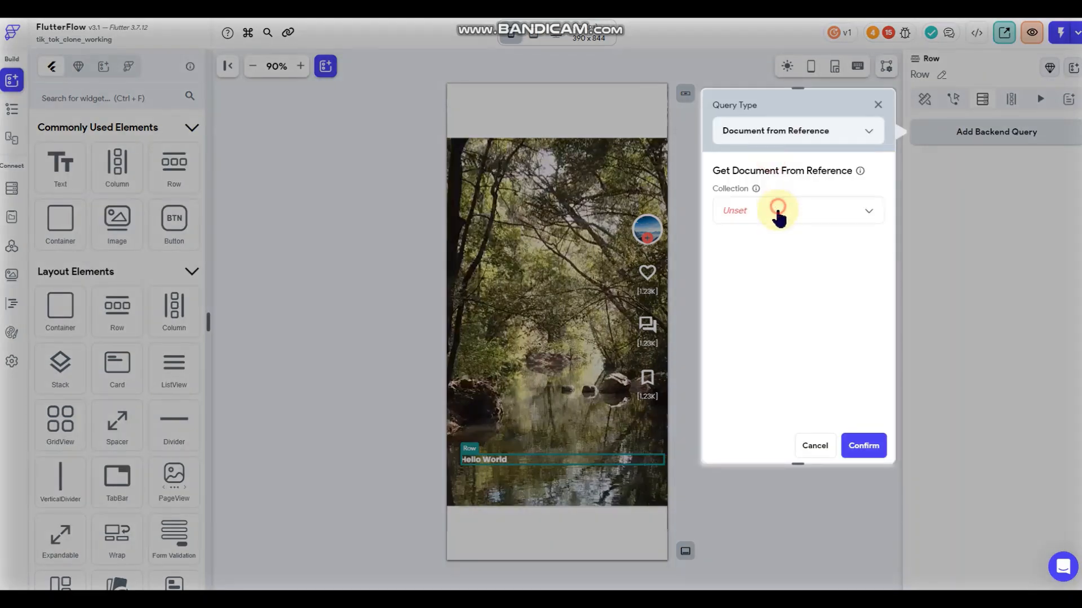
pyautogui.click(751, 332)
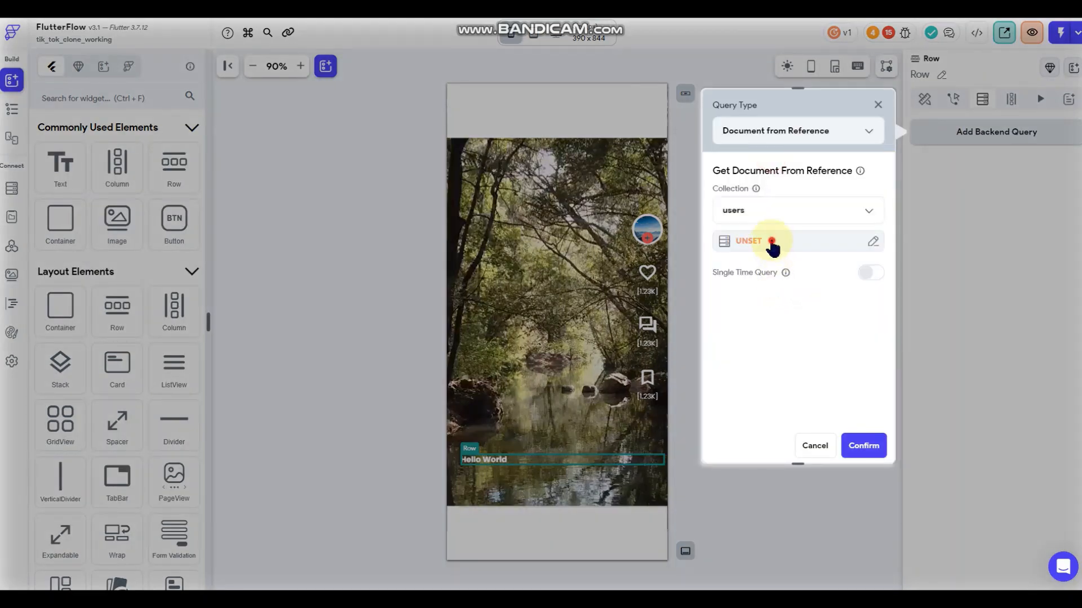
pyautogui.click(772, 242)
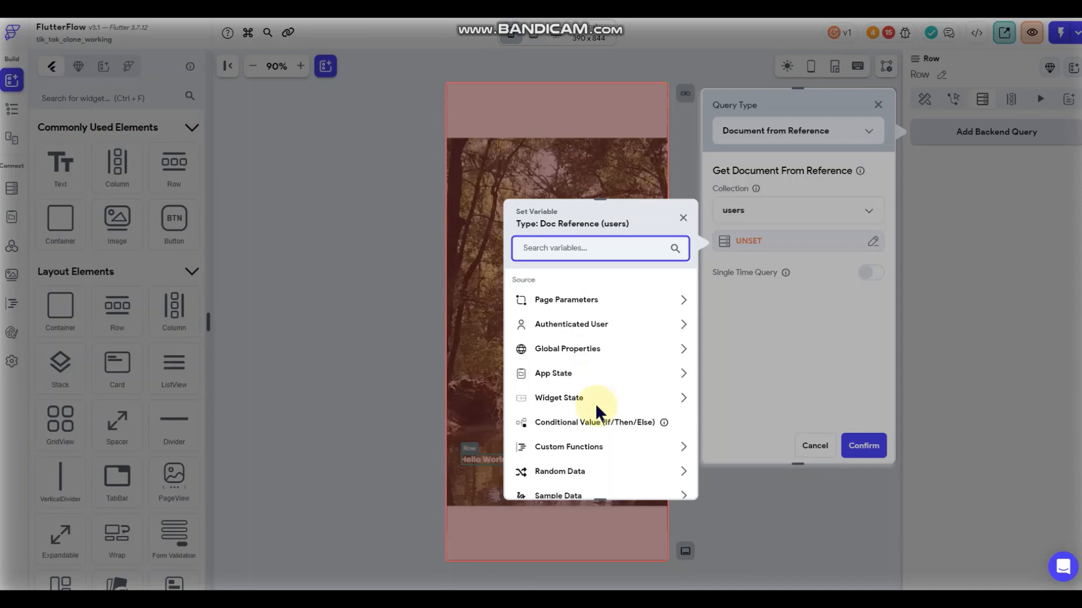
pyautogui.click(806, 302)
pyautogui.click(813, 446)
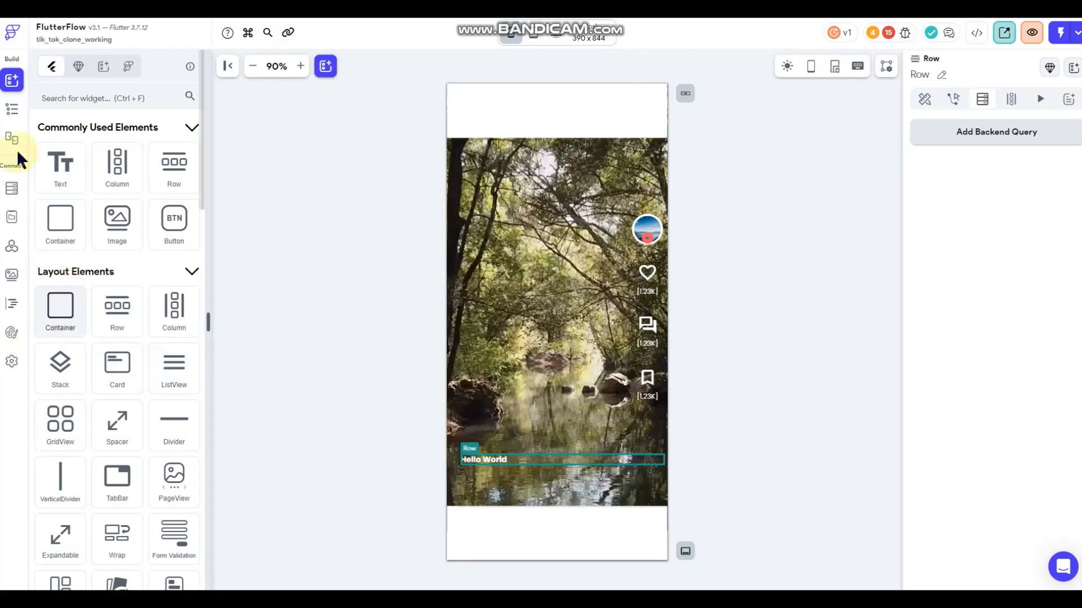
# Move the container holding the Hello World text from the outer Stack into the Stack inside the PageView page.
pyautogui.click(11, 111)
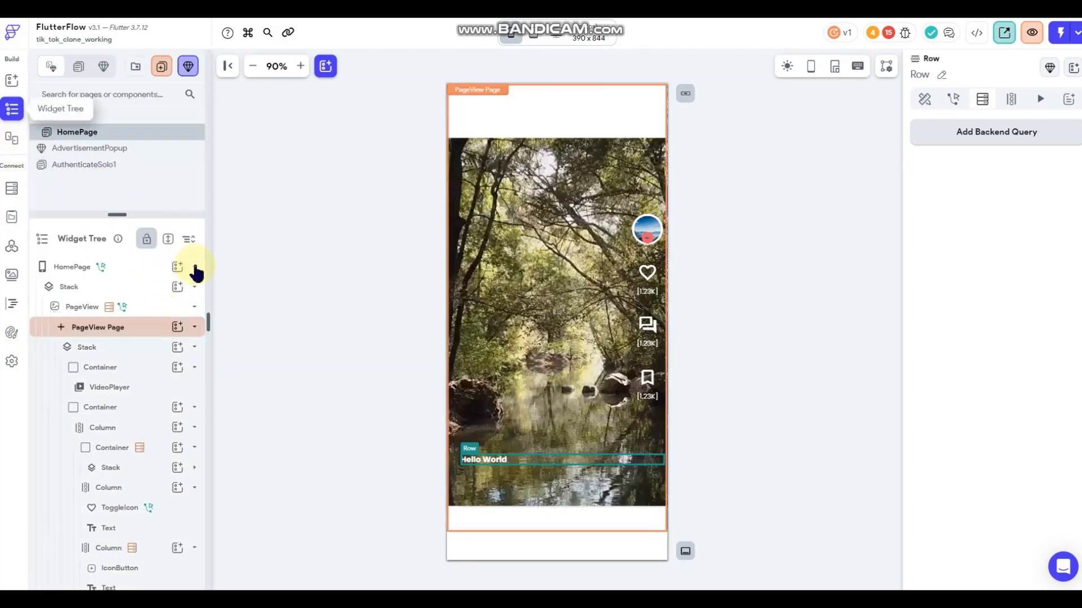
pyautogui.click(502, 484)
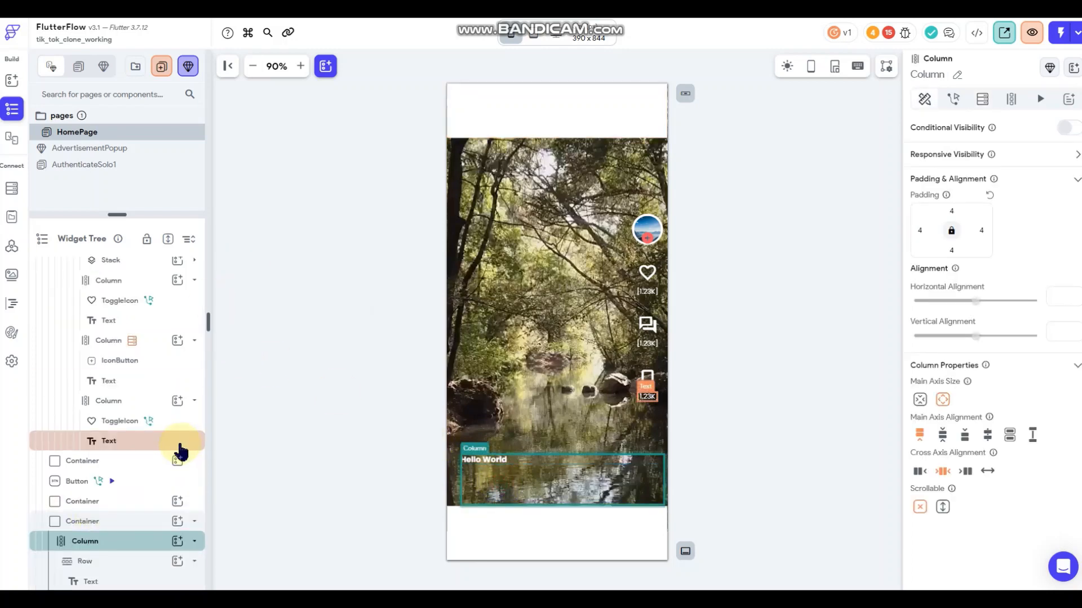
pyautogui.click(84, 521)
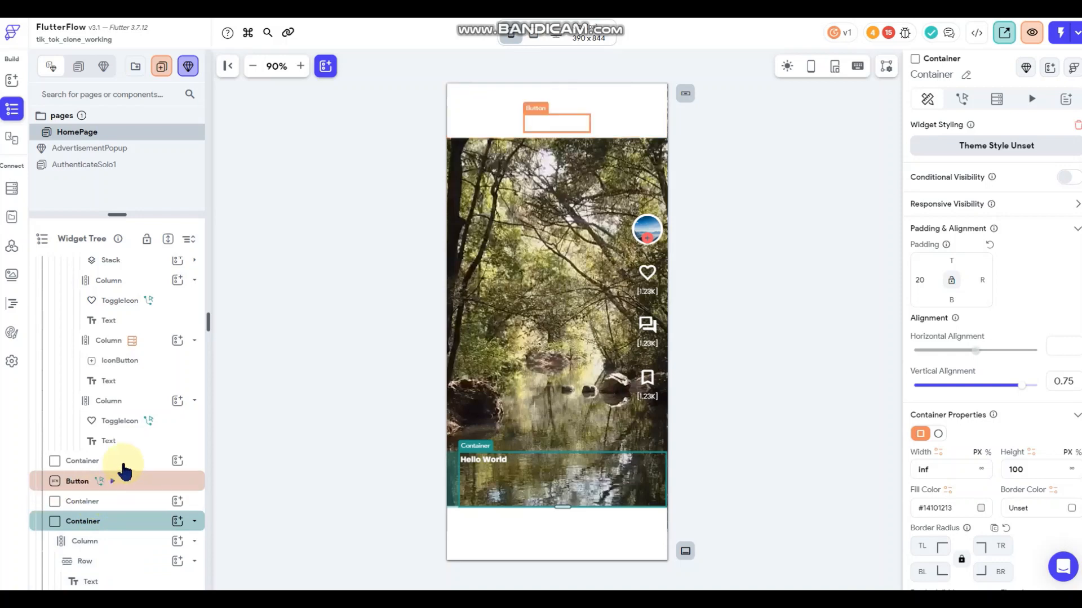
pyautogui.rightClick(104, 524)
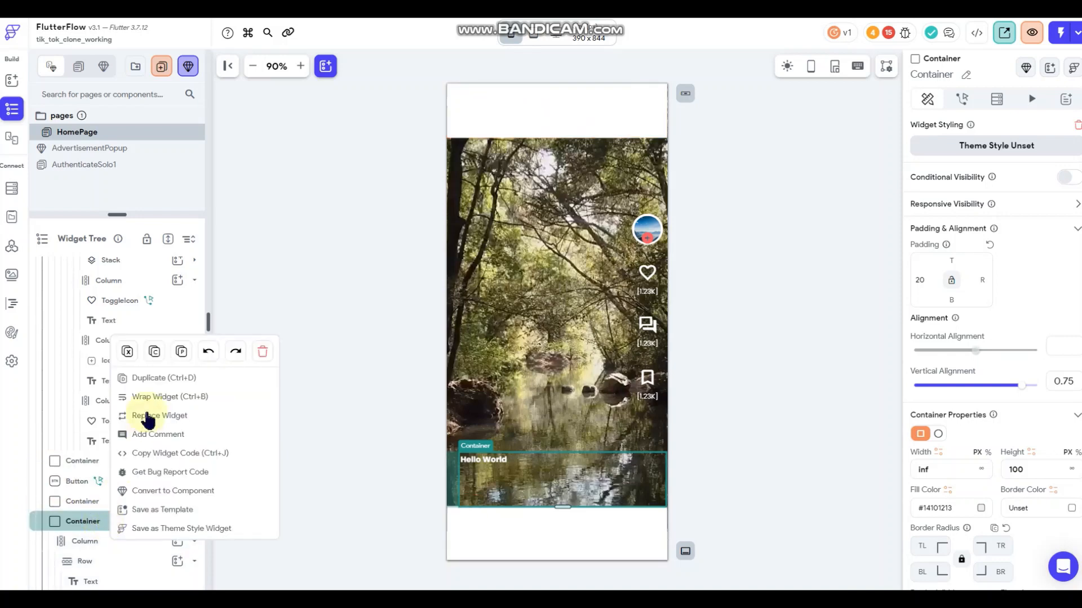
pyautogui.hotkey('ctrl', 'x')
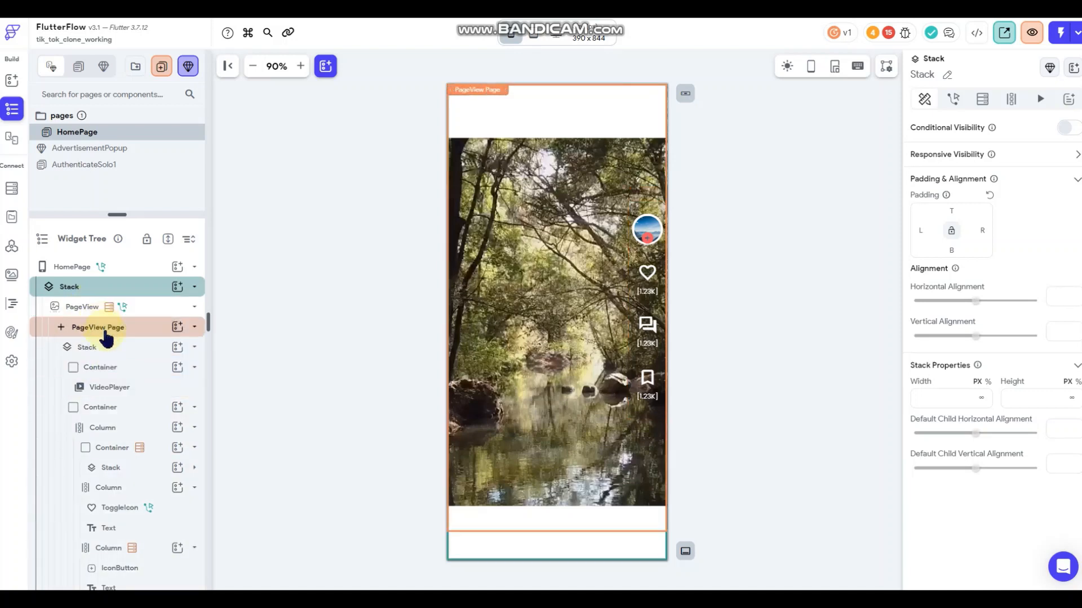
pyautogui.click(92, 349)
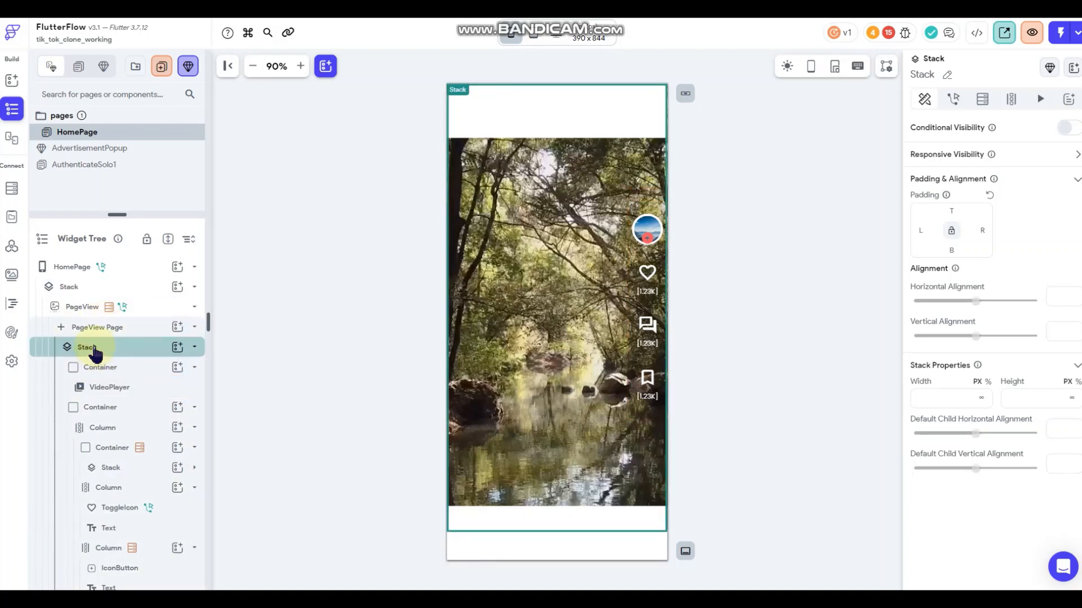
pyautogui.rightClick(96, 353)
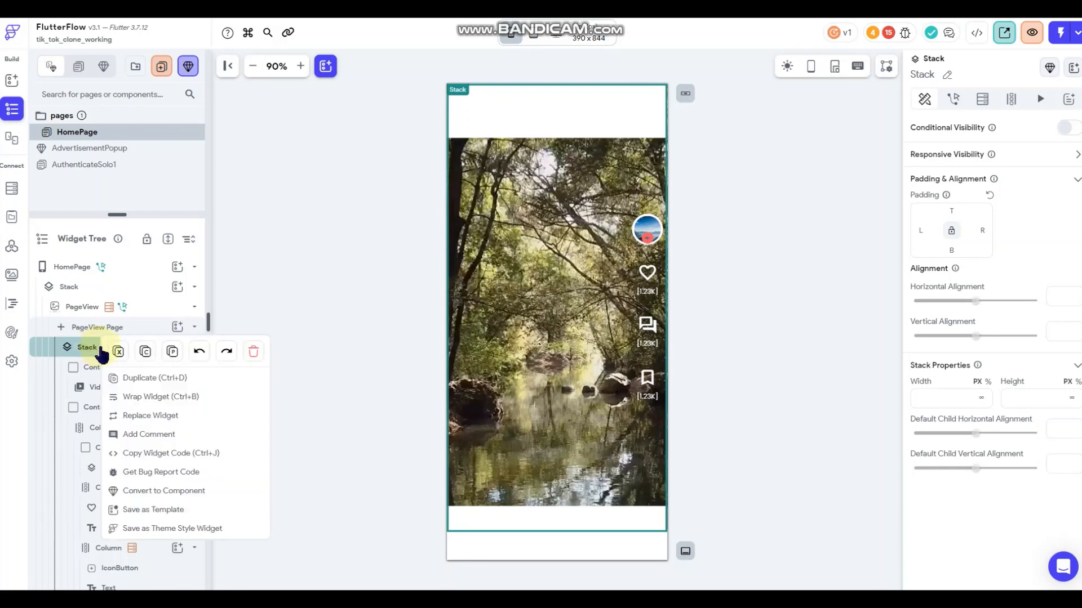
pyautogui.click(172, 353)
# Set the moved Hello World container's vertical alignment to 0.85.
pyautogui.scroll(-1, 111, 388)
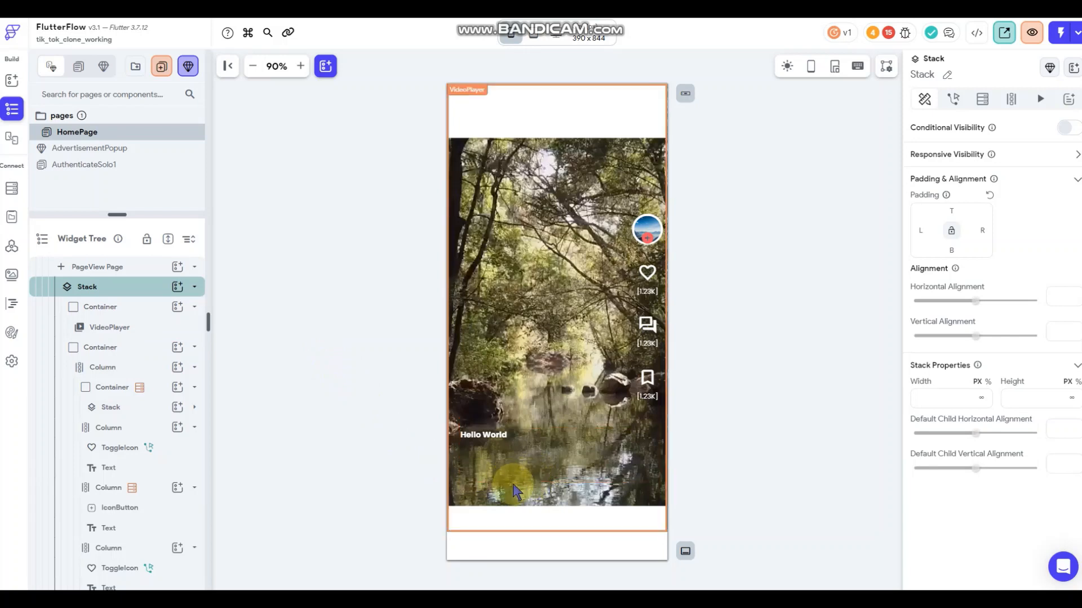
pyautogui.click(516, 489)
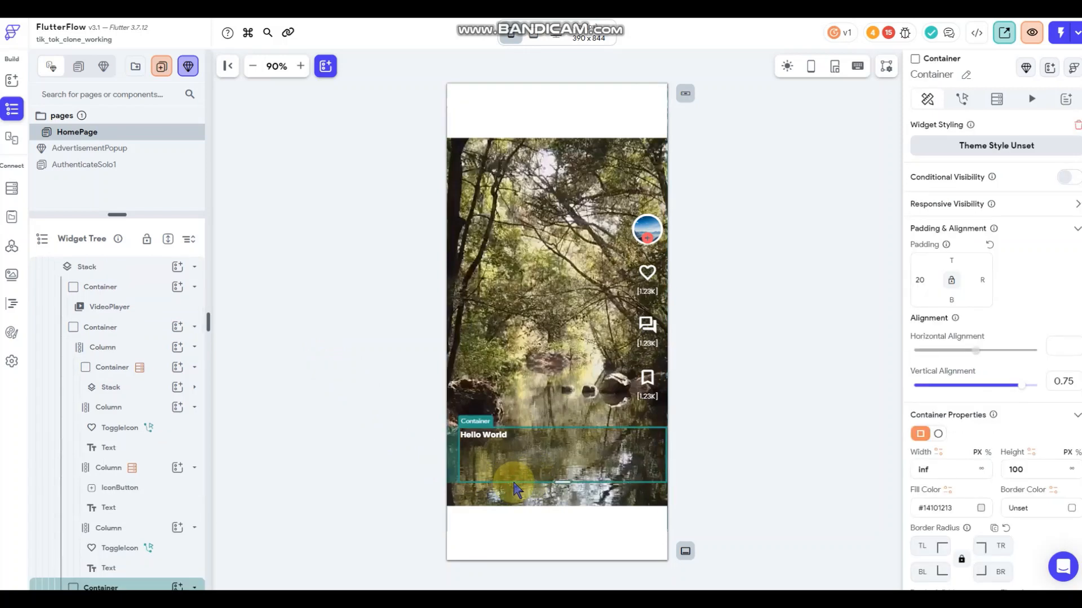
pyautogui.moveTo(1022, 388)
pyautogui.mouseDown()
pyautogui.moveTo(1044, 387)
pyautogui.moveTo(1029, 388)
pyautogui.mouseUp()
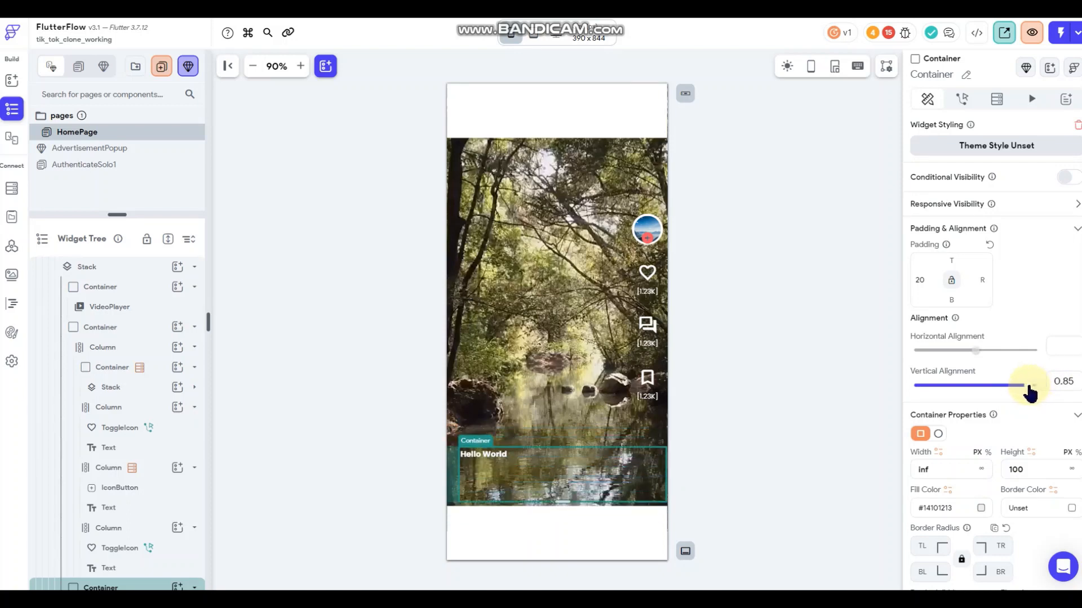
pyautogui.click(801, 456)
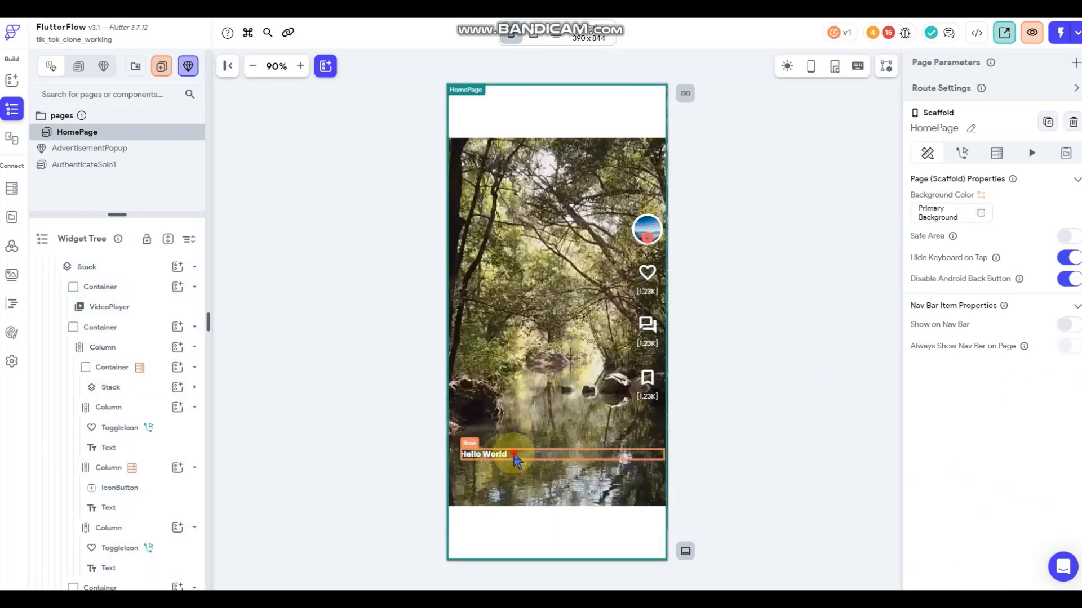
# Start a backend query on the Hello World row, using Document from Reference with the users collection.
pyautogui.click(597, 454)
pyautogui.click(981, 101)
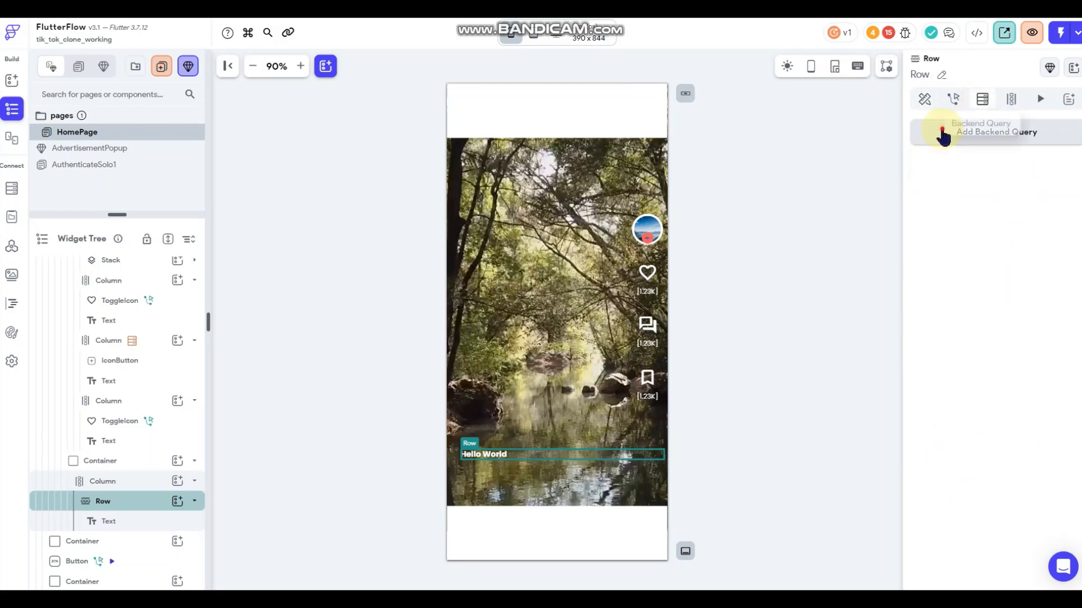
pyautogui.click(944, 132)
pyautogui.click(806, 132)
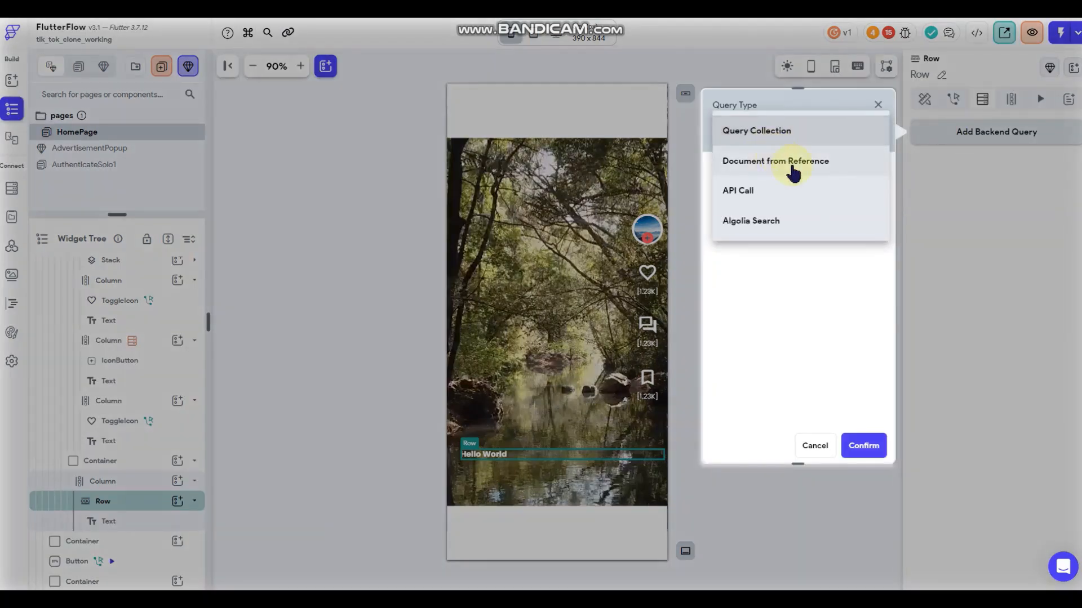
pyautogui.click(764, 163)
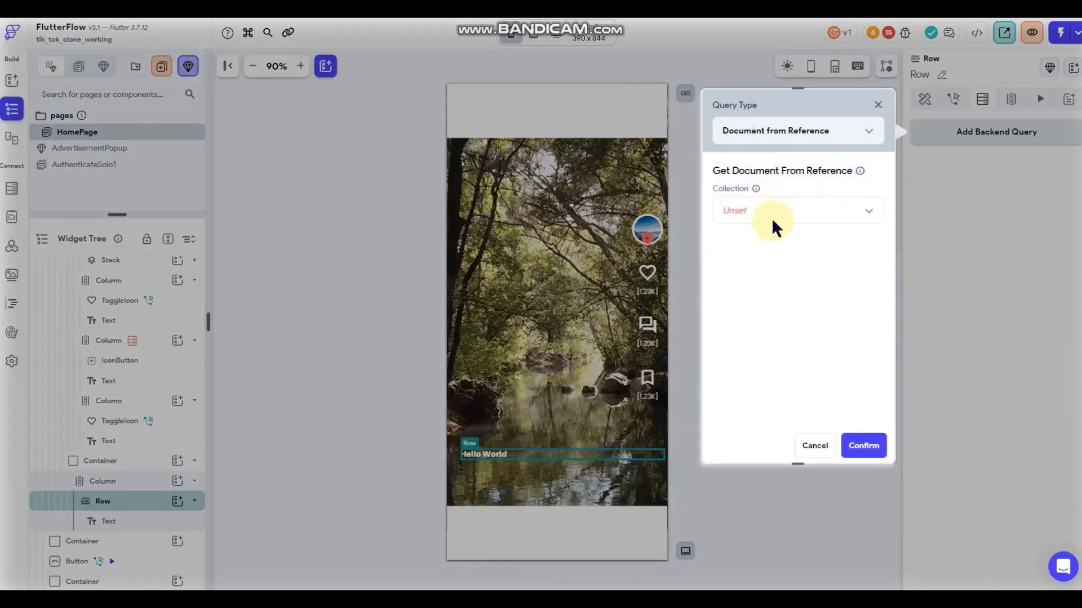
pyautogui.click(770, 213)
pyautogui.click(749, 335)
# Set the query's document reference to the Feed Document's createdby_ref and confirm the backend query.
pyautogui.click(759, 248)
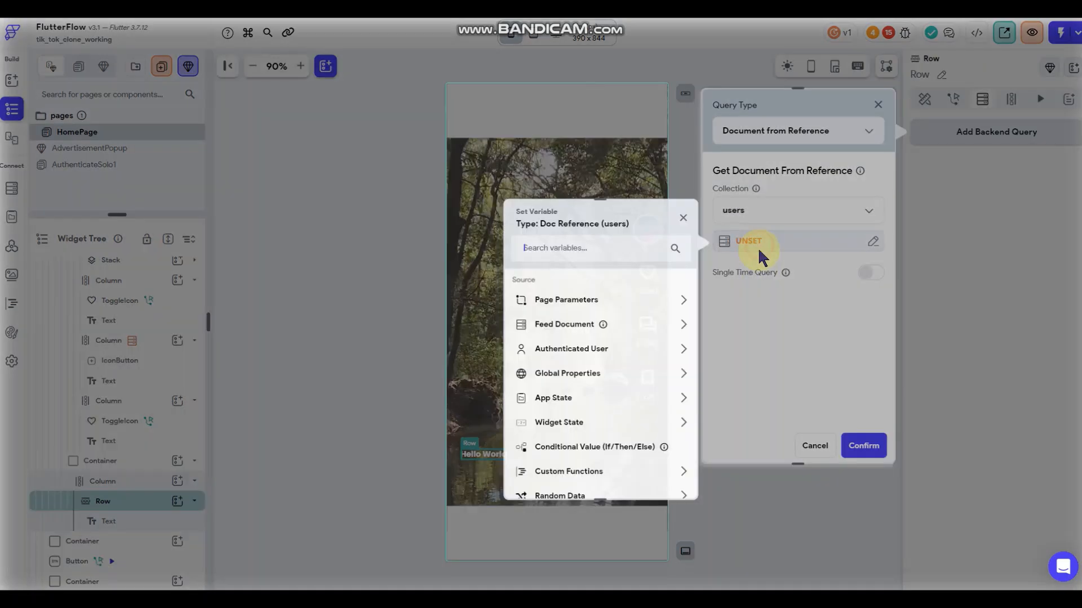
pyautogui.click(632, 327)
pyautogui.scroll(-1, 598, 400)
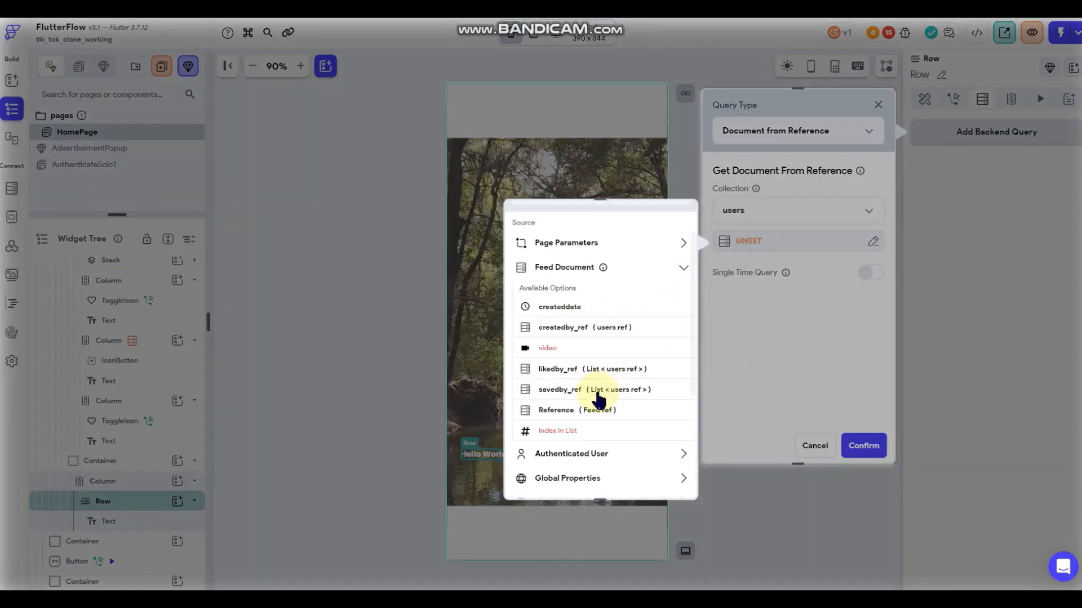
pyautogui.click(559, 332)
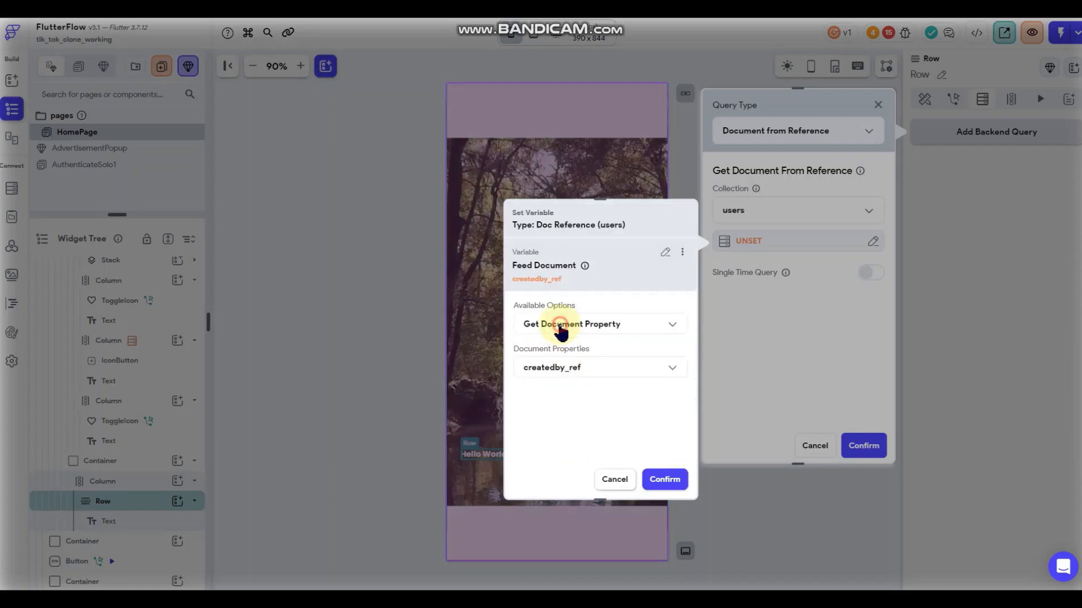
pyautogui.click(656, 479)
pyautogui.click(862, 446)
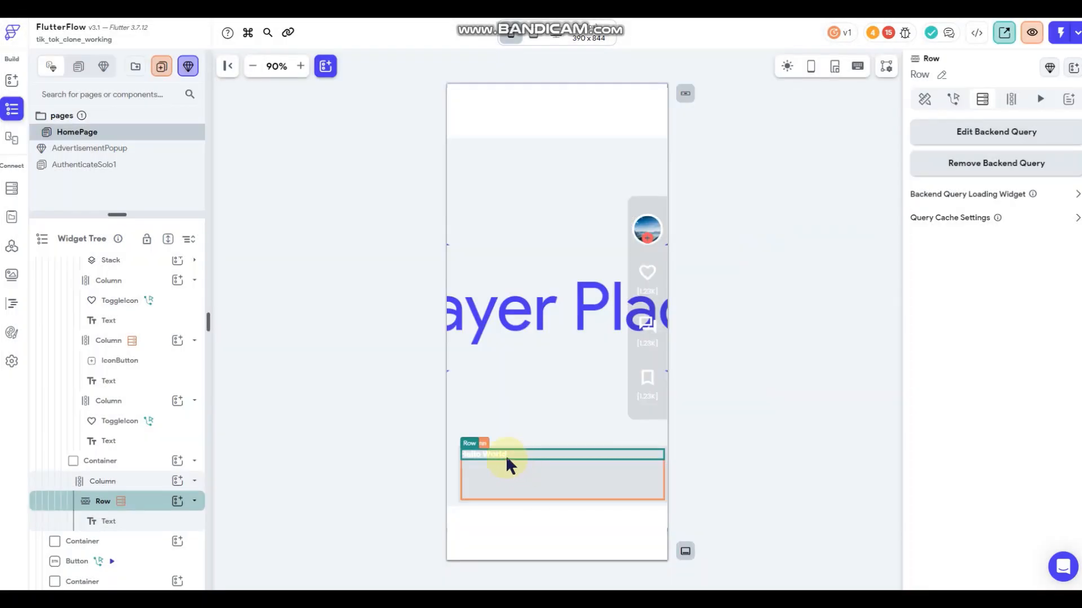
# Bind the Hello World text to a Combine Text variable joining "@" with the users Document's display_name.
pyautogui.click(489, 449)
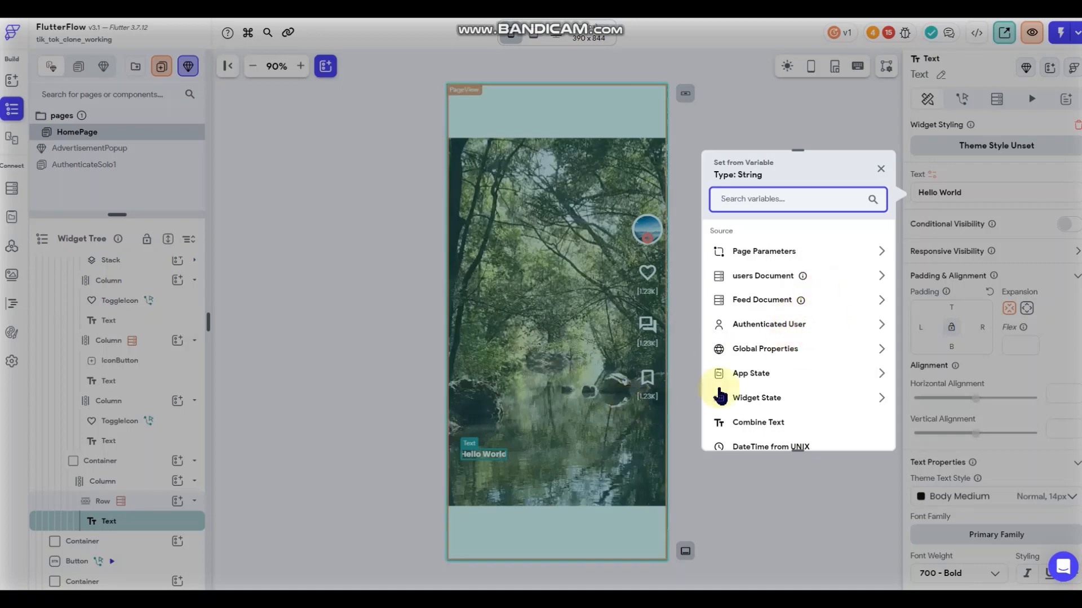
pyautogui.click(762, 424)
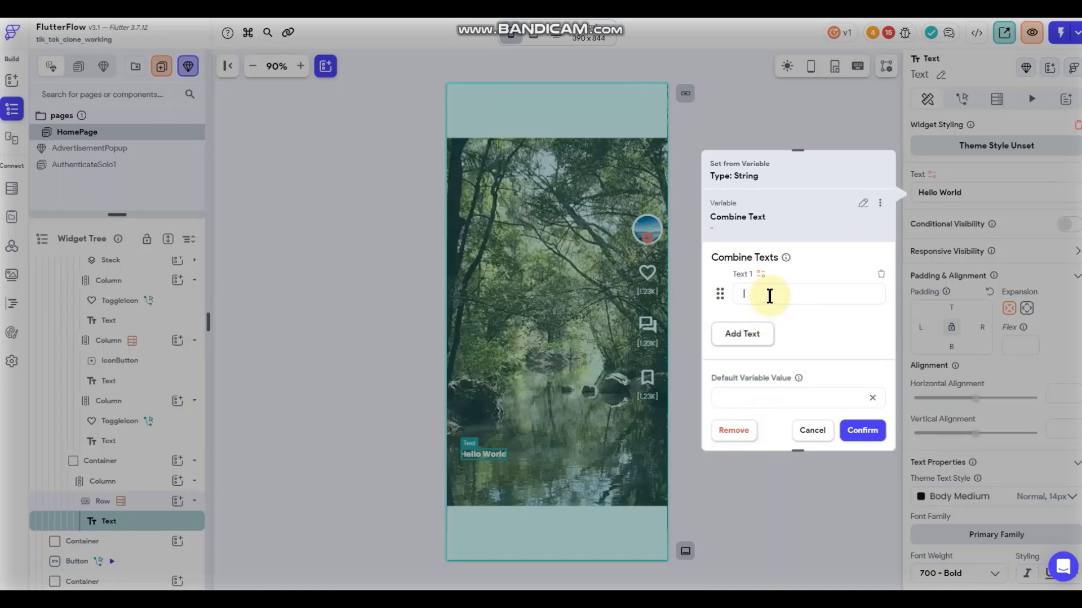
pyautogui.click(744, 334)
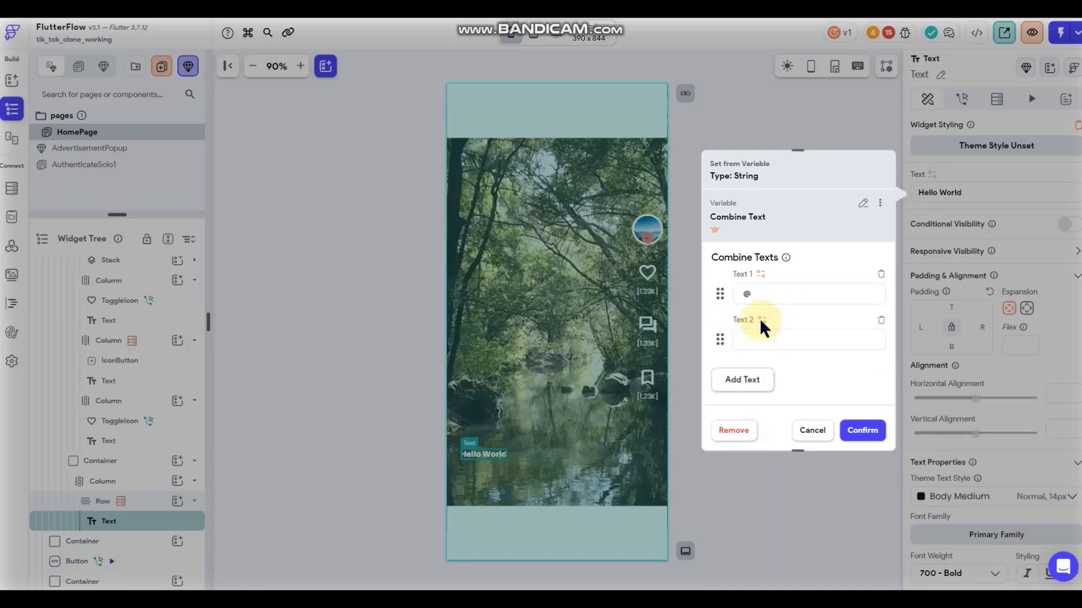
pyautogui.click(760, 320)
pyautogui.click(589, 409)
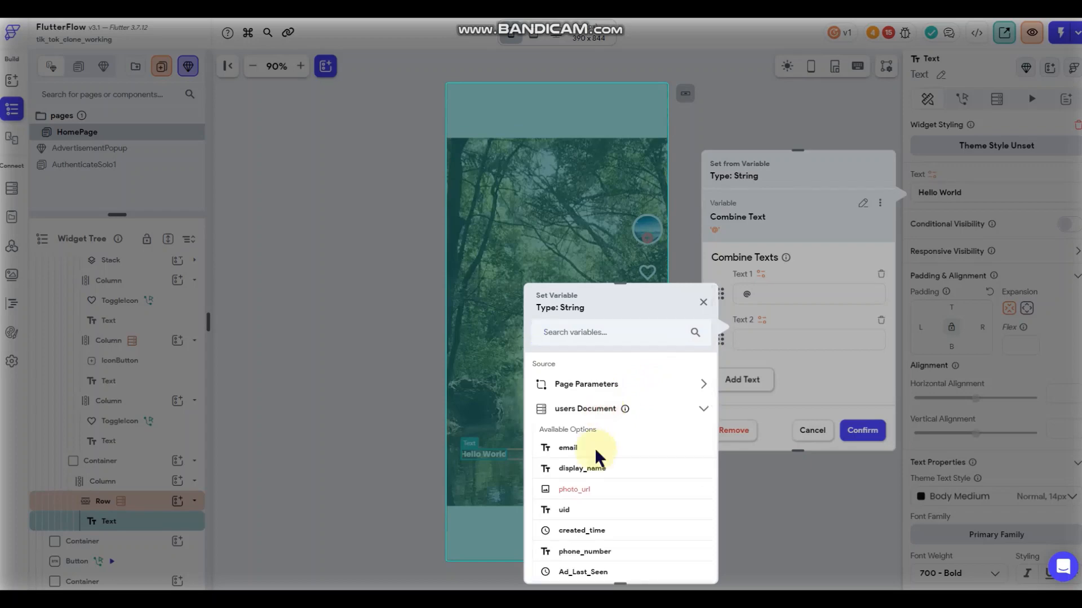
pyautogui.click(586, 468)
pyautogui.click(862, 430)
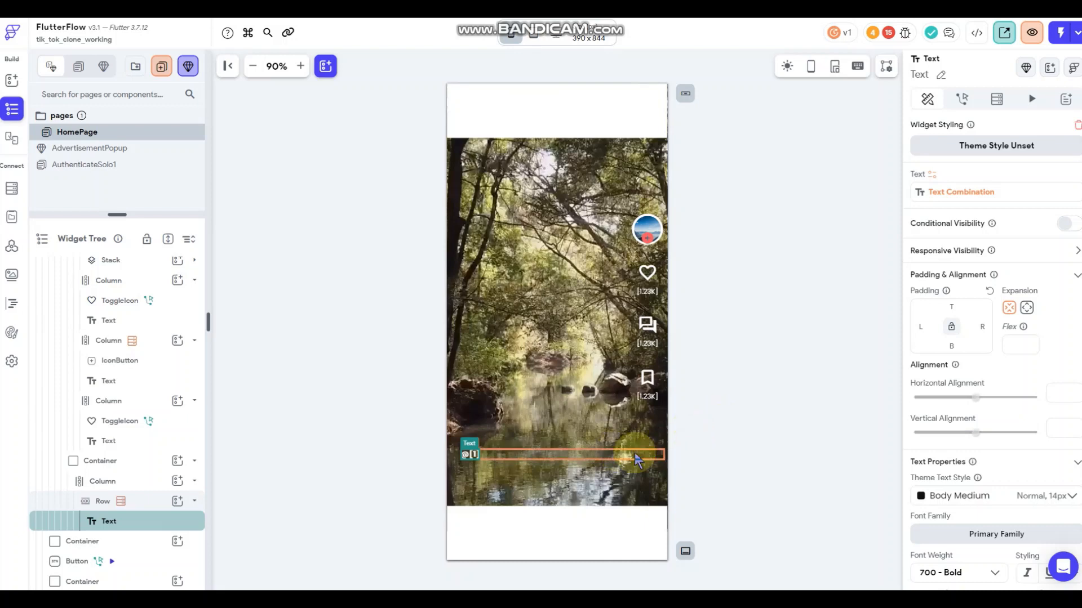
pyautogui.click(823, 408)
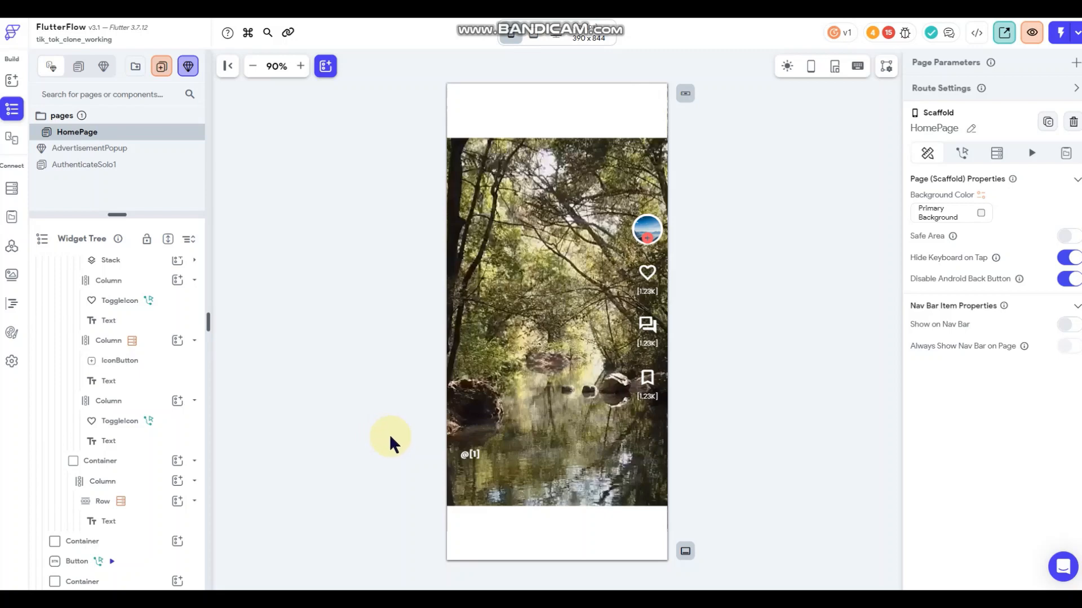
# Duplicate the display-name row within its column and set the copy's top padding to 12.
pyautogui.rightClick(571, 459)
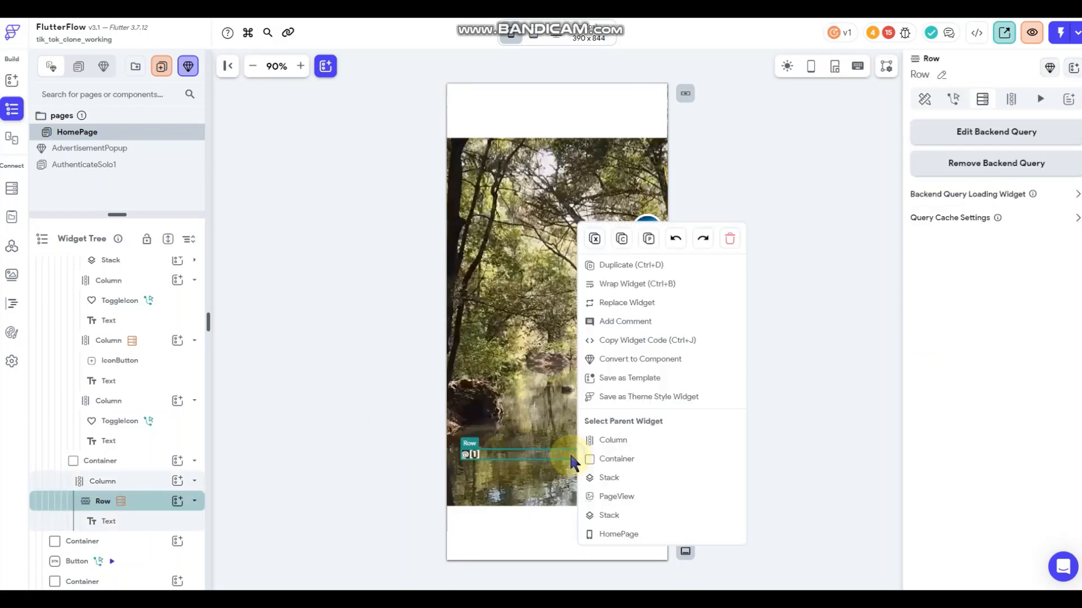
pyautogui.click(622, 239)
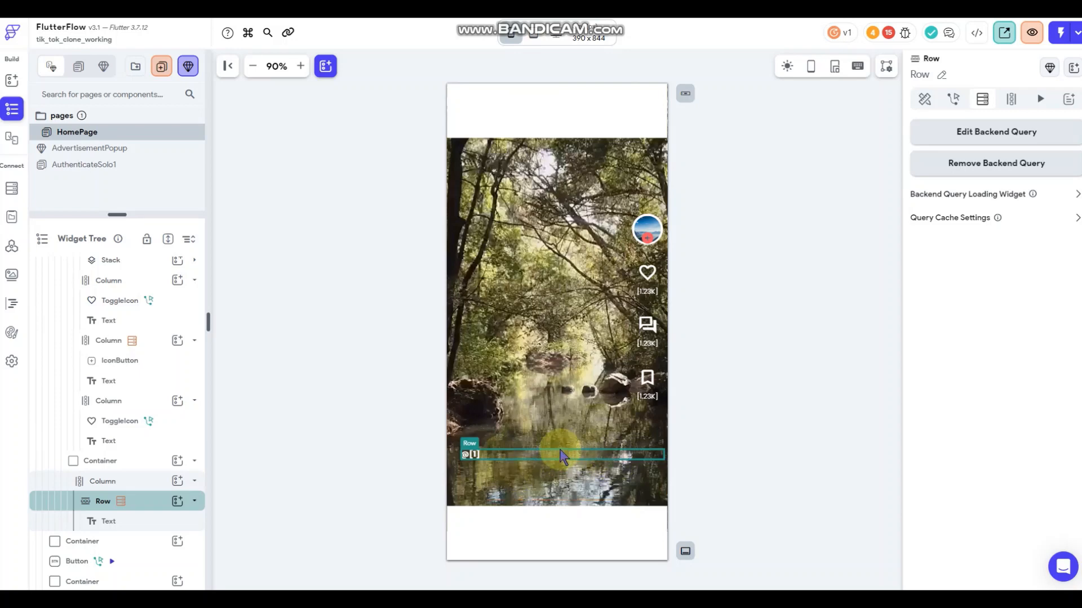
pyautogui.rightClick(561, 456)
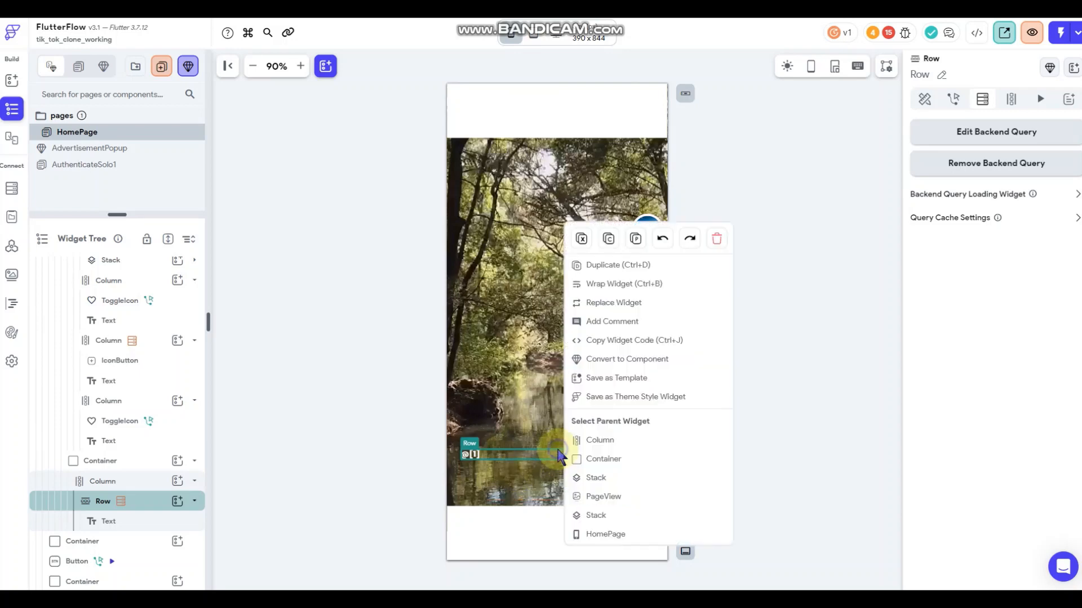
pyautogui.click(590, 262)
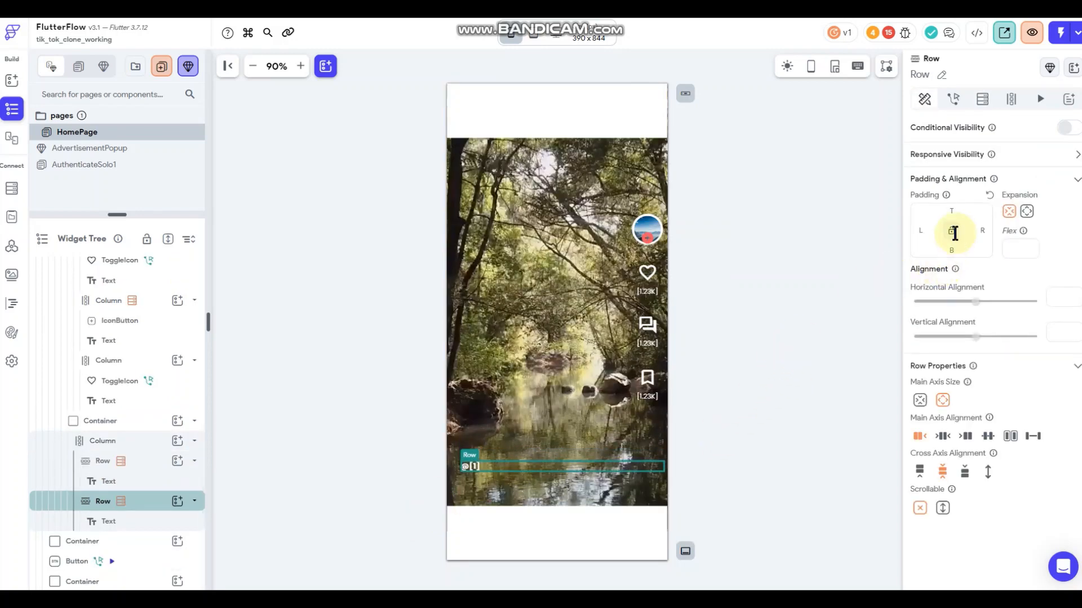
pyautogui.write('12')
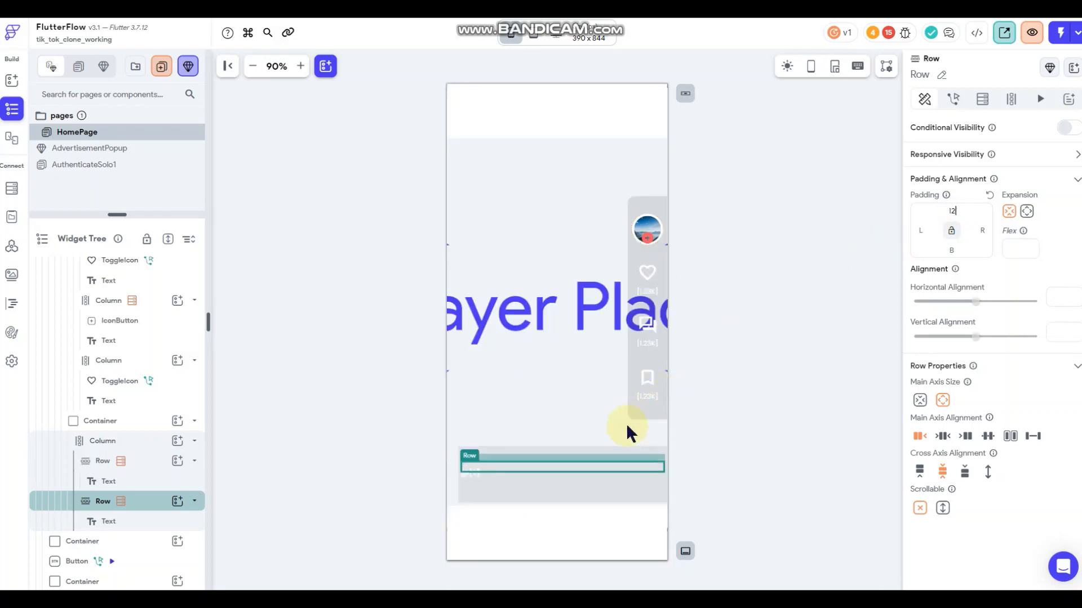
# Remove the Combine Text variable from the text in the duplicated row.
pyautogui.click(476, 477)
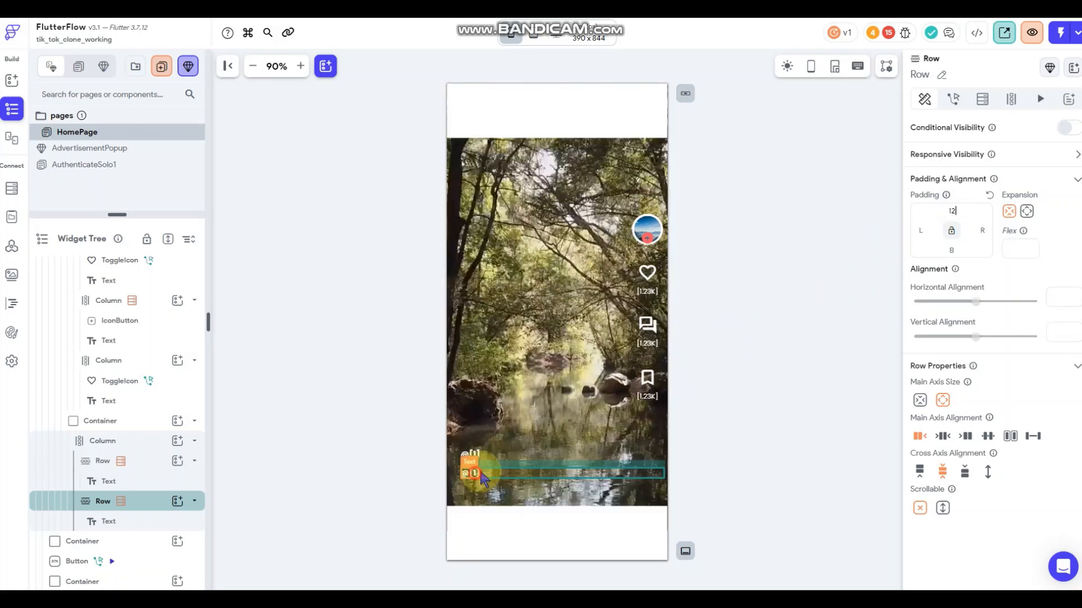
pyautogui.click(956, 194)
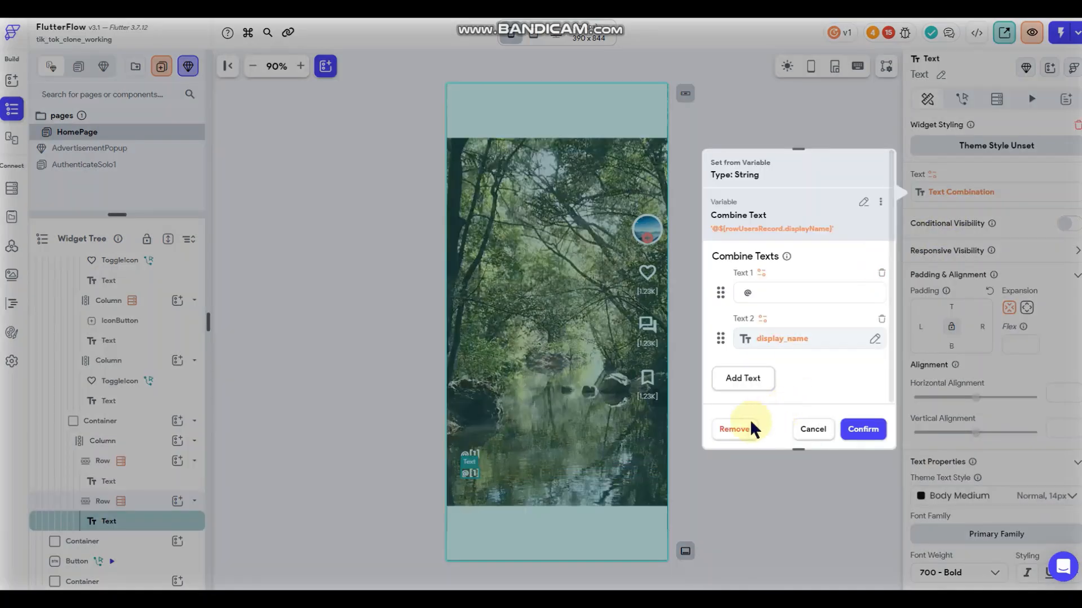
pyautogui.click(749, 427)
pyautogui.click(932, 174)
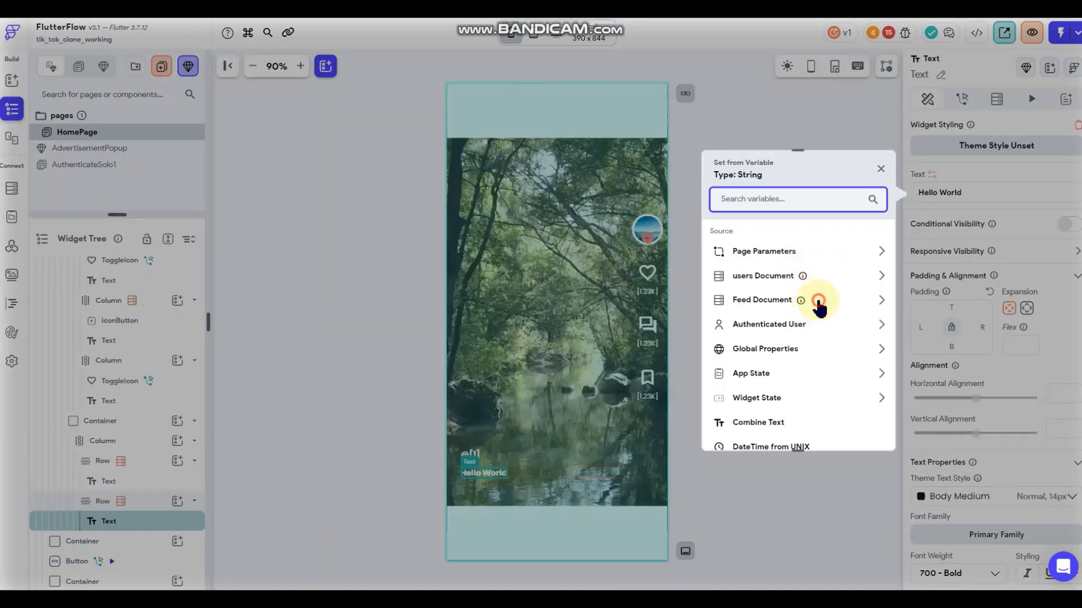
pyautogui.click(814, 301)
pyautogui.click(863, 110)
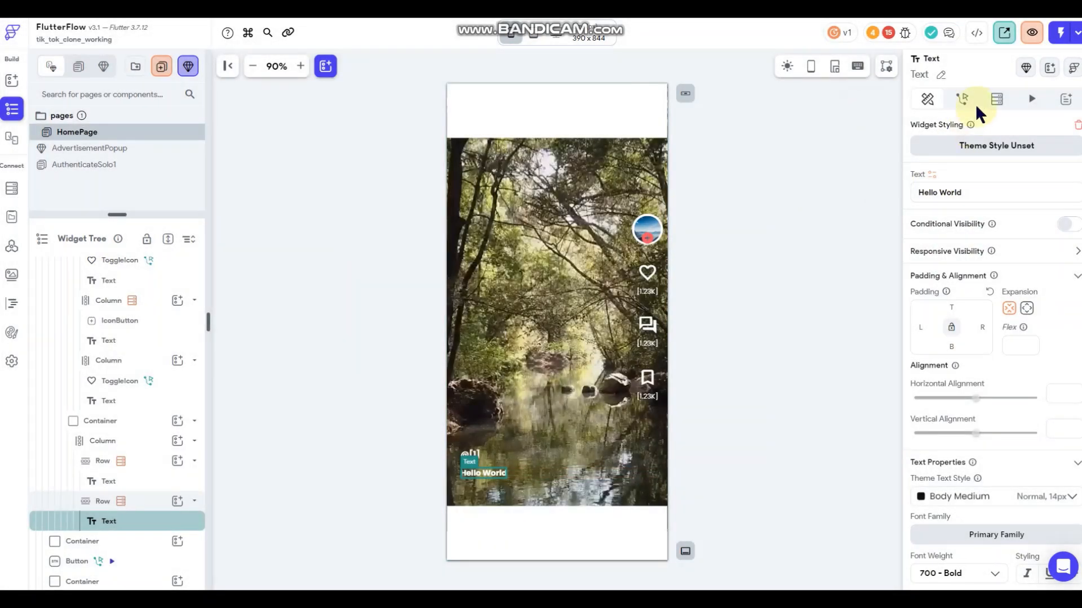
# Remove the users backend query from the duplicated row that holds the Hello World text.
pyautogui.click(999, 100)
pyautogui.click(807, 286)
pyautogui.click(553, 471)
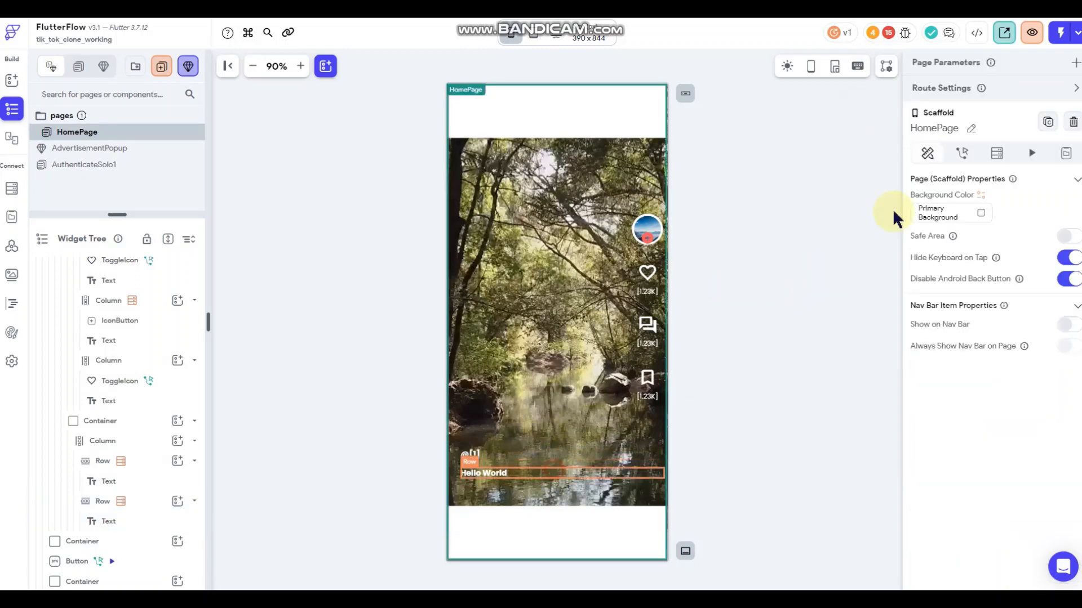
pyautogui.click(983, 100)
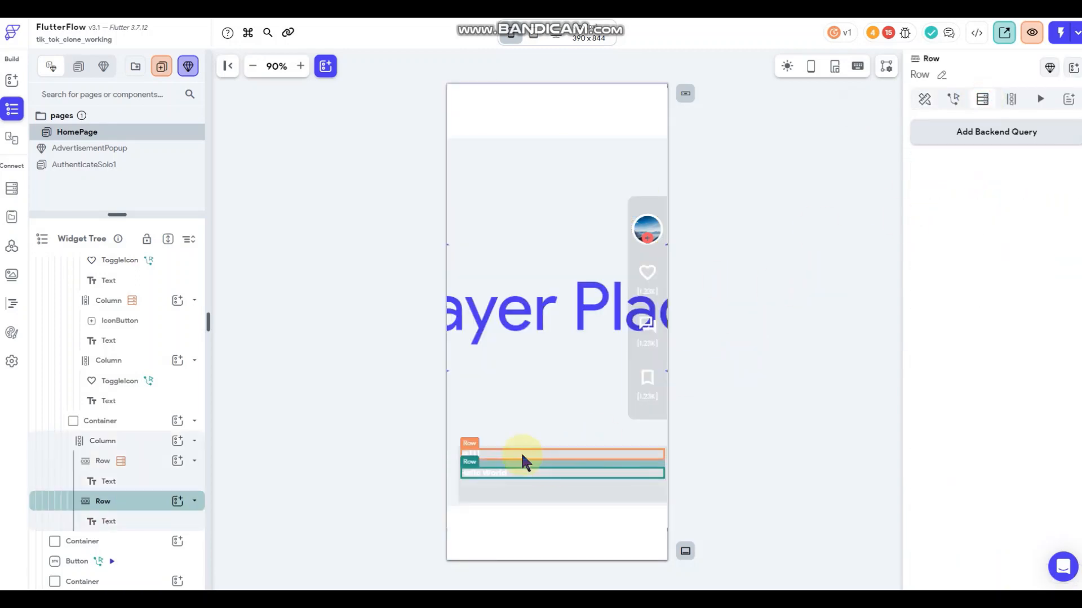
# Examine the Feed Document's available fields for one that can supply the Hello World text.
pyautogui.click(482, 477)
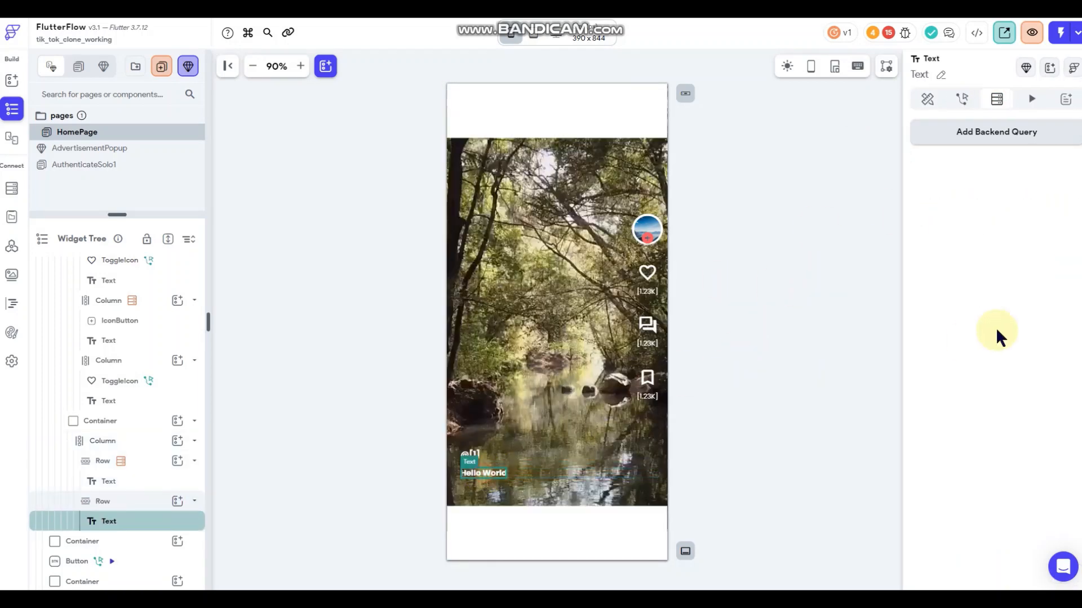
pyautogui.click(928, 99)
pyautogui.click(936, 190)
pyautogui.click(933, 172)
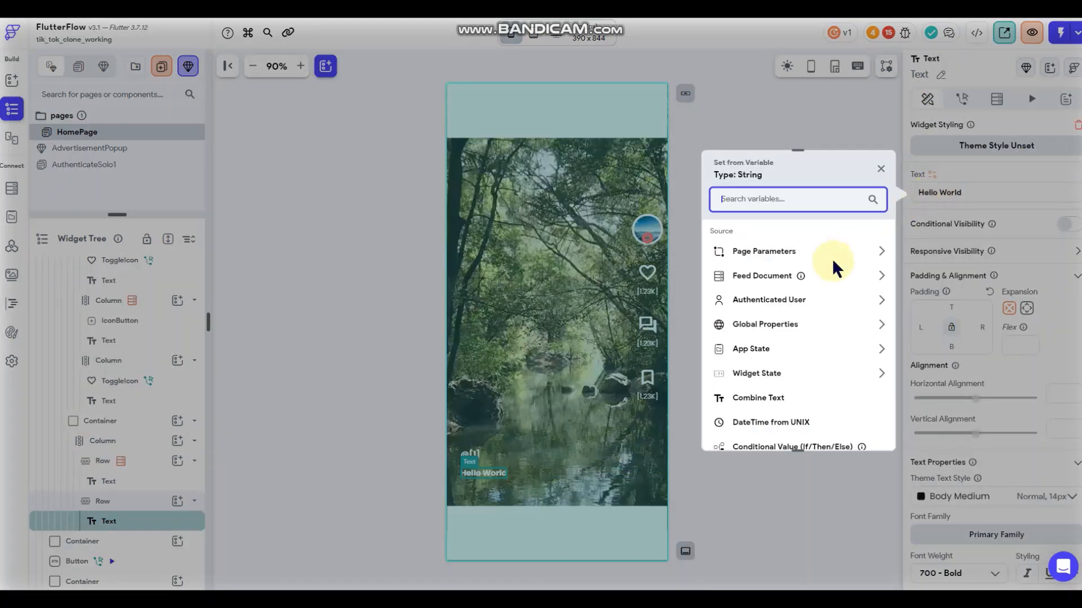
pyautogui.click(811, 278)
pyautogui.scroll(-1, 783, 342)
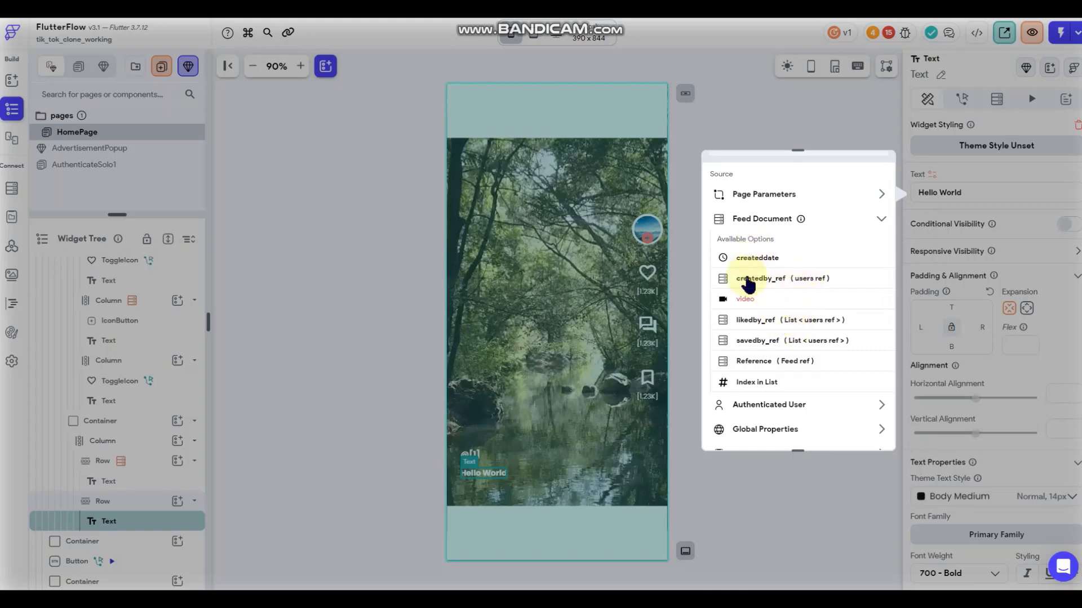
pyautogui.scroll(-1, 758, 370)
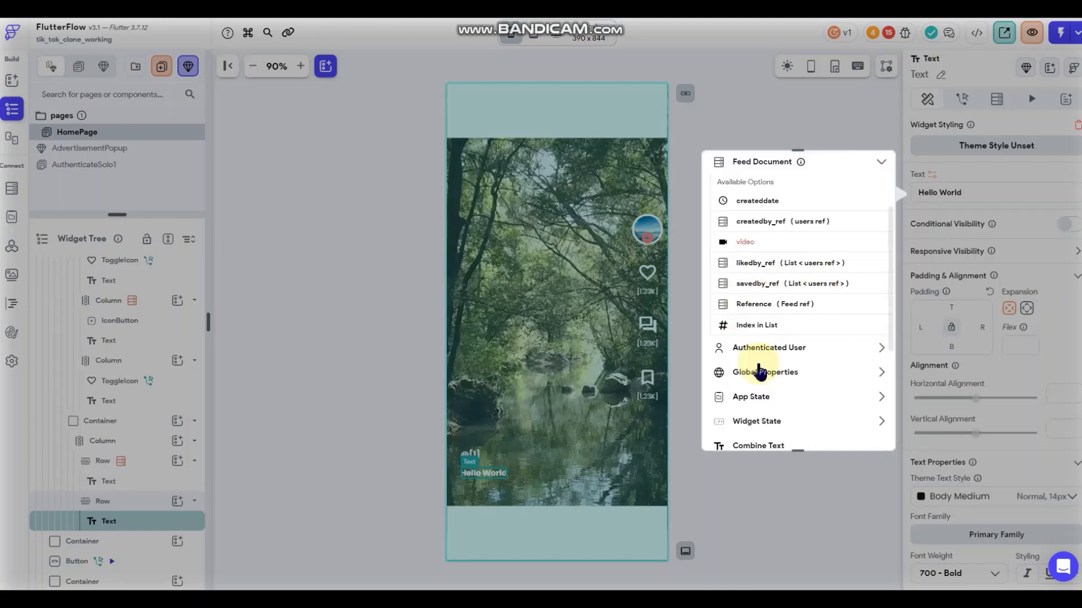
pyautogui.scroll(2, 755, 360)
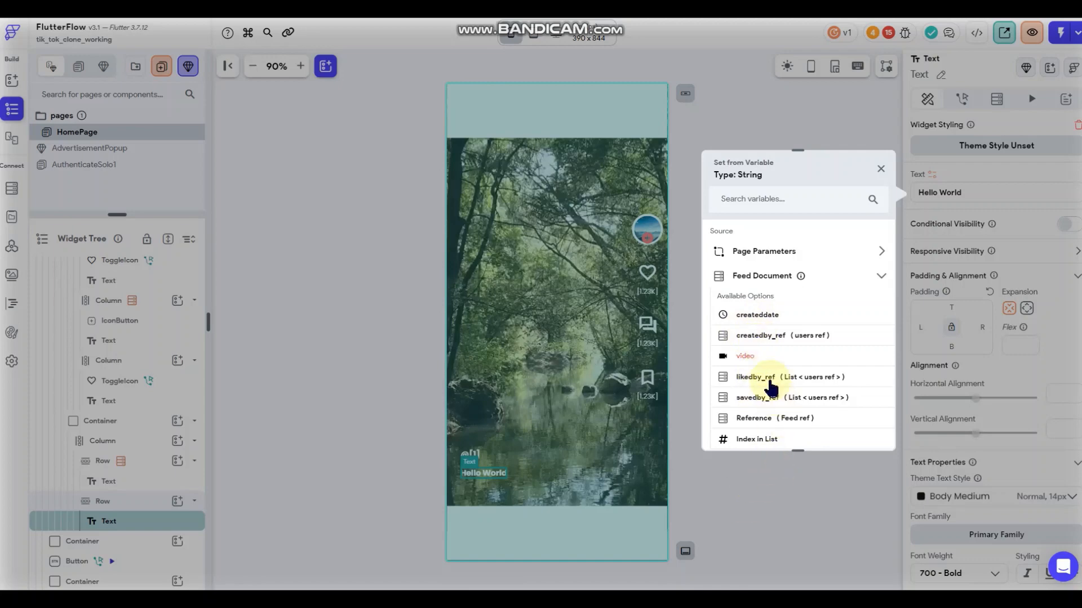
pyautogui.scroll(-3, 768, 379)
pyautogui.click(777, 475)
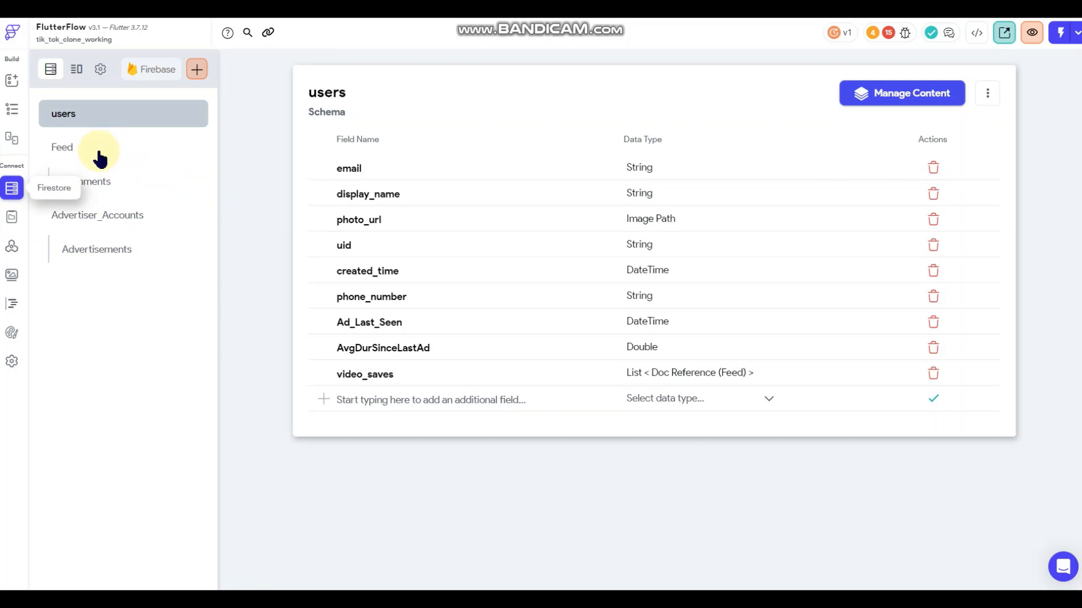
# Add a description field of type String to the Feed collection's Firestore schema.
pyautogui.click(97, 156)
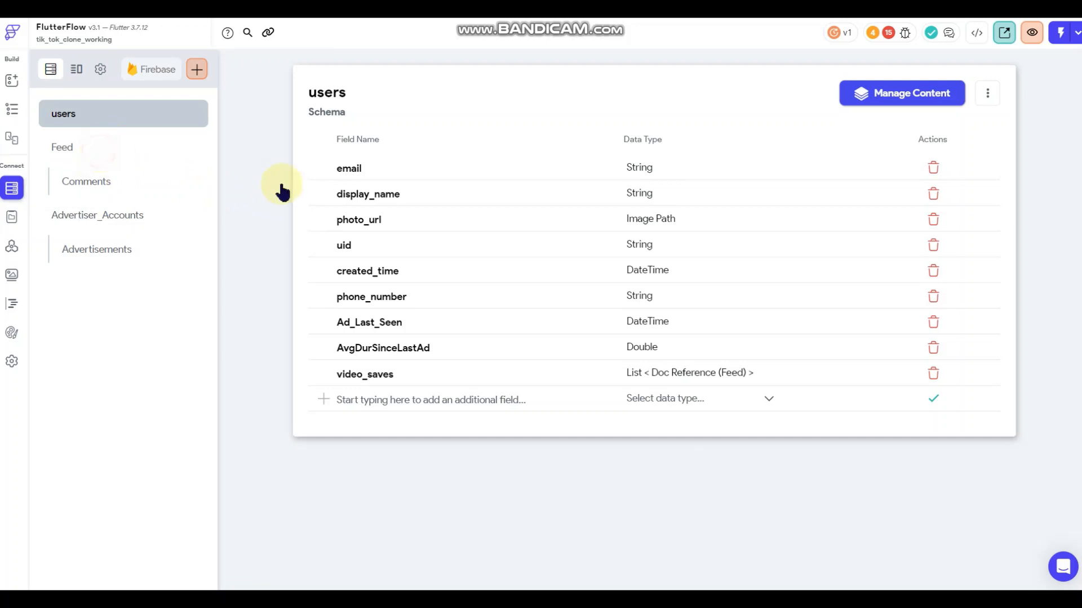
pyautogui.click(377, 294)
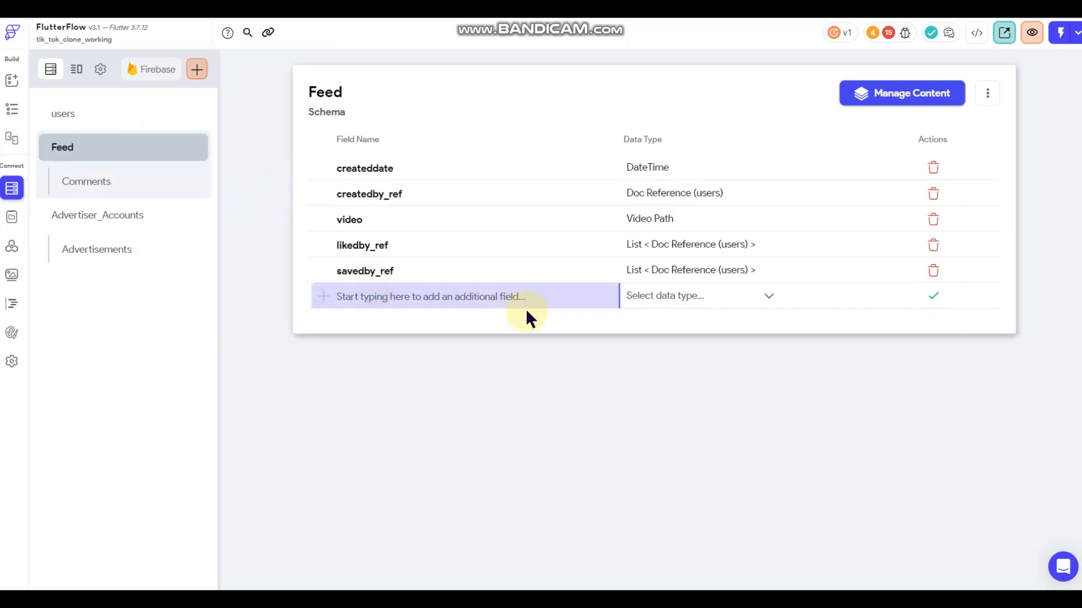
pyautogui.write('description')
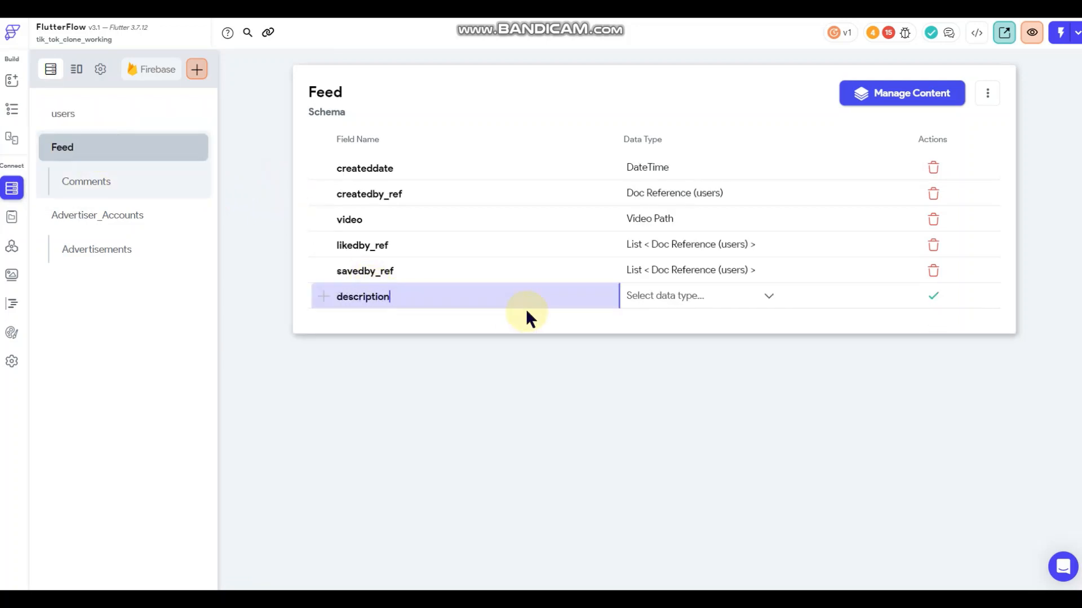
pyautogui.click(654, 300)
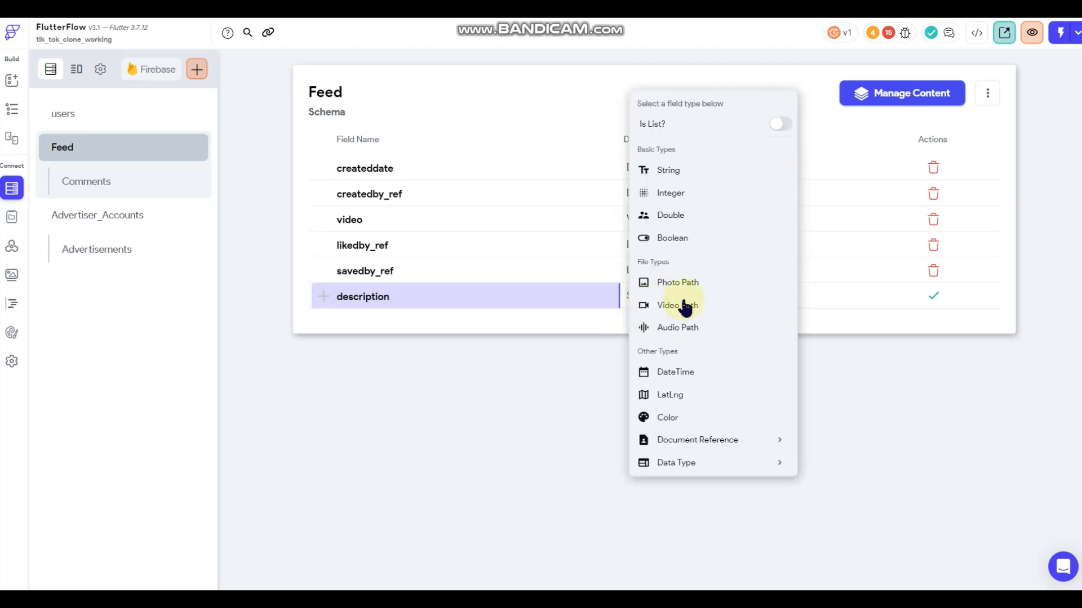
pyautogui.click(669, 175)
pyautogui.click(933, 295)
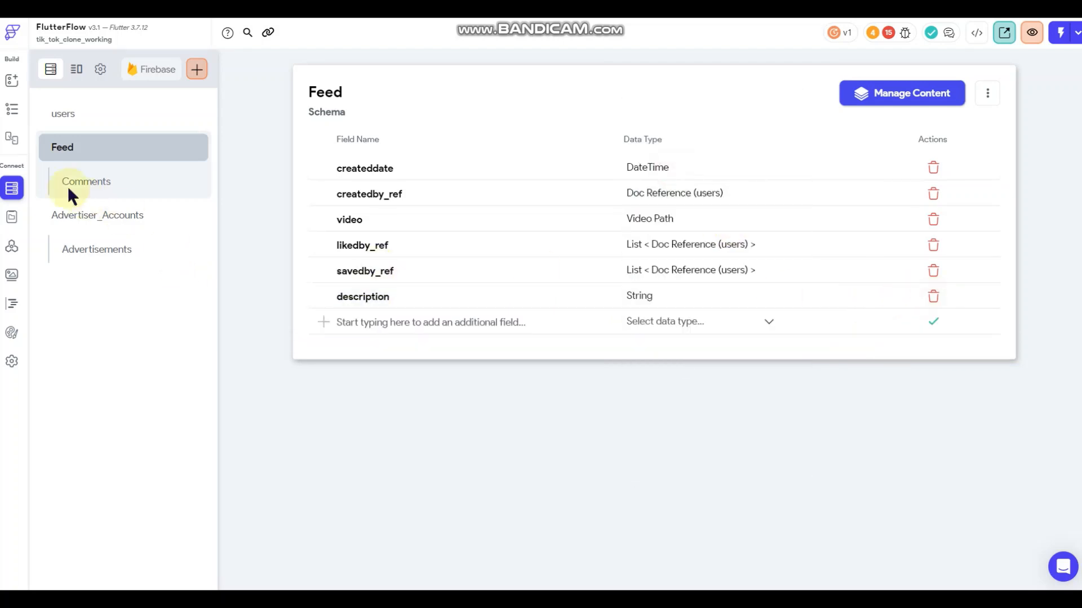
# Bind the HomePage's Hello World text to the Feed Document's description field.
pyautogui.click(9, 111)
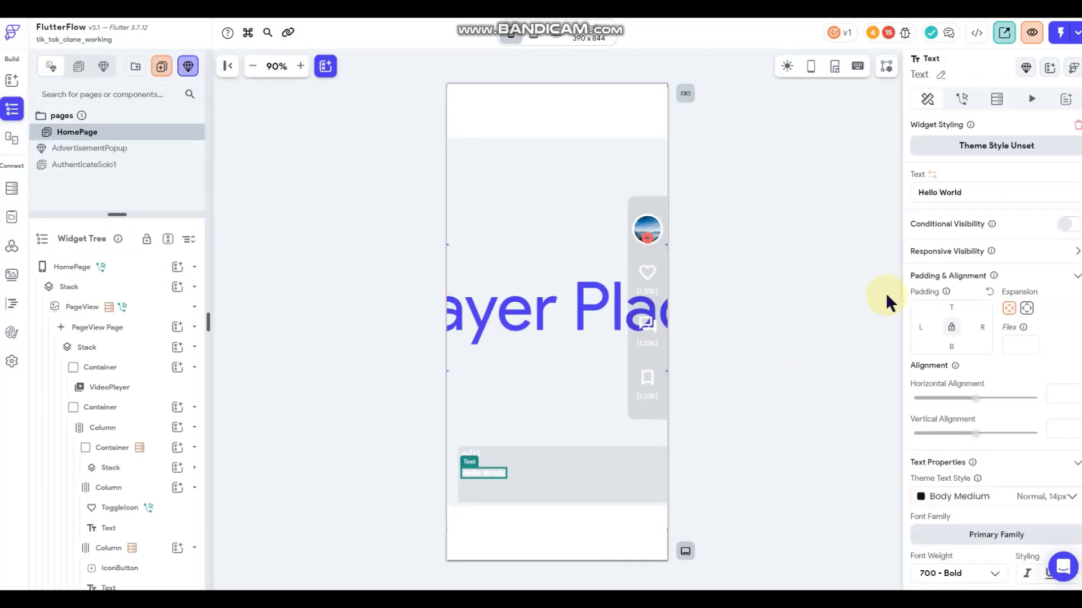
pyautogui.click(927, 179)
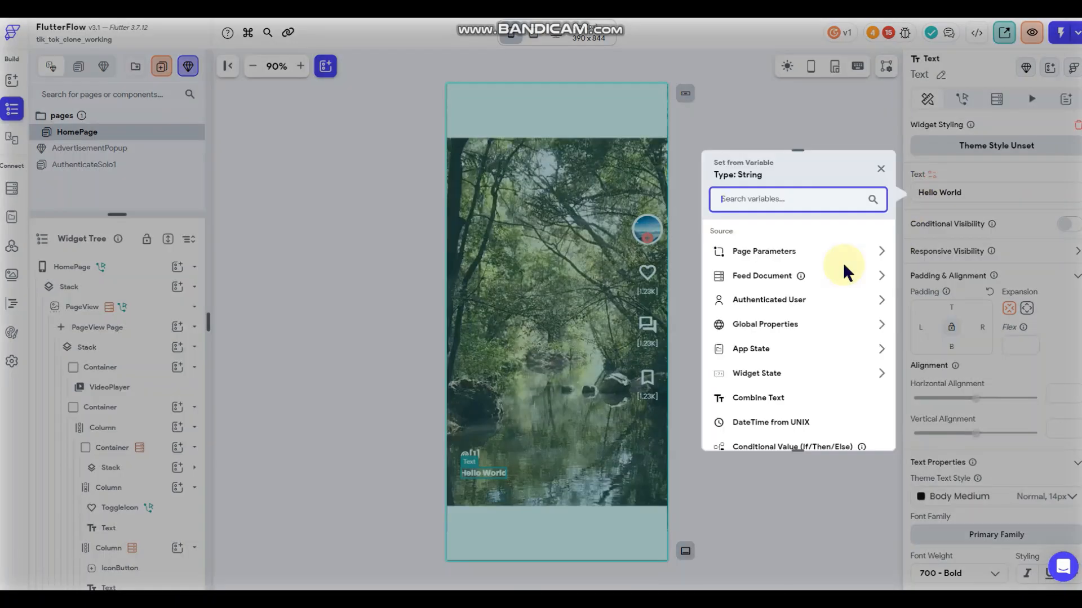
pyautogui.click(818, 276)
pyautogui.click(757, 423)
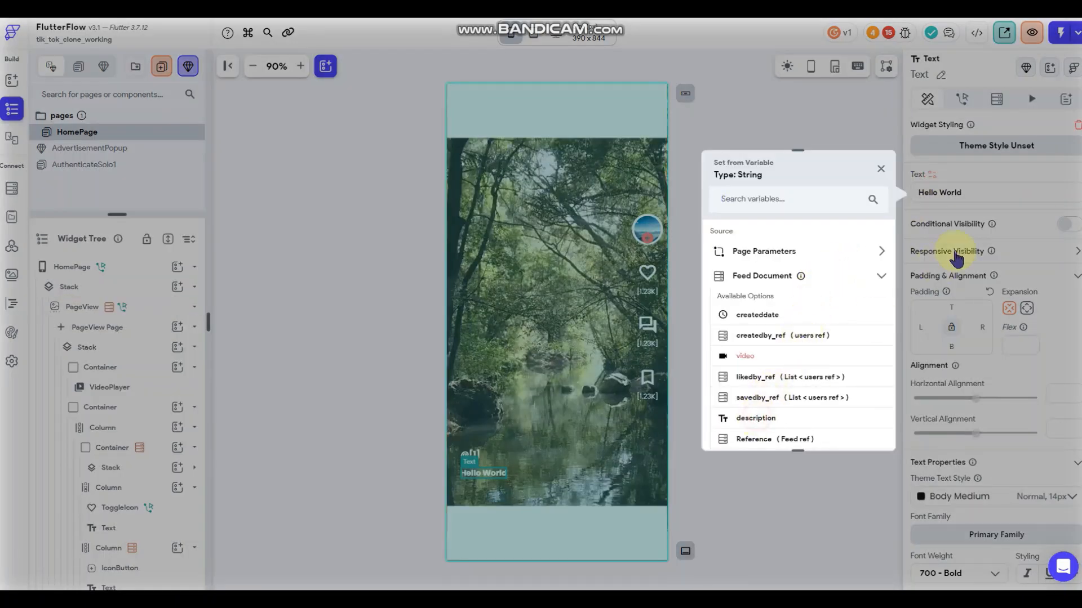
# Make the description text expand to fill the width of its row.
pyautogui.scroll(-2, 952, 252)
pyautogui.click(1027, 193)
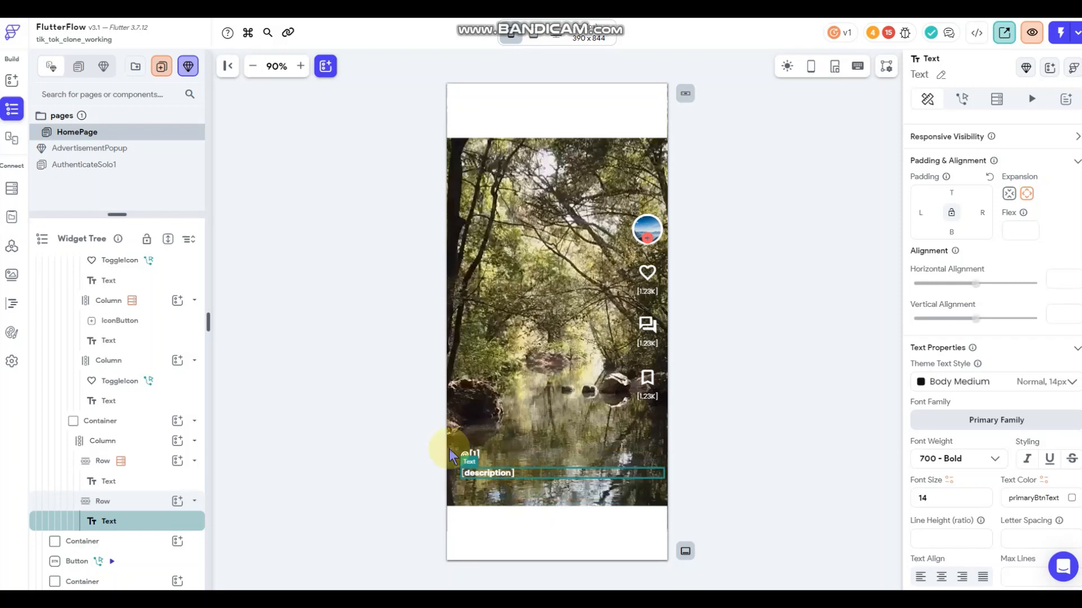
pyautogui.click(349, 355)
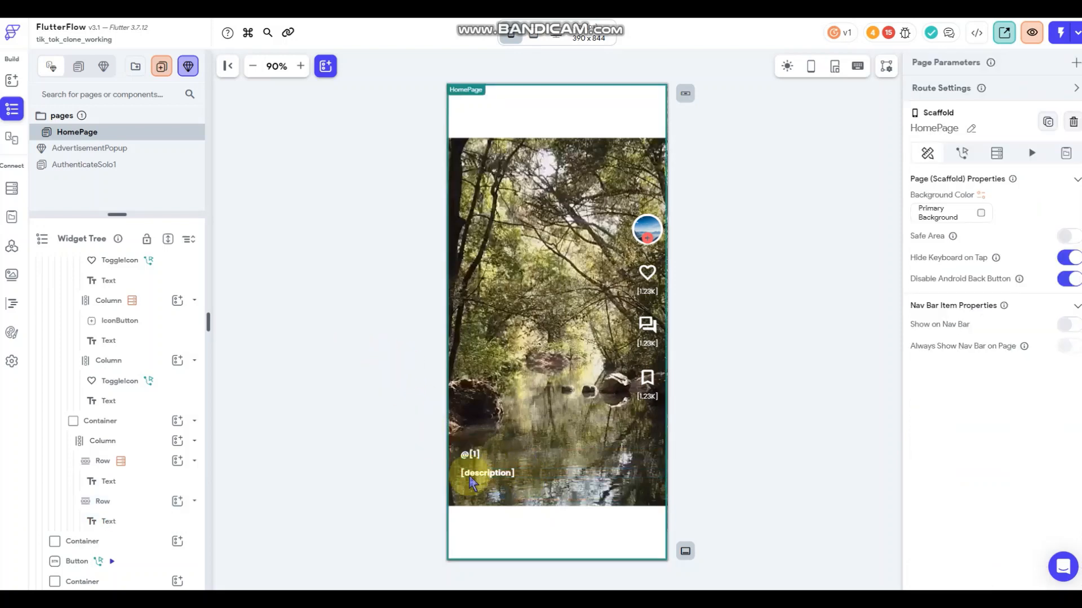
# Duplicate the row containing the description text within its column.
pyautogui.click(592, 476)
pyautogui.rightClick(612, 476)
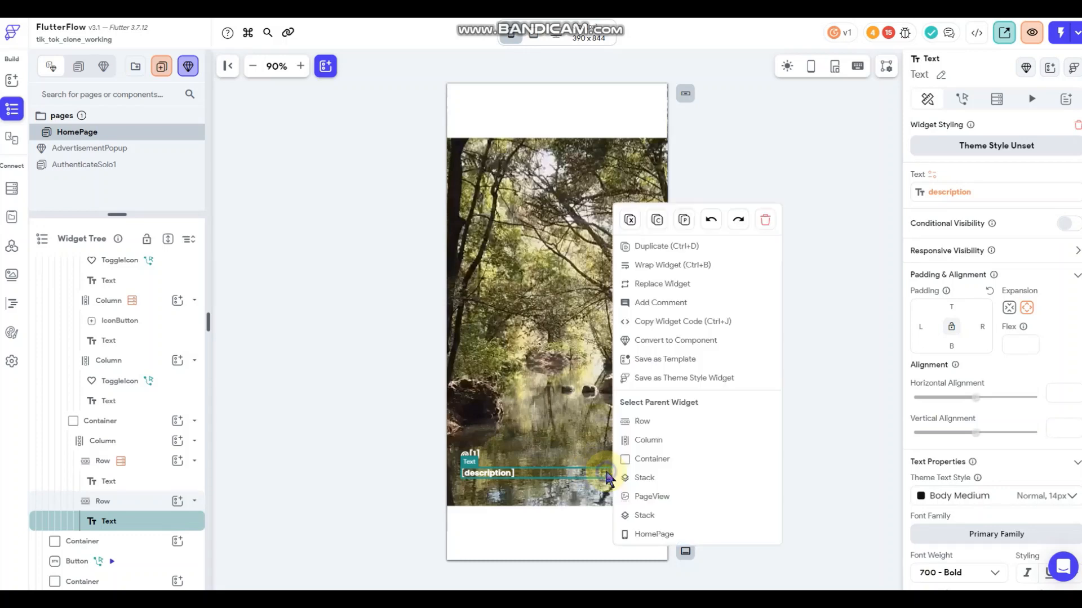
pyautogui.click(642, 423)
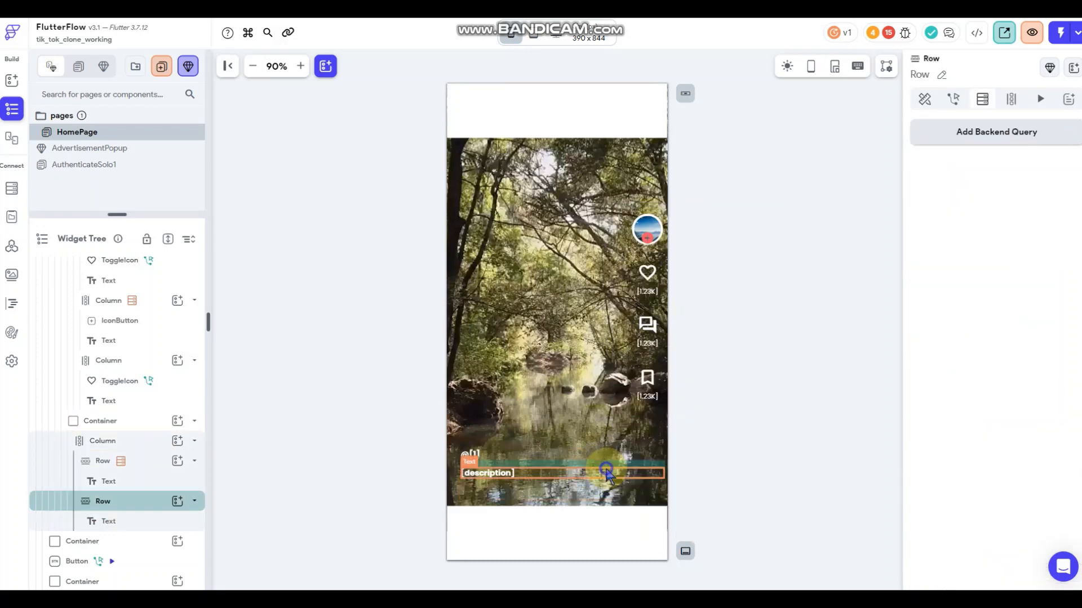
pyautogui.rightClick(597, 469)
pyautogui.click(659, 265)
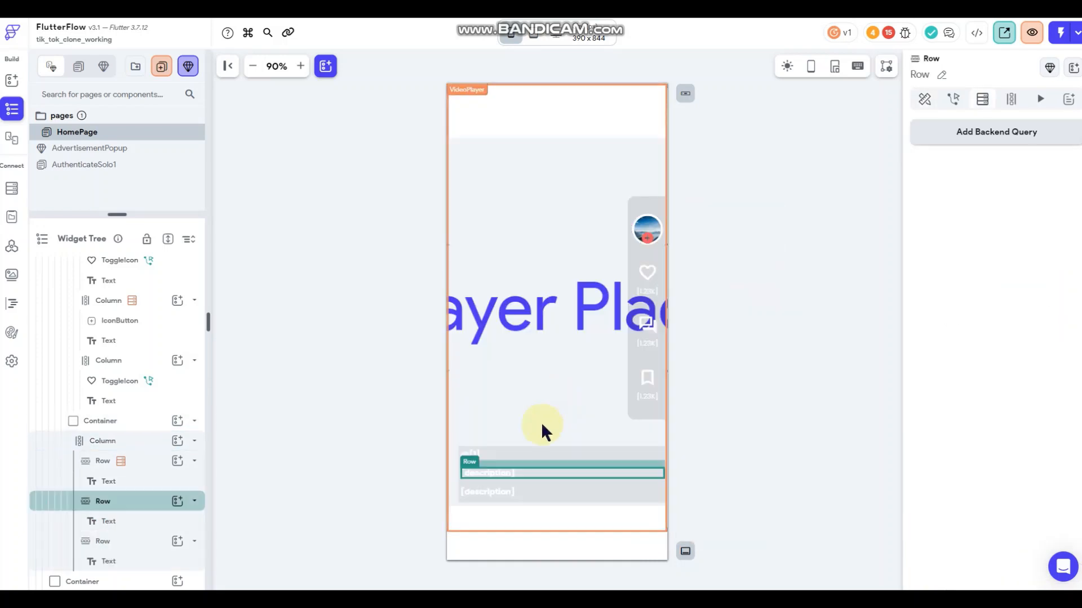
# Set the top padding of the lowest description row to 2.
pyautogui.click(543, 497)
pyautogui.rightClick(563, 495)
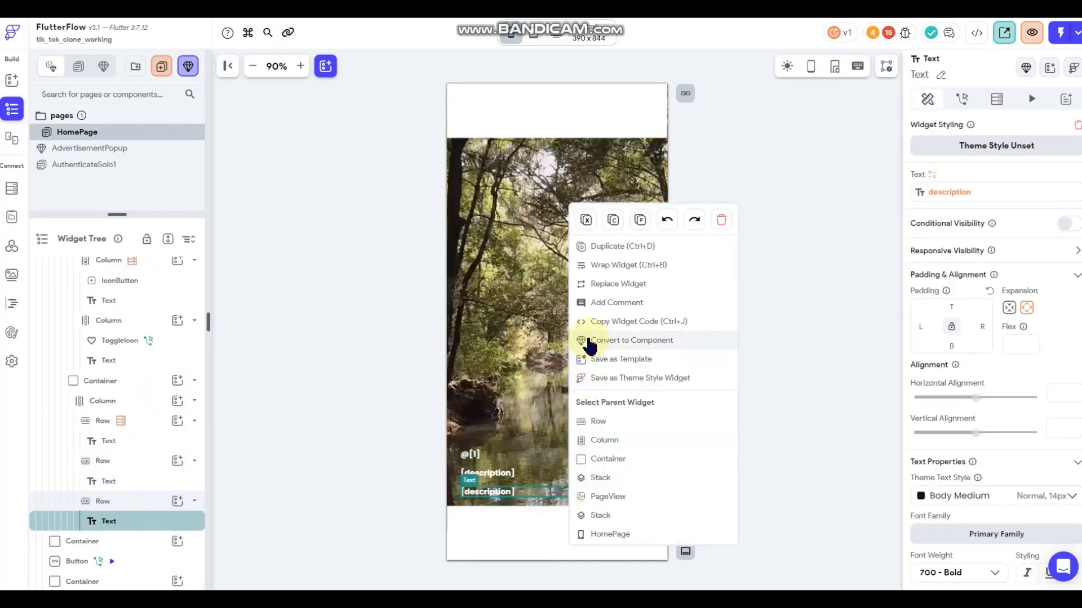
pyautogui.click(598, 423)
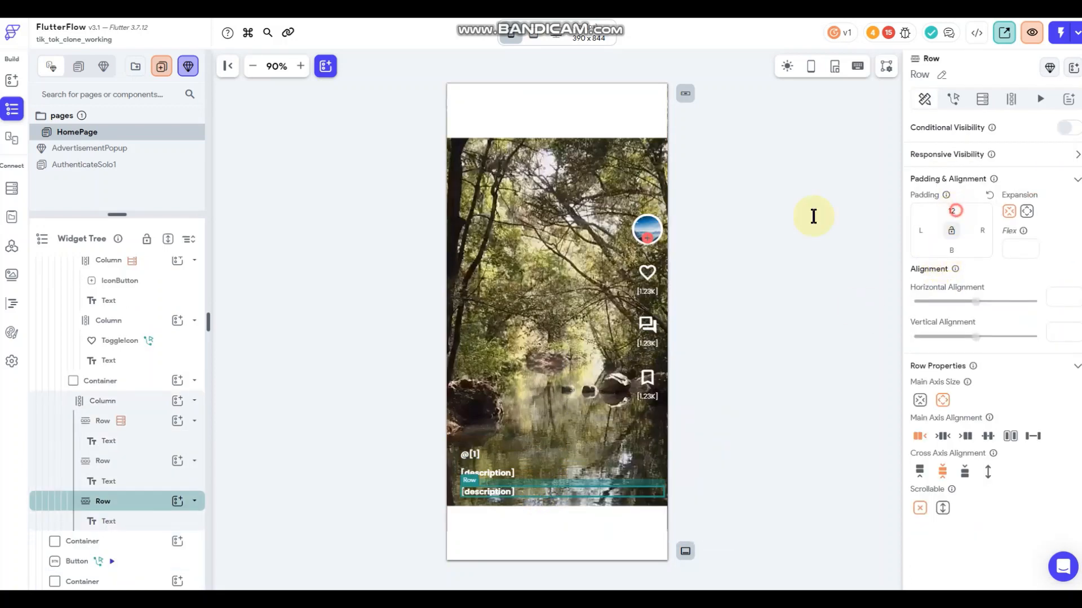
pyautogui.moveTo(955, 211); pyautogui.dragTo(802, 232)
pyautogui.write('2')
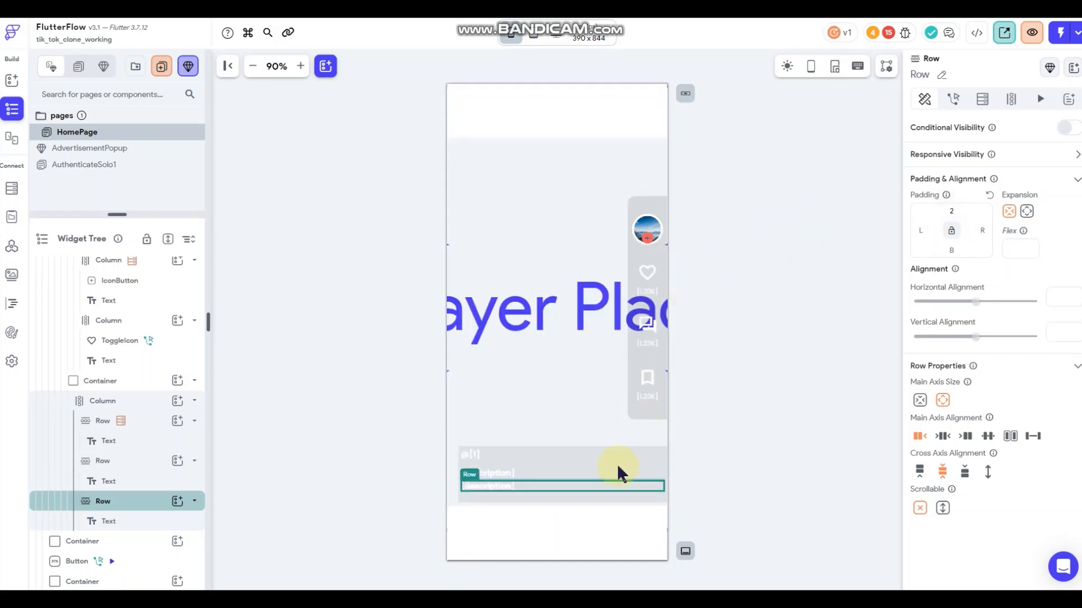
pyautogui.click(386, 335)
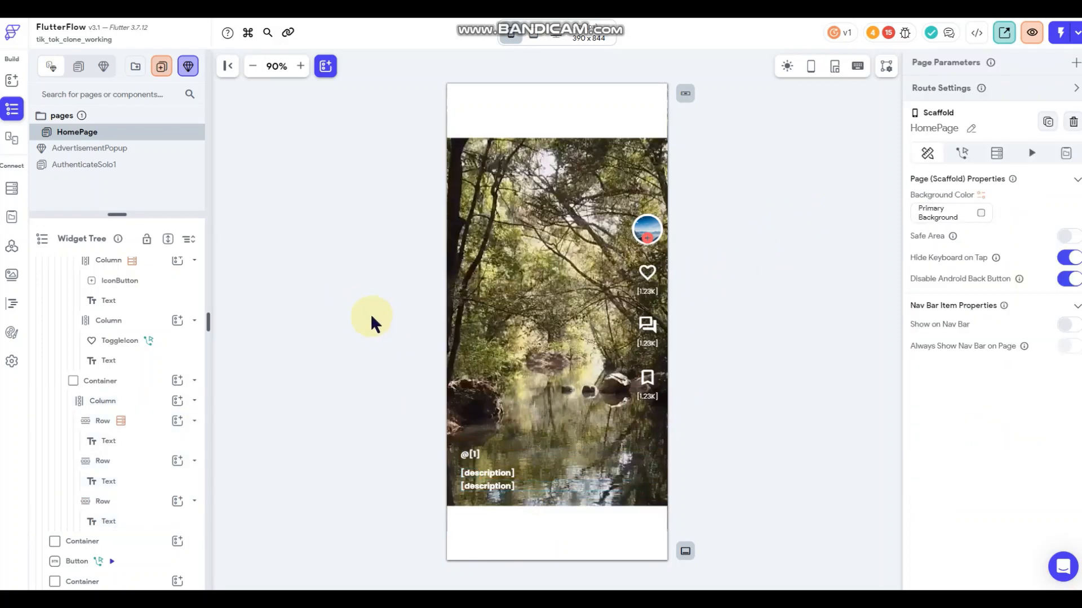
# Add a field named hashtags with the type list of String to the Feed collection's schema.
pyautogui.click(11, 188)
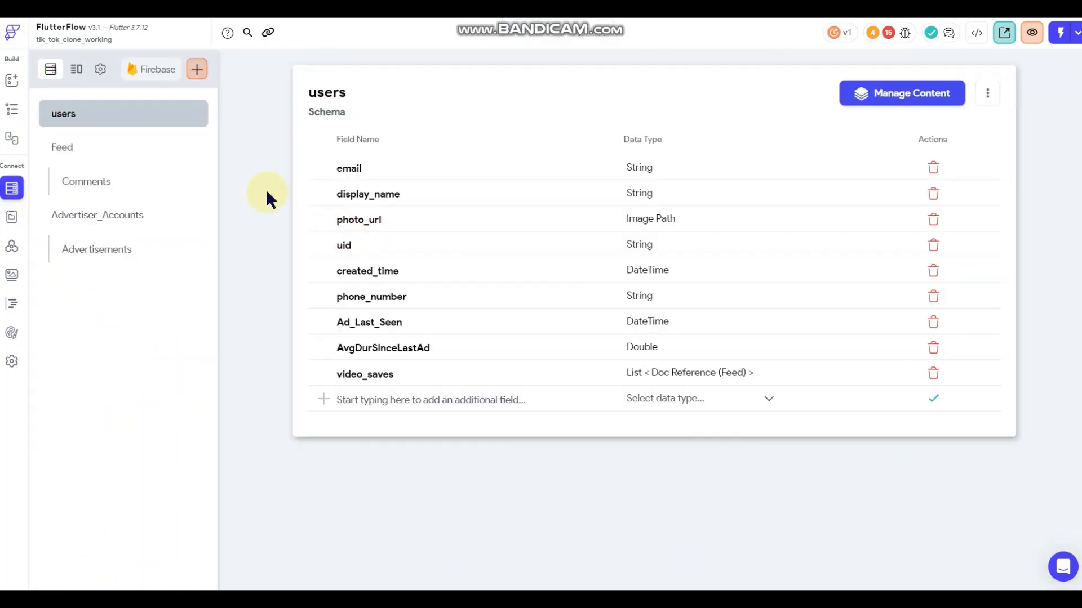
pyautogui.click(90, 149)
pyautogui.click(383, 320)
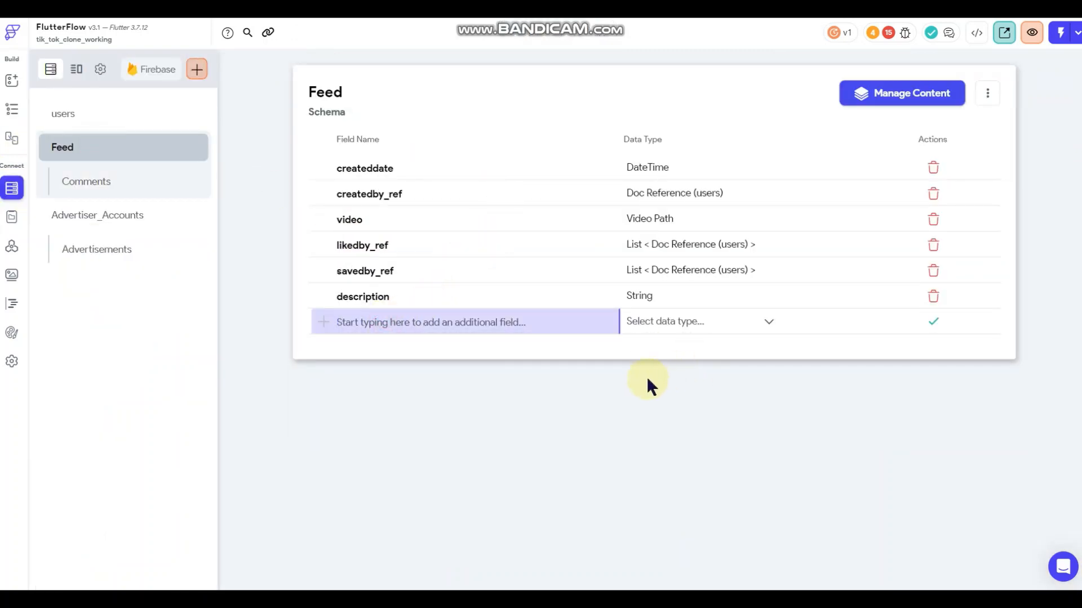
pyautogui.write('hashtags')
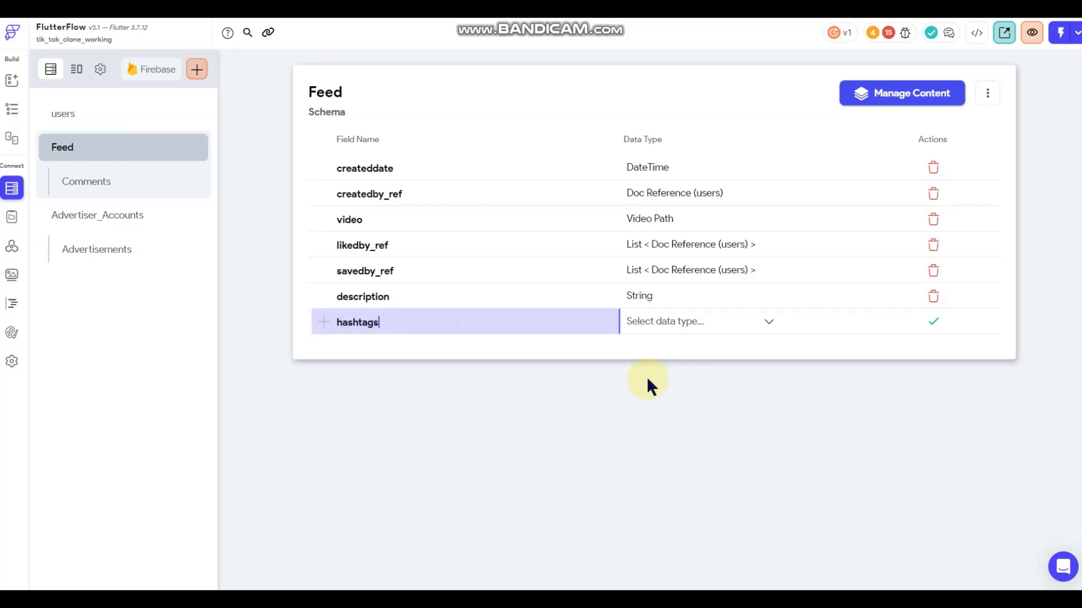
pyautogui.click(684, 327)
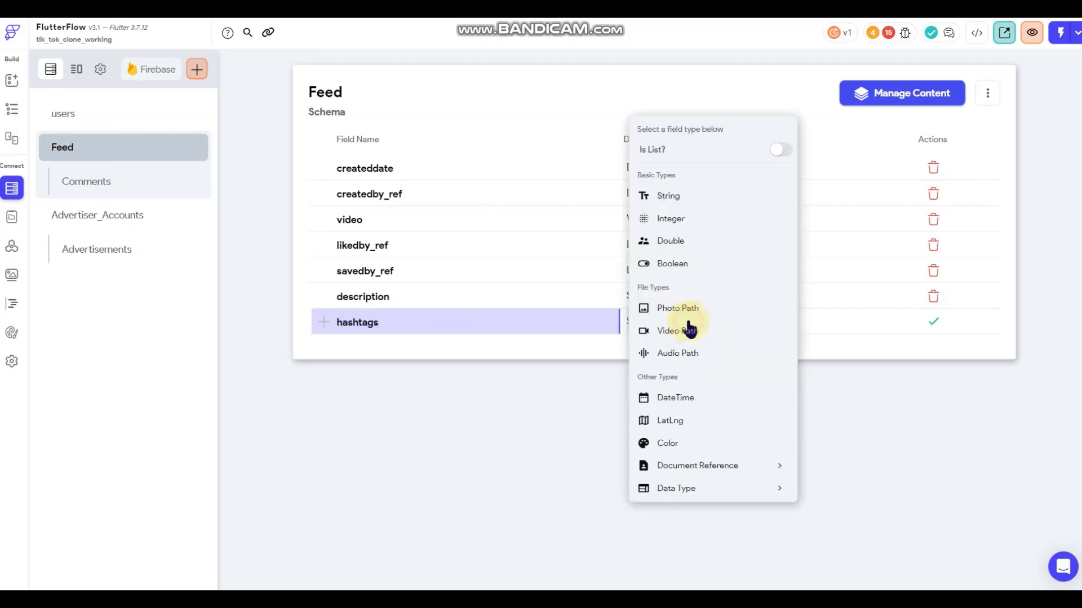
pyautogui.click(776, 150)
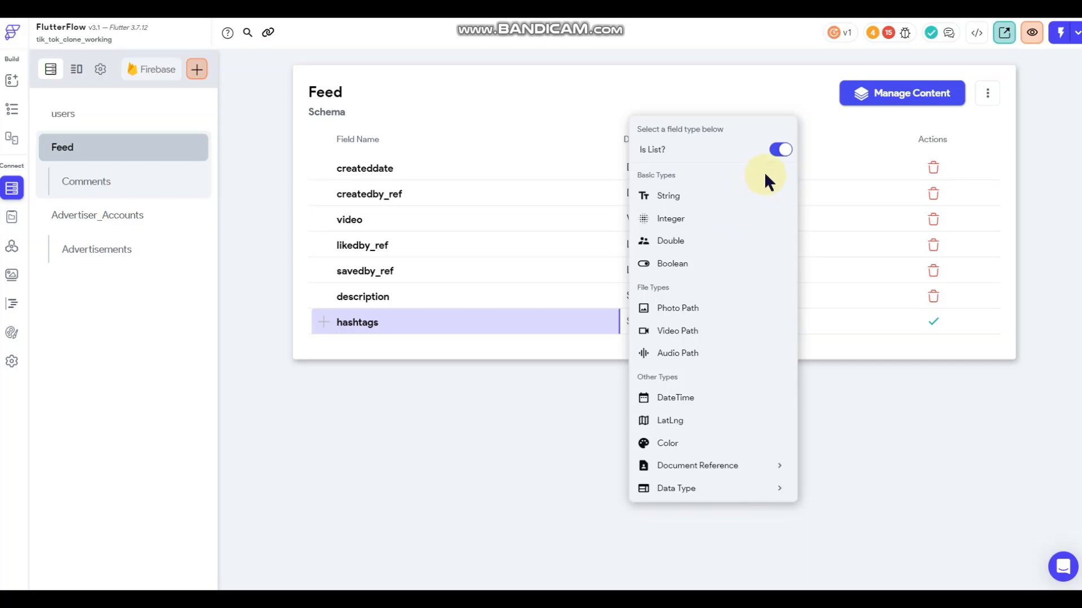
pyautogui.click(780, 150)
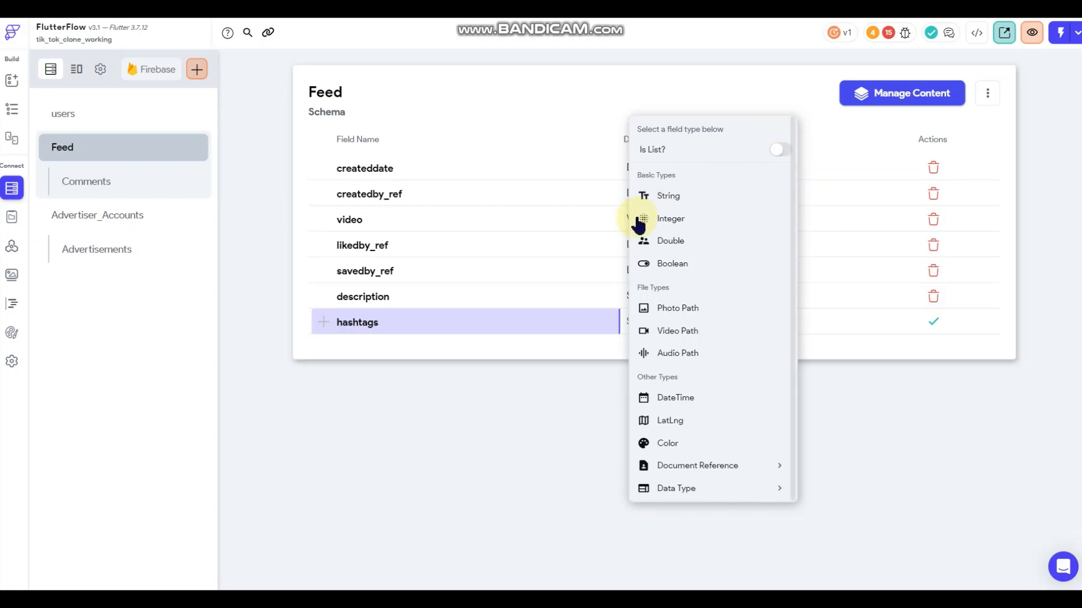
pyautogui.click(778, 153)
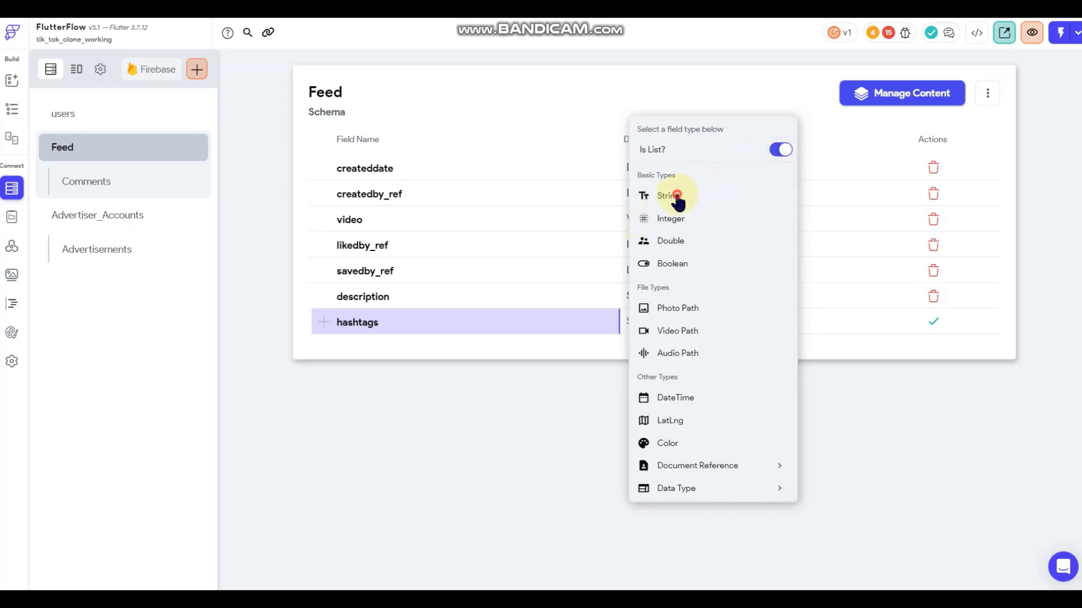
pyautogui.click(676, 197)
pyautogui.click(929, 326)
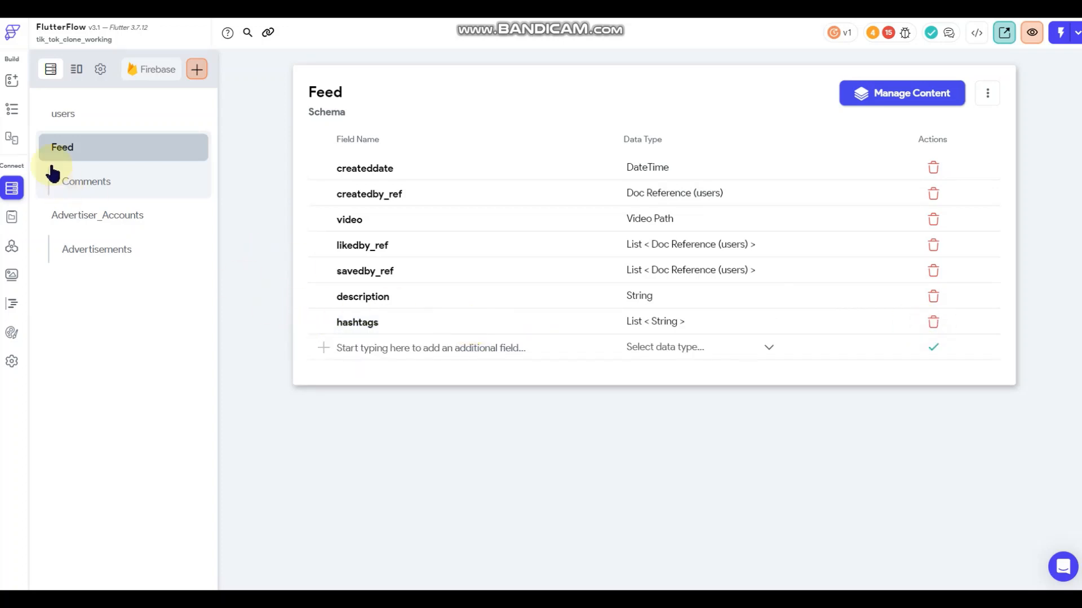
pyautogui.click(12, 109)
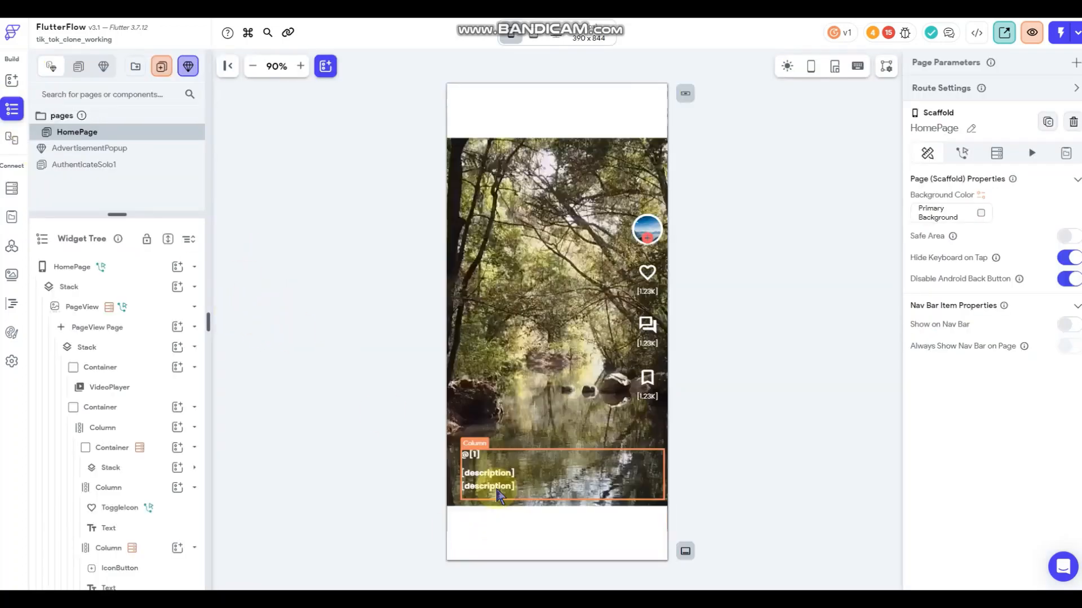
pyautogui.click(540, 474)
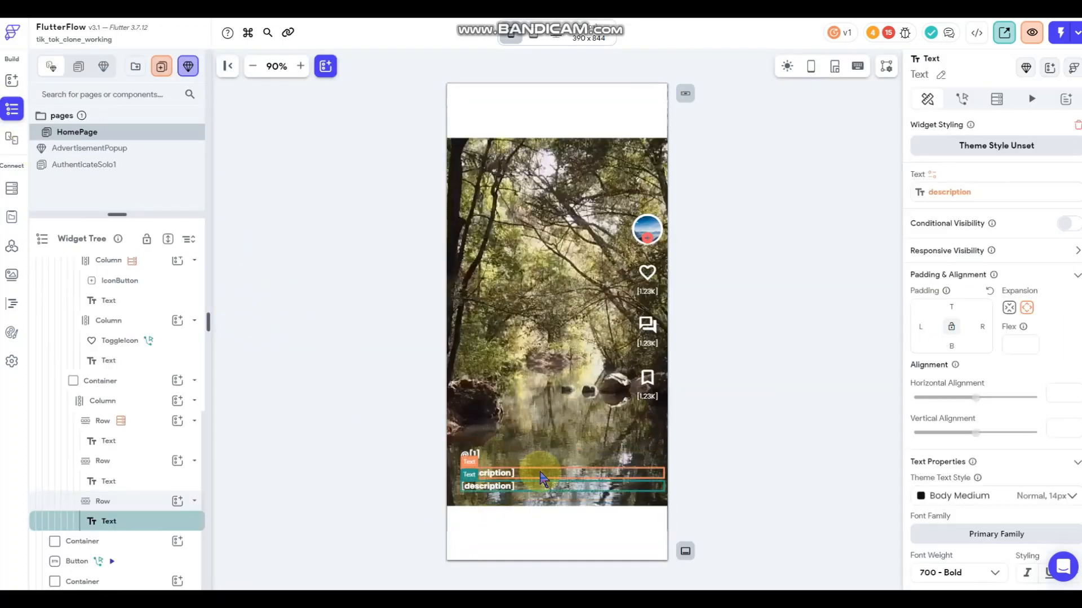
pyautogui.click(952, 192)
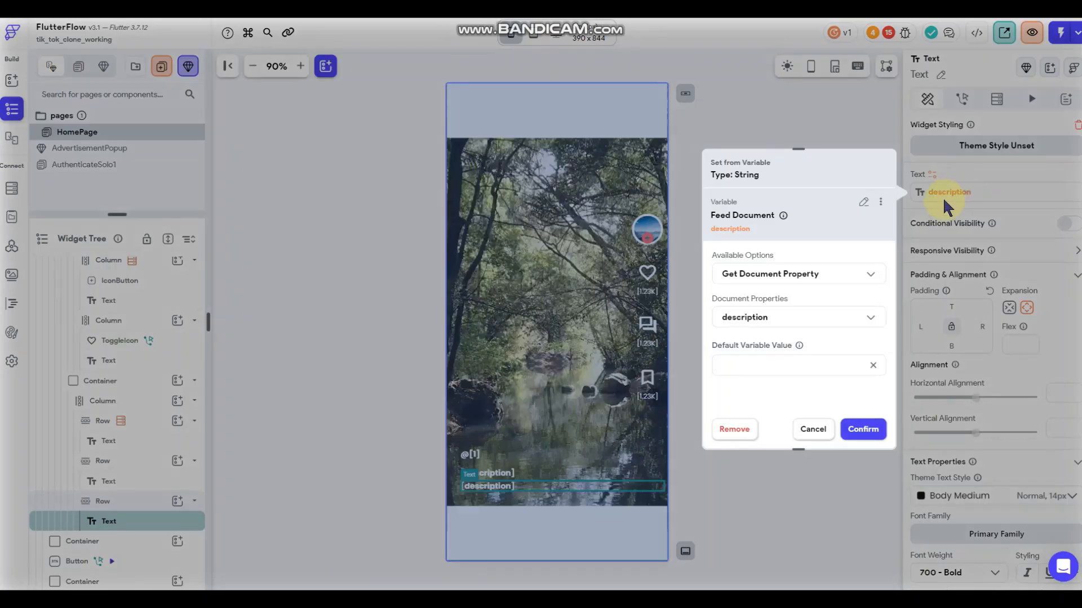
pyautogui.click(574, 493)
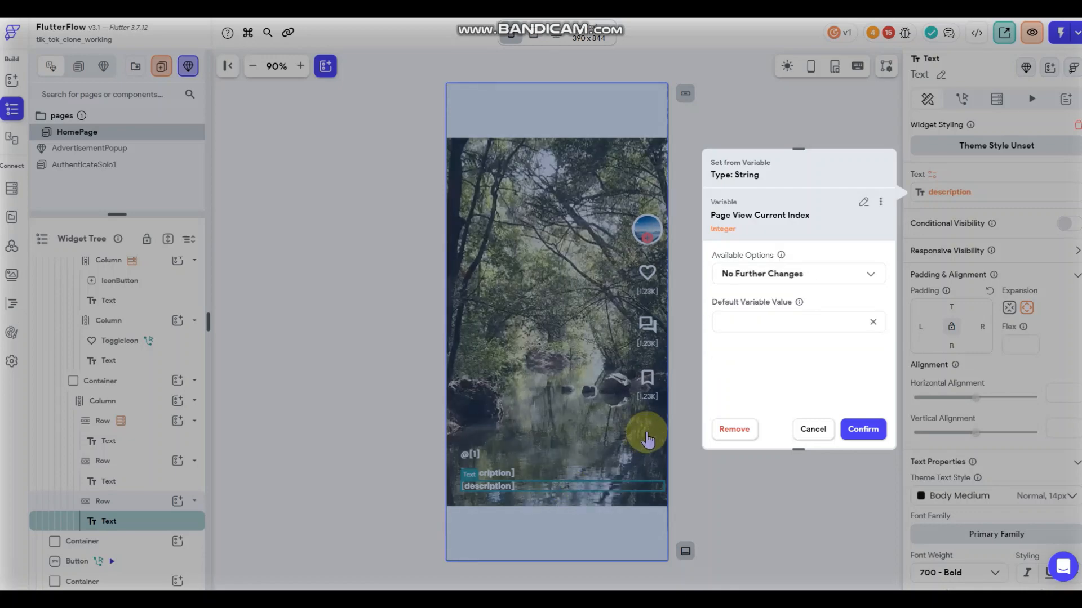
pyautogui.click(683, 398)
pyautogui.click(815, 434)
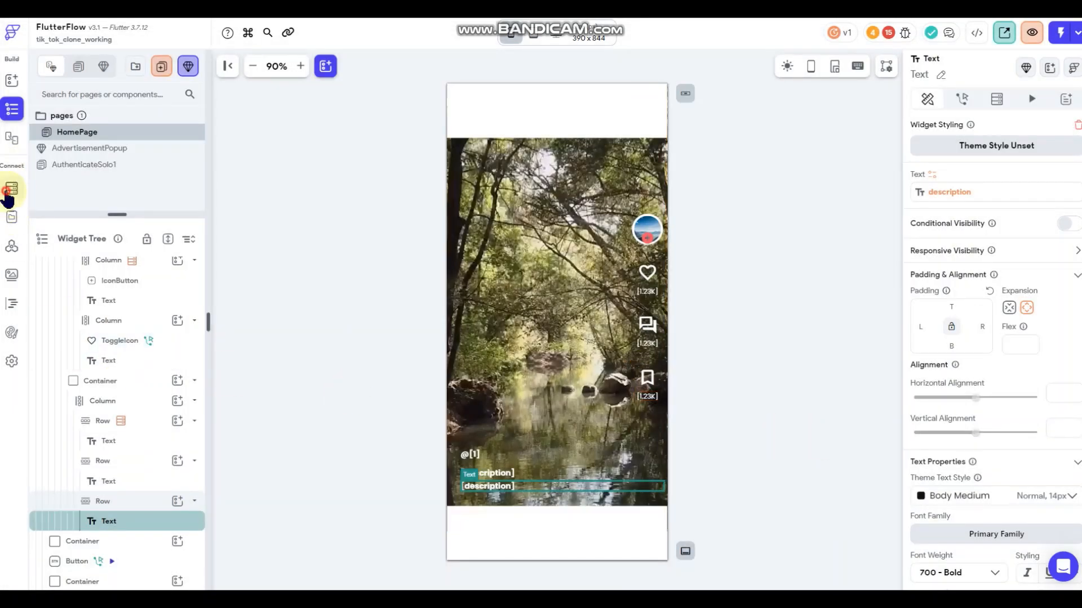
# Delete the hashtags field from the Feed collection's schema.
pyautogui.click(11, 188)
pyautogui.click(128, 148)
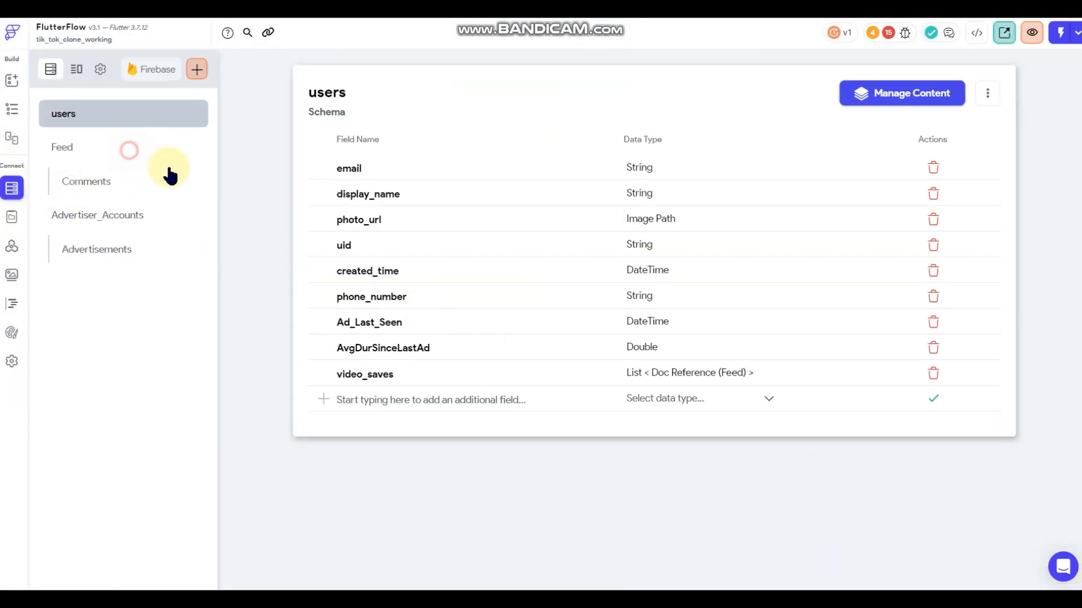
pyautogui.click(933, 323)
pyautogui.click(652, 332)
# Add a non-list hashtags field of type String to the Feed collection's schema.
pyautogui.click(373, 320)
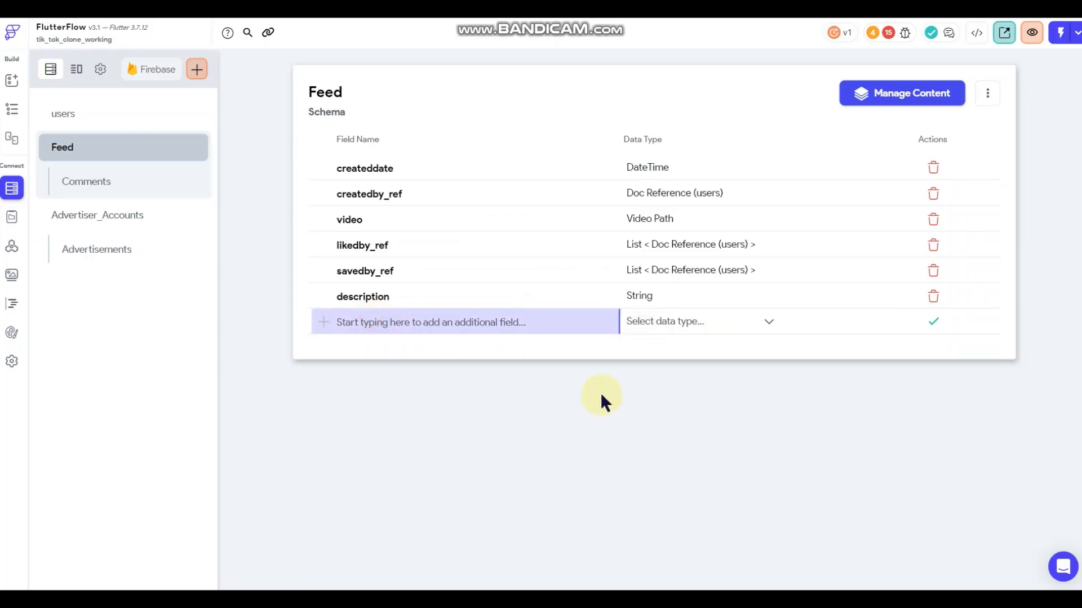
pyautogui.write('hashtags')
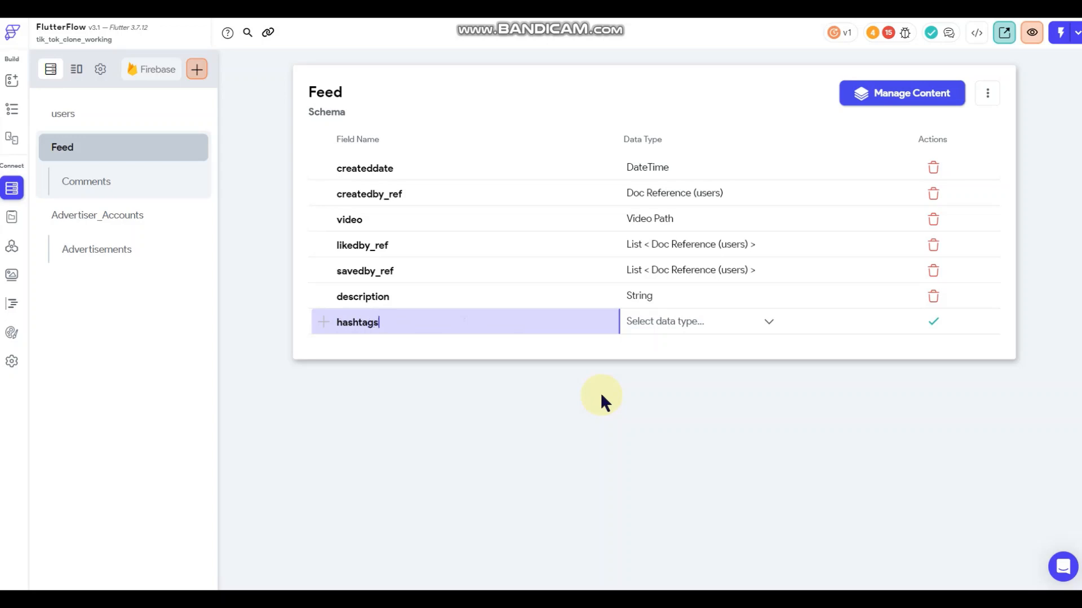
pyautogui.click(647, 321)
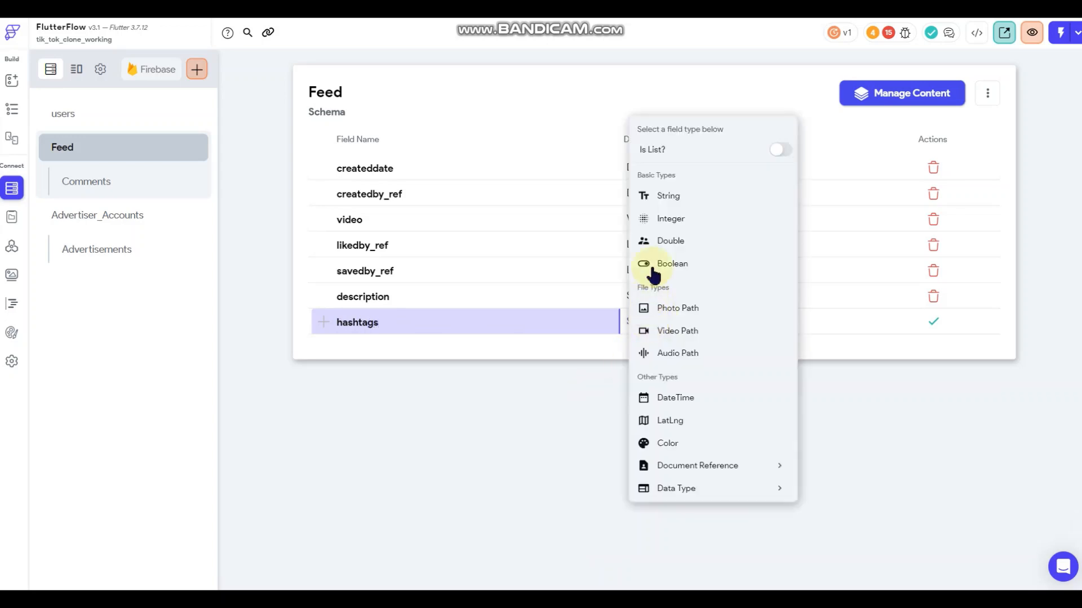
pyautogui.click(671, 198)
pyautogui.click(933, 322)
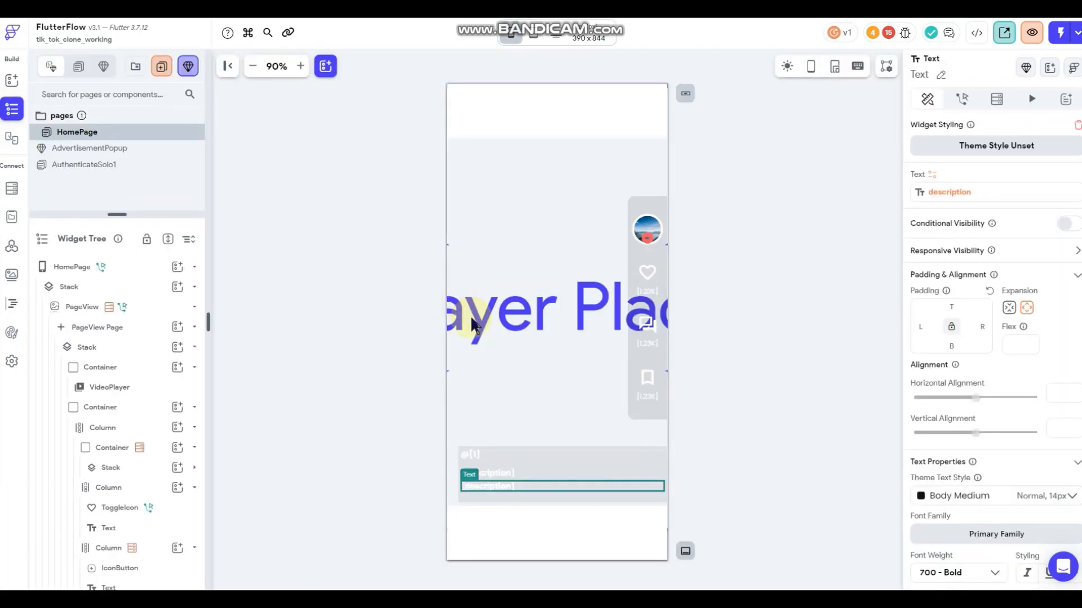
# Bind the lowest description text on the HomePage to the Feed Document's hashtags field.
pyautogui.click(494, 486)
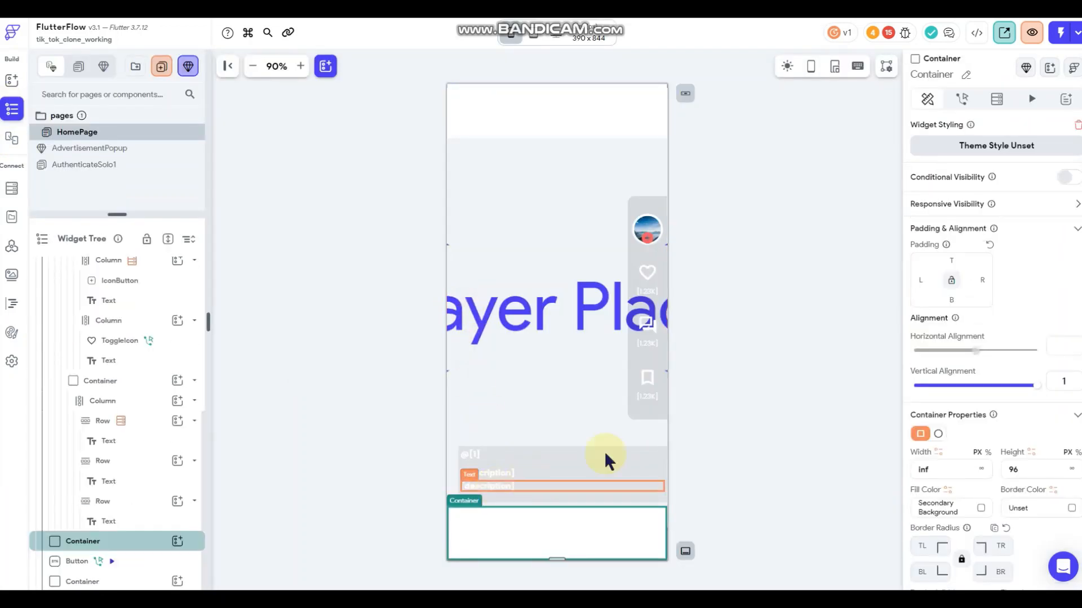
pyautogui.click(495, 487)
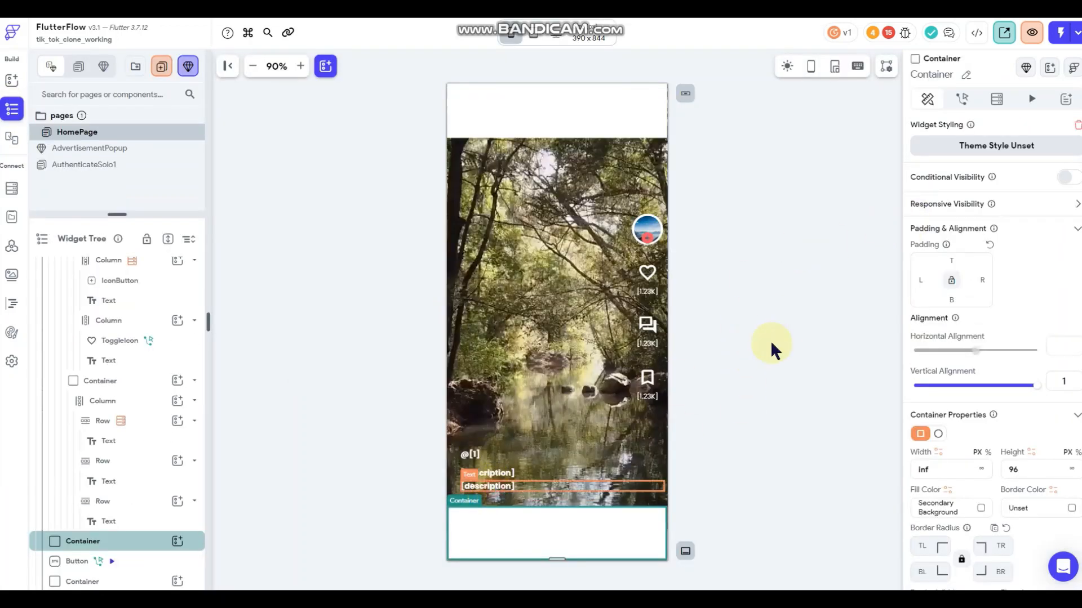
pyautogui.click(930, 197)
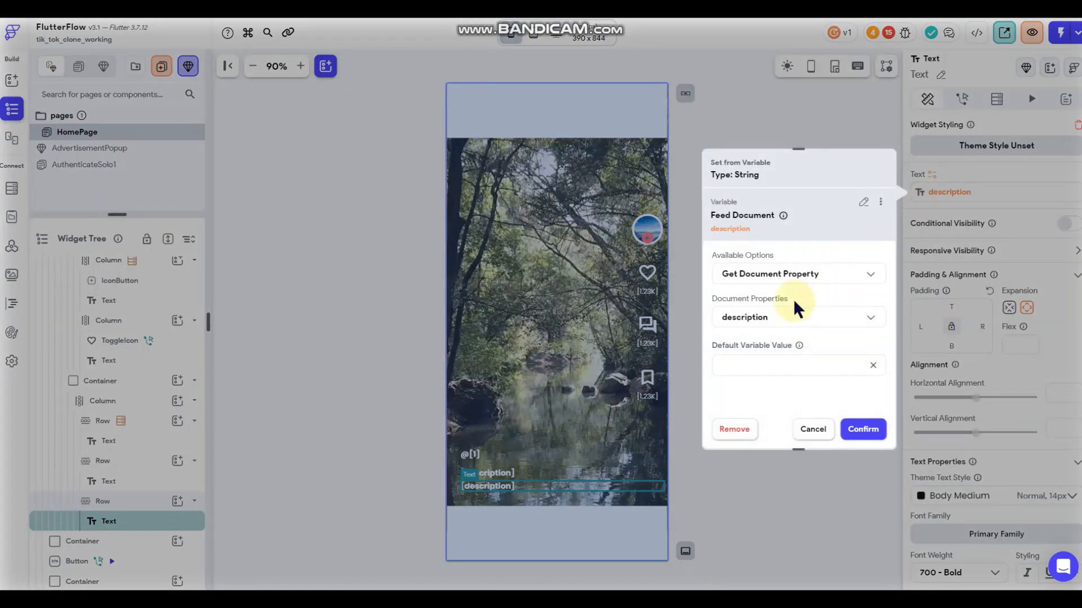
pyautogui.click(789, 316)
pyautogui.click(750, 349)
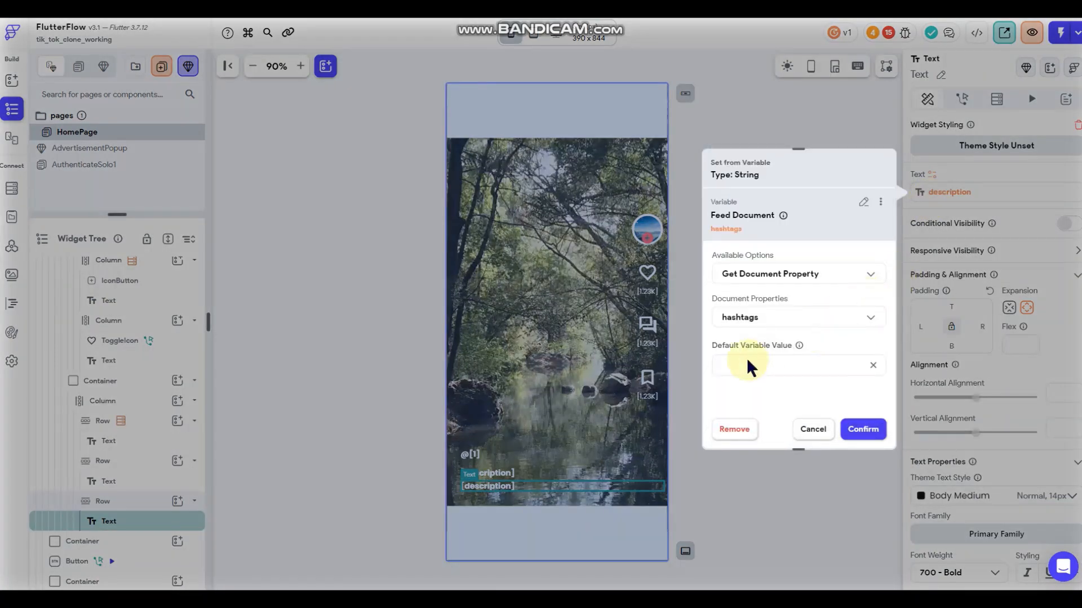
pyautogui.click(863, 431)
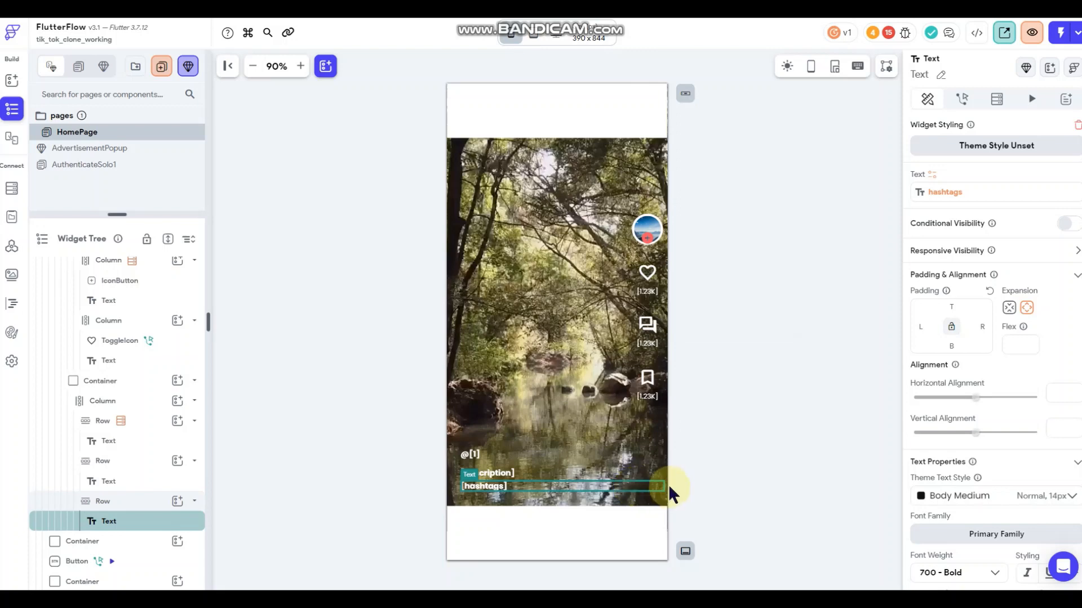
pyautogui.click(745, 321)
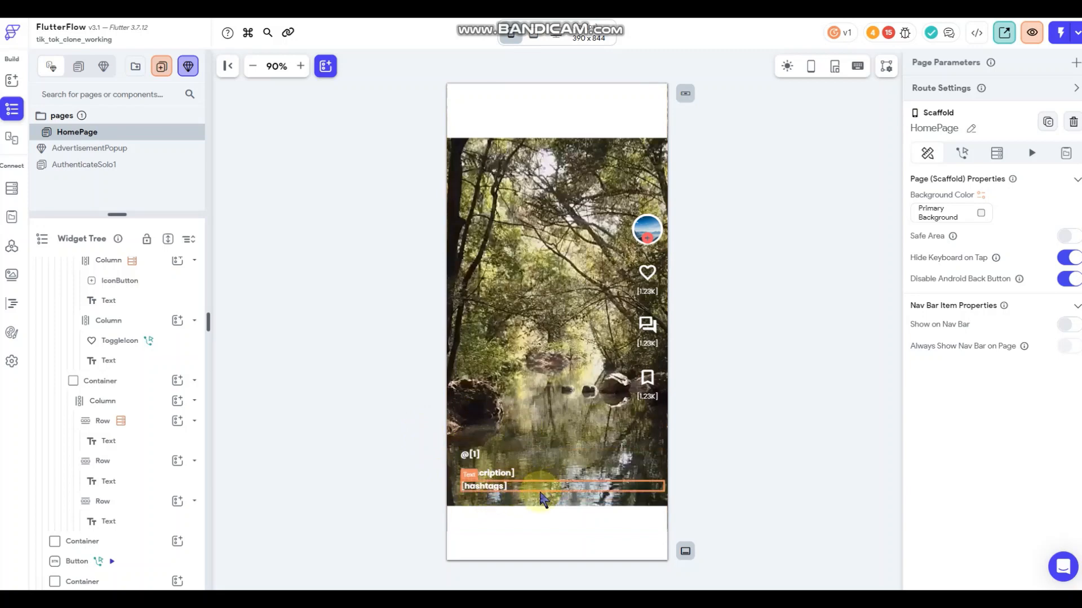
pyautogui.click(13, 81)
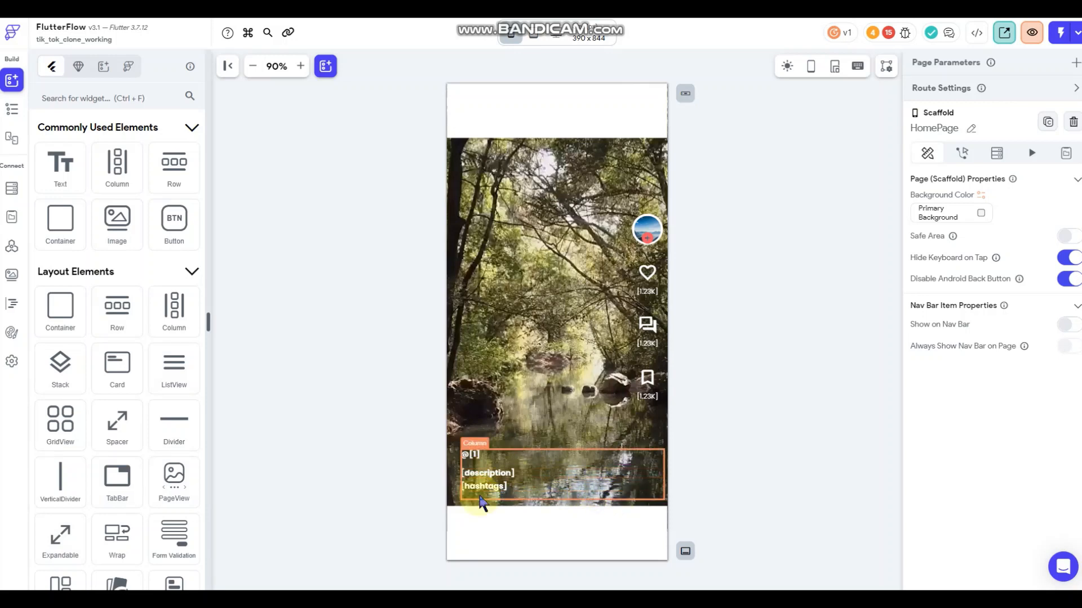
pyautogui.click(374, 392)
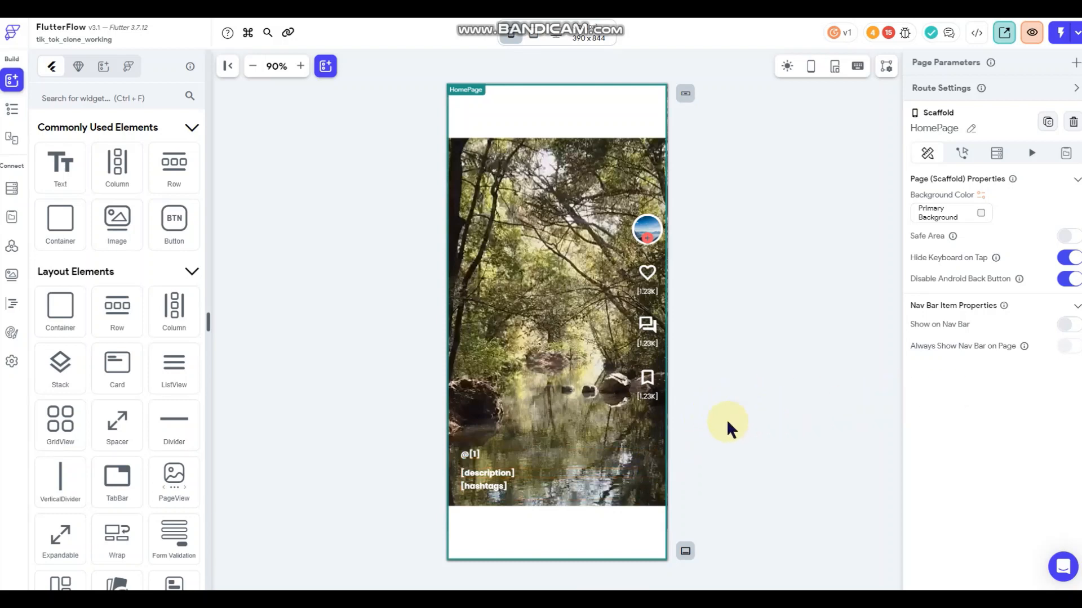
# Set the fill color of the white container below the video to #1d1d1d from the recent colors.
pyautogui.click(630, 524)
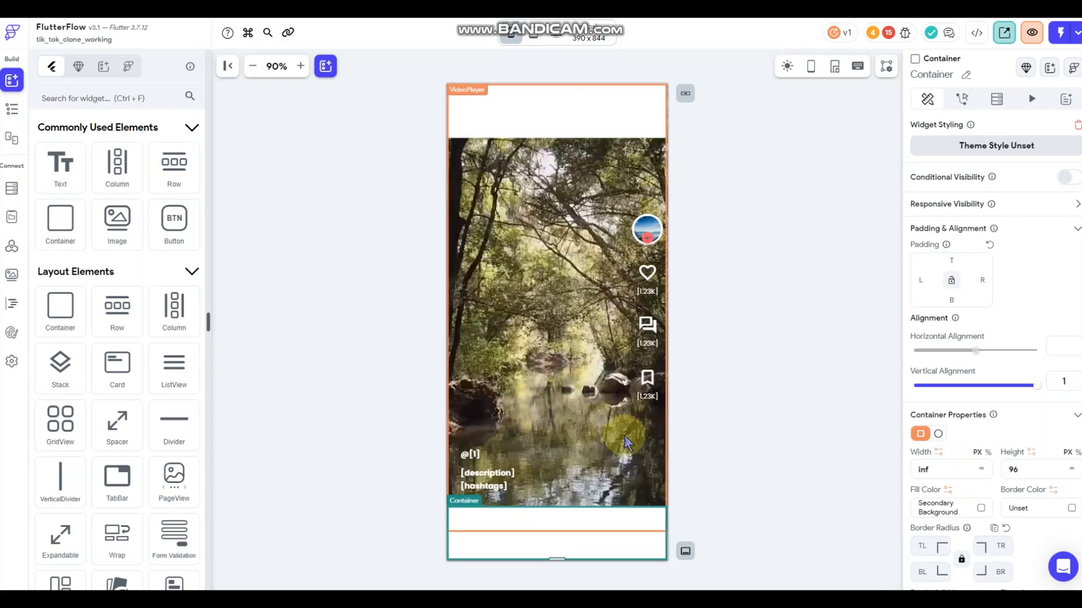
pyautogui.scroll(-1, 981, 453)
pyautogui.scroll(-4, 982, 453)
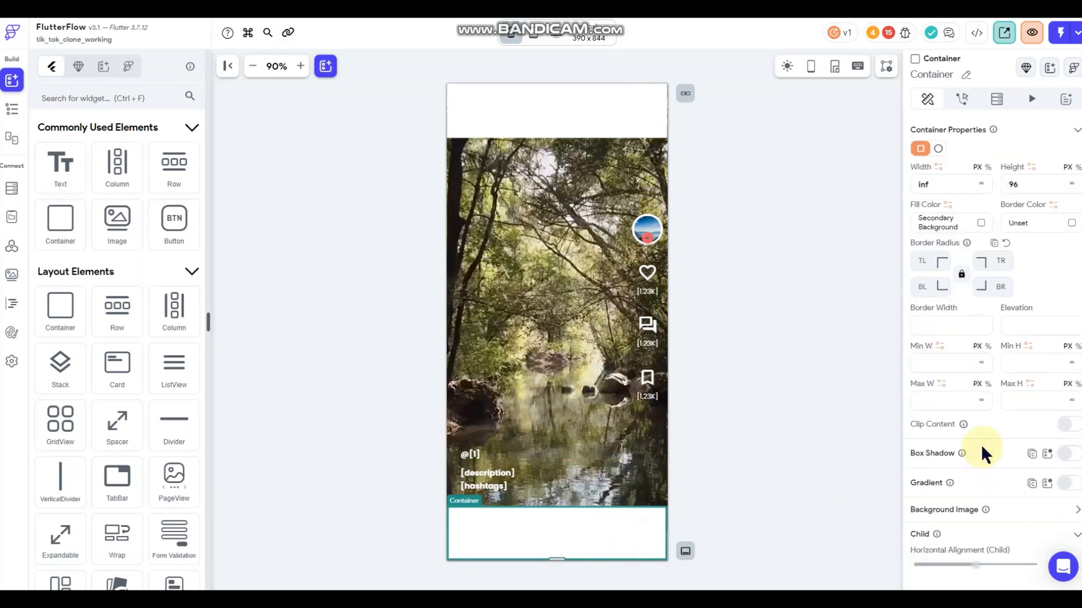
pyautogui.click(983, 225)
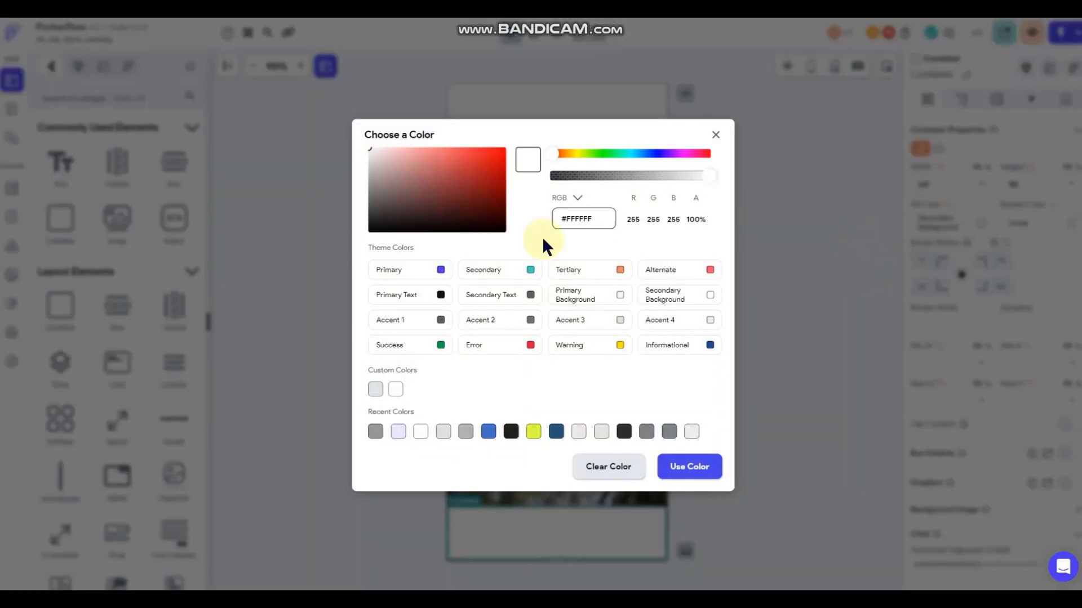
pyautogui.click(512, 433)
pyautogui.click(695, 471)
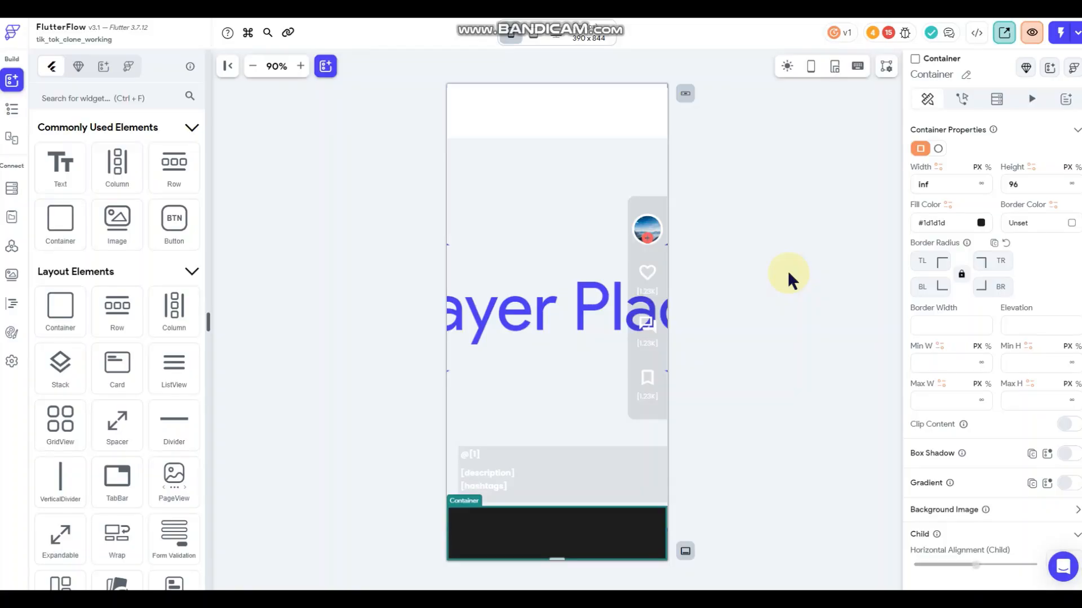
pyautogui.click(787, 272)
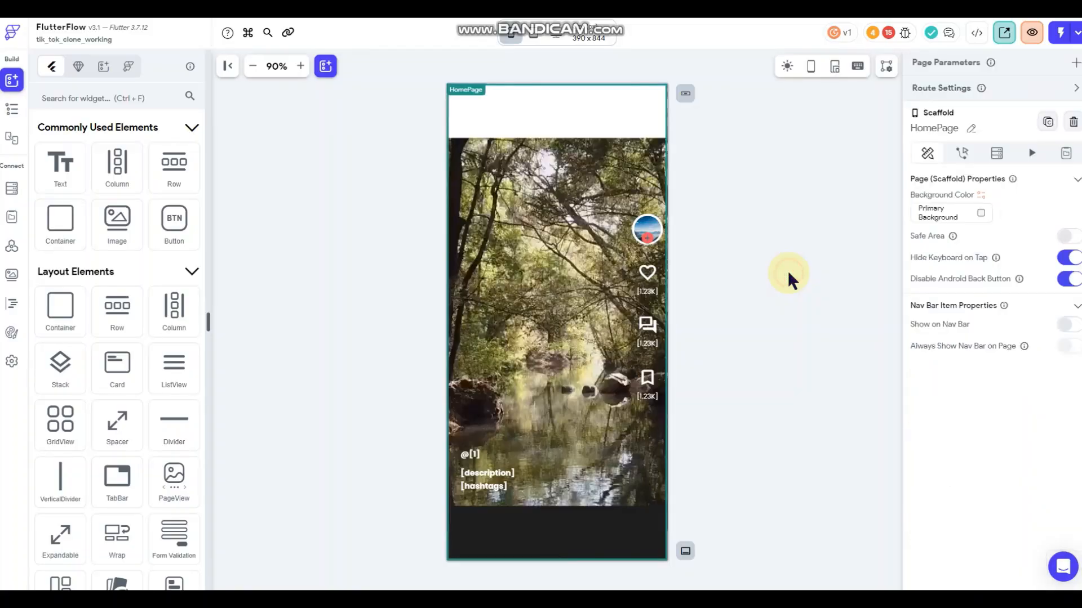
# Show the phone frame around the HomePage preview and make the dark container below the video slightly shorter.
pyautogui.click(807, 67)
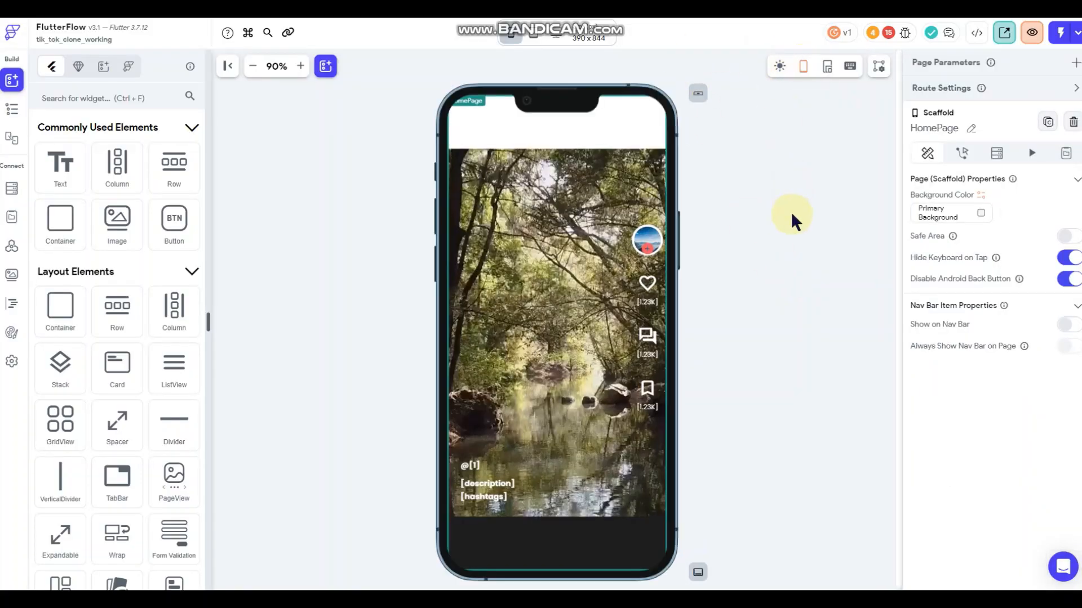
pyautogui.click(567, 571)
pyautogui.moveTo(558, 569); pyautogui.dragTo(560, 563)
pyautogui.click(714, 485)
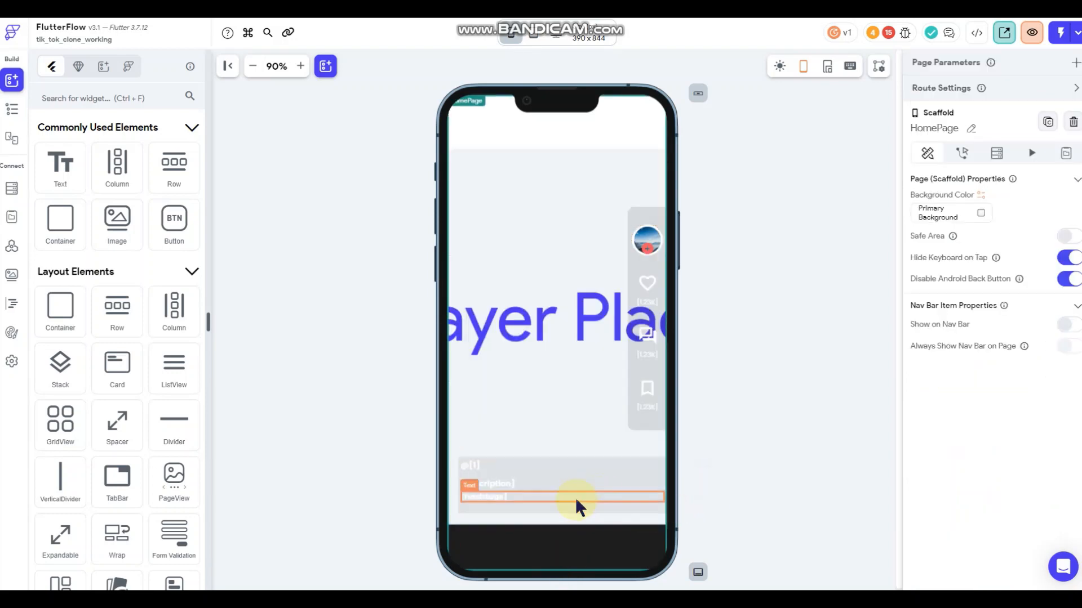
# Set the vertical alignment of the container holding the name, description and hashtags to 0.9.
pyautogui.click(566, 516)
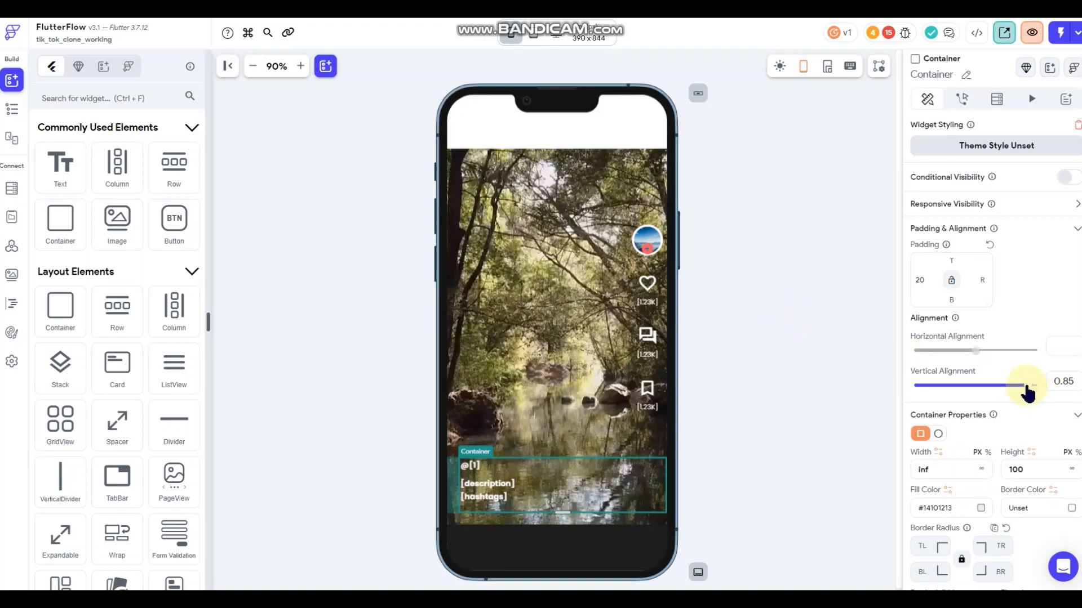
pyautogui.moveTo(1031, 391); pyautogui.dragTo(1033, 394)
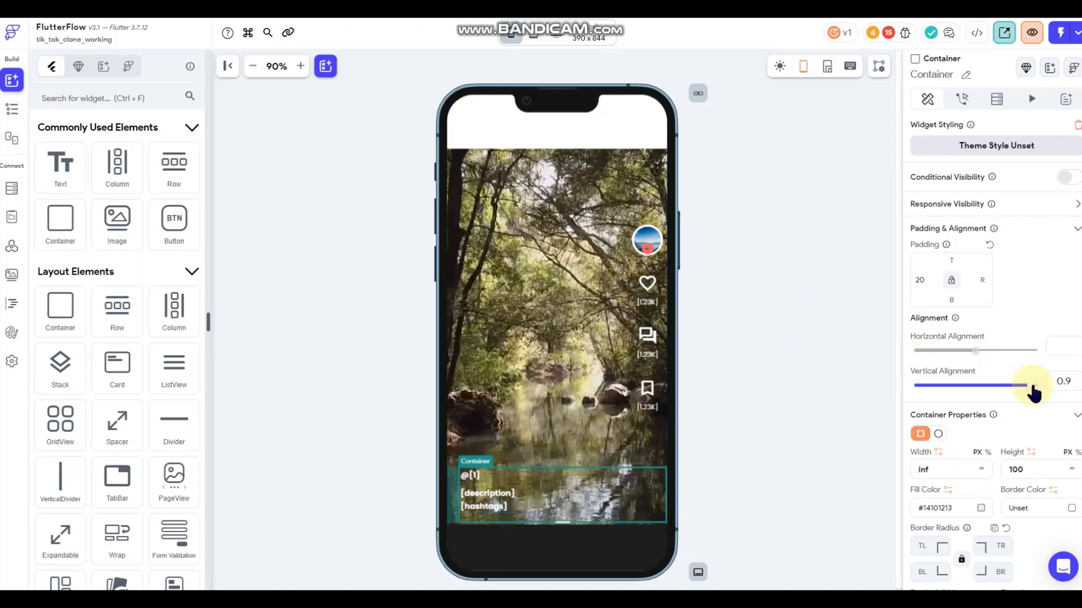
# Add a Row inside the dark container below the video on the HomePage.
pyautogui.click(779, 262)
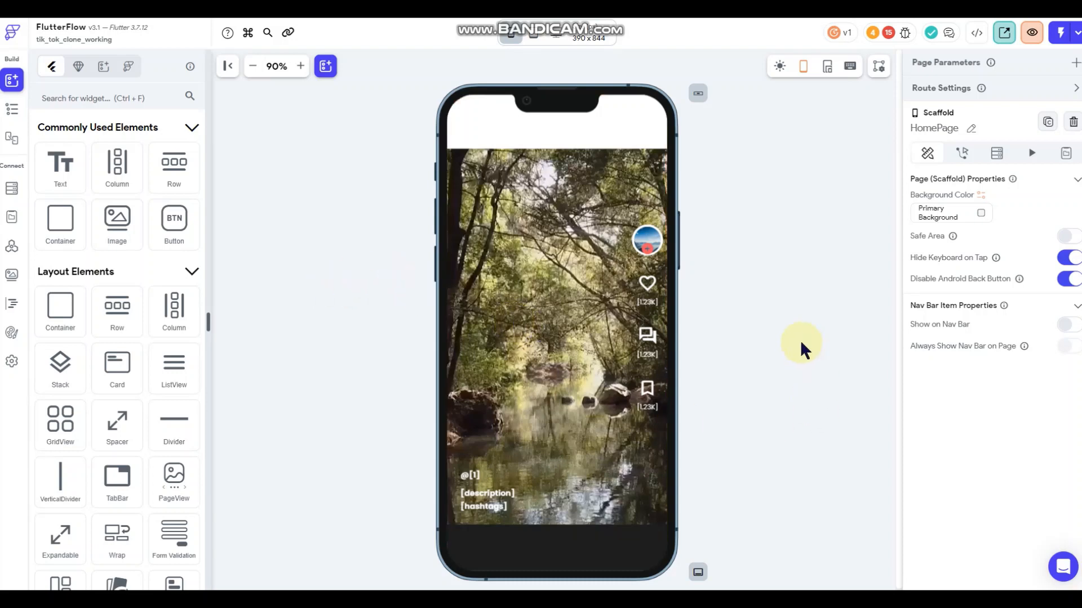
pyautogui.click(546, 553)
pyautogui.click(11, 109)
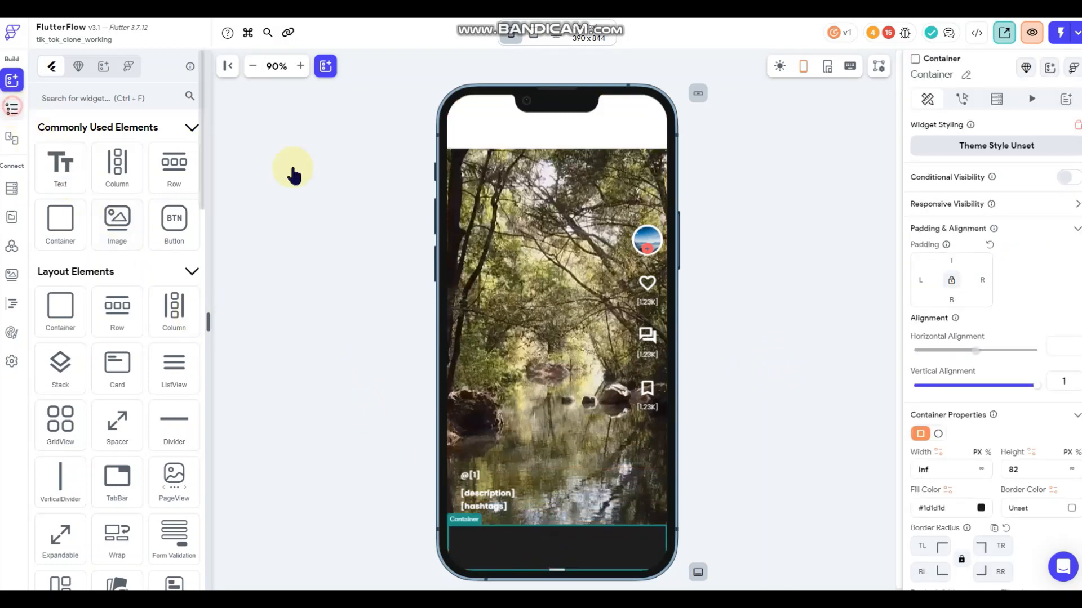
pyautogui.click(492, 549)
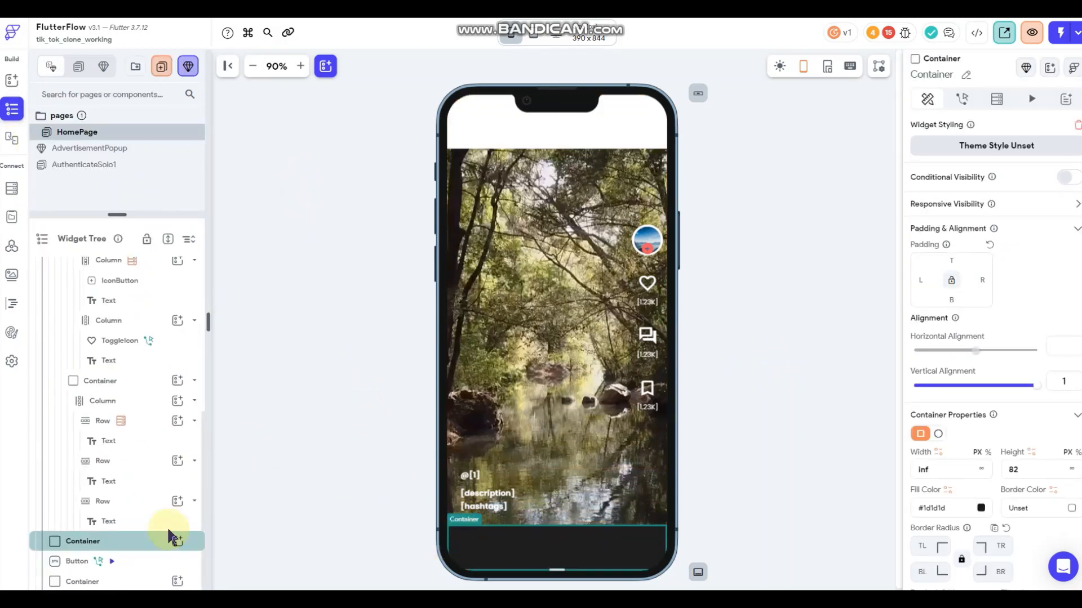
pyautogui.click(178, 541)
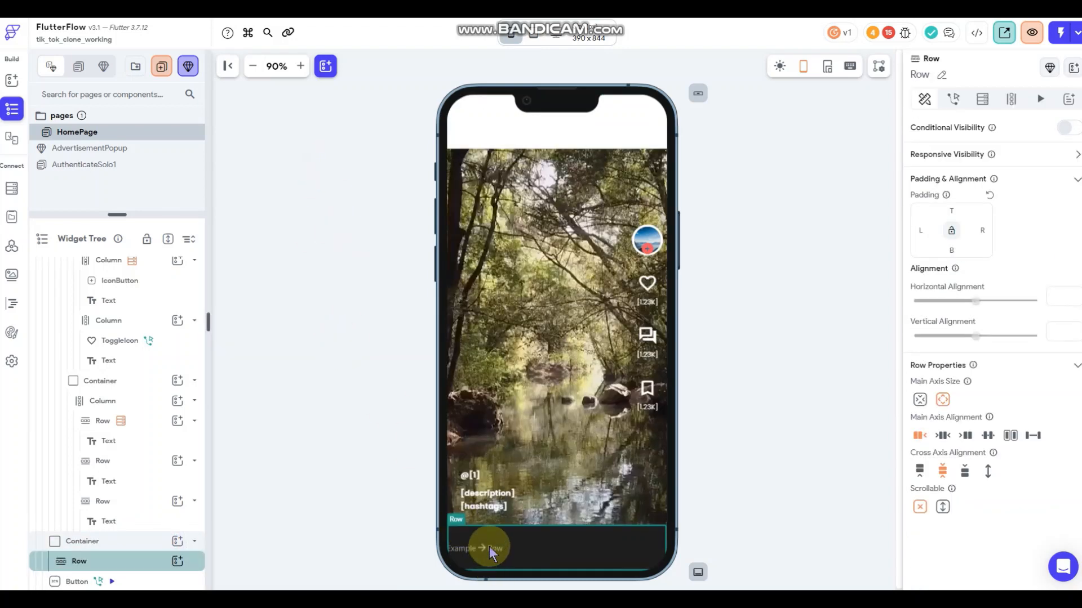
# Set the left and right padding of the Row in the dark bottom container to 12.
pyautogui.click(489, 546)
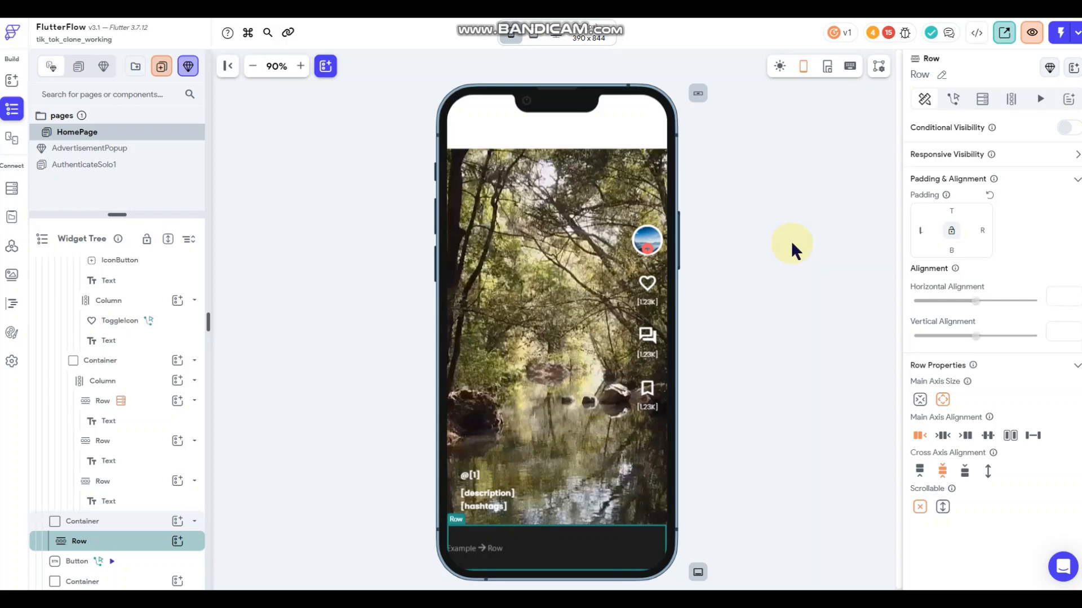
pyautogui.click(920, 231)
pyautogui.write('12')
pyautogui.click(983, 231)
pyautogui.write('12')
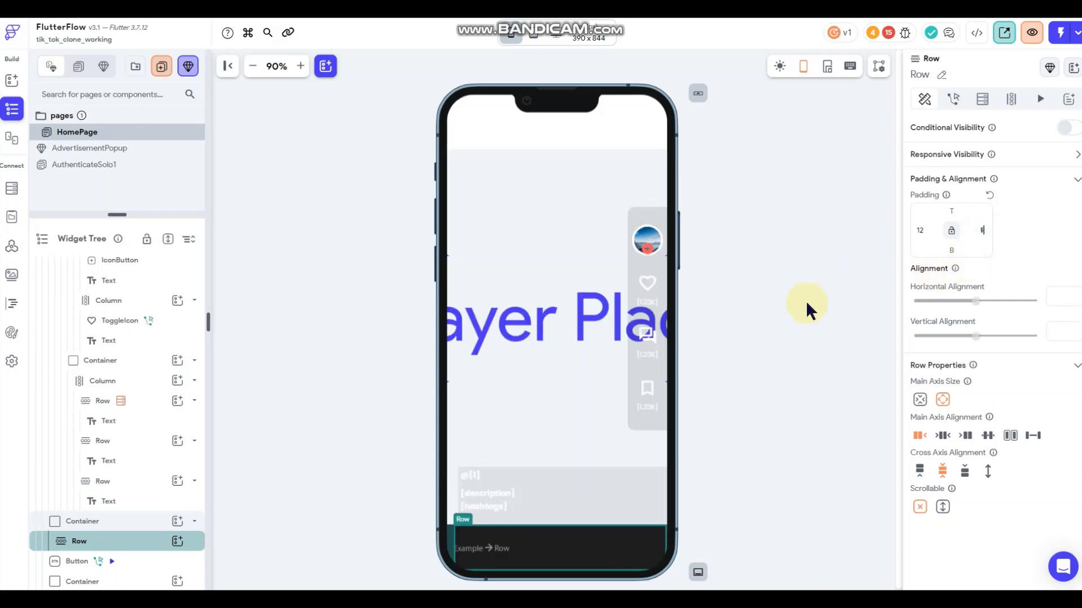
pyautogui.click(789, 381)
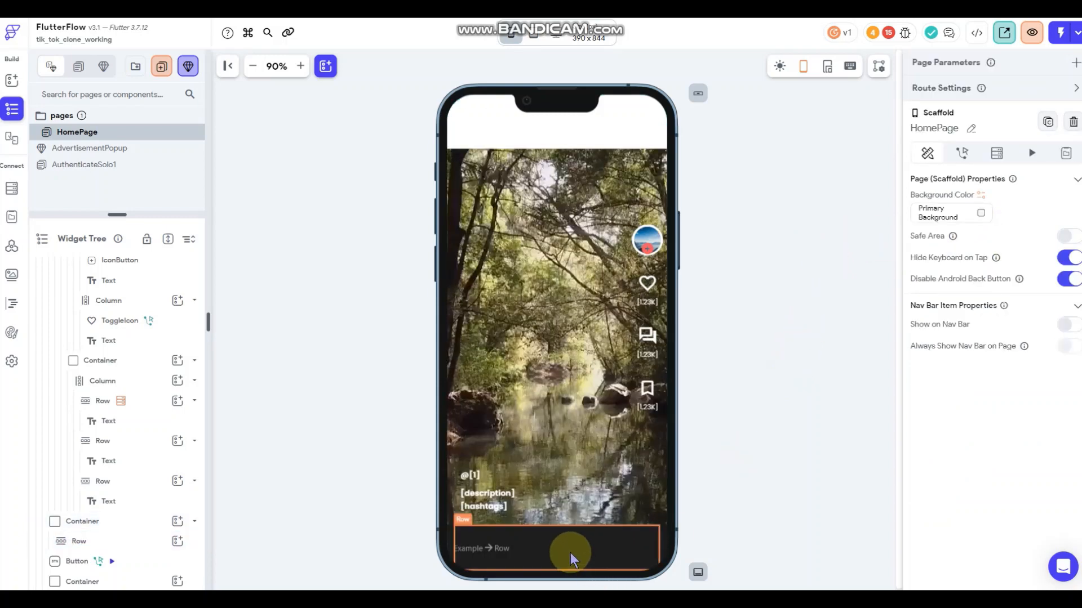
# Set the bottom Row's main axis alignment to space around so its children are distributed across the width.
pyautogui.click(570, 553)
pyautogui.click(1013, 441)
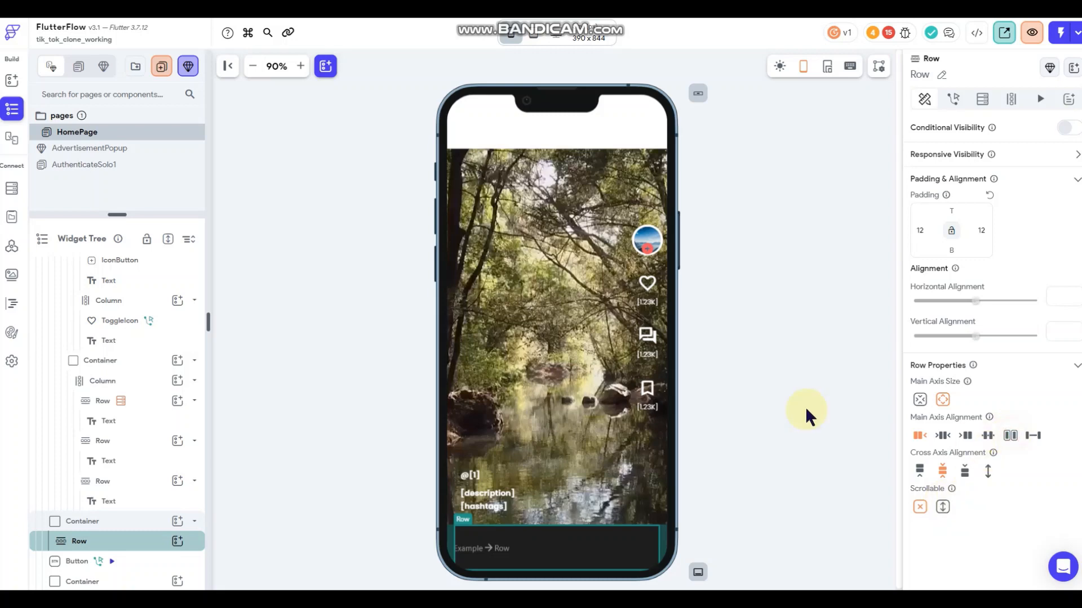
pyautogui.click(803, 392)
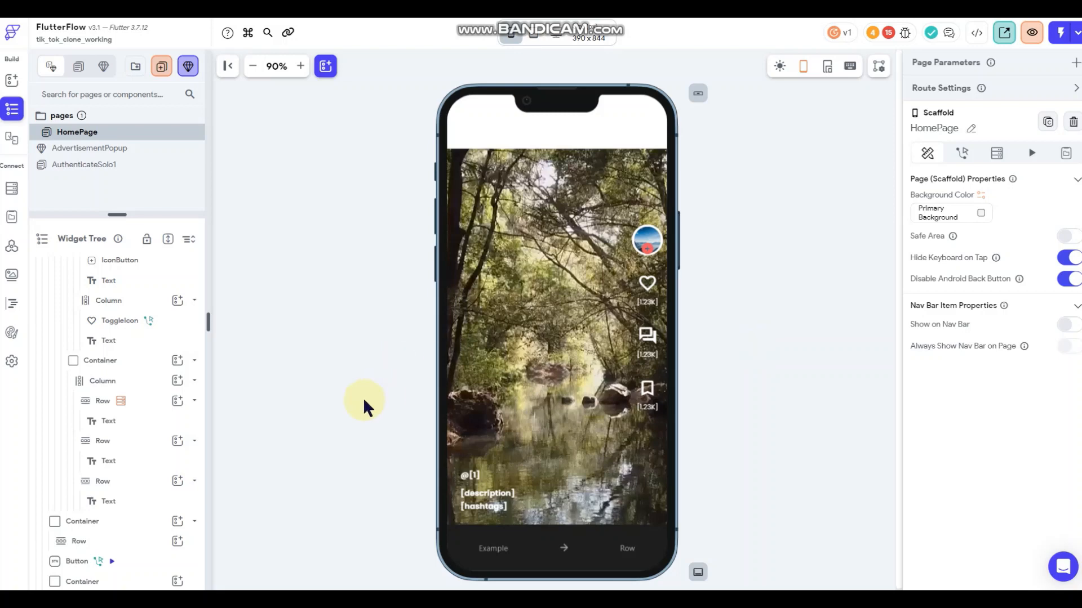
# Add an IconButton to the bottom Row and set its icon color to primaryBtnText.
pyautogui.click(12, 80)
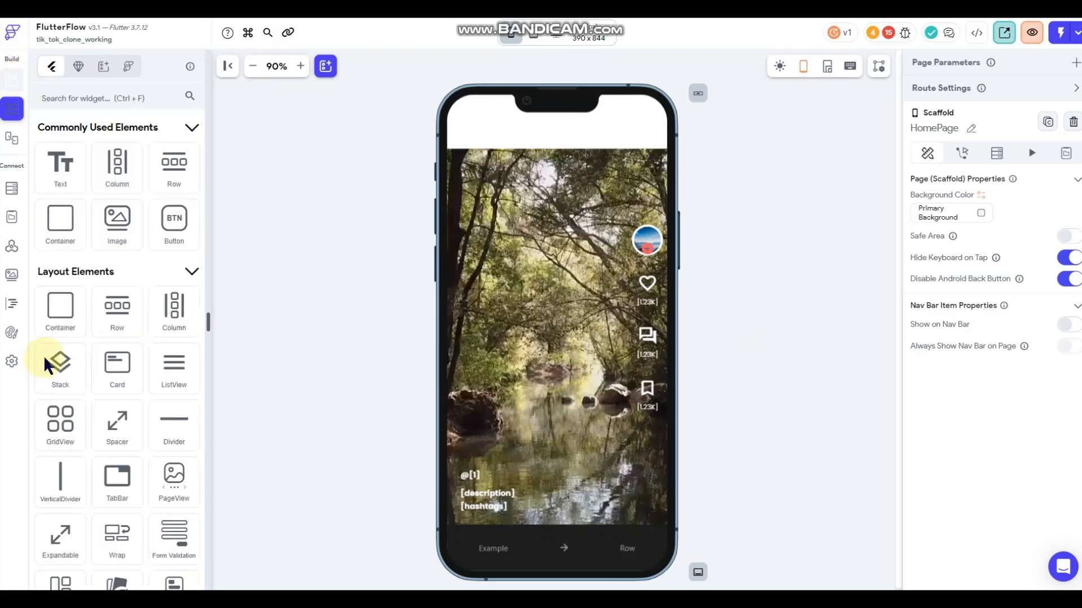
pyautogui.scroll(-8, 124, 402)
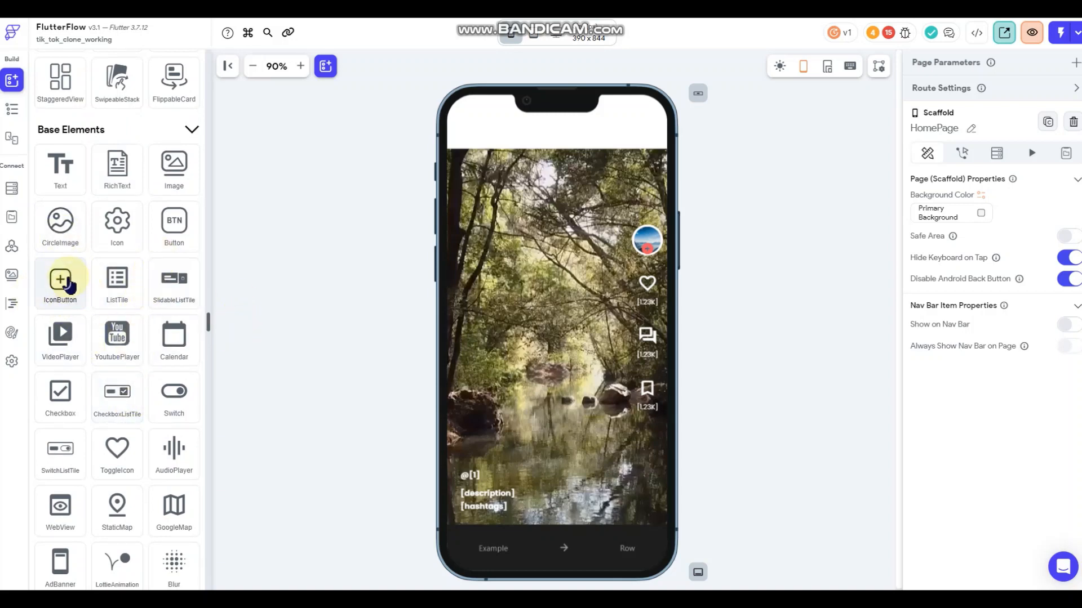
pyautogui.moveTo(60, 292); pyautogui.dragTo(485, 549)
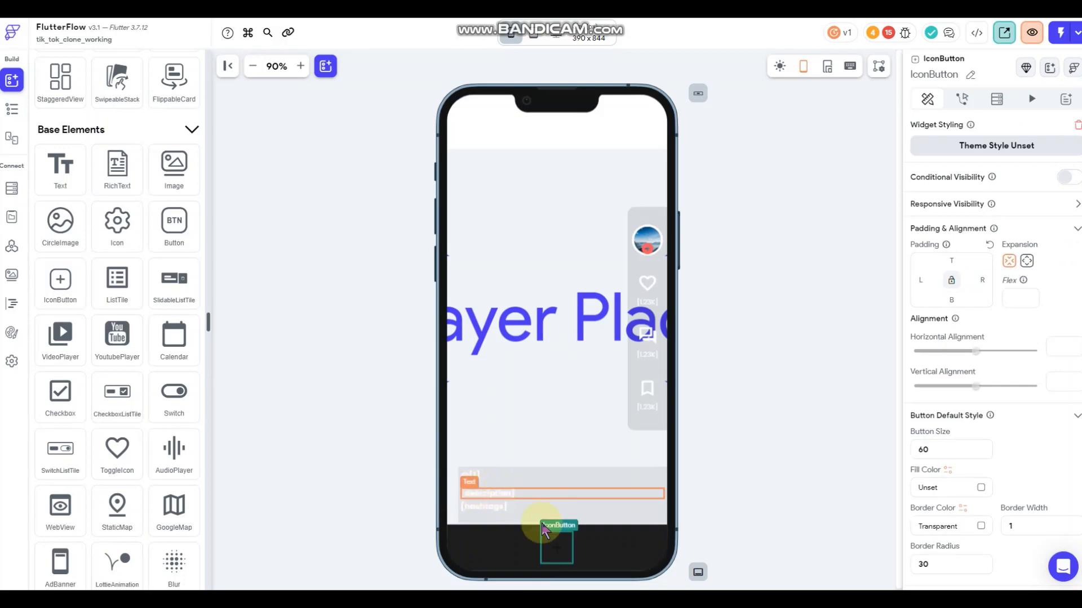
pyautogui.scroll(-4, 980, 496)
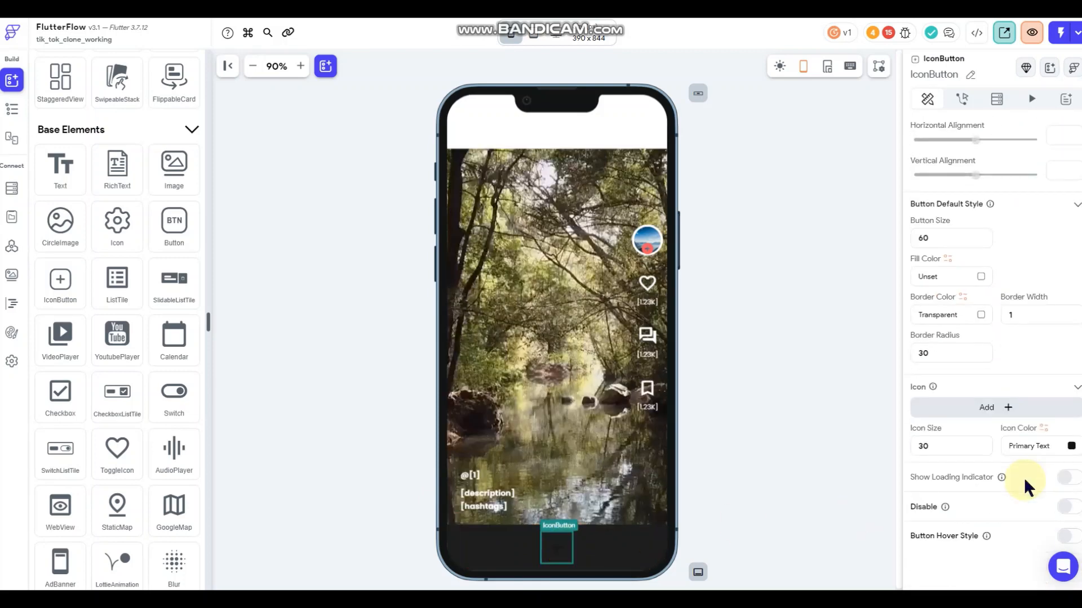
pyautogui.click(1036, 446)
pyautogui.click(393, 391)
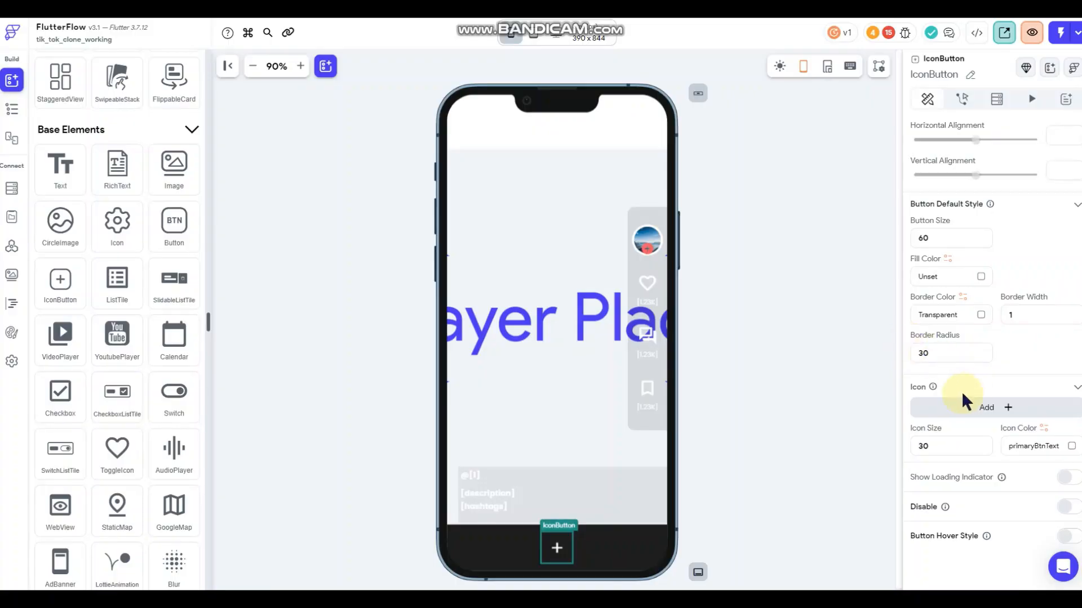
# Set the bottom bar IconButton's icon to Home Sharp, searching the icons for "home".
pyautogui.click(973, 408)
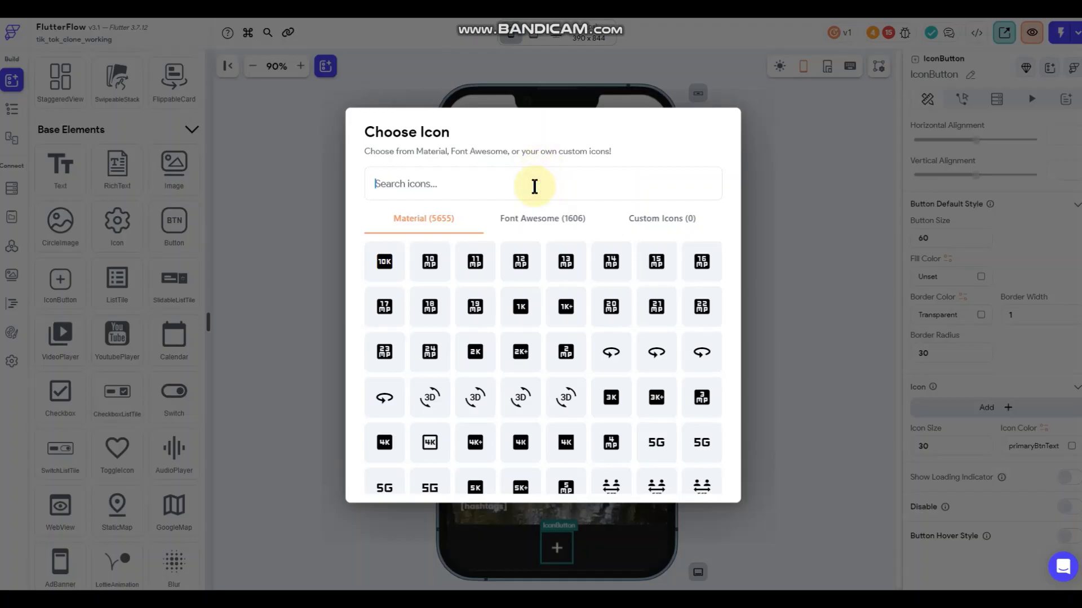
pyautogui.write('home')
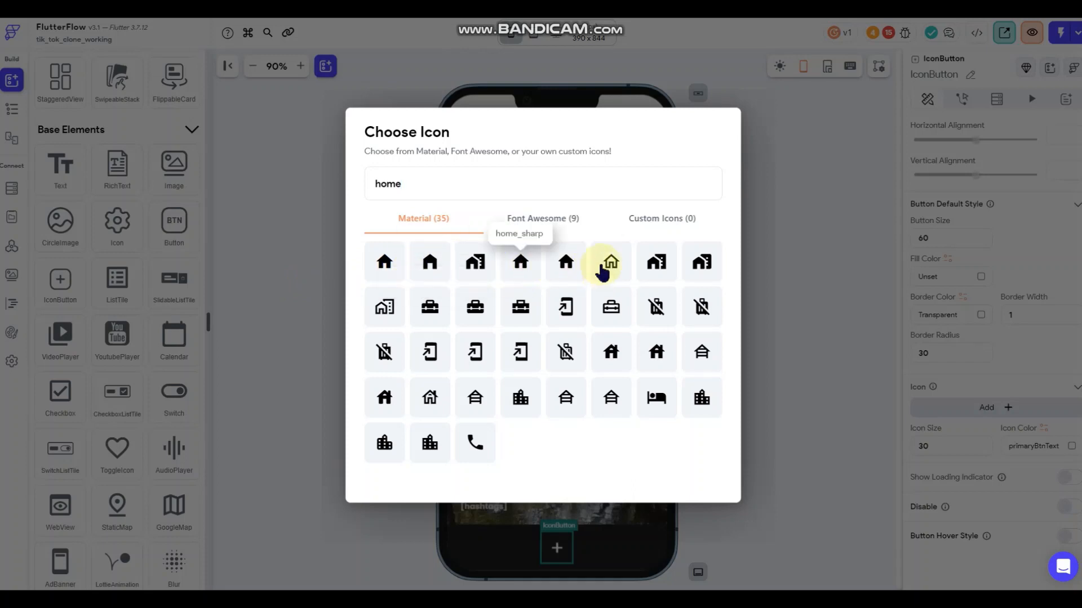
pyautogui.click(522, 260)
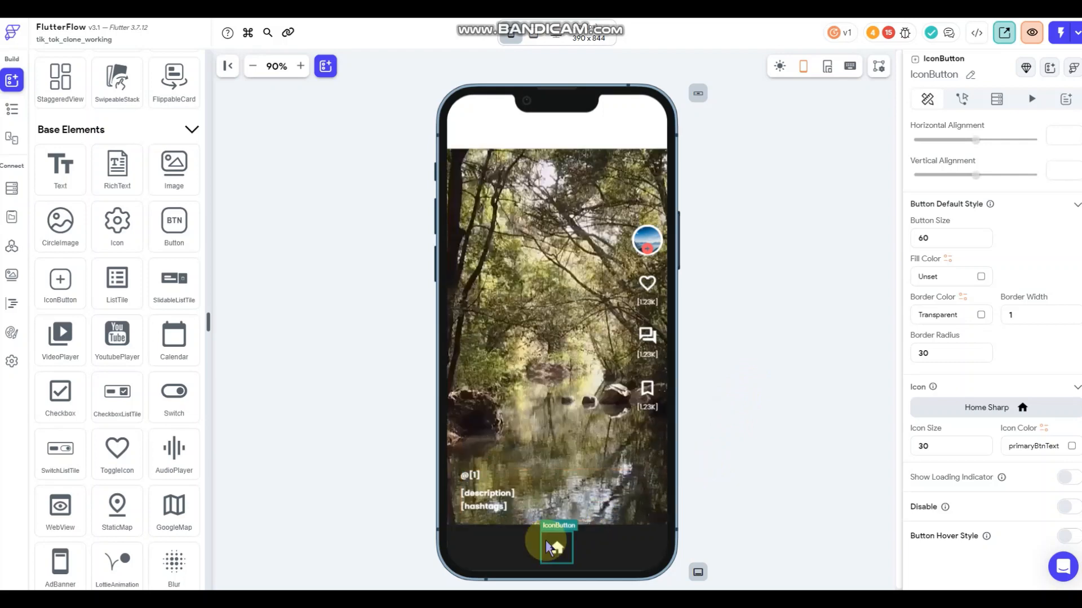
# Duplicate the home IconButton and change the copy's icon to People Sharp.
pyautogui.rightClick(555, 547)
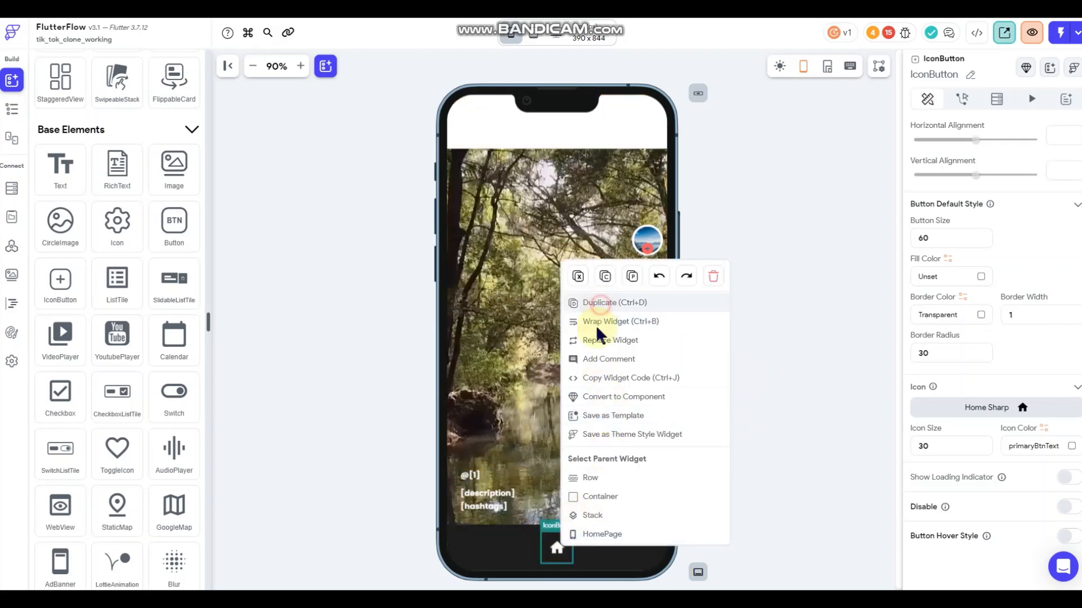
pyautogui.click(600, 304)
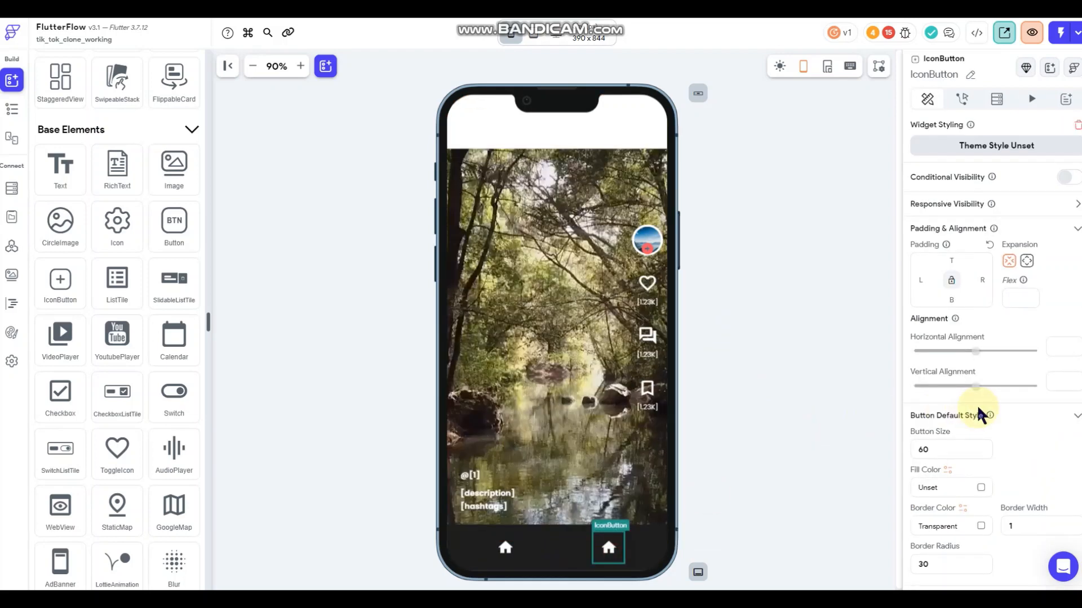
pyautogui.scroll(-5, 978, 416)
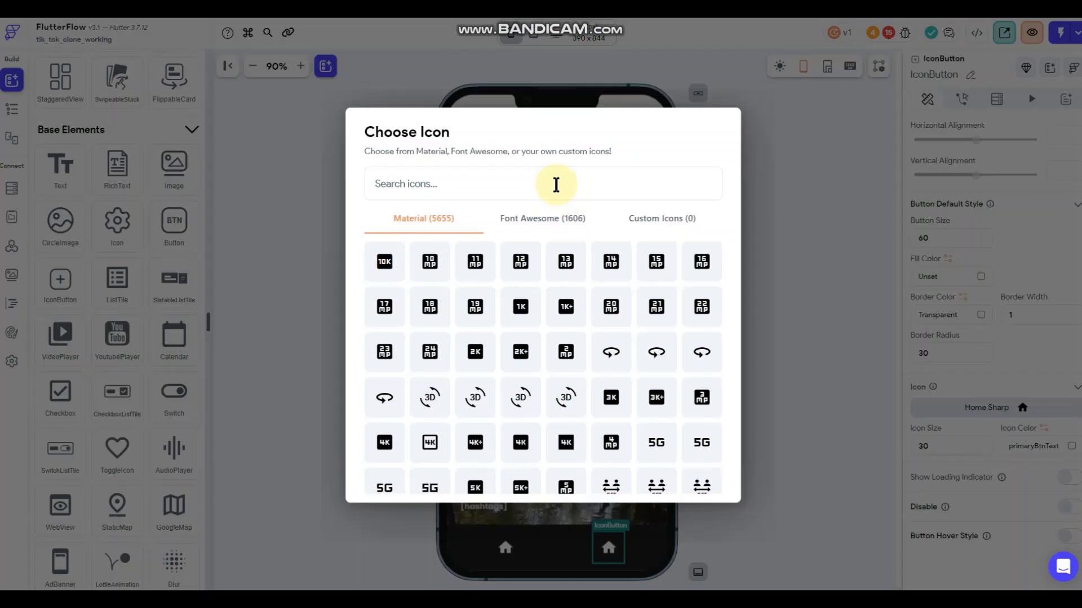
pyautogui.write('peop')
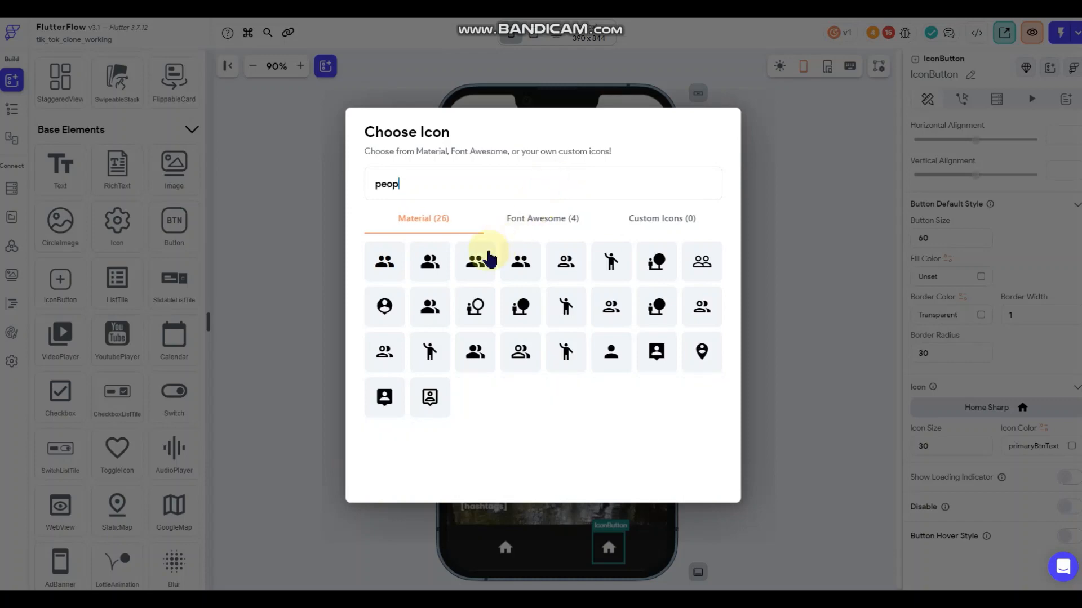
pyautogui.click(489, 258)
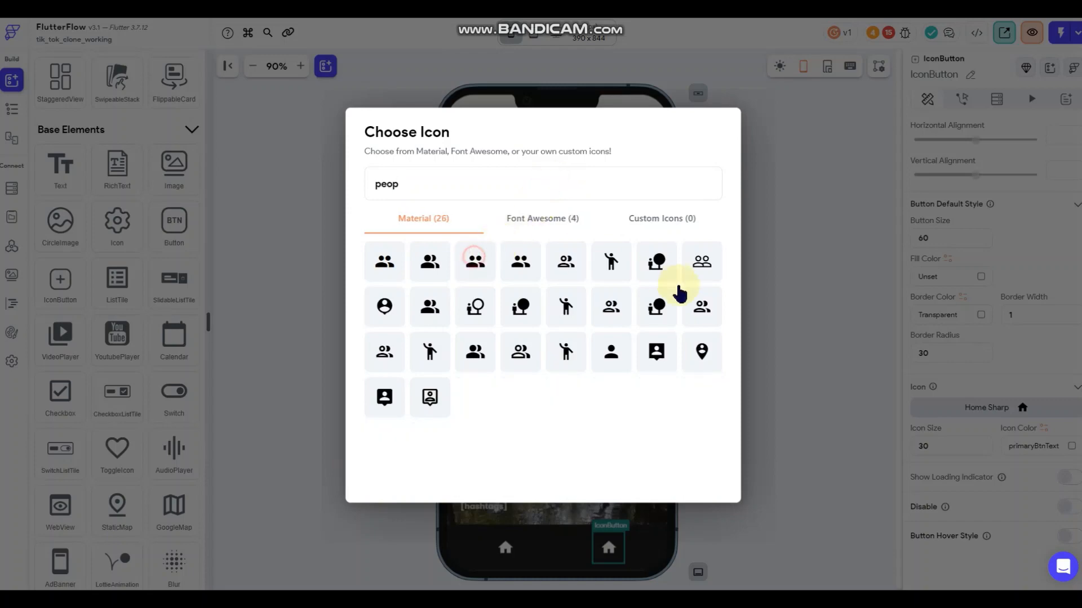
# Duplicate the people IconButton three times so the bottom Row holds five icon buttons.
pyautogui.rightClick(609, 546)
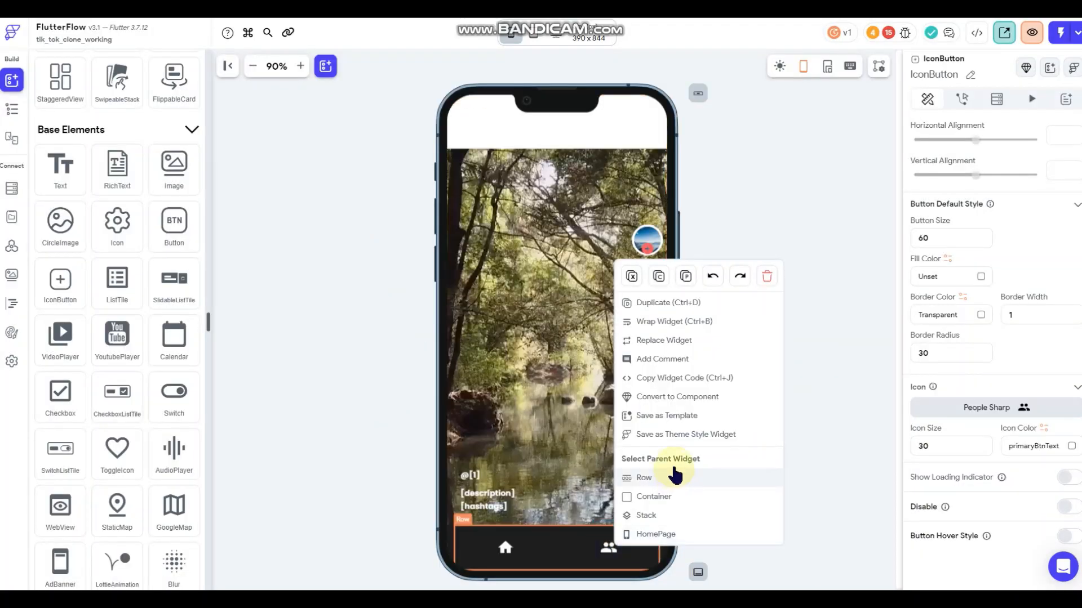
pyautogui.click(669, 478)
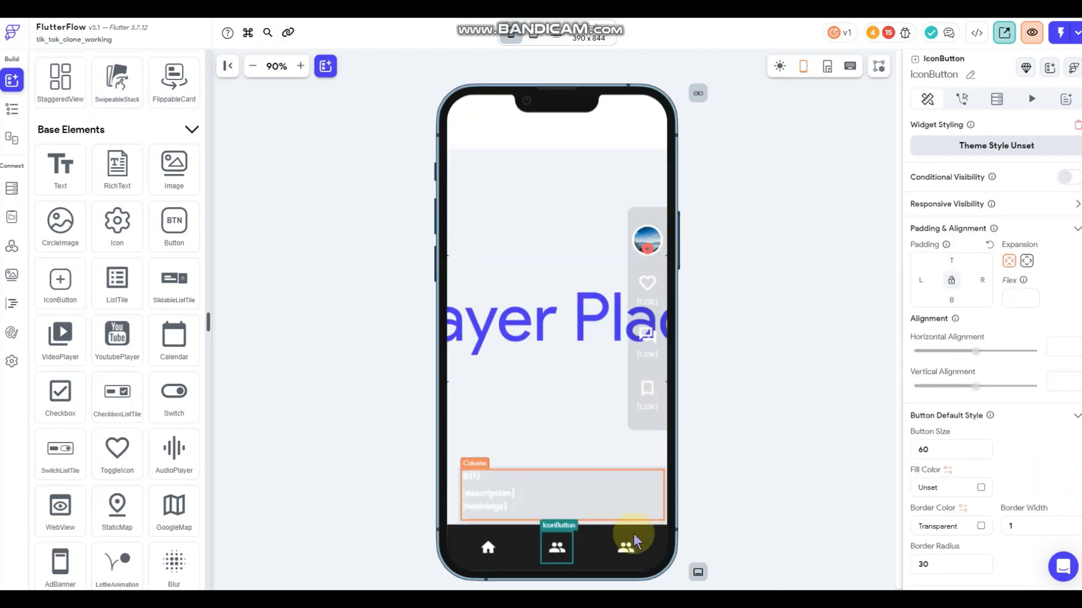
pyautogui.rightClick(631, 546)
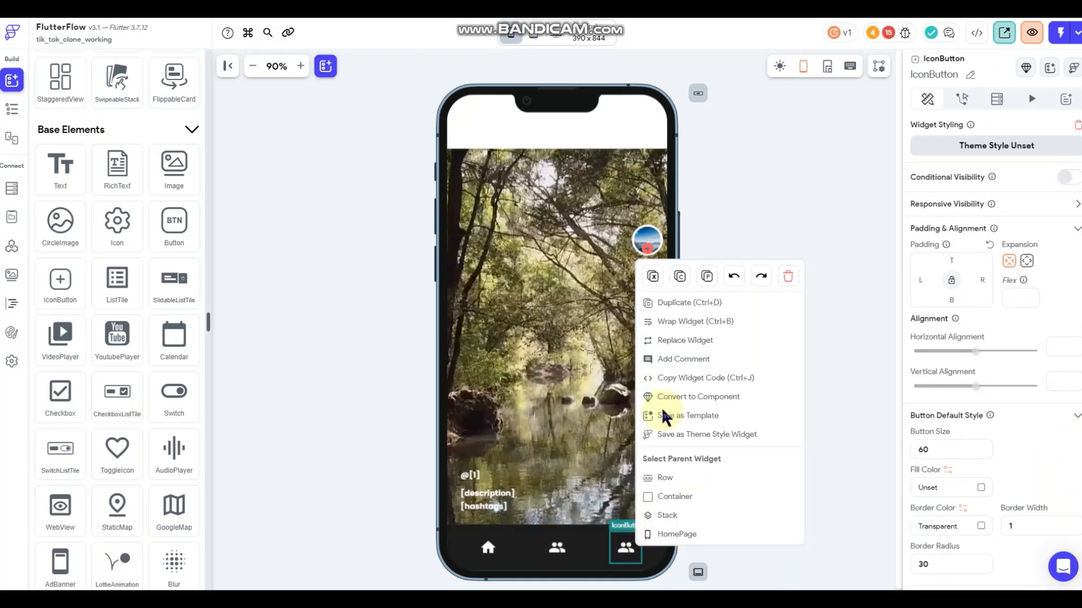
pyautogui.click(679, 305)
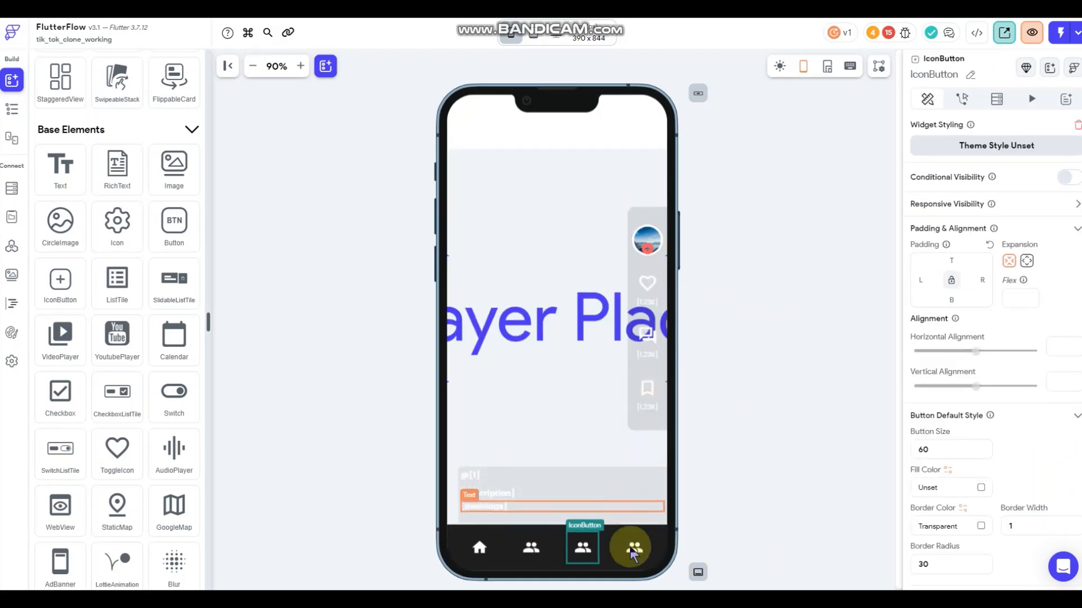
pyautogui.rightClick(583, 545)
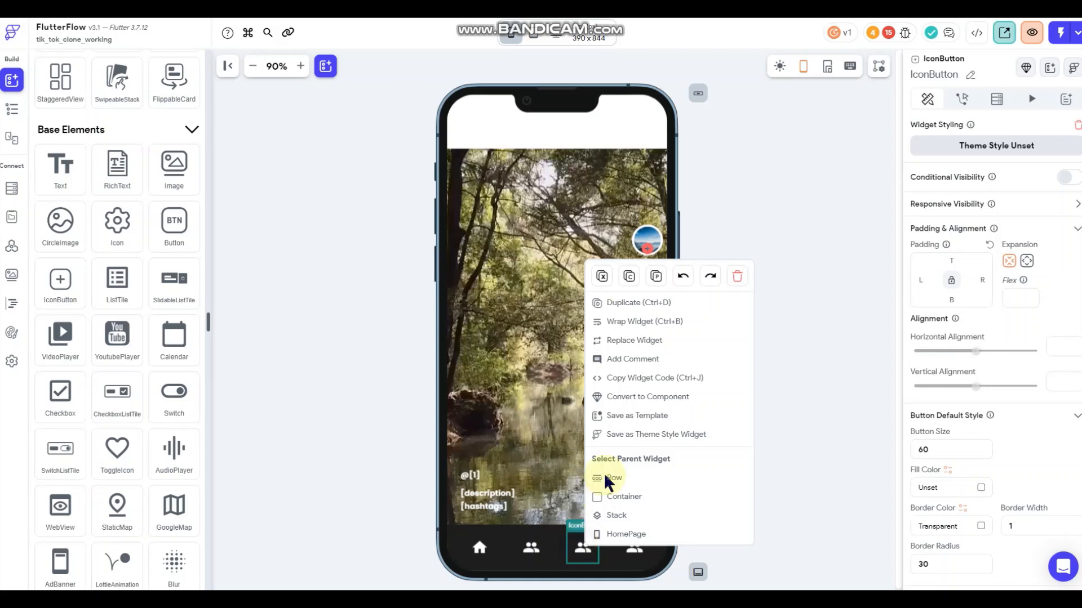
pyautogui.click(637, 304)
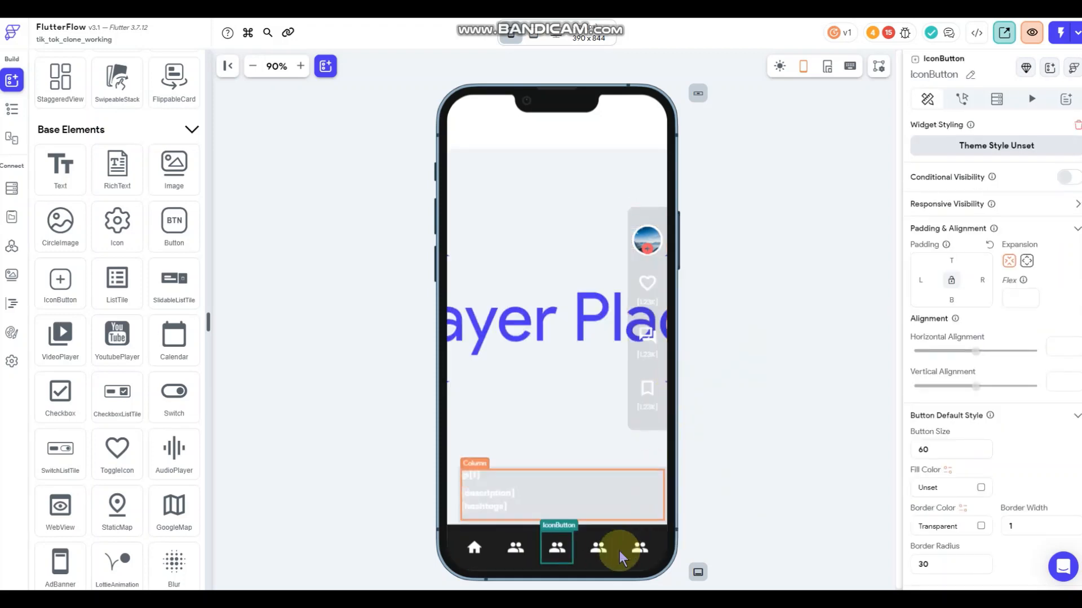
# Change the fourth bottom bar IconButton's icon to Inbox Sharp.
pyautogui.click(597, 549)
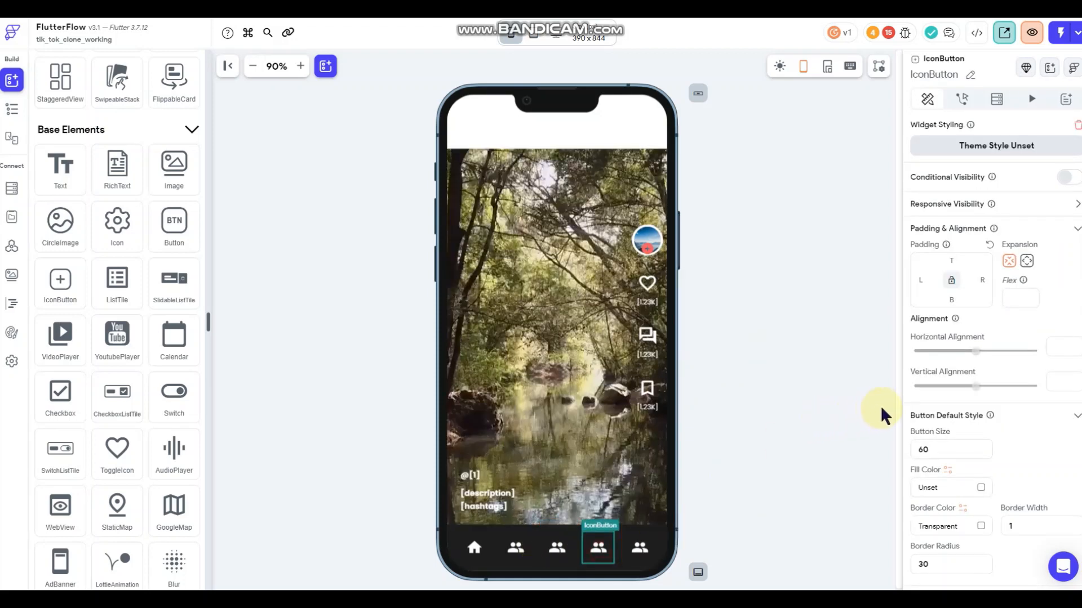
pyautogui.scroll(-3, 973, 428)
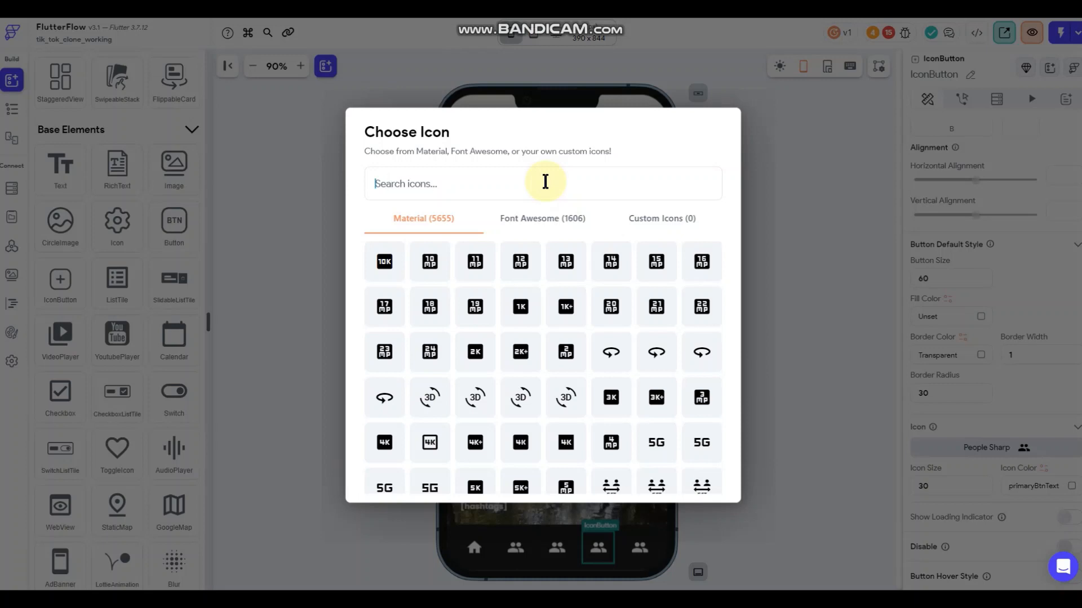
pyautogui.write('mess')
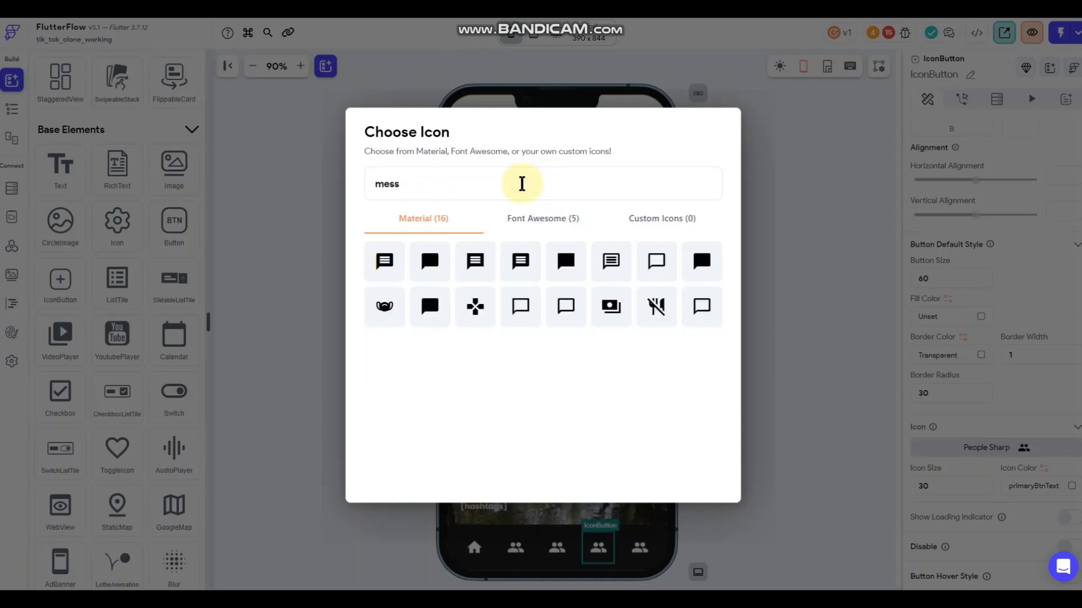
pyautogui.moveTo(411, 183); pyautogui.dragTo(377, 184)
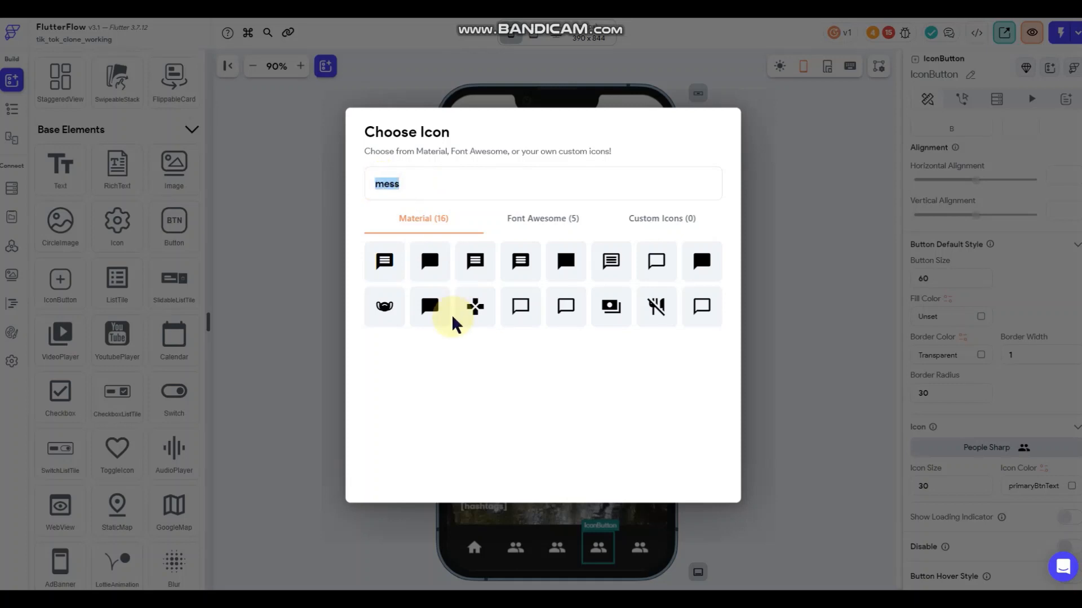
pyautogui.write('inbo')
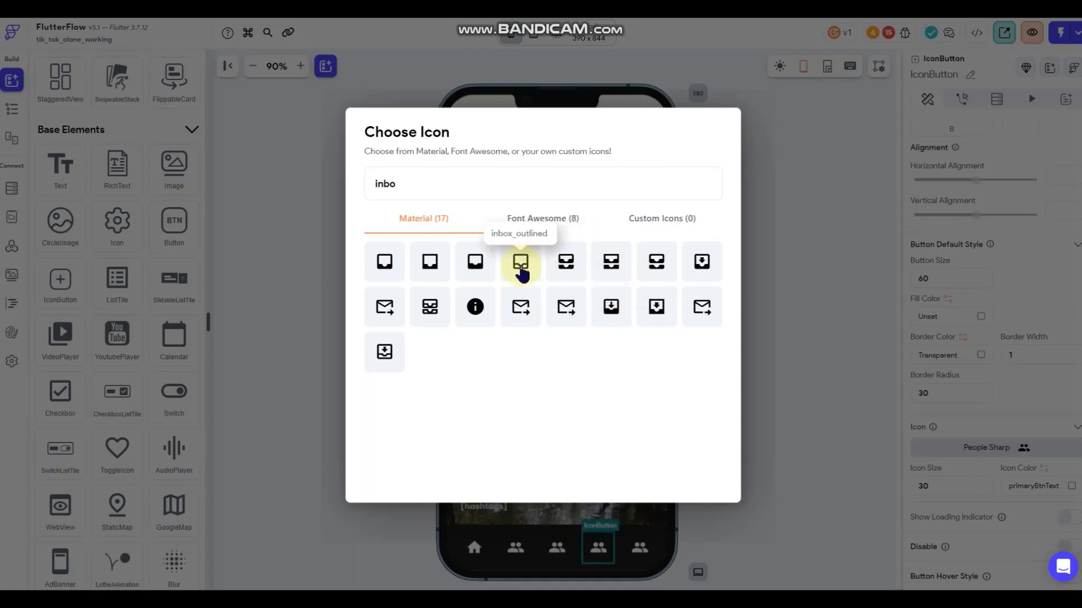
pyautogui.click(421, 270)
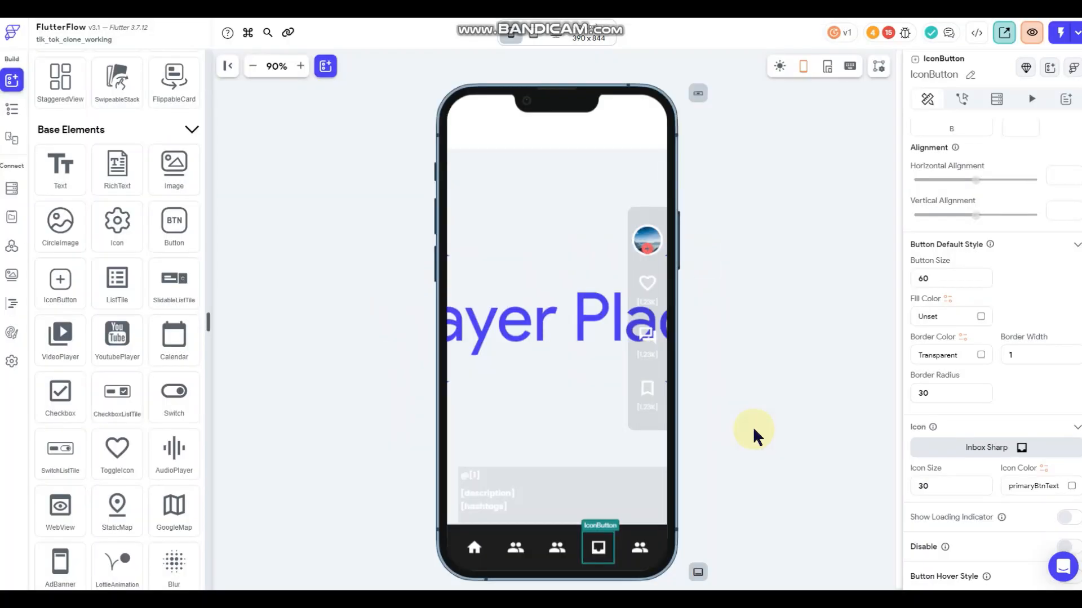
# Change the fifth bottom bar IconButton's icon to Person, searching the icons for "pro".
pyautogui.click(642, 547)
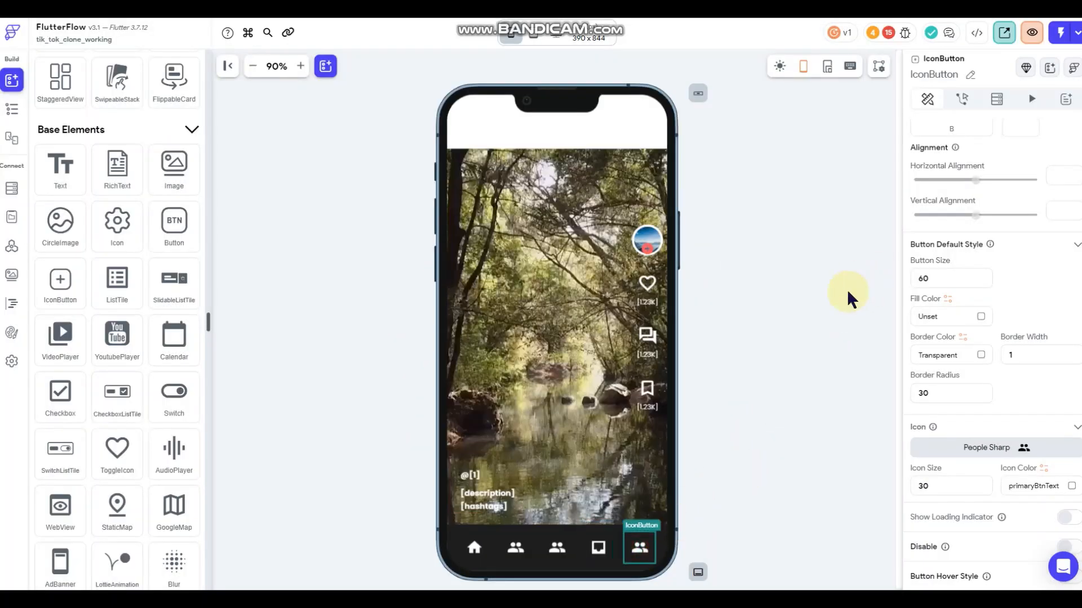
pyautogui.click(995, 447)
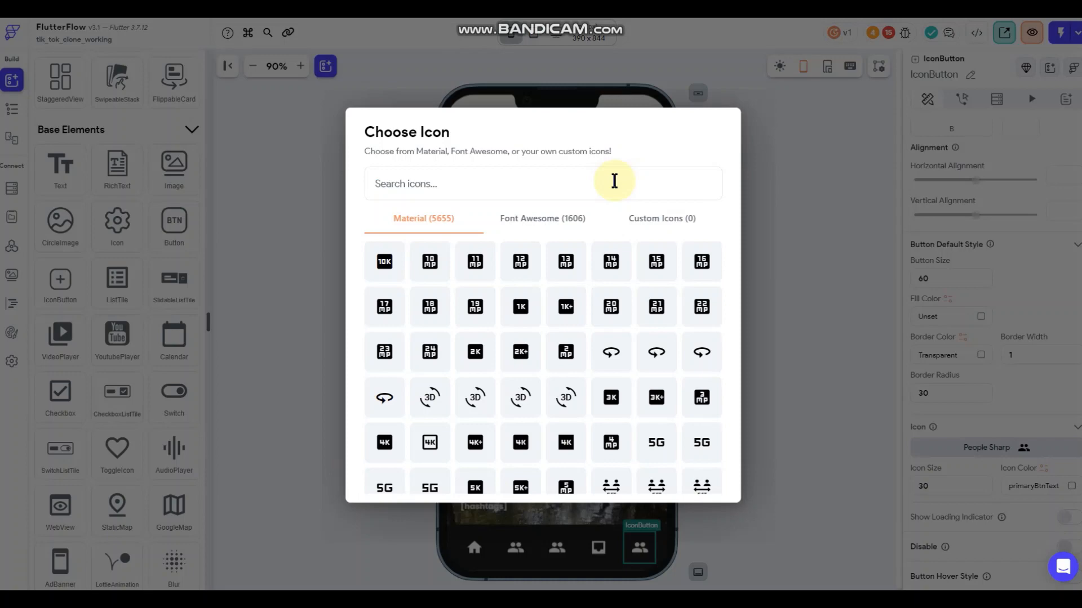
pyautogui.write('pro')
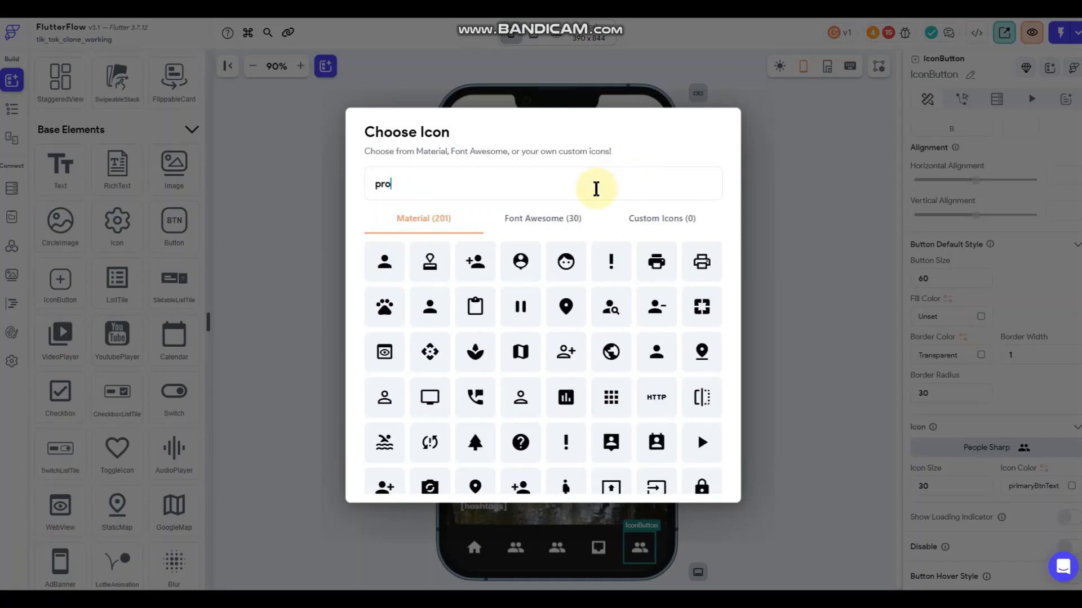
pyautogui.click(386, 264)
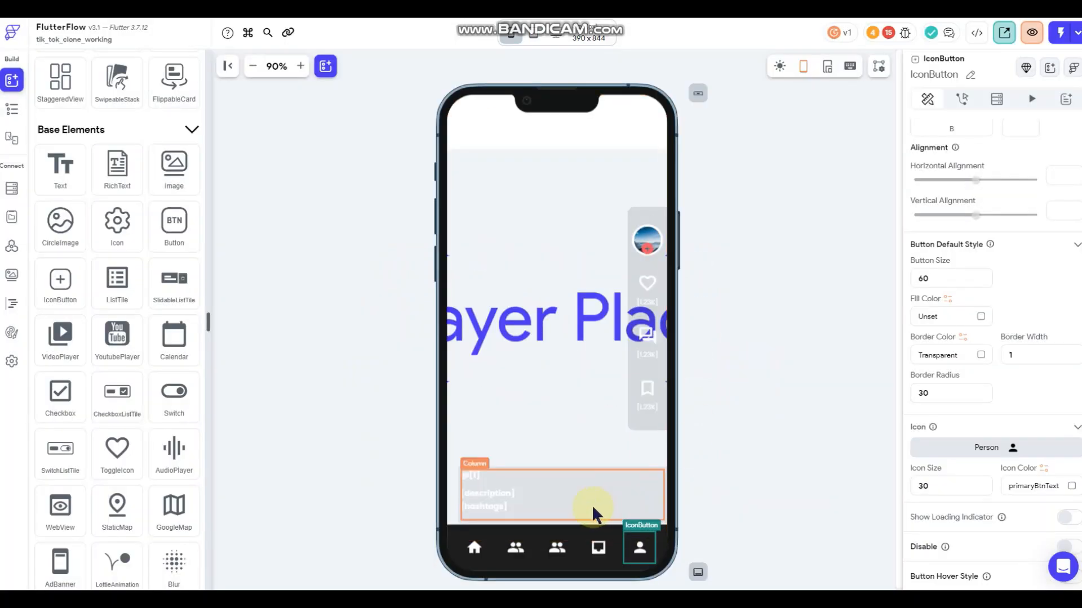
# Change the middle bottom bar IconButton's icon to Add Box Outlined, searching the icons for "add".
pyautogui.click(556, 548)
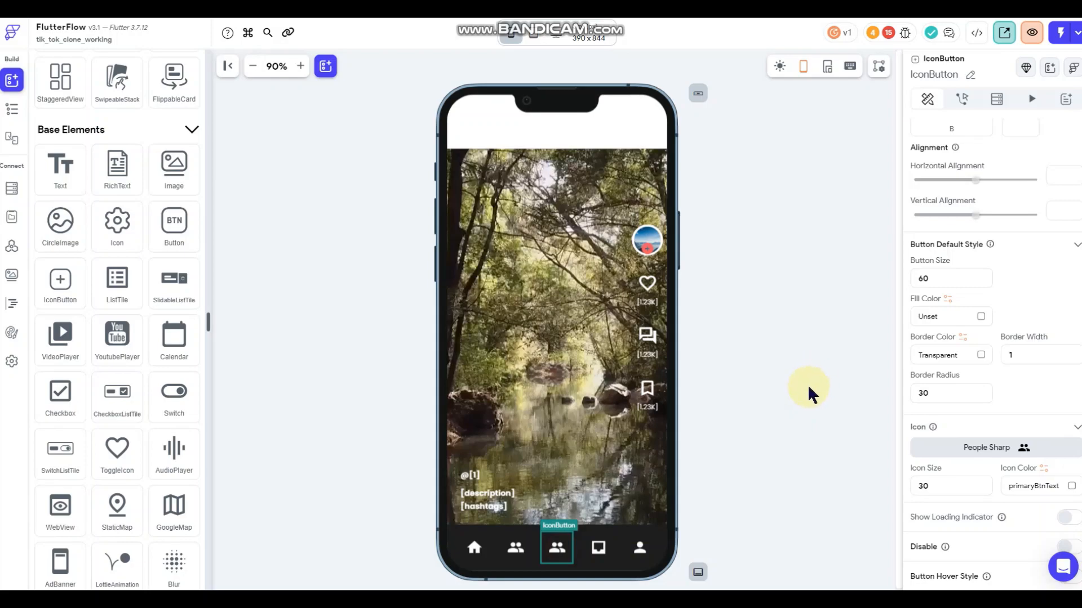
pyautogui.click(975, 448)
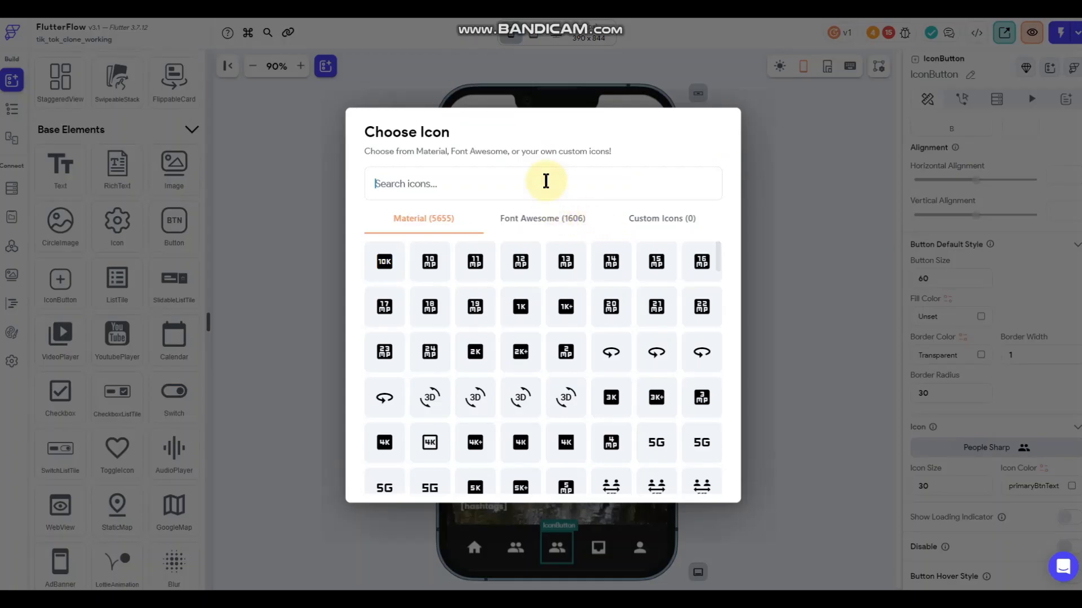
pyautogui.write('add')
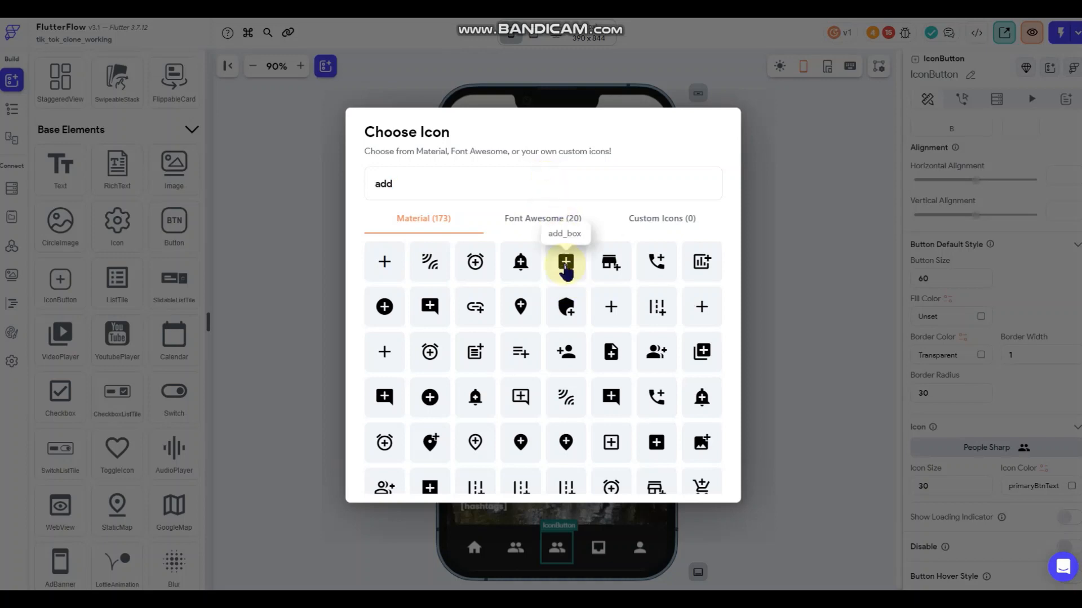
pyautogui.click(610, 443)
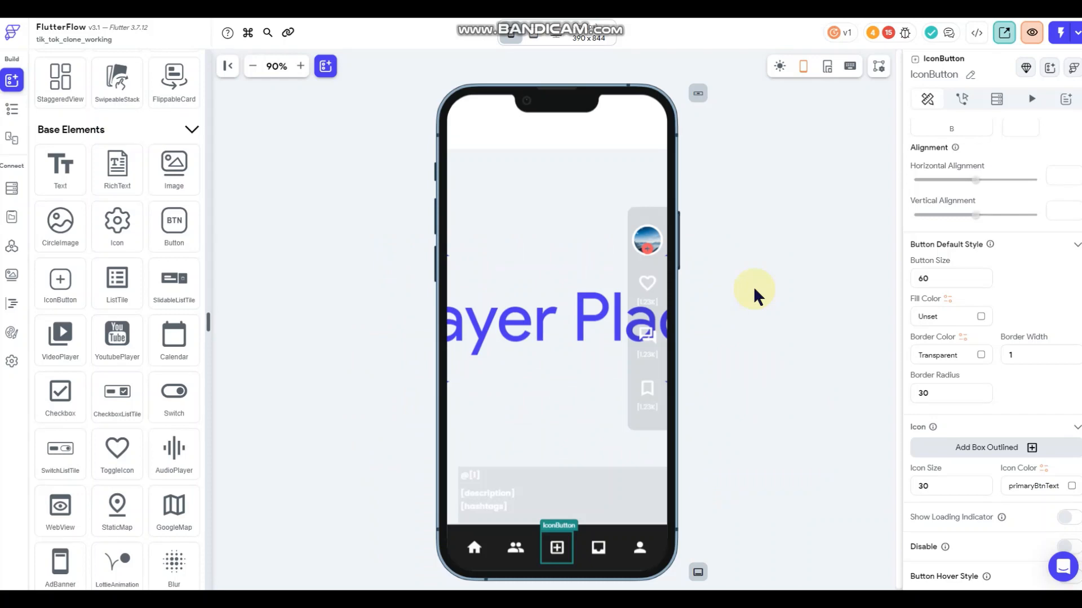
# Set the icon size of the middle add-box IconButton to 40.
pyautogui.scroll(-1, 1017, 475)
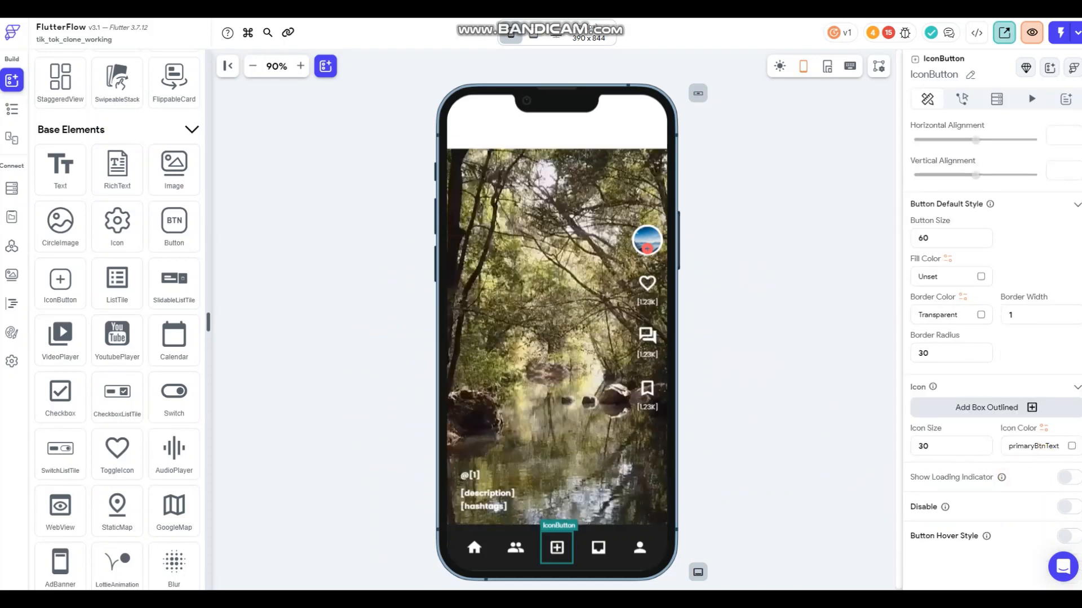
pyautogui.doubleClick(951, 445)
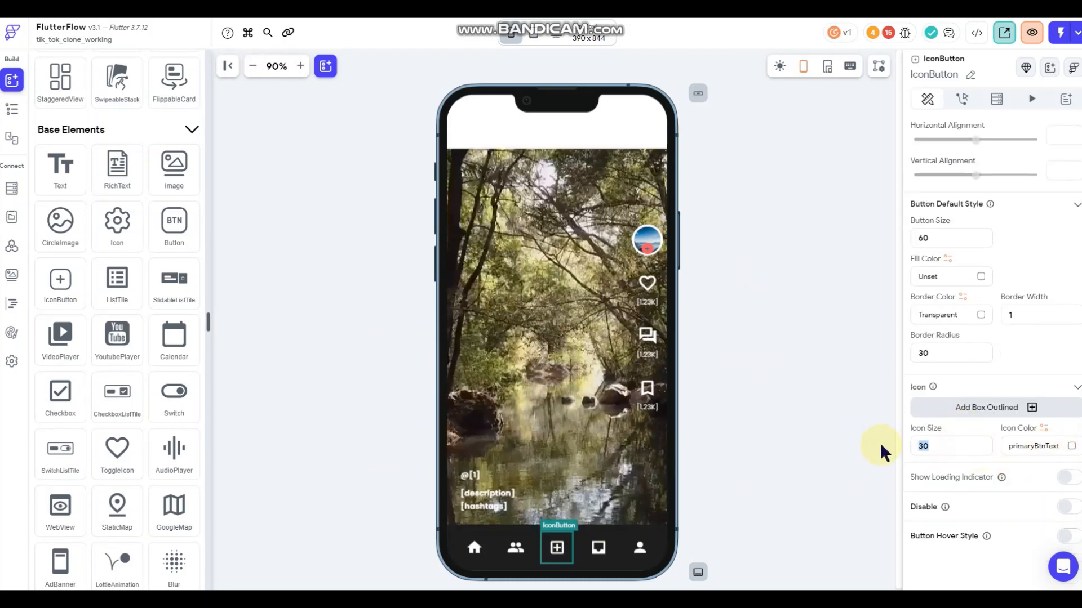
pyautogui.write('40')
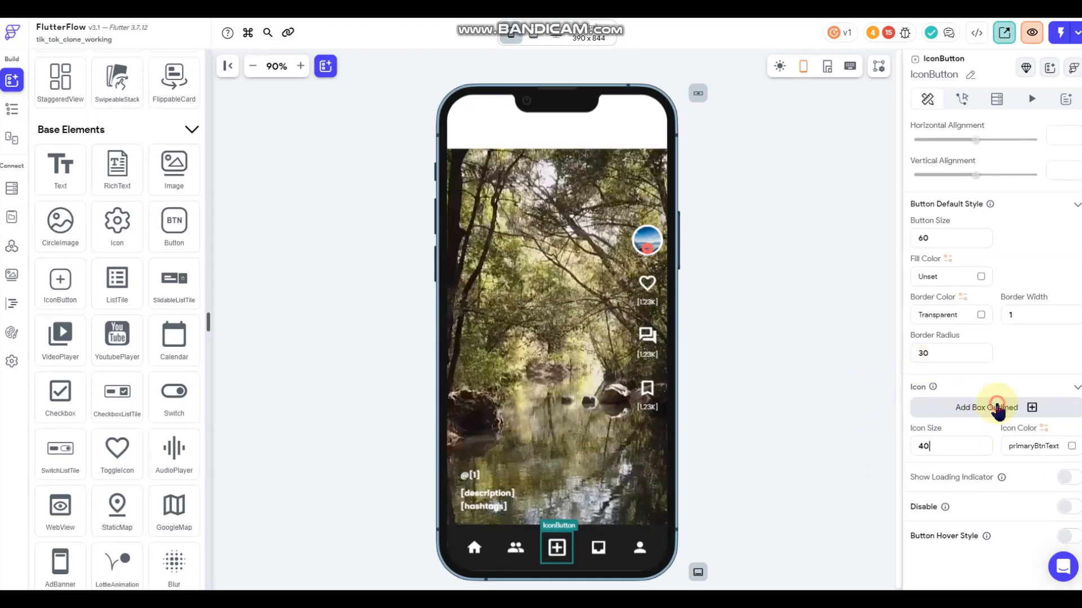
pyautogui.click(996, 408)
pyautogui.click(907, 411)
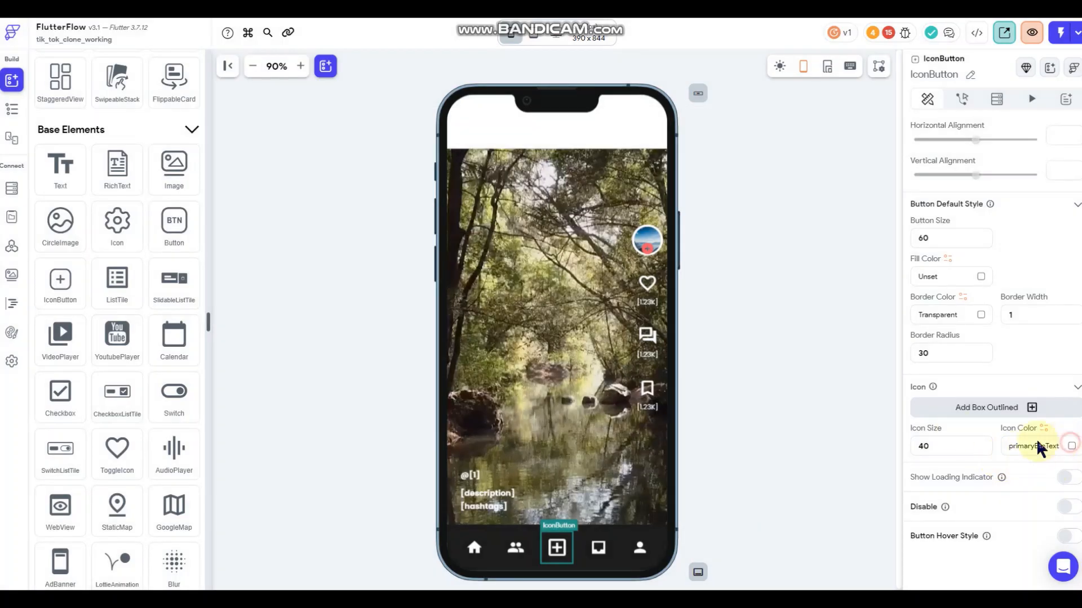
# Set the add-box icon's color to bright green #3bff95, starting from the Success theme color.
pyautogui.click(1043, 447)
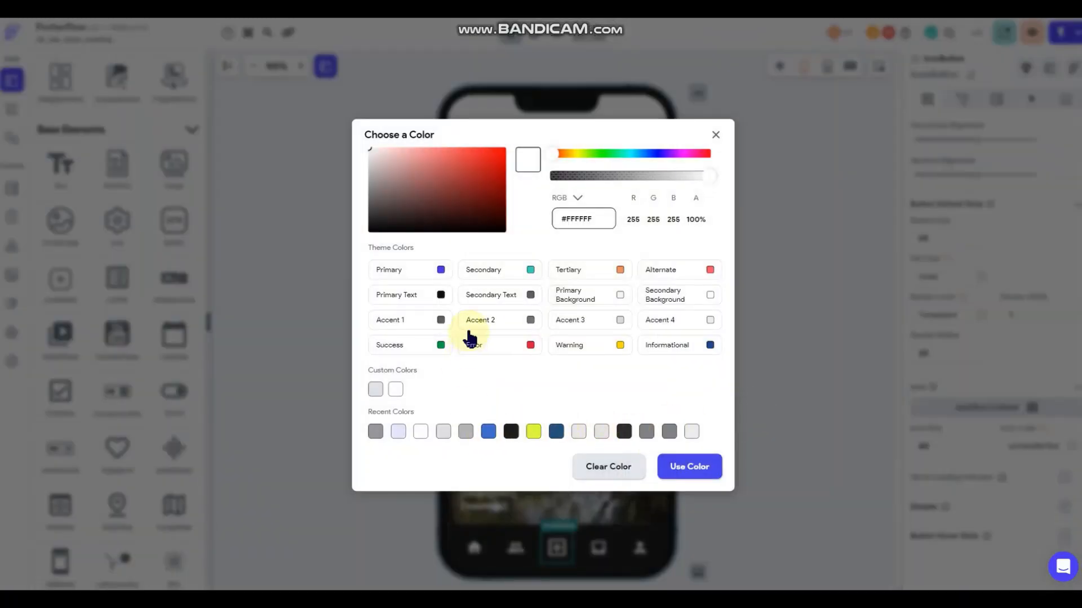
pyautogui.click(442, 345)
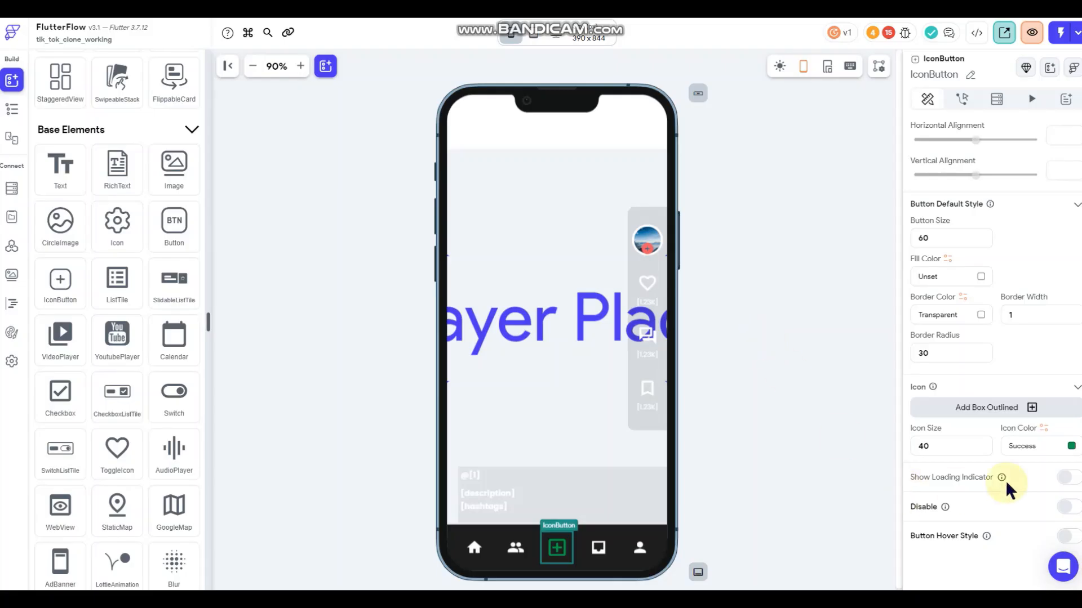
pyautogui.click(1070, 443)
pyautogui.moveTo(484, 176); pyautogui.dragTo(498, 187)
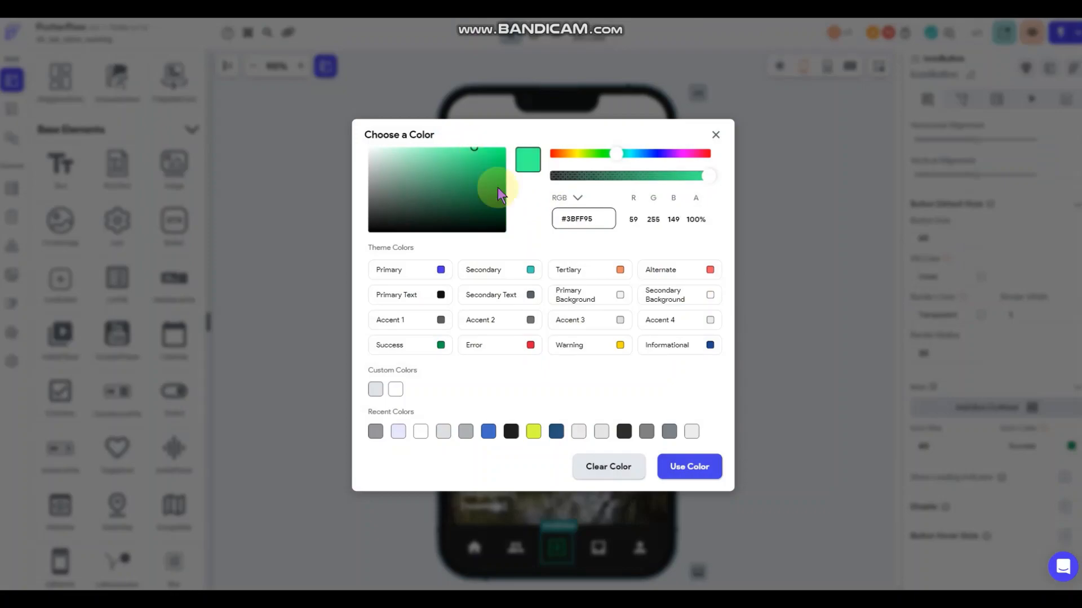
pyautogui.click(698, 473)
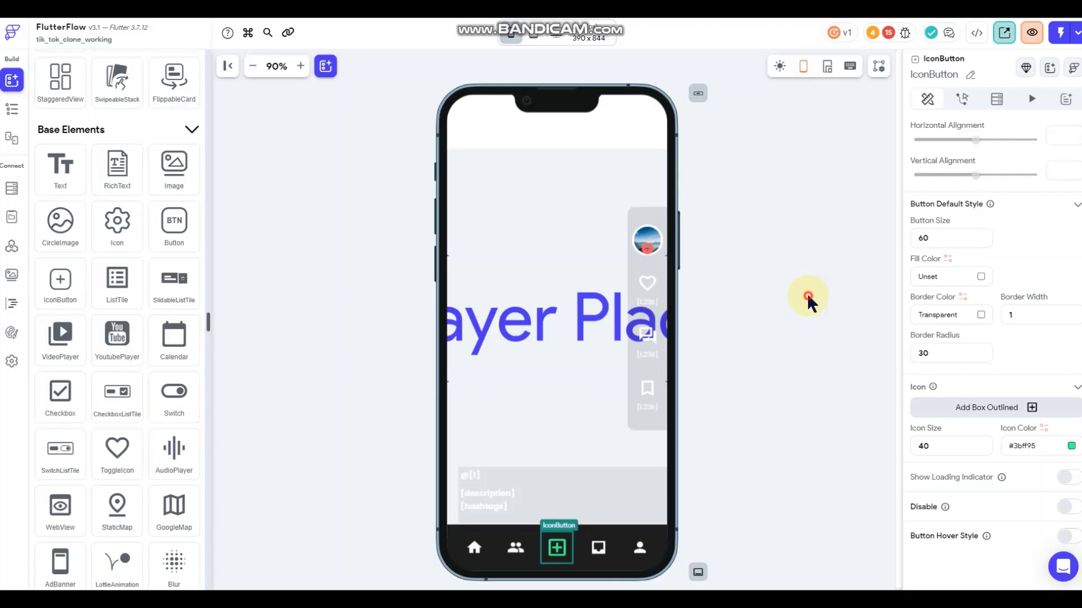
pyautogui.click(808, 298)
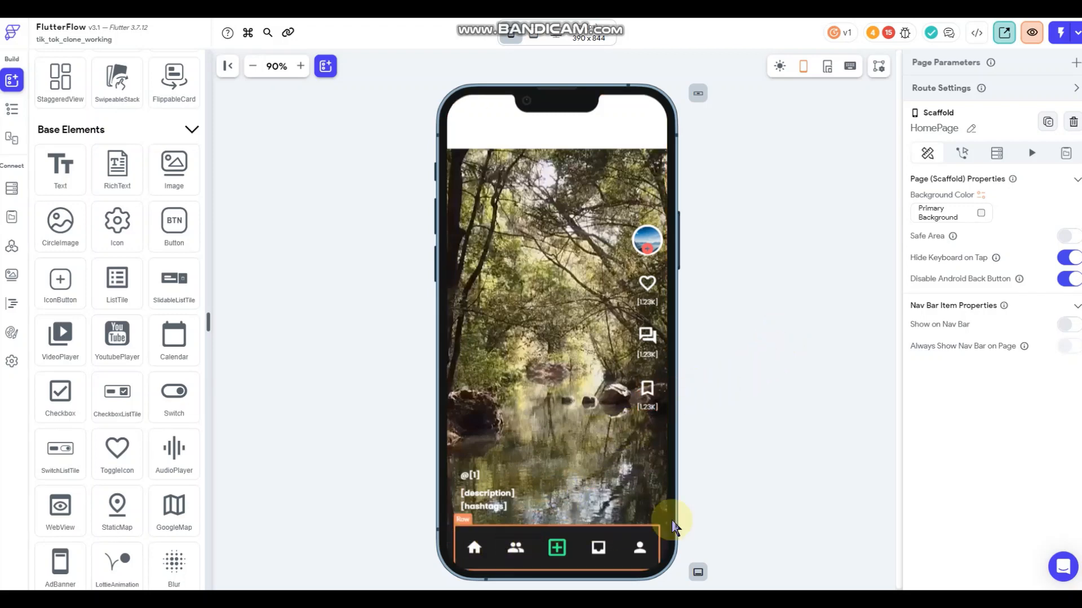
# Set the bottom bar people IconButton's icon color to the light grey custom Line Color.
pyautogui.click(515, 547)
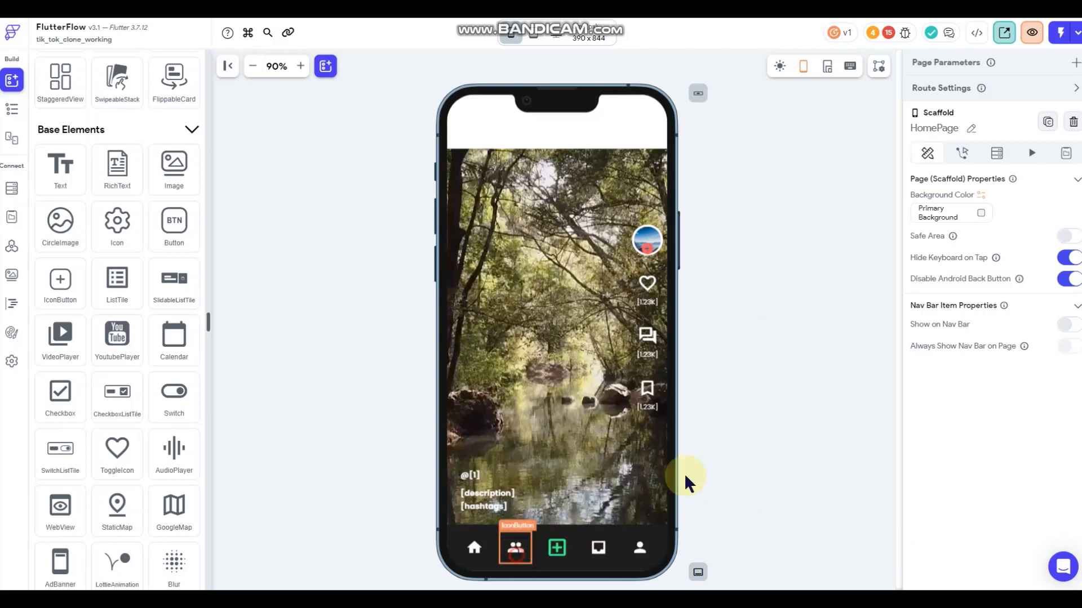
pyautogui.scroll(-2, 978, 510)
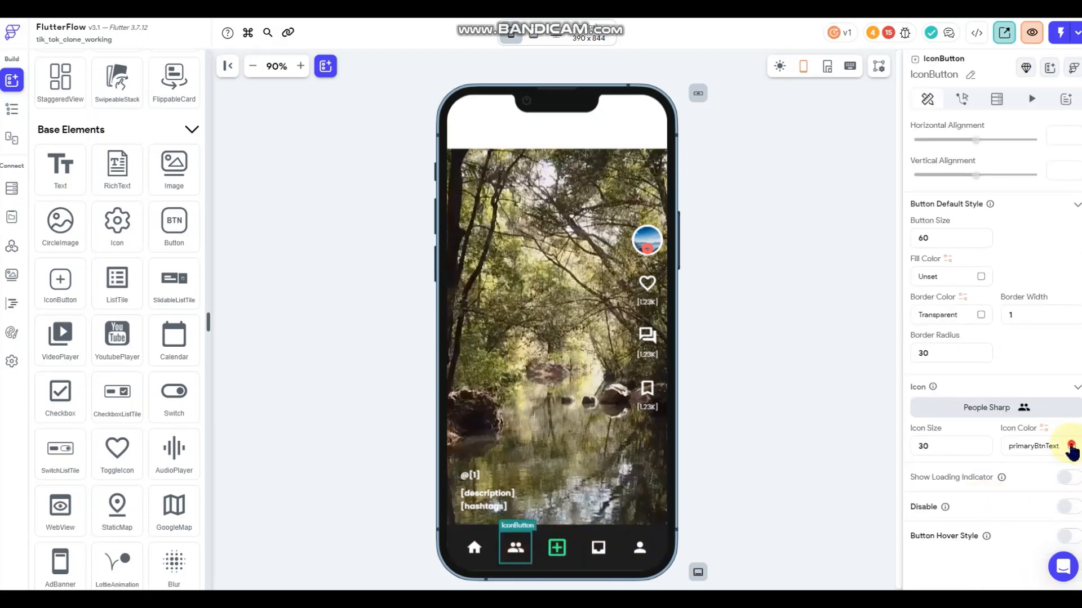
pyautogui.click(1070, 445)
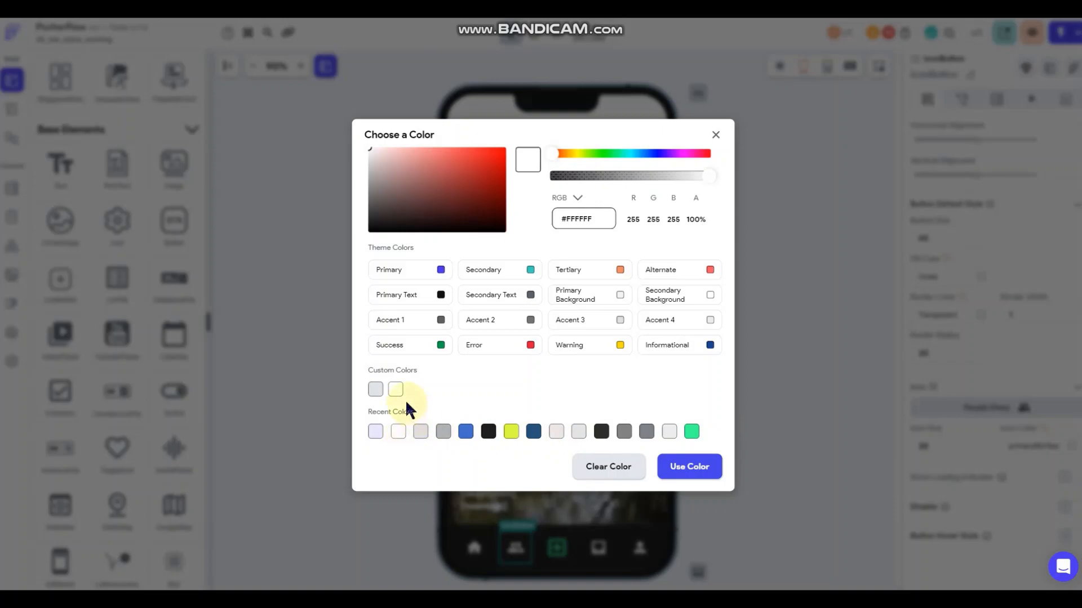
pyautogui.click(375, 390)
# Set the bottom bar inbox IconButton's icon color to Line Color.
pyautogui.click(598, 548)
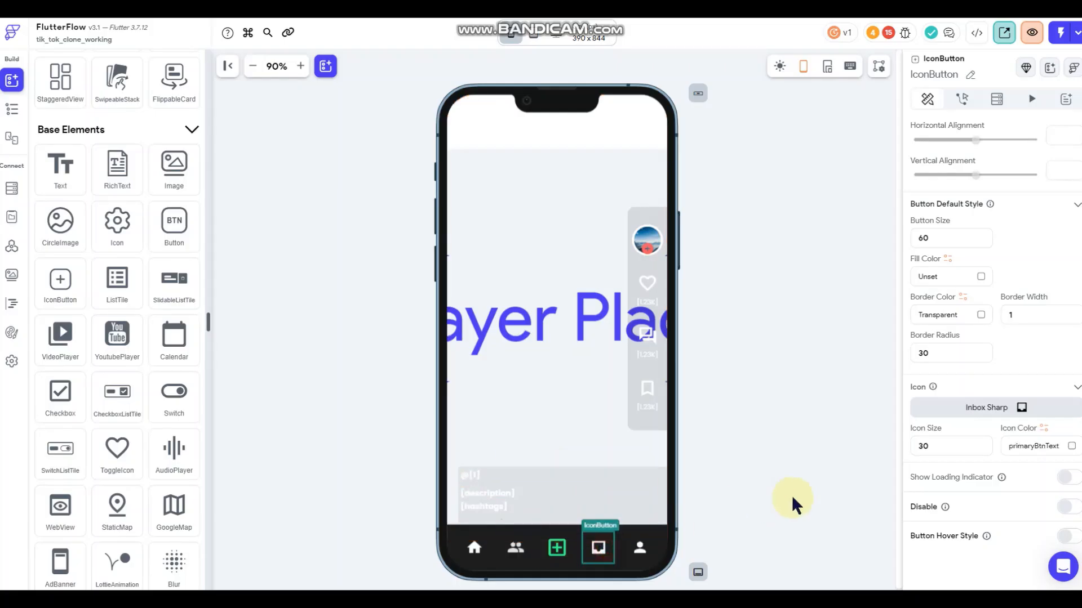
pyautogui.click(1070, 445)
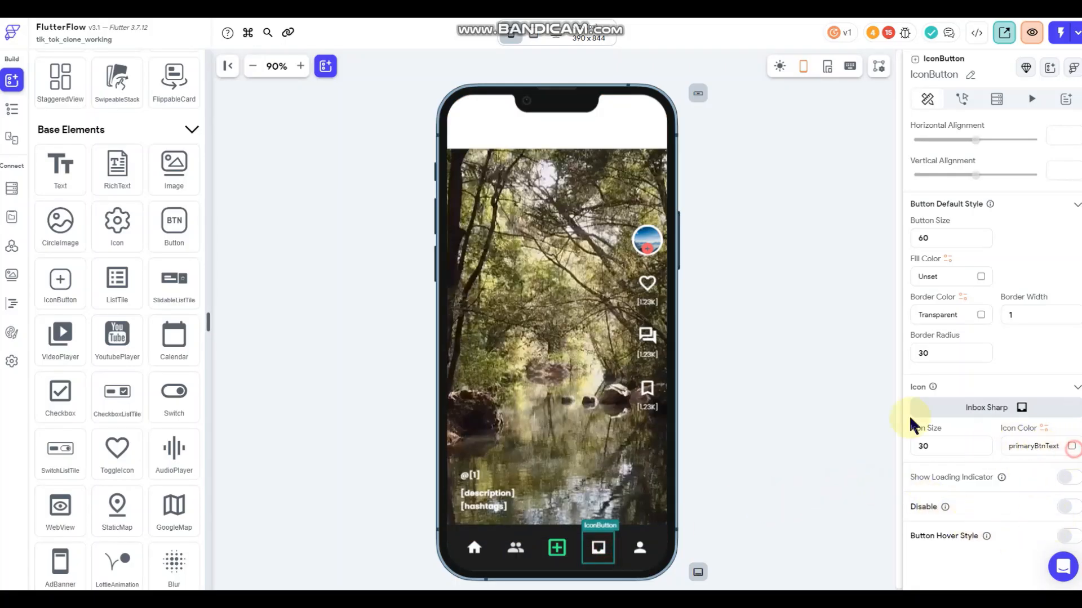
pyautogui.click(608, 471)
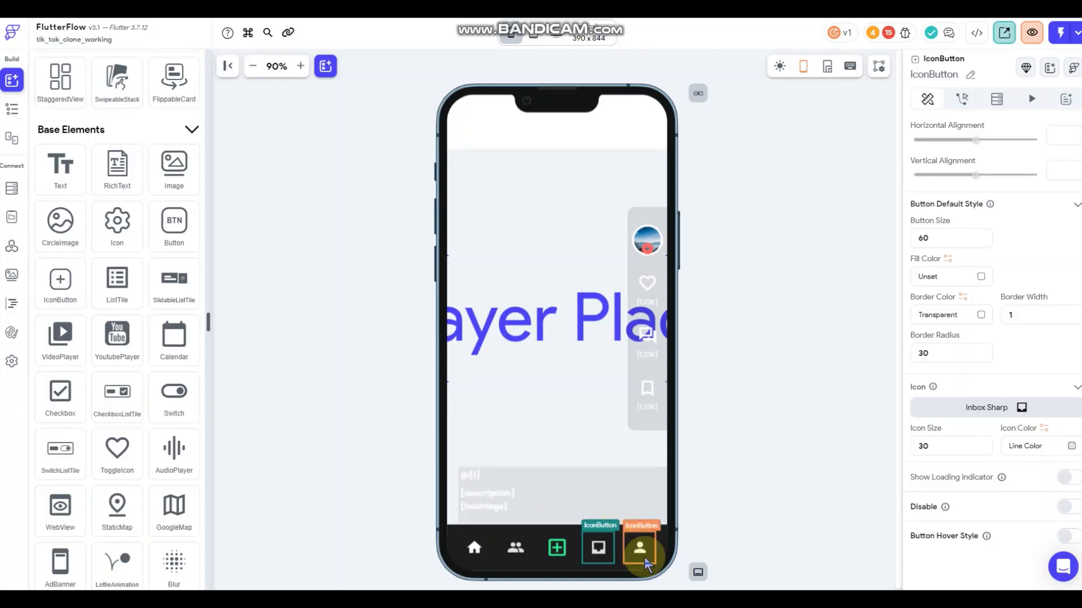
# Change the bottom bar person IconButton's icon color from white to a light grey.
pyautogui.click(1070, 445)
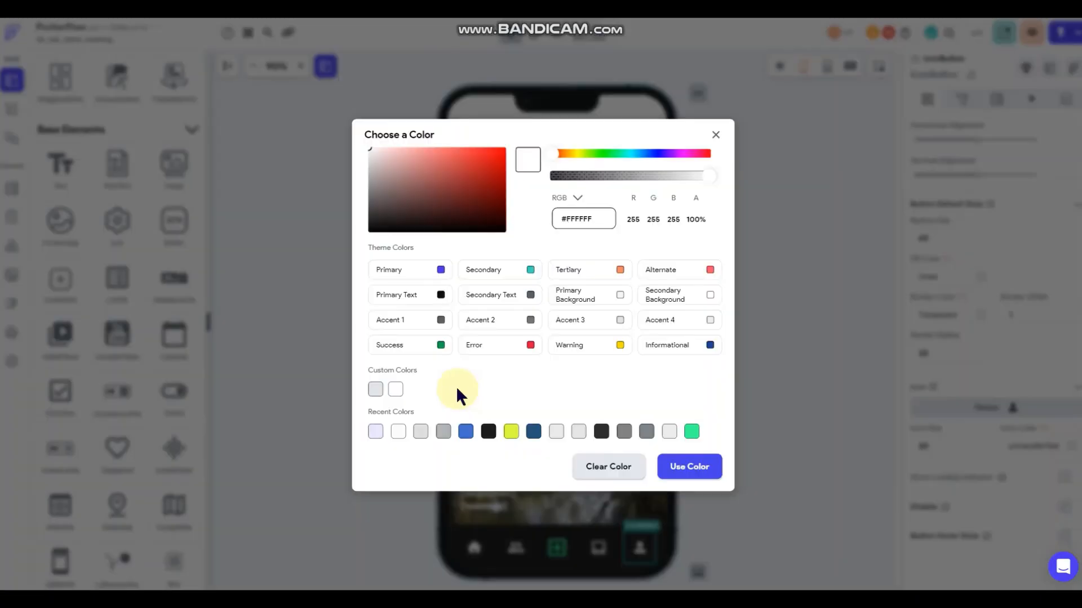
pyautogui.click(685, 320)
pyautogui.click(793, 273)
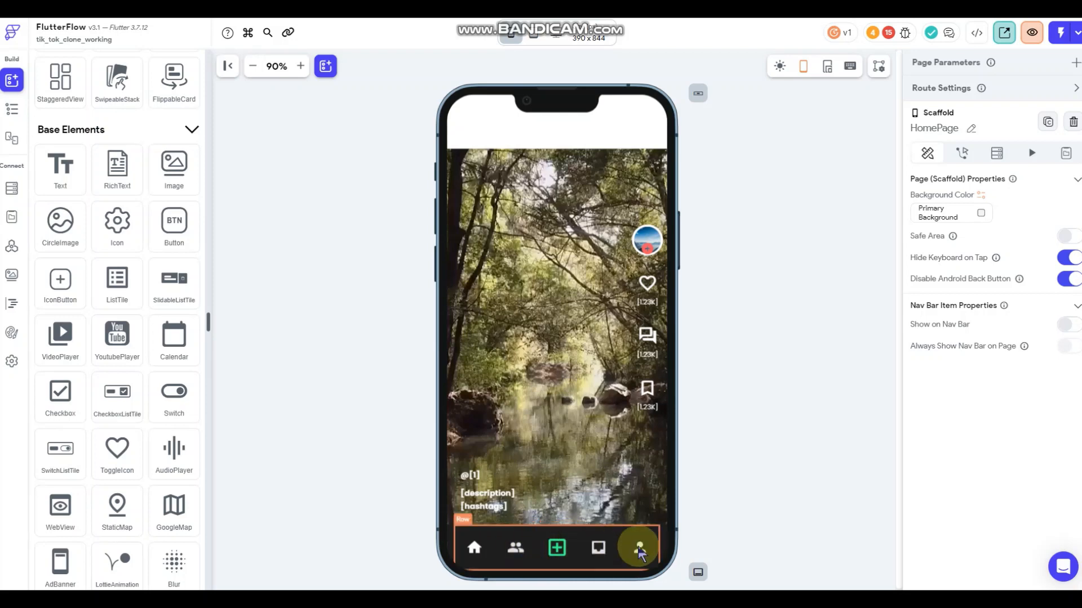
pyautogui.click(741, 215)
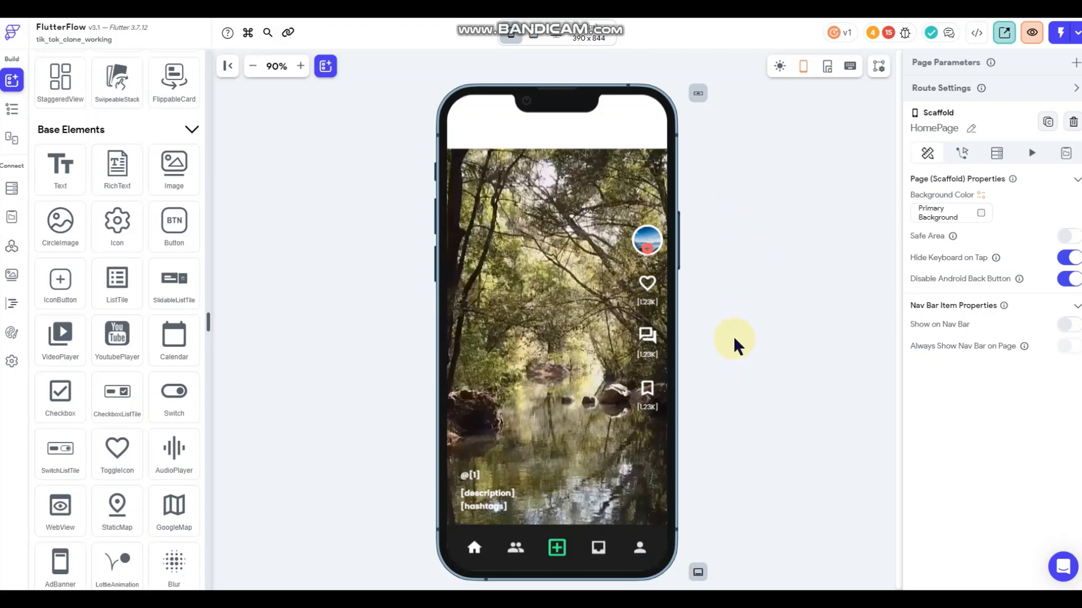
pyautogui.click(587, 124)
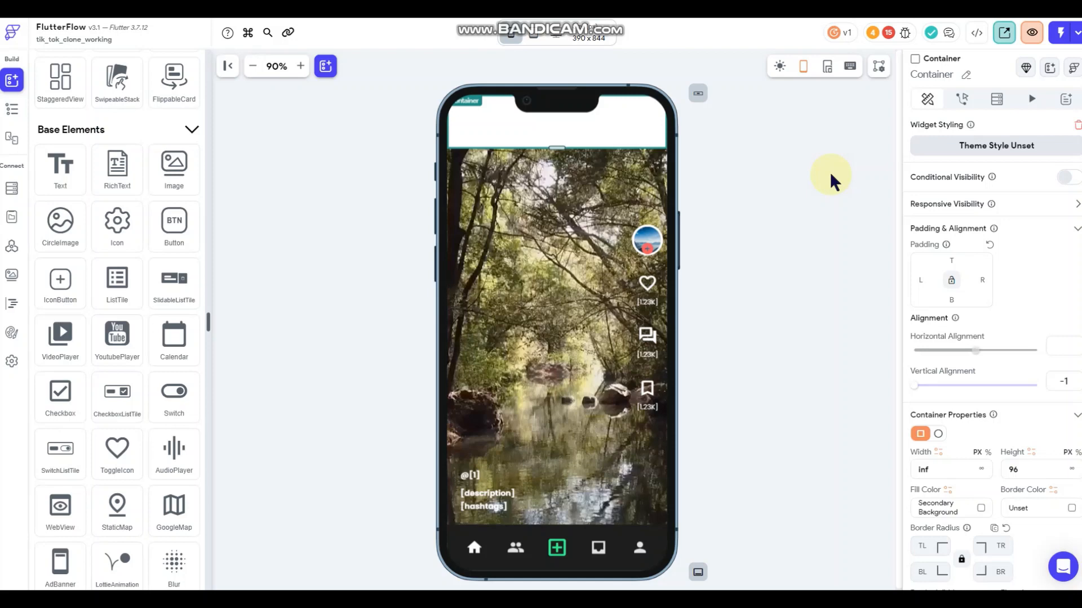
pyautogui.click(804, 211)
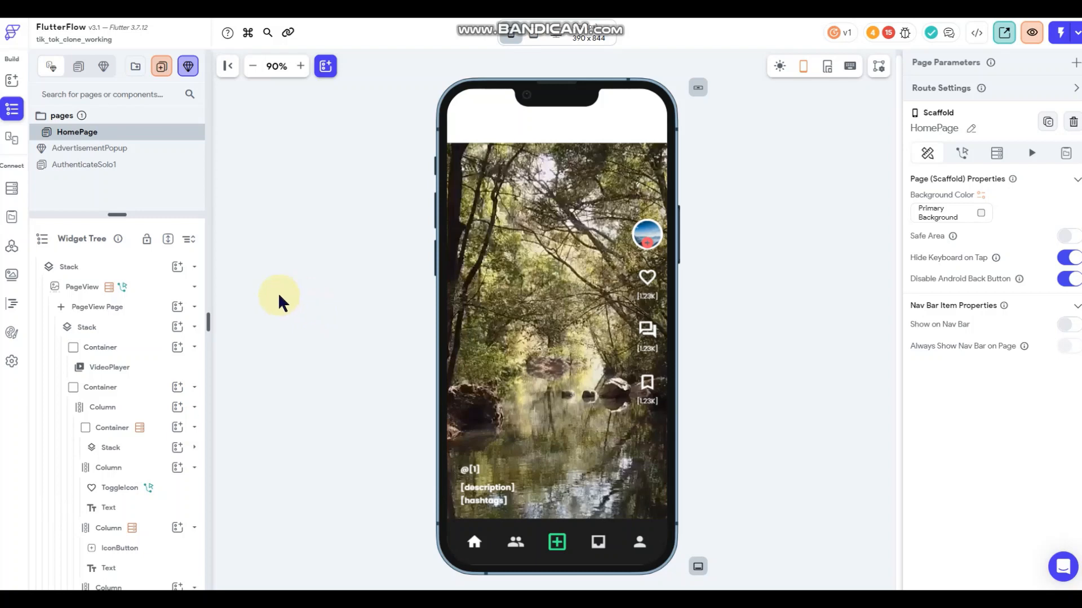
# Cut the top-level Stack with all its contents out of the HomePage widget tree.
pyautogui.scroll(1, 125, 343)
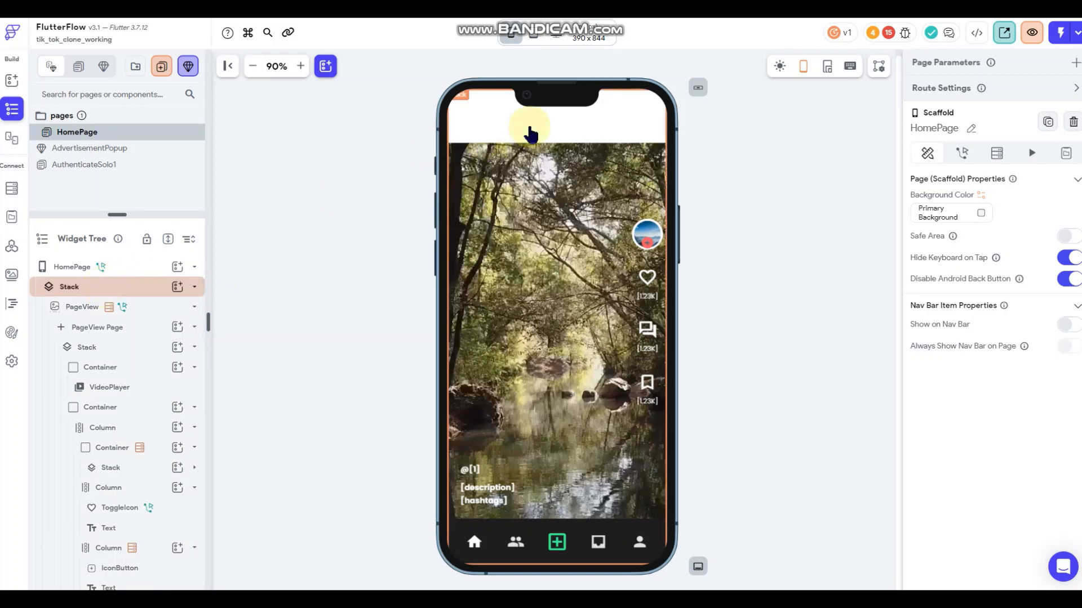
pyautogui.click(96, 288)
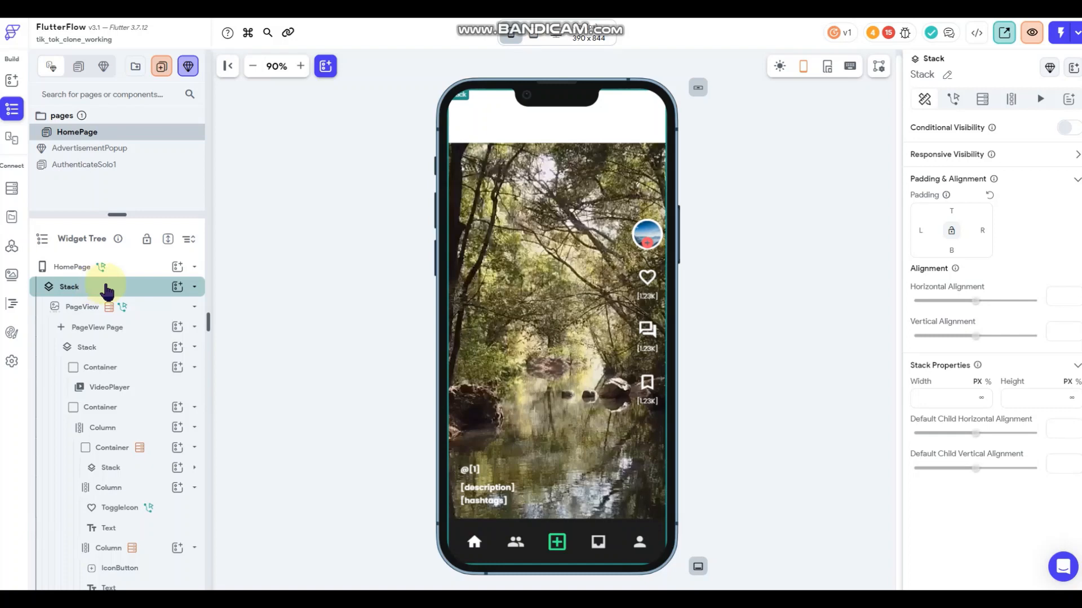
pyautogui.rightClick(97, 289)
pyautogui.click(129, 308)
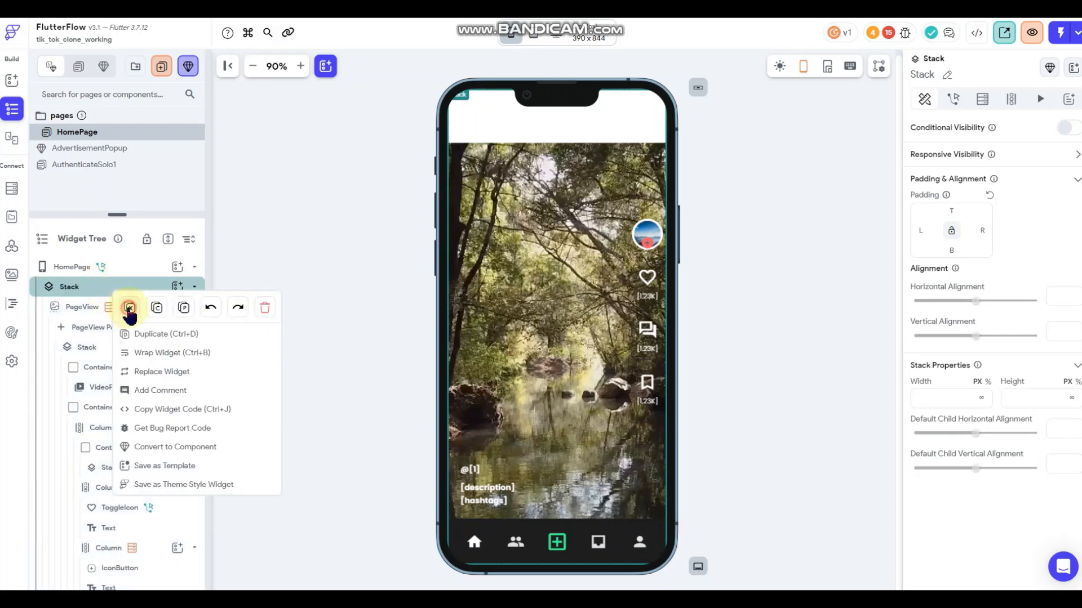
# Add a TabBar directly under HomePage and set its top padding to 45.
pyautogui.click(177, 267)
pyautogui.scroll(-2, 269, 366)
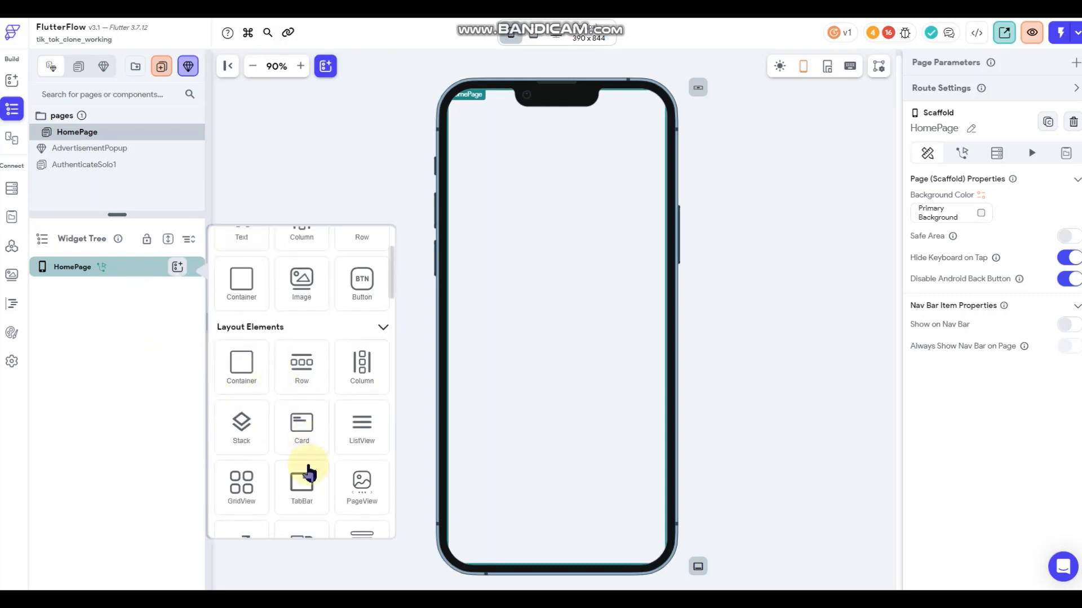
pyautogui.click(302, 481)
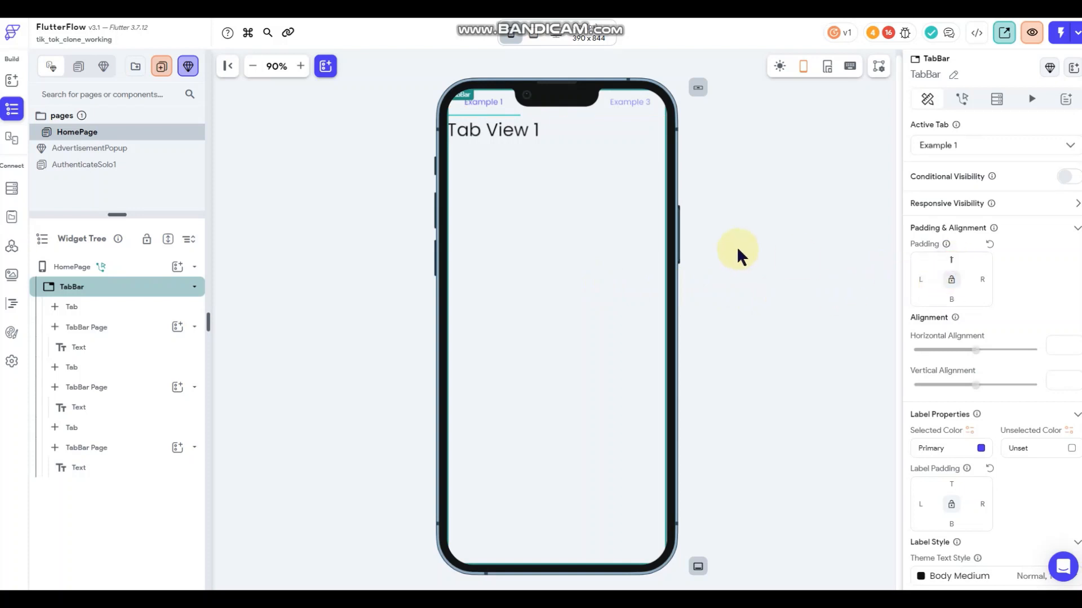
pyautogui.write('45')
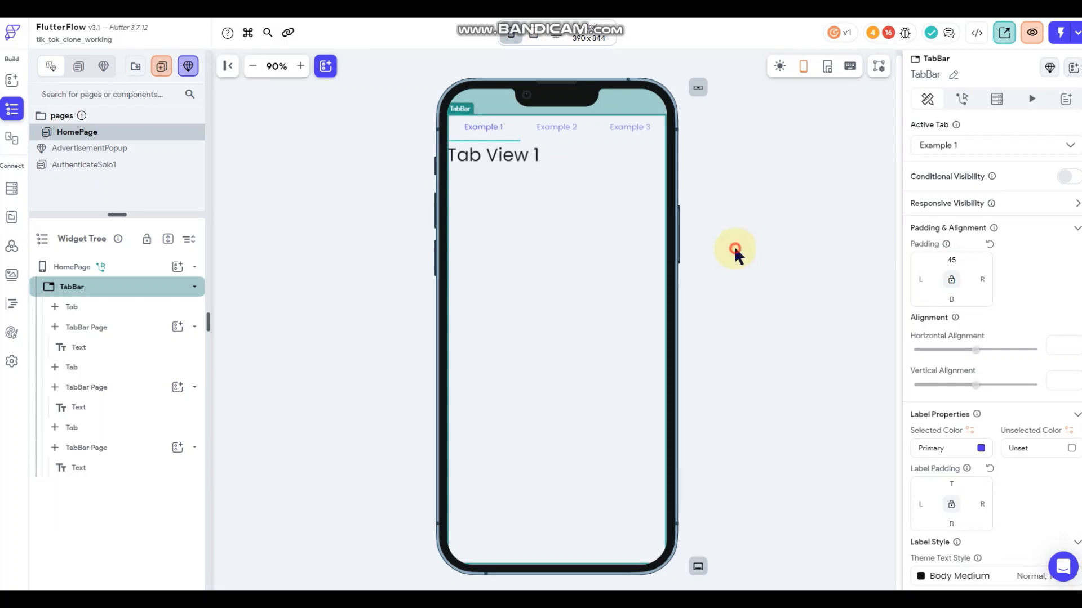
pyautogui.click(734, 246)
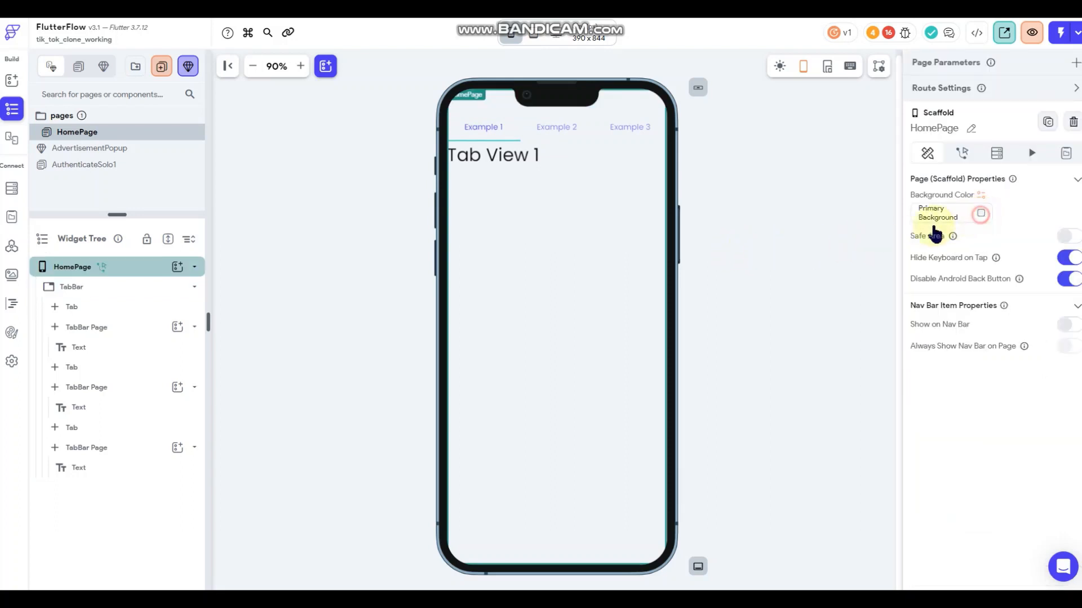
# Set the HomePage background color to the Primary Text theme color.
pyautogui.click(981, 213)
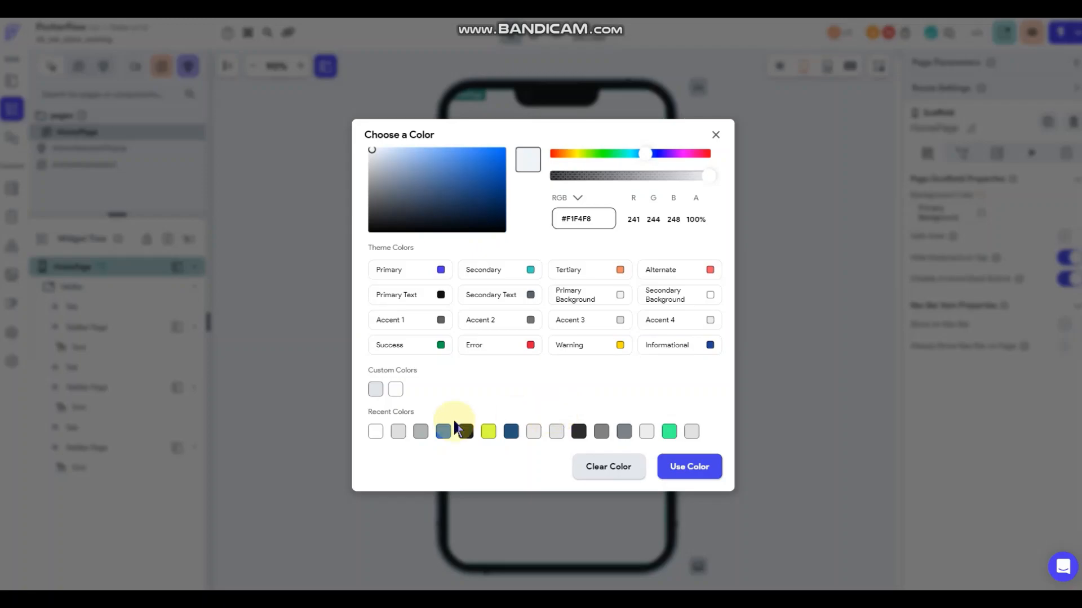
pyautogui.click(440, 294)
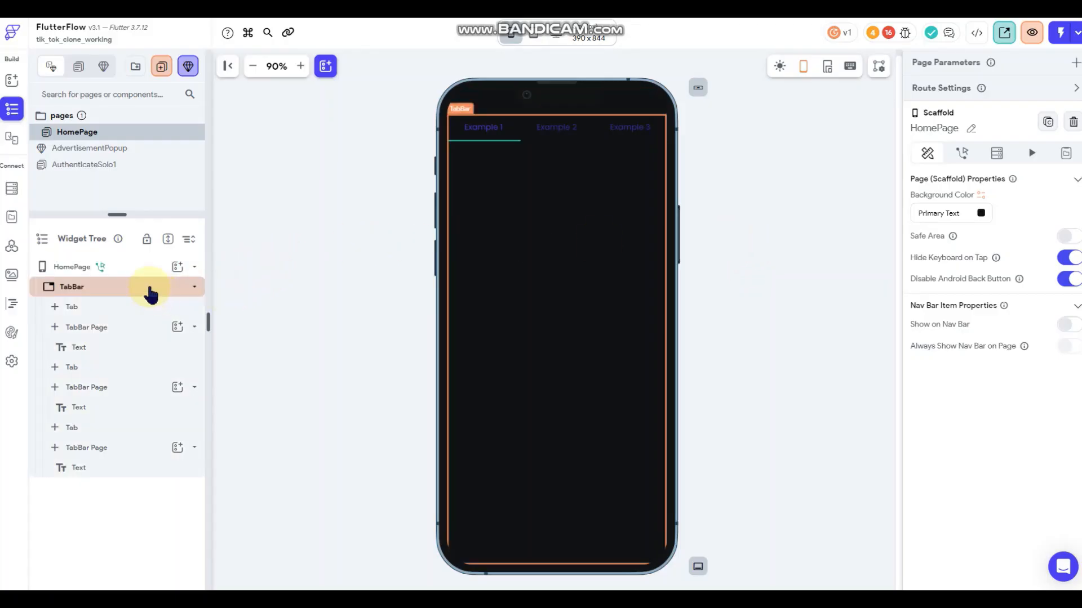
# Delete the placeholder Text from the first TabBar Page and paste the previously cut Stack there instead.
pyautogui.click(111, 348)
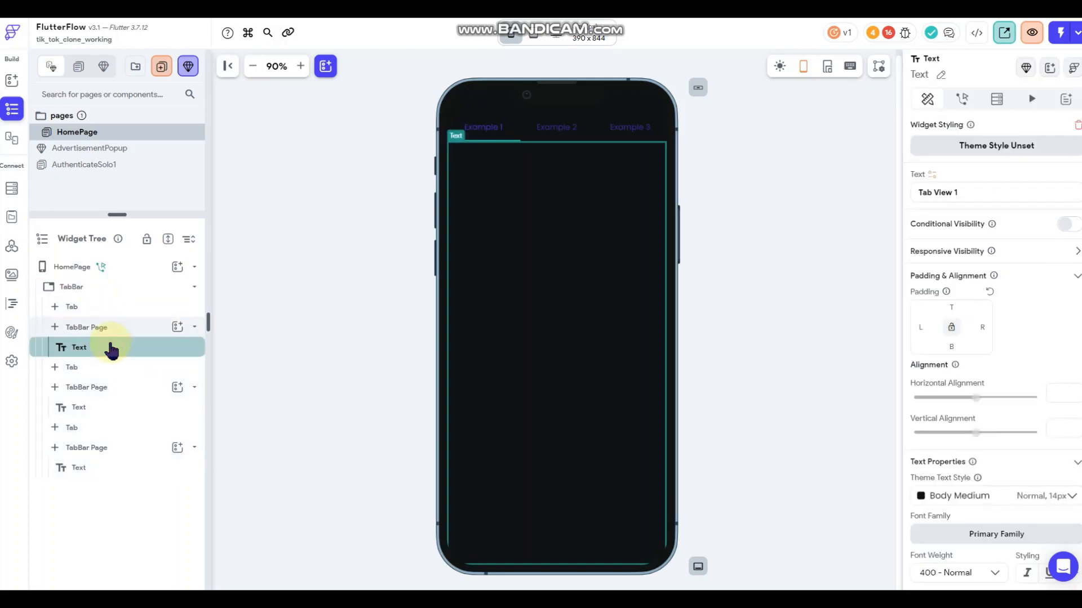
pyautogui.press('Delete')
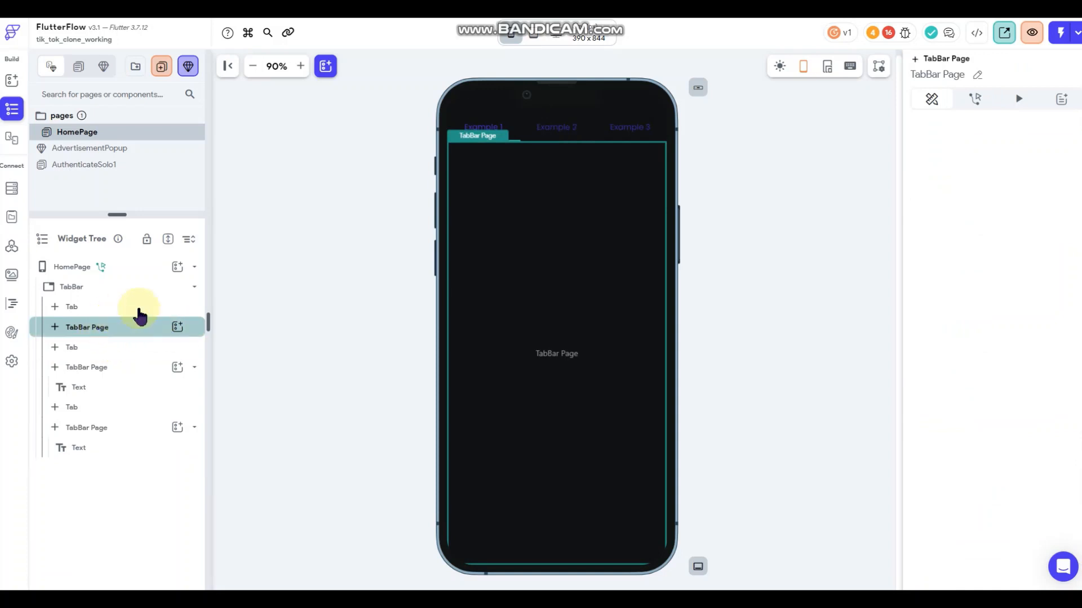
pyautogui.rightClick(556, 239)
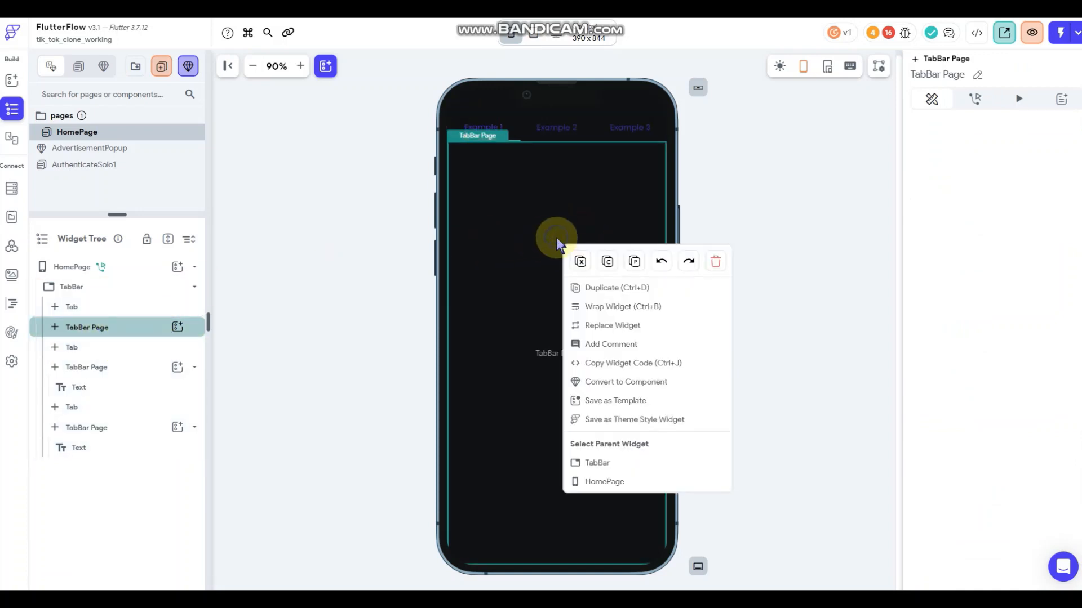
pyautogui.click(635, 261)
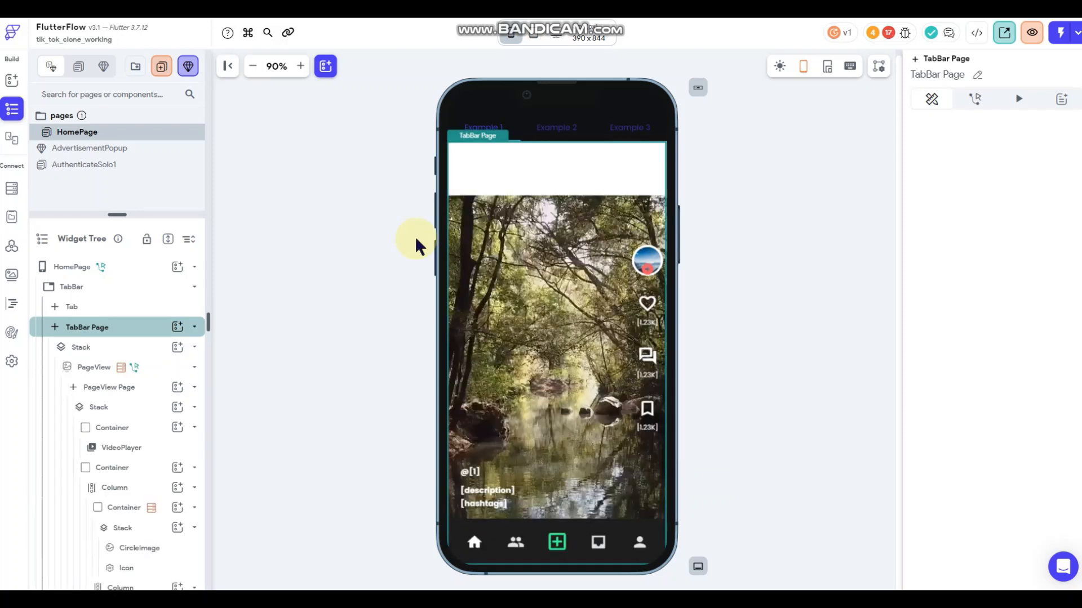
# Cut the white Container covering the upper part of the video out of the pasted Stack.
pyautogui.click(548, 164)
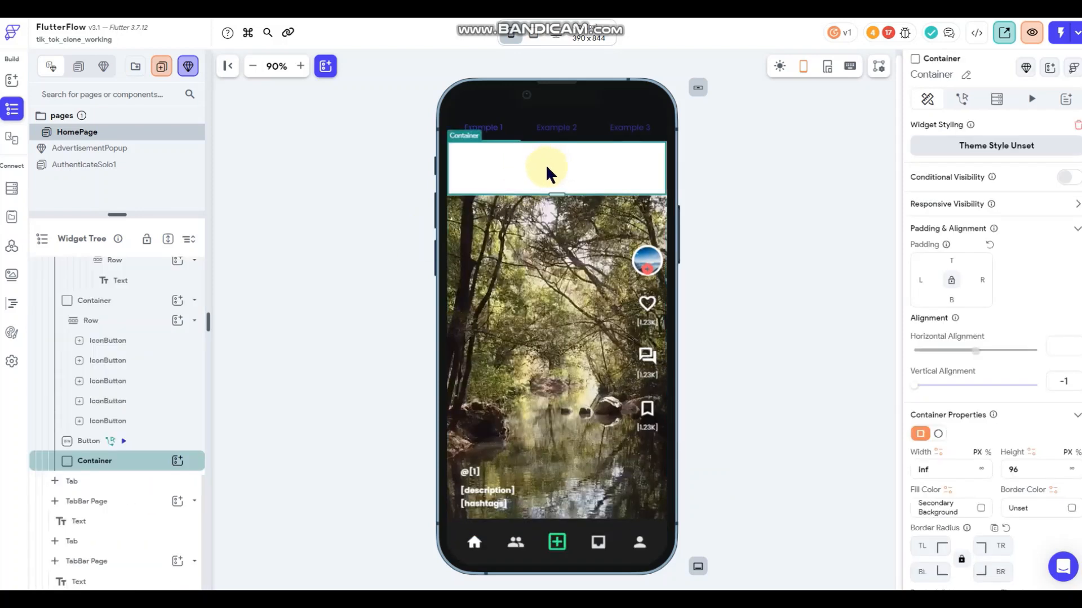
pyautogui.rightClick(548, 167)
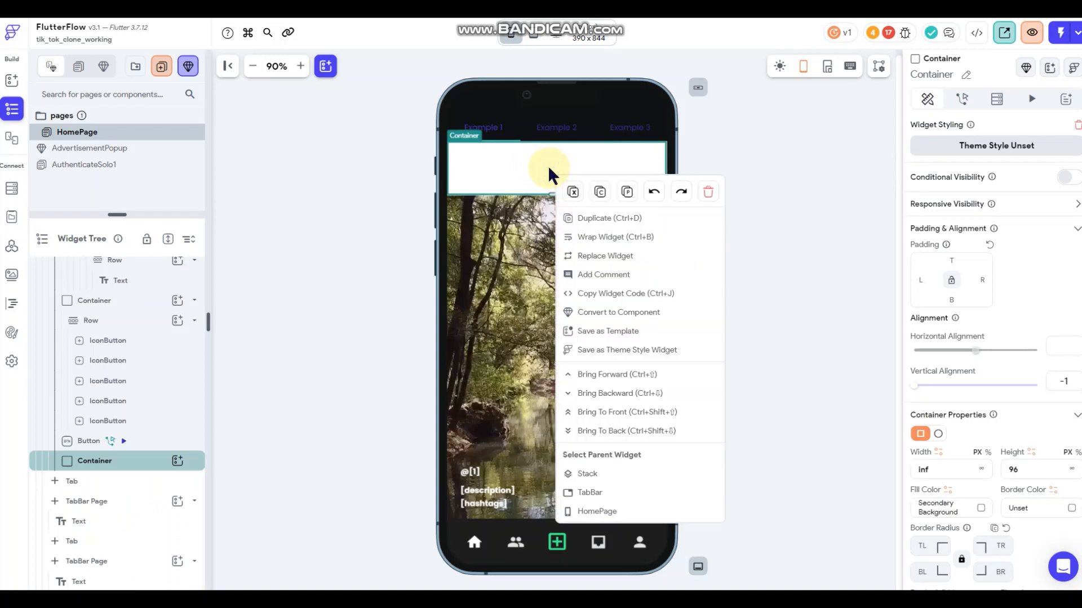
pyautogui.click(573, 192)
pyautogui.click(327, 185)
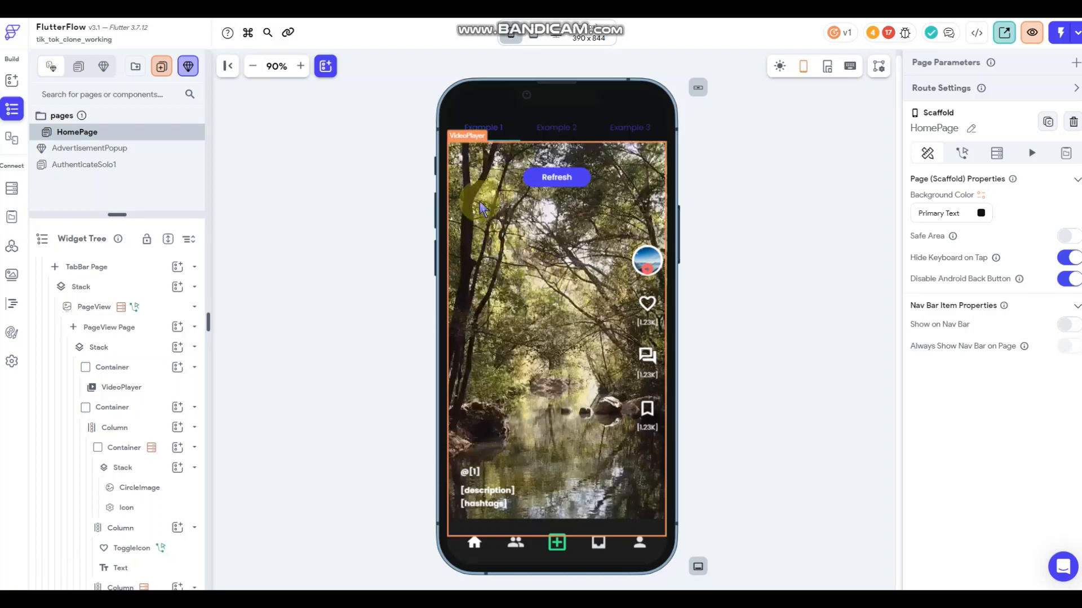
# Check the Refresh button's On Action Trigger slide animation and set the button's vertical alignment to -1.
pyautogui.click(580, 181)
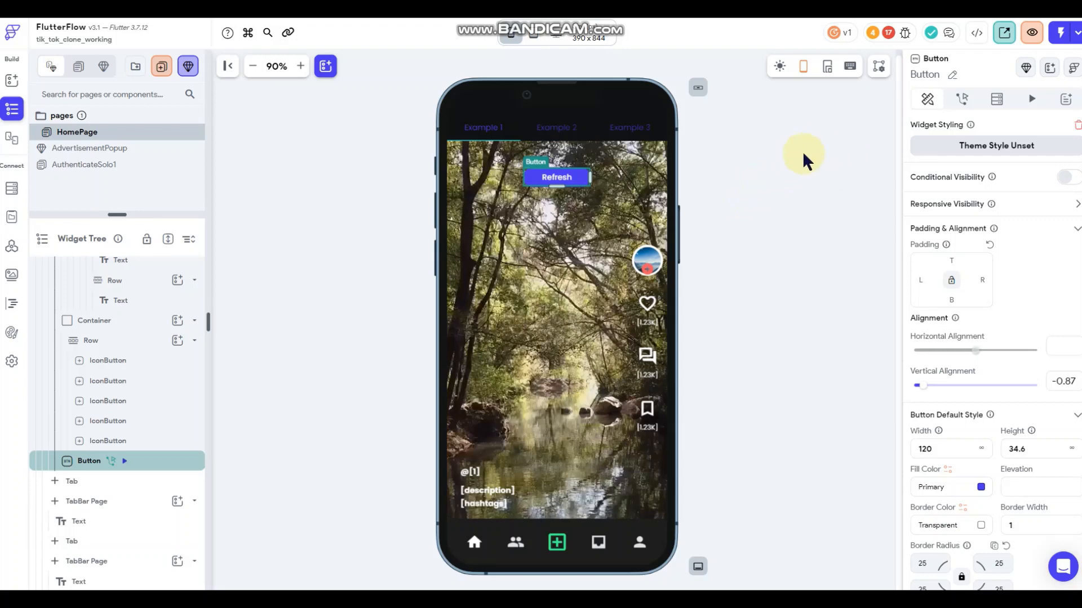
pyautogui.click(1032, 99)
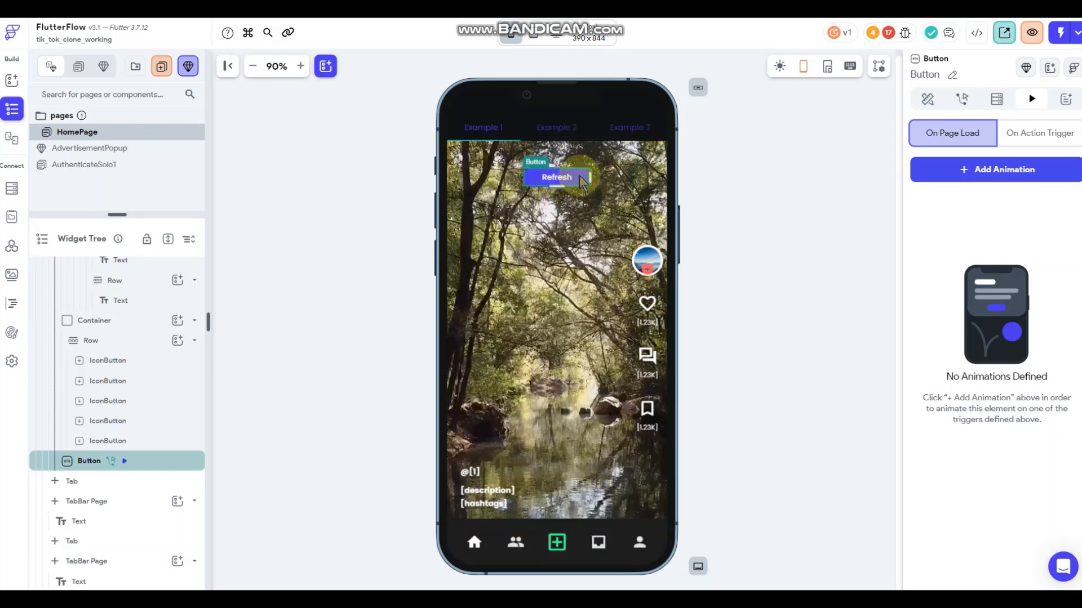
pyautogui.click(1021, 138)
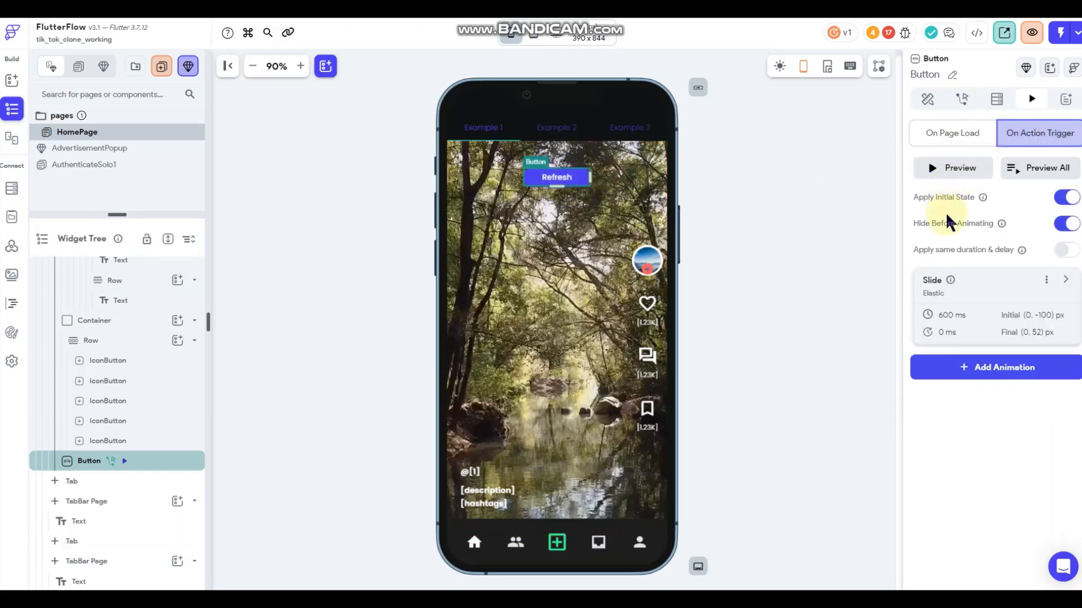
pyautogui.click(1064, 282)
pyautogui.scroll(-4, 994, 303)
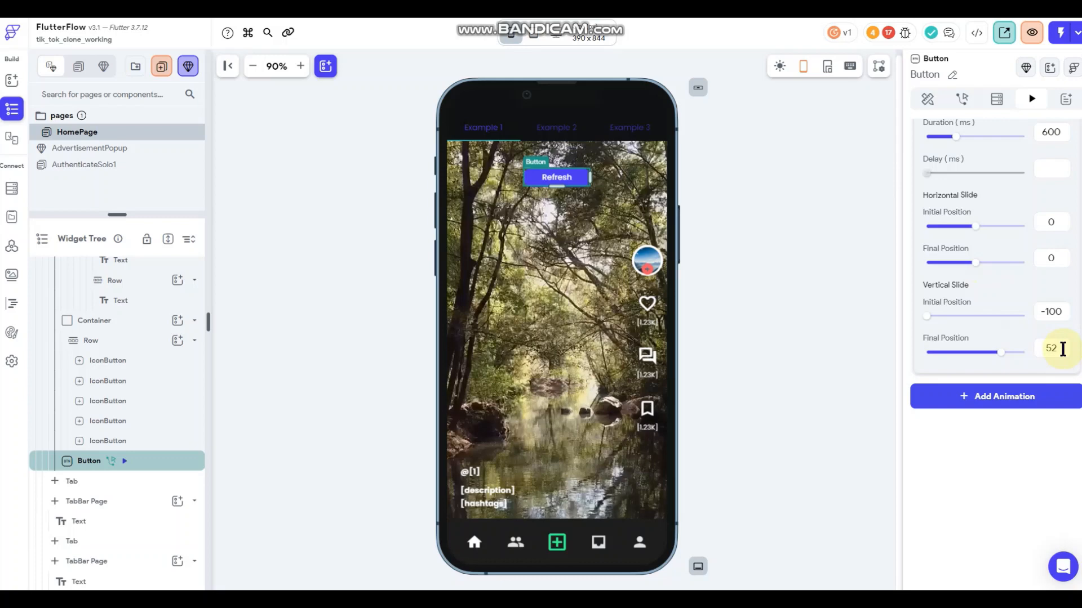
pyautogui.scroll(4, 970, 242)
pyautogui.click(927, 99)
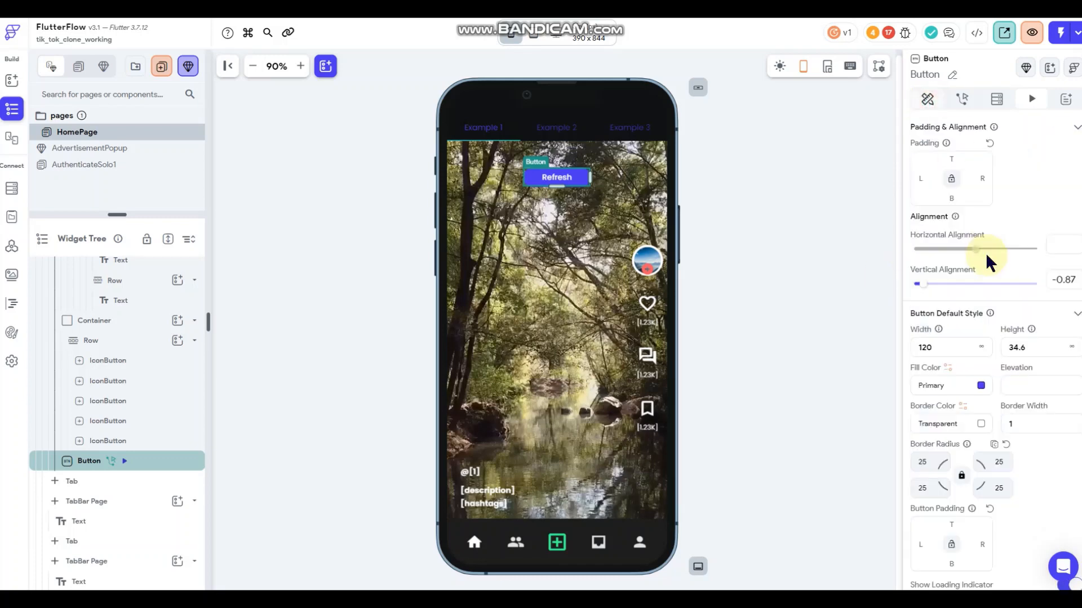
pyautogui.moveTo(923, 283); pyautogui.dragTo(894, 286)
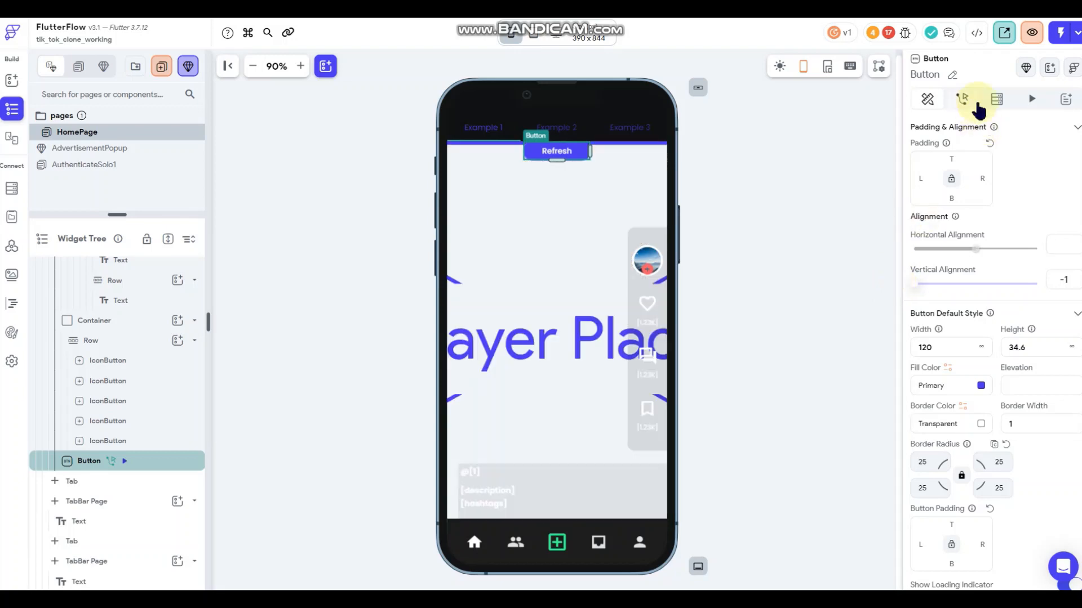
# Set the vertical slide's final position in the Refresh button's action-triggered animation to 40 and preview the animation.
pyautogui.click(1032, 99)
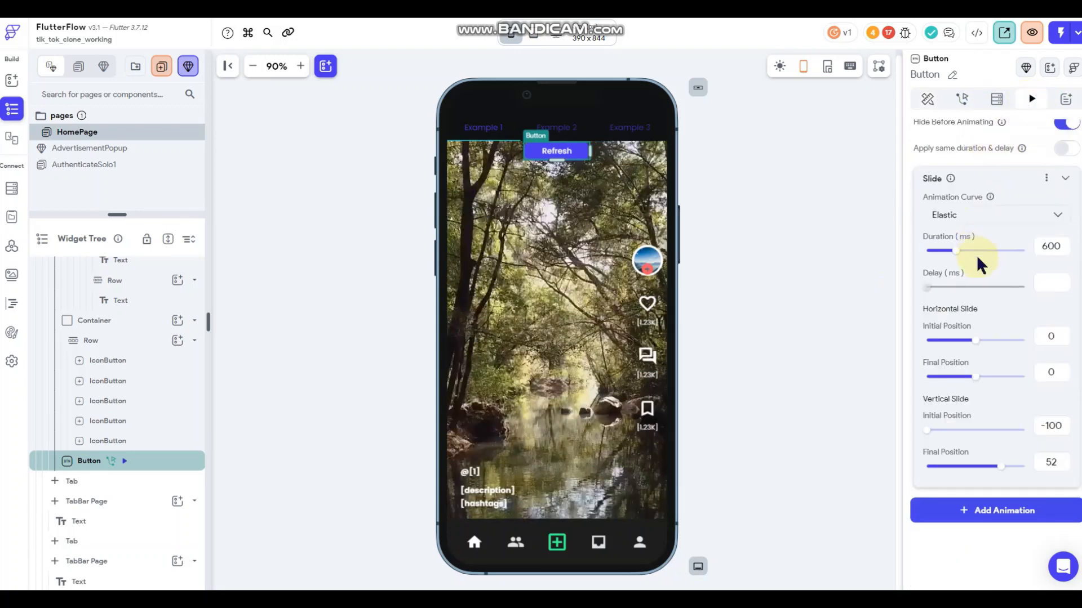
pyautogui.scroll(-1, 978, 260)
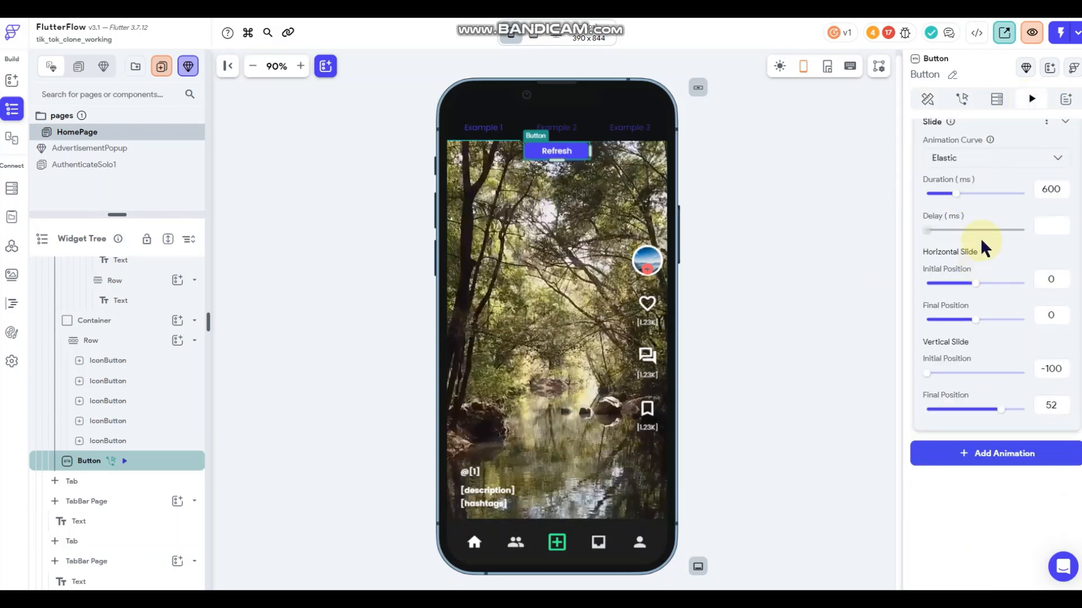
pyautogui.scroll(3, 961, 182)
pyautogui.click(958, 169)
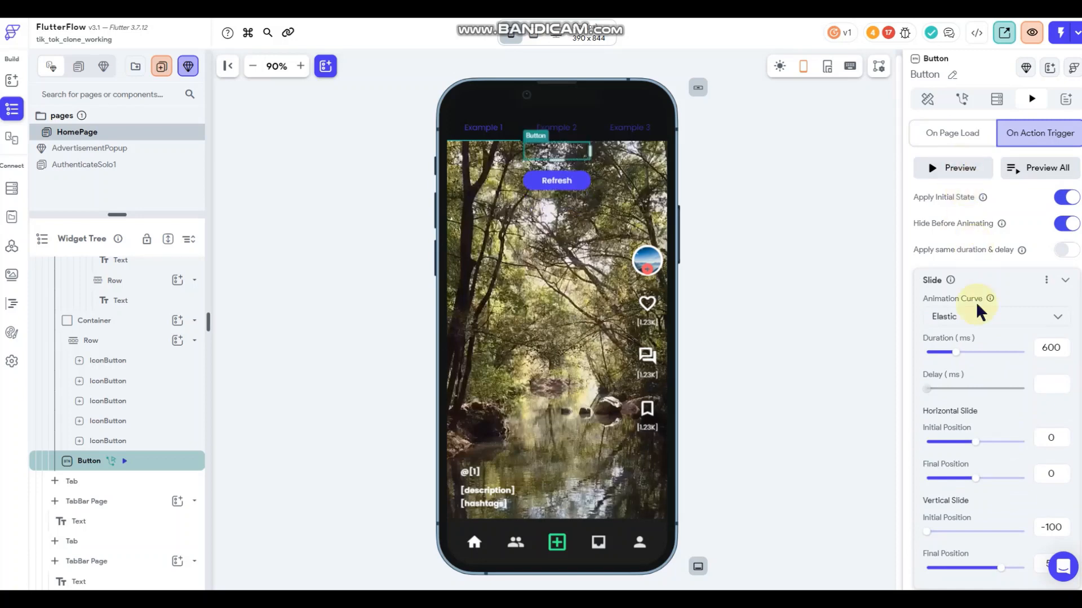
pyautogui.scroll(-1, 983, 318)
pyautogui.moveTo(1063, 508); pyautogui.dragTo(1037, 506)
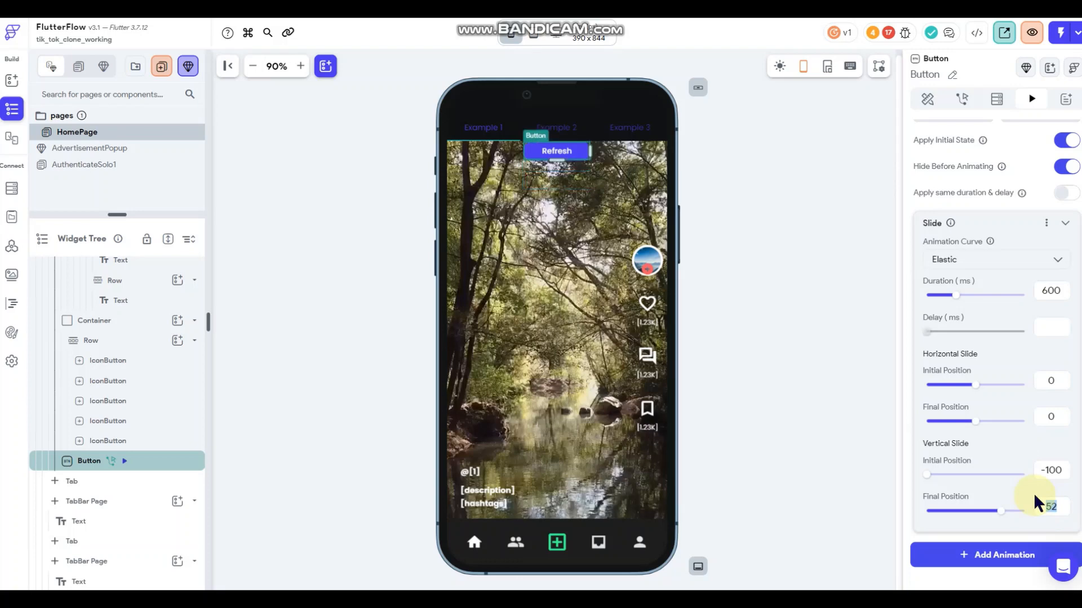
pyautogui.write('40')
pyautogui.scroll(1, 945, 242)
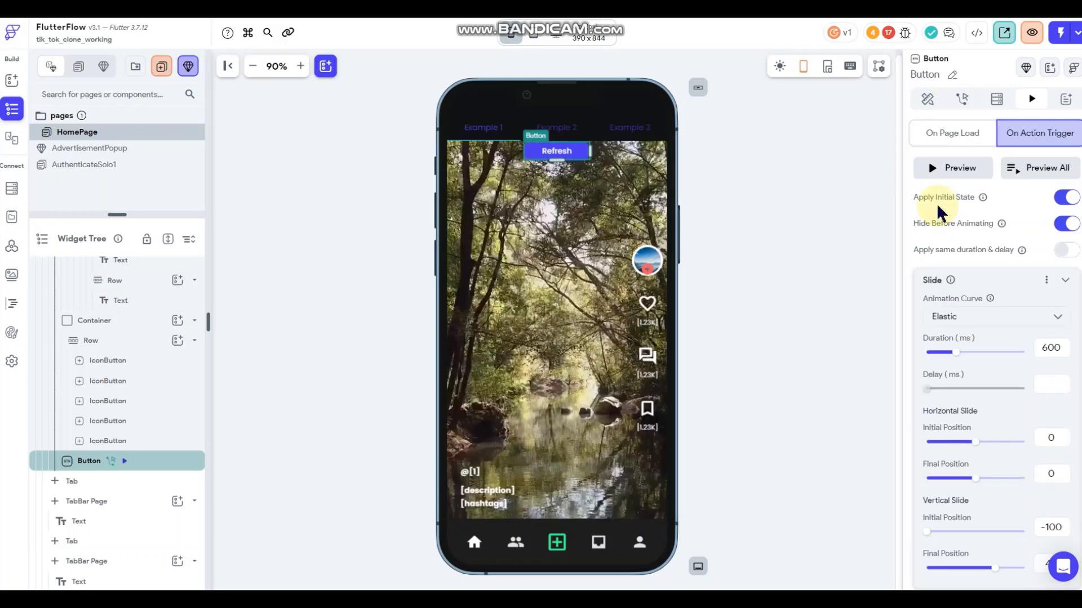
pyautogui.click(952, 168)
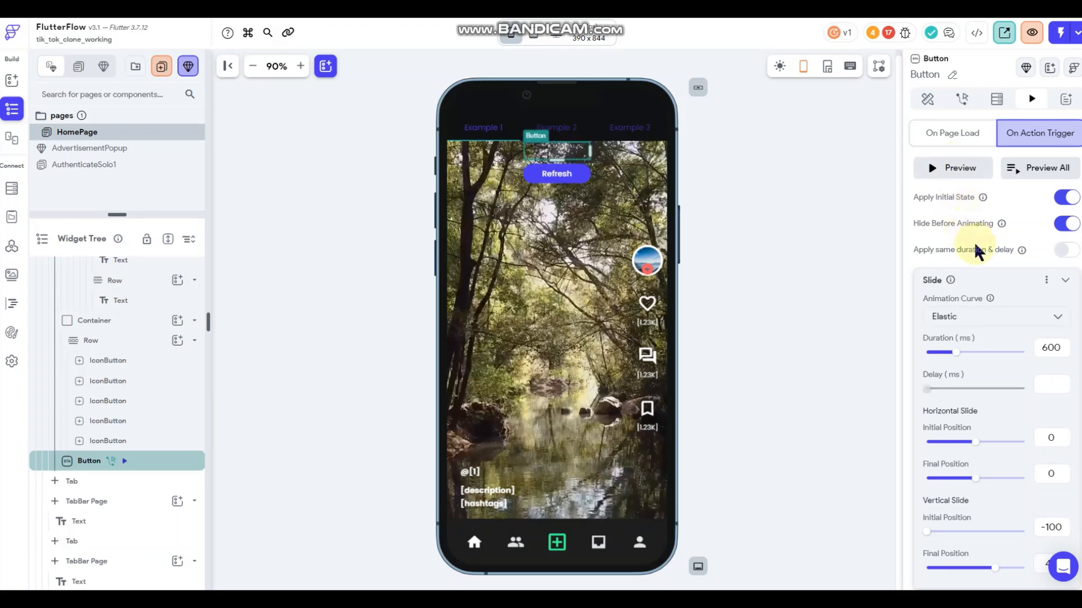
# Set the final position of the Refresh button's vertical slide animation to 30 and preview the result.
pyautogui.scroll(-4, 974, 248)
pyautogui.click(1047, 348)
pyautogui.doubleClick(1047, 348)
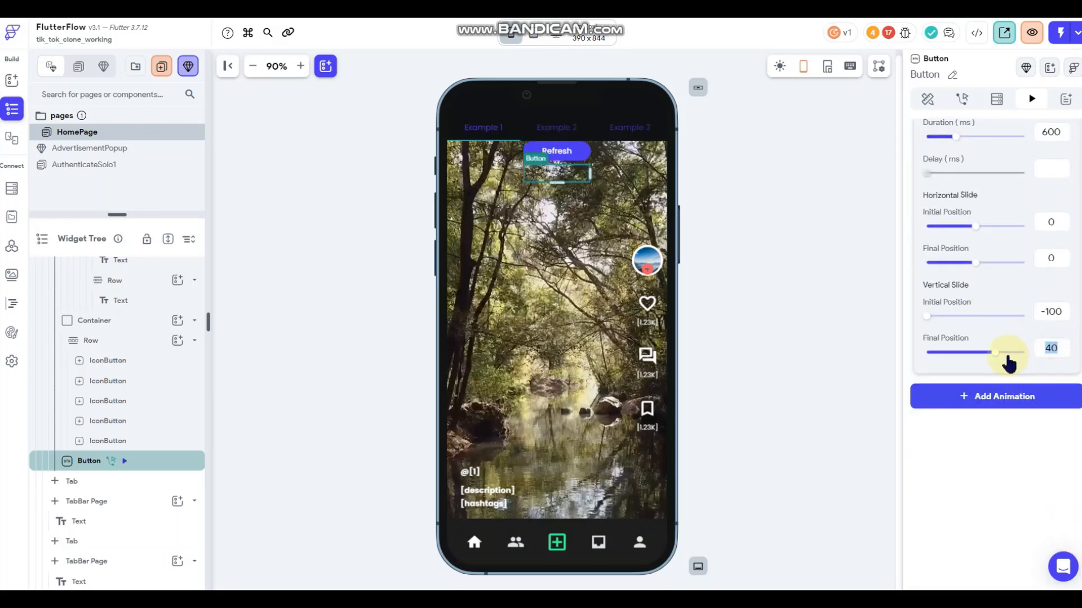
pyautogui.write('30')
pyautogui.scroll(4, 990, 253)
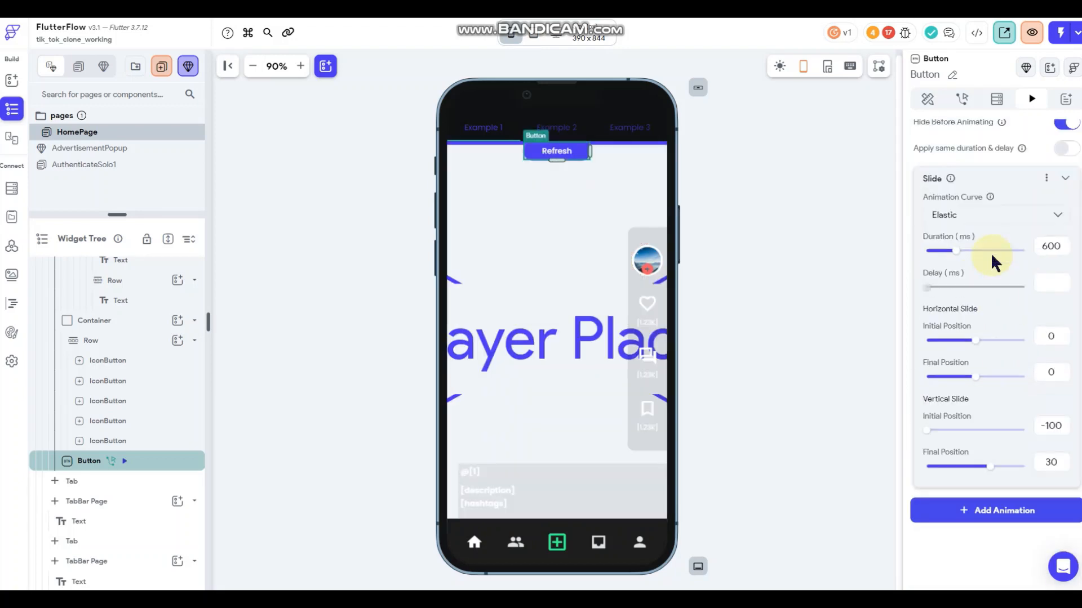
pyautogui.click(961, 169)
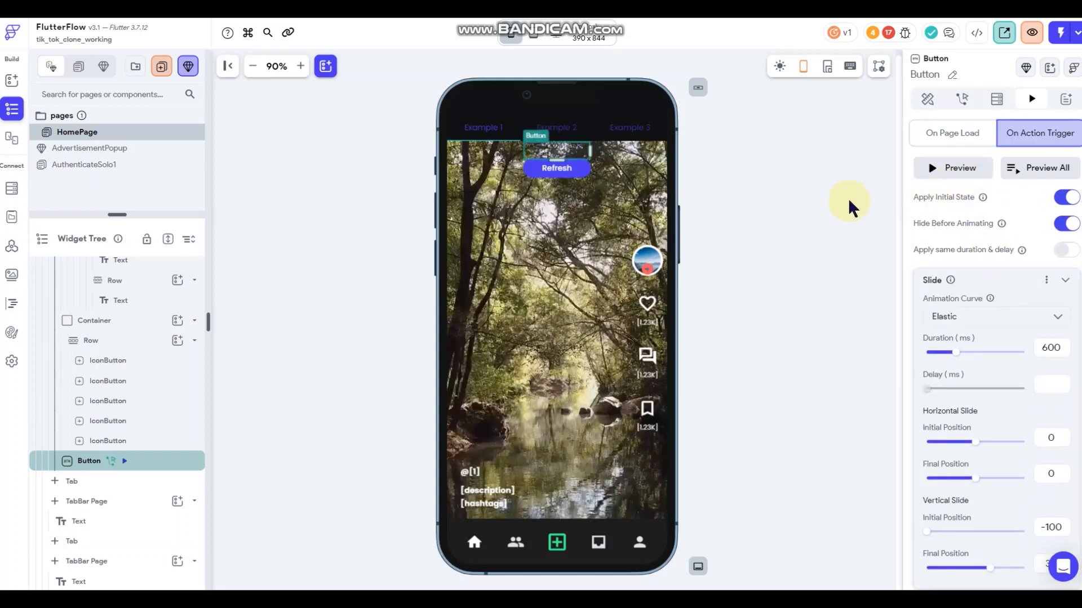
pyautogui.scroll(-1, 965, 305)
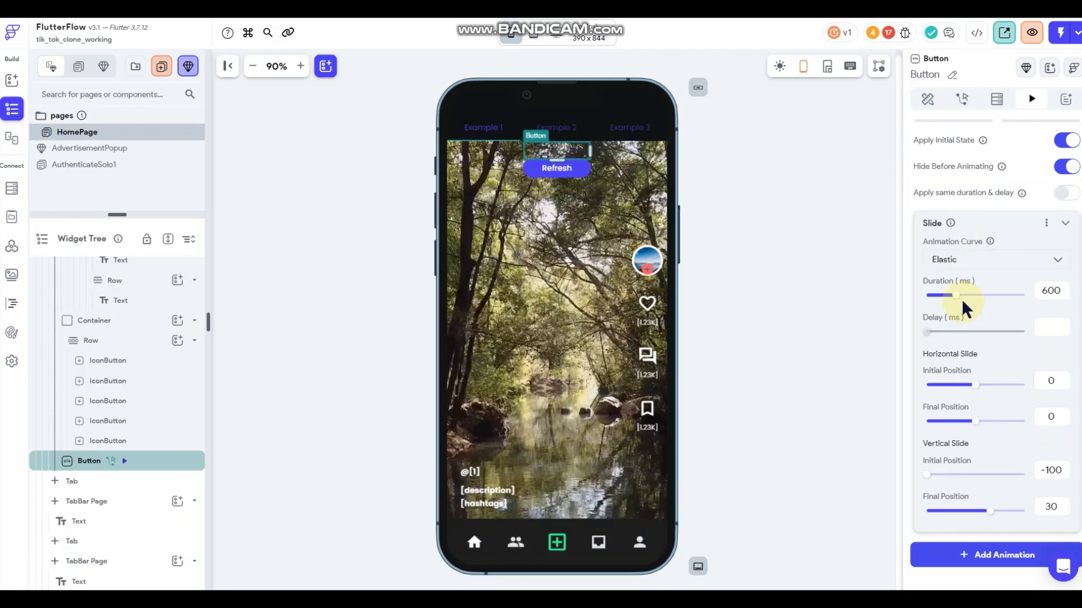
pyautogui.scroll(-2, 962, 305)
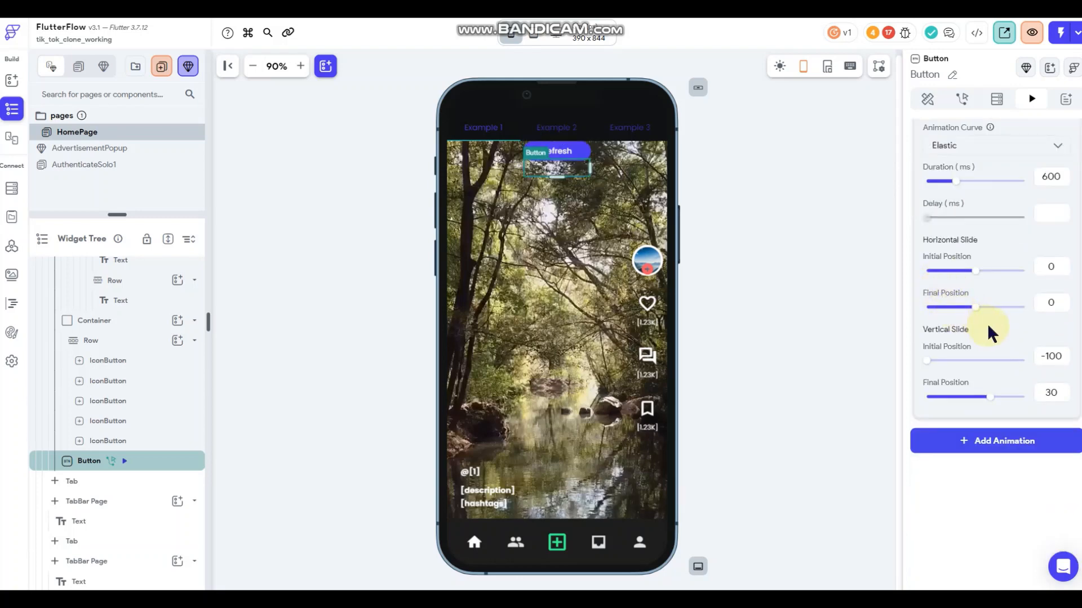
pyautogui.scroll(3, 942, 275)
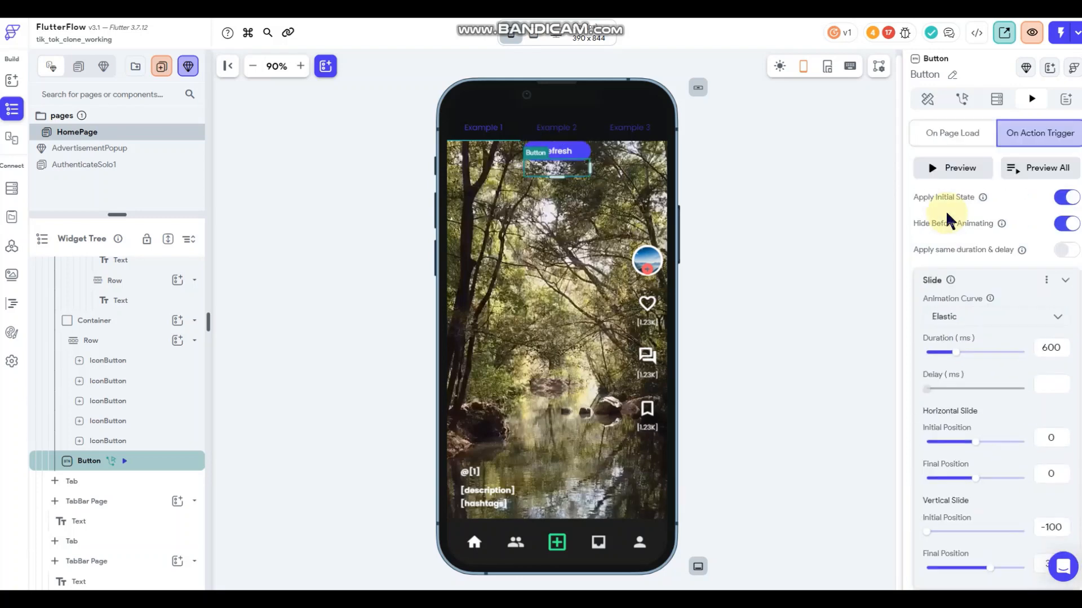
pyautogui.click(960, 169)
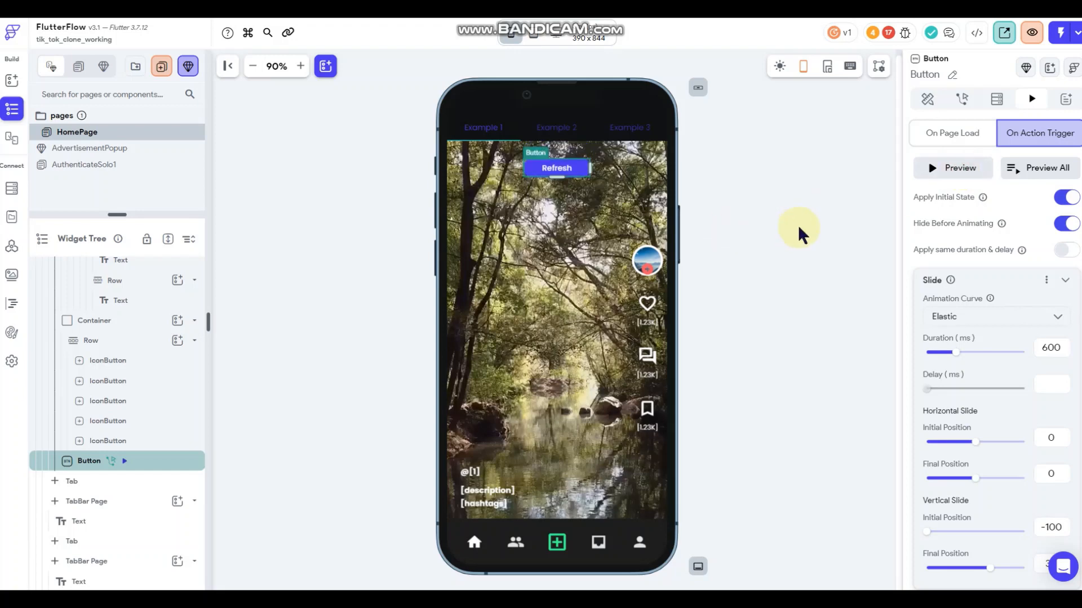
pyautogui.click(776, 207)
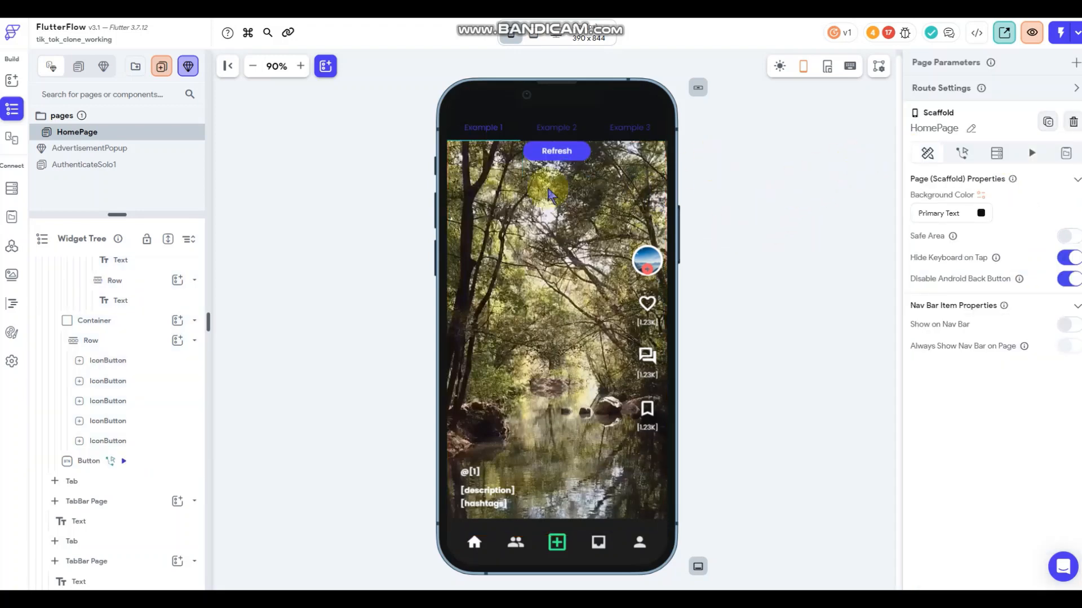
# Make the HomePage TabBar's tabs scrollable.
pyautogui.click(519, 125)
pyautogui.scroll(-5, 955, 337)
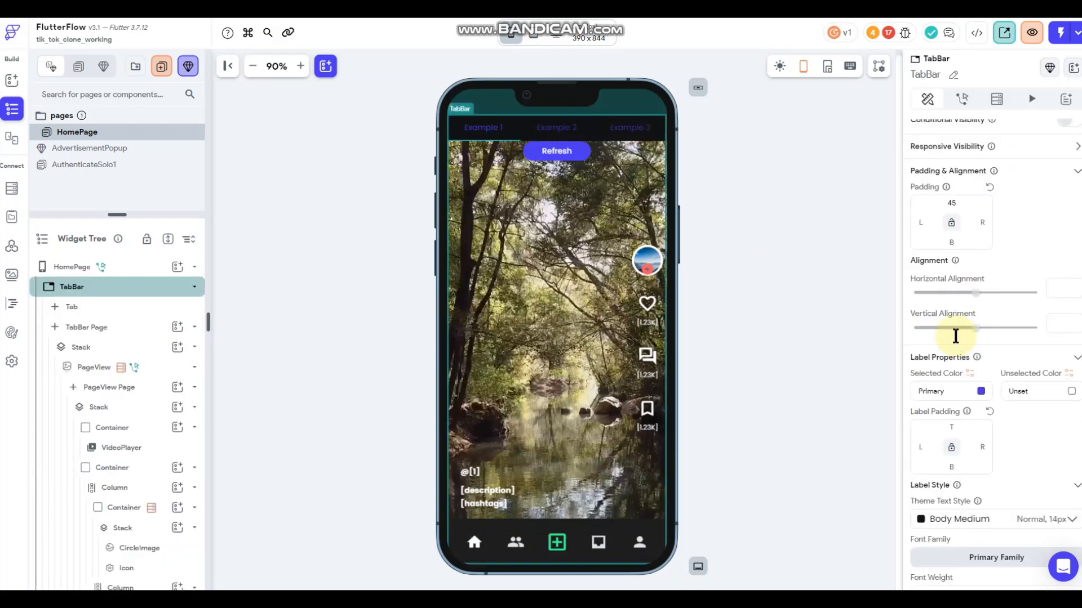
pyautogui.scroll(-6, 956, 341)
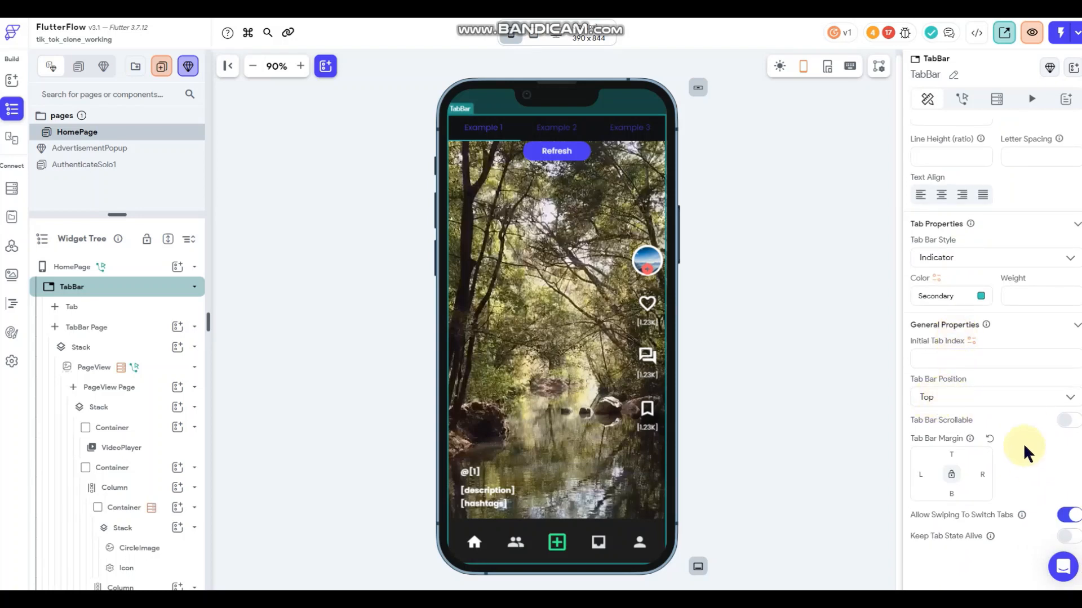
pyautogui.click(1063, 420)
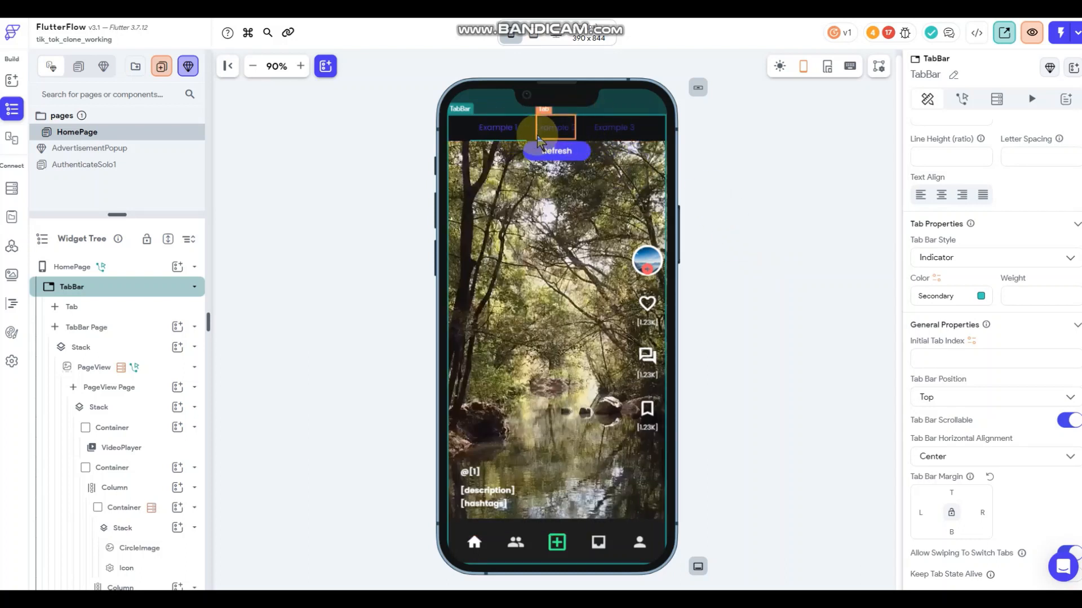
pyautogui.scroll(-1, 936, 353)
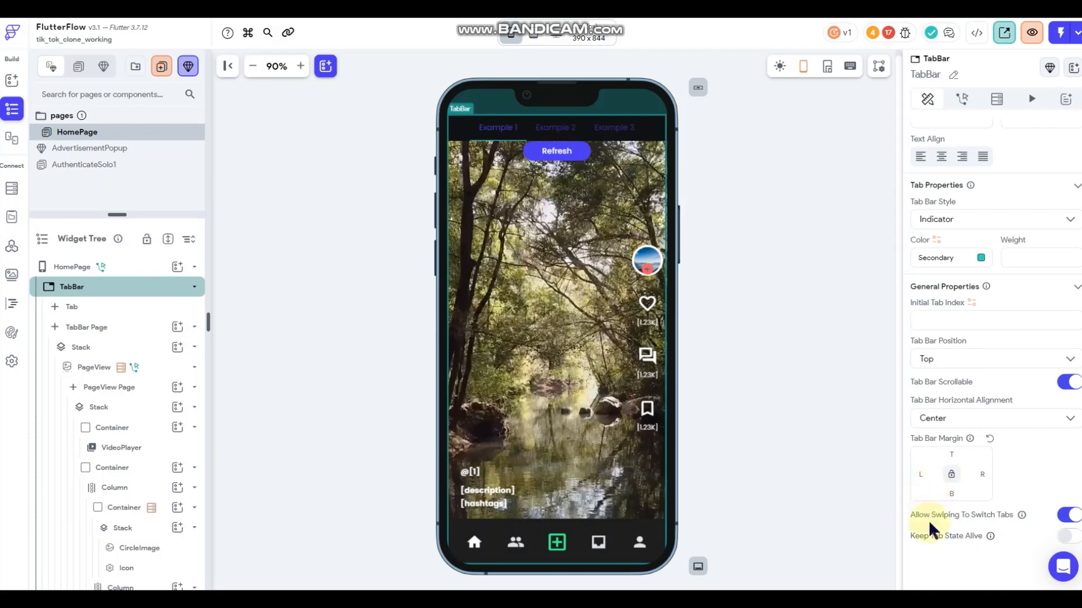
pyautogui.scroll(5, 975, 256)
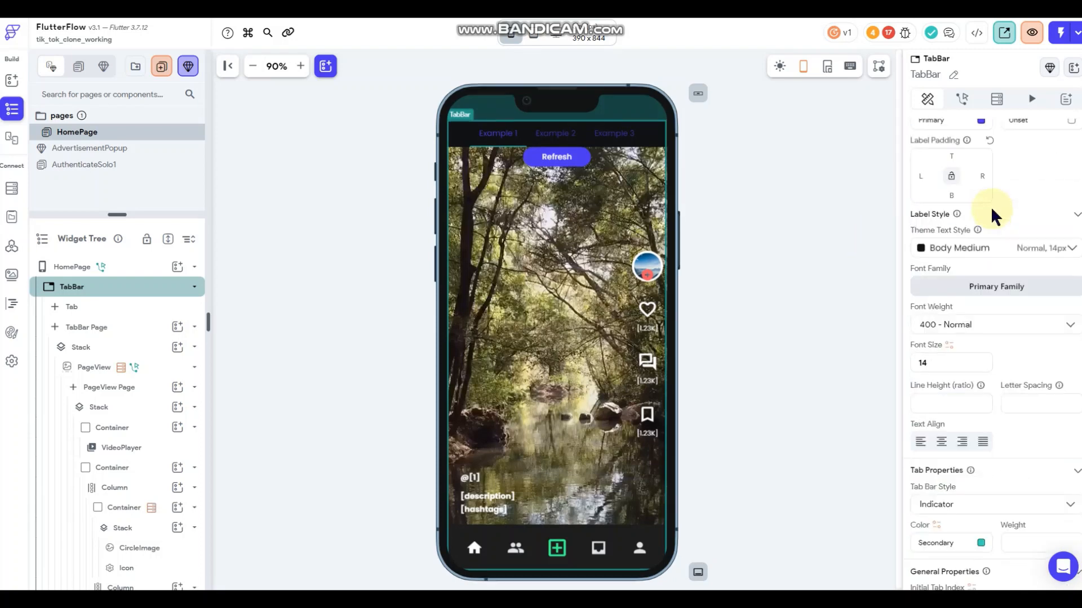
pyautogui.scroll(5, 989, 214)
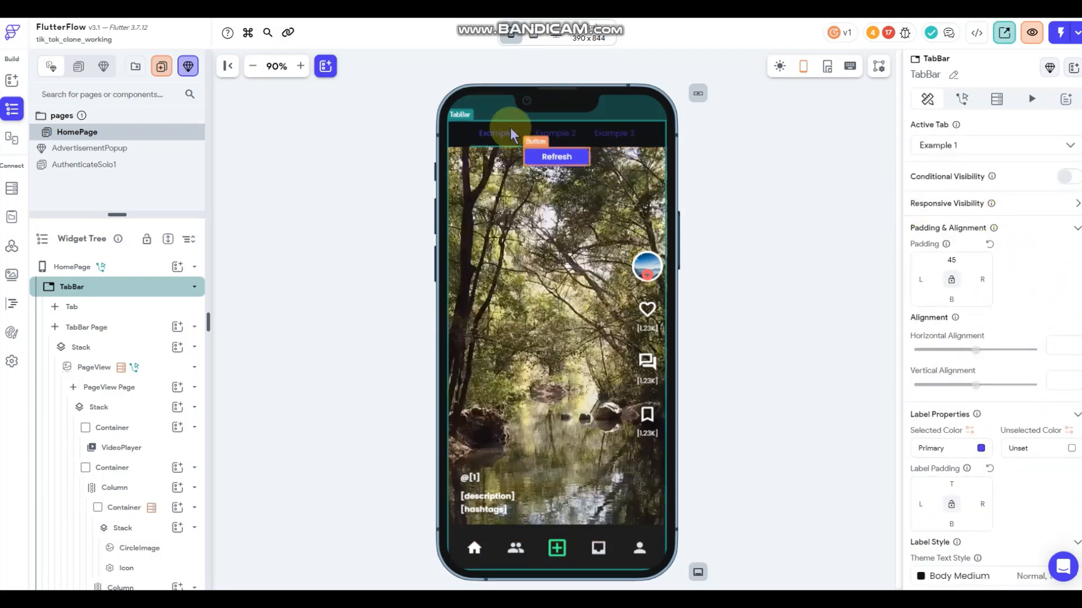
# Set the selected label color of the HomePage TabBar to the custom color primaryBtnText.
pyautogui.click(493, 138)
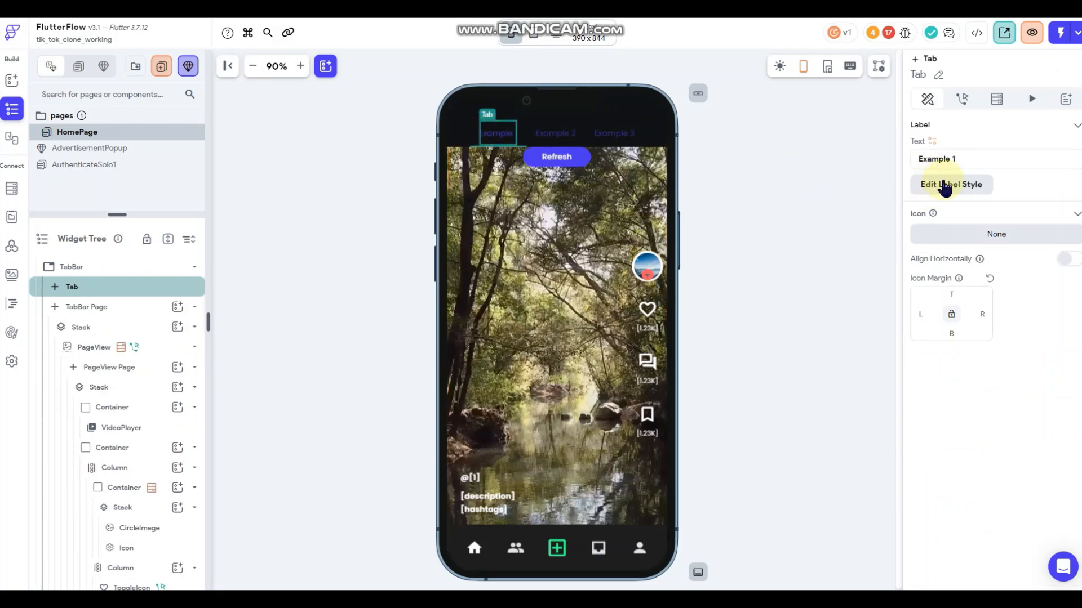
pyautogui.scroll(-2, 970, 357)
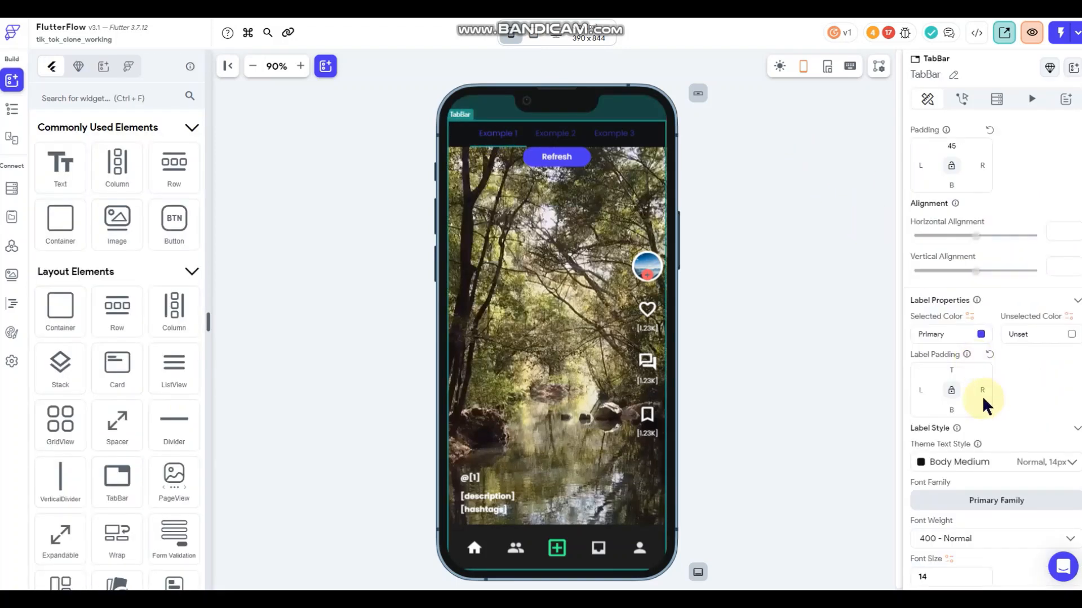
pyautogui.click(982, 335)
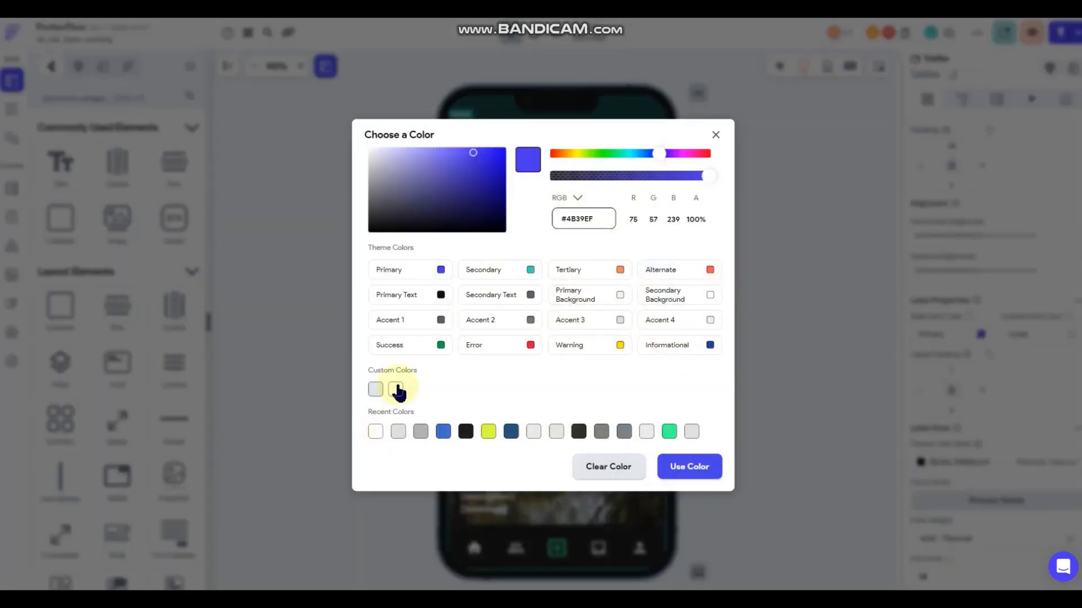
pyautogui.click(708, 297)
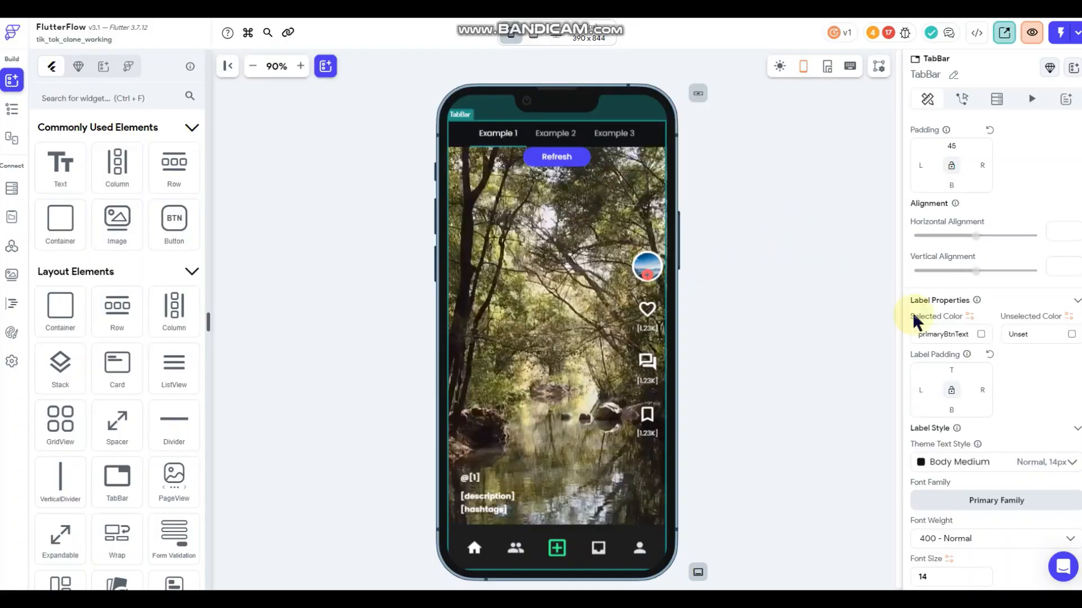
# Set the font weight of the TabBar's labels to 600 - Semi Bold.
pyautogui.scroll(-1, 947, 338)
pyautogui.scroll(-2, 979, 361)
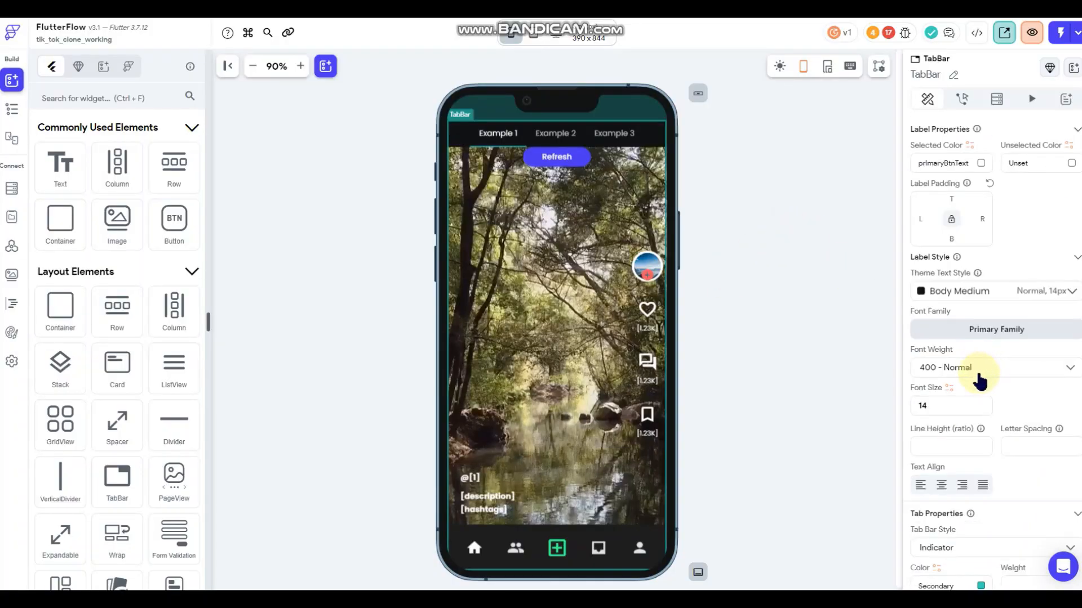
pyautogui.click(977, 368)
pyautogui.click(969, 429)
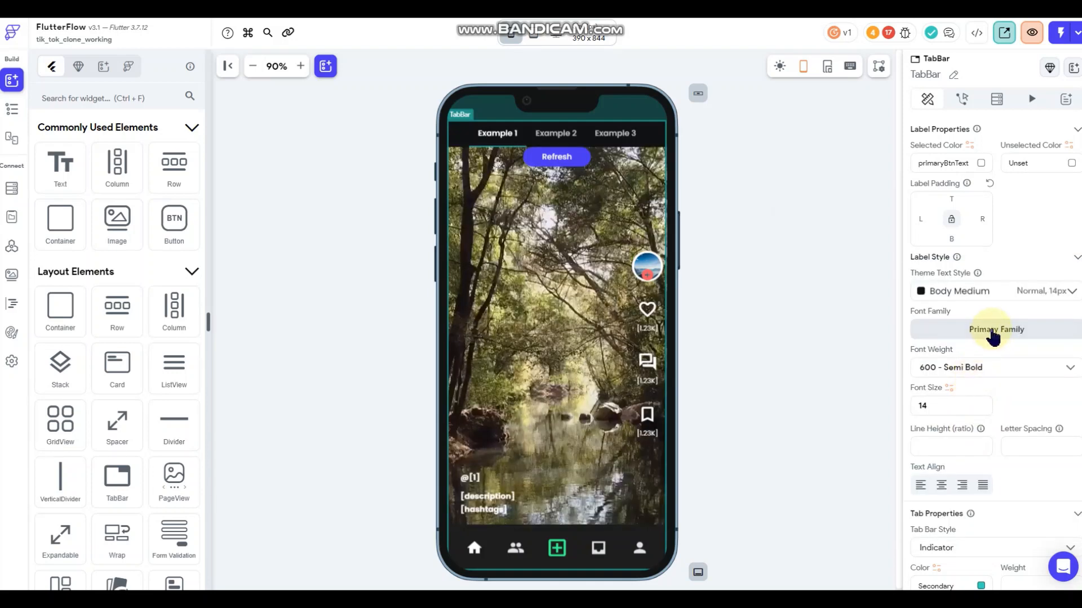
# Set the TabBar's indicator color to the custom color primaryBtnText.
pyautogui.scroll(-3, 992, 330)
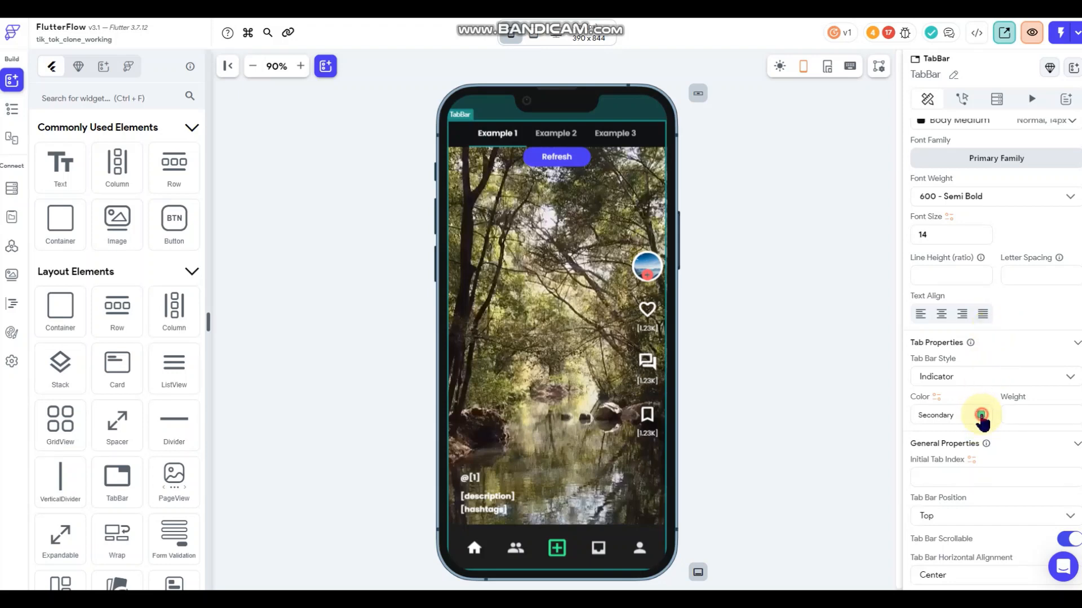
pyautogui.click(980, 417)
pyautogui.click(398, 390)
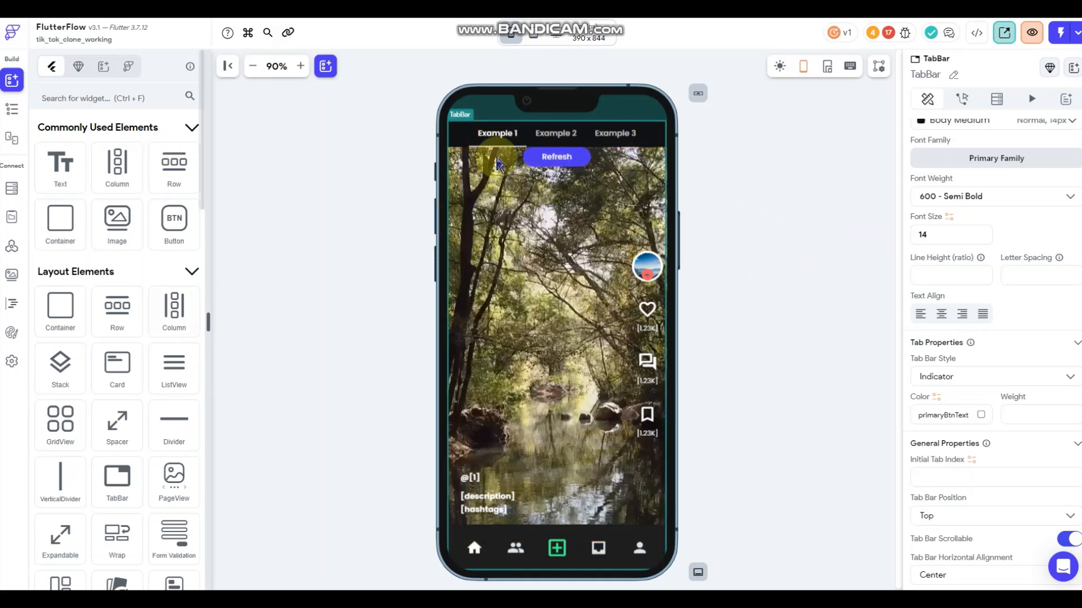
# Collapse the first tab's Stack in the widget tree and check how the TabBar's tabs and pages are laid out.
pyautogui.click(11, 109)
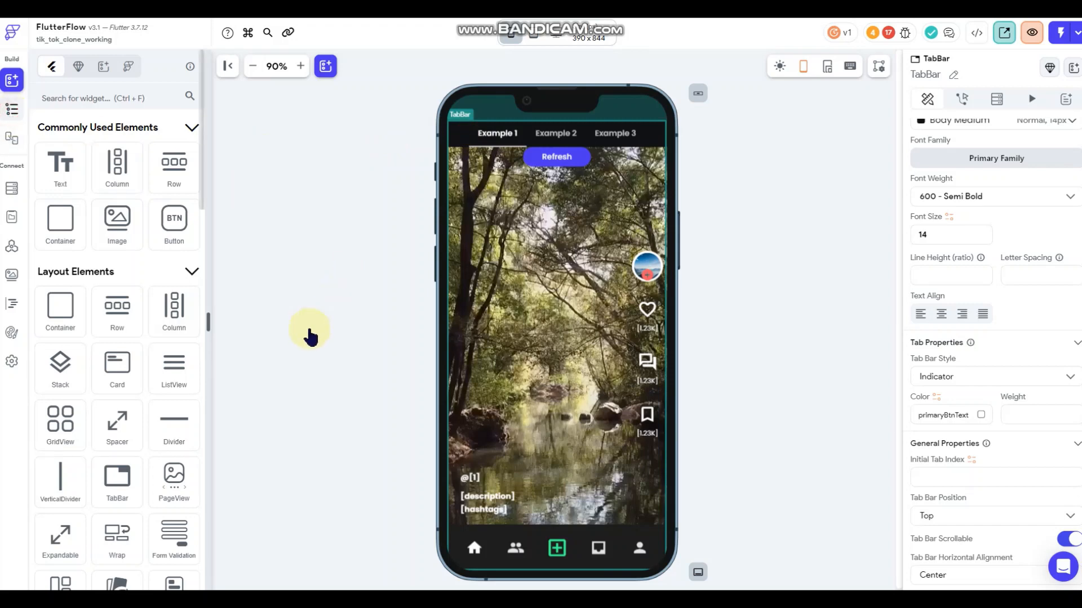
pyautogui.scroll(-3, 132, 346)
pyautogui.scroll(2, 127, 341)
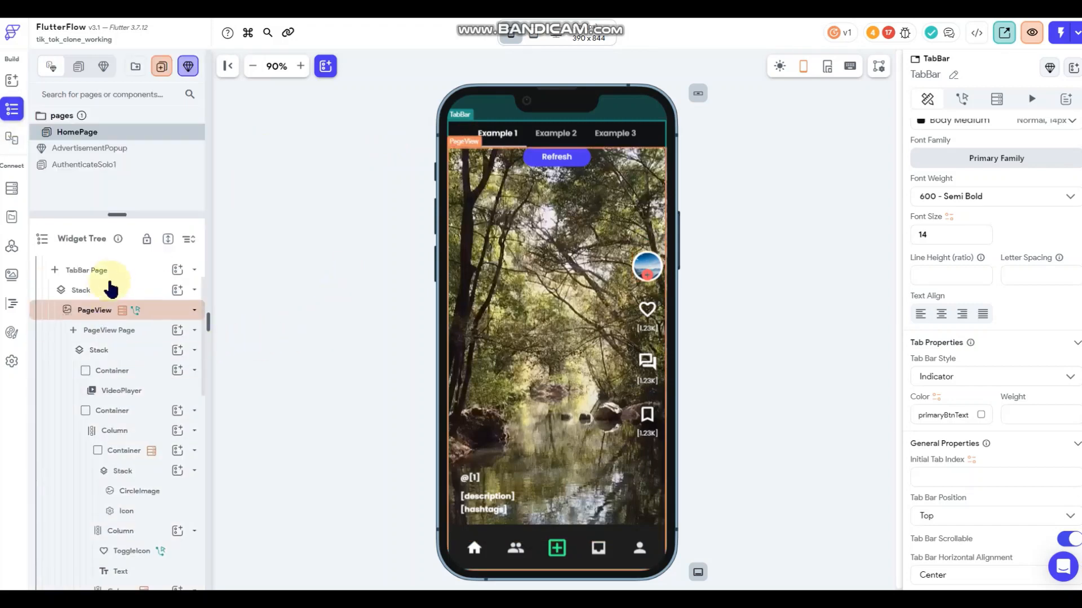
pyautogui.click(194, 291)
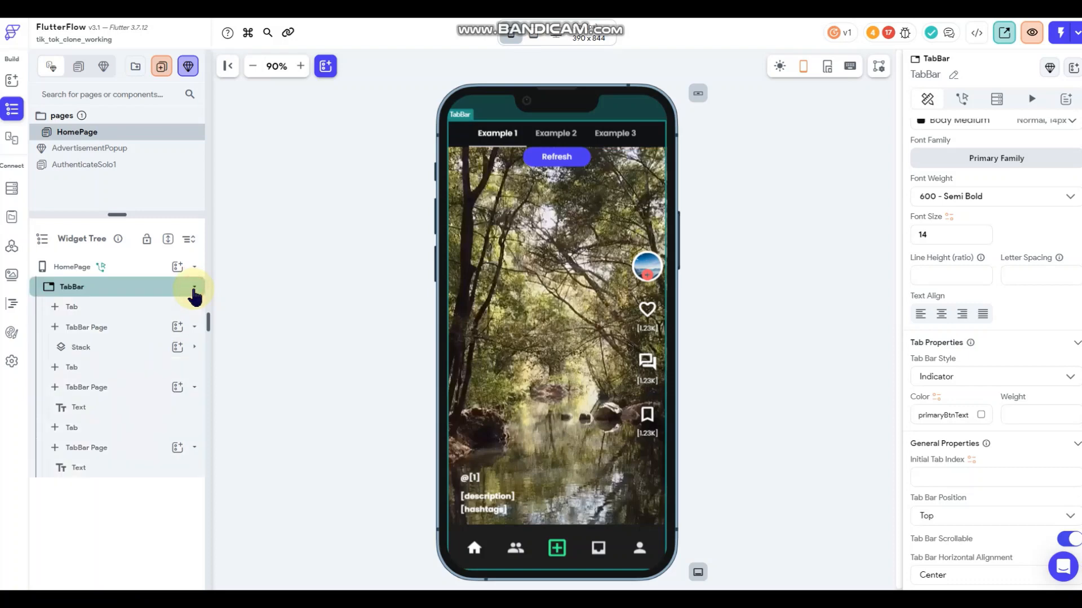
pyautogui.click(104, 349)
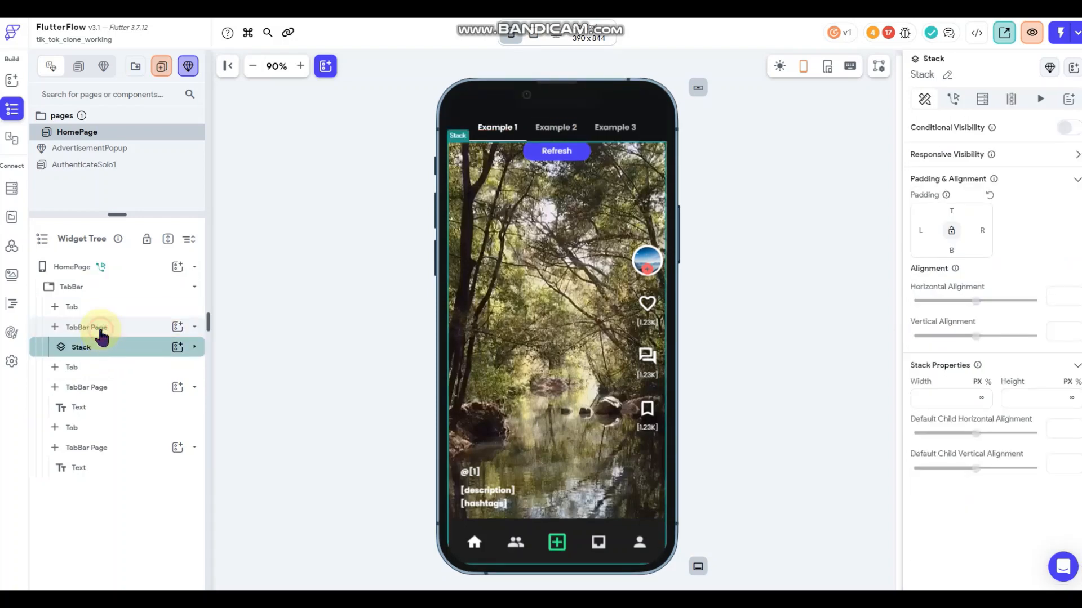
pyautogui.click(101, 332)
pyautogui.click(101, 346)
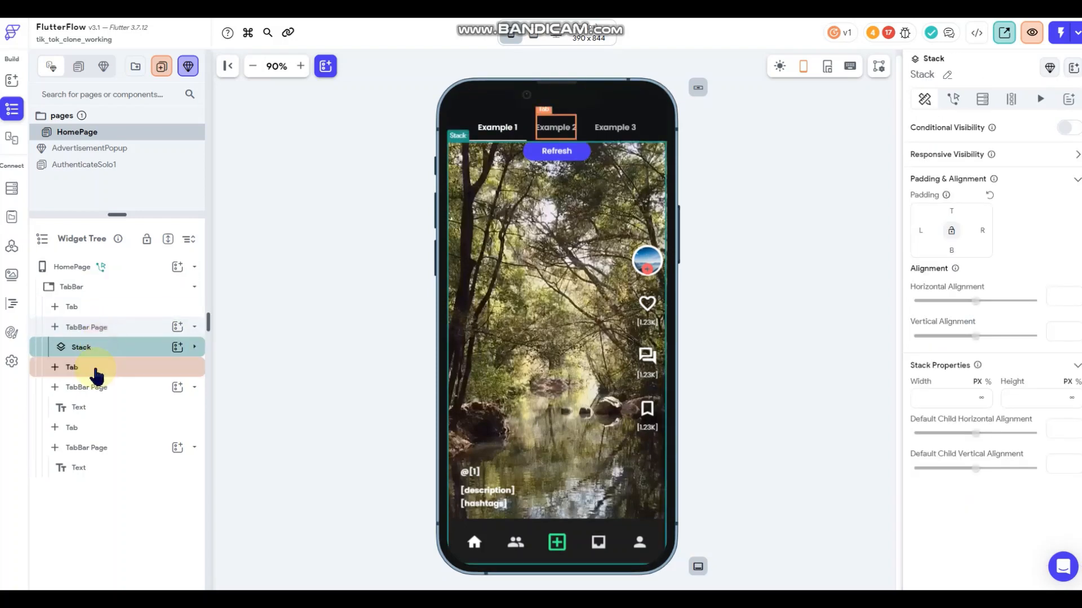
pyautogui.click(96, 372)
pyautogui.click(97, 353)
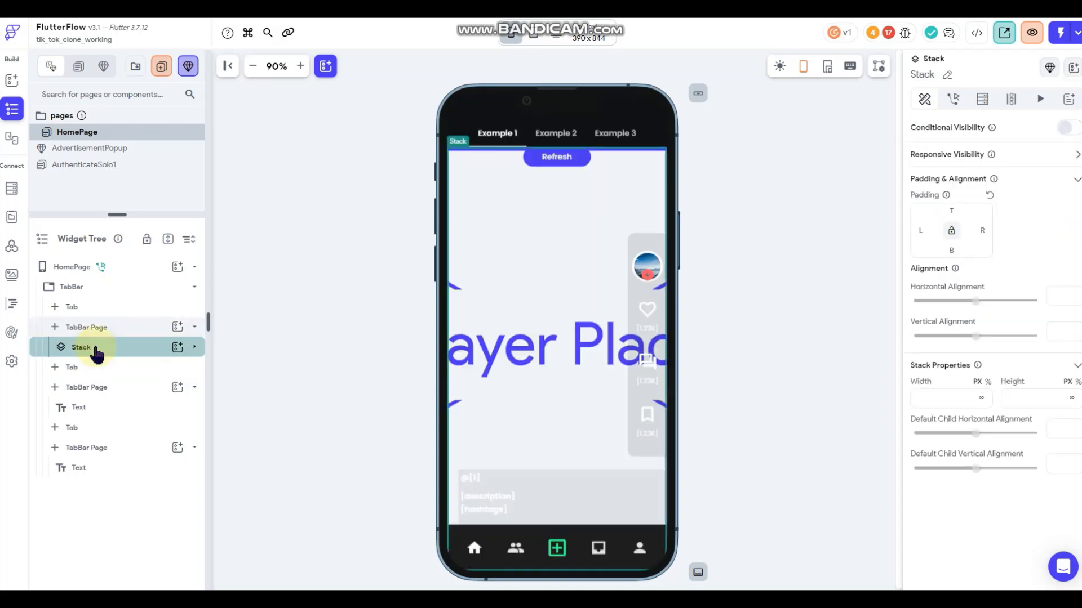
# Delete the placeholder Text widgets from the Example 2 and Example 3 tab pages and select the TabBar.
pyautogui.click(91, 372)
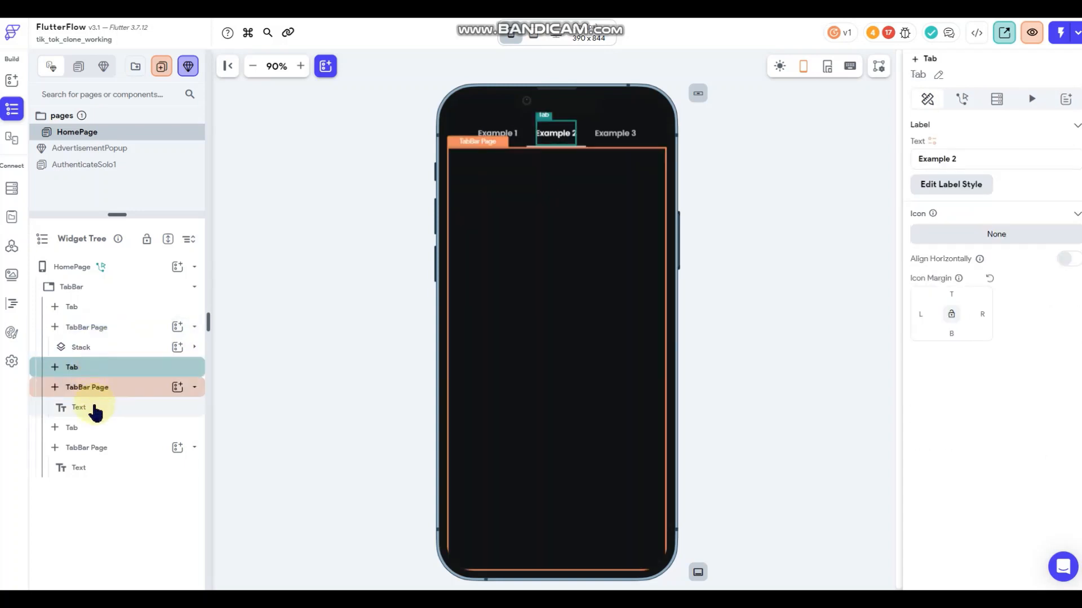
pyautogui.click(93, 410)
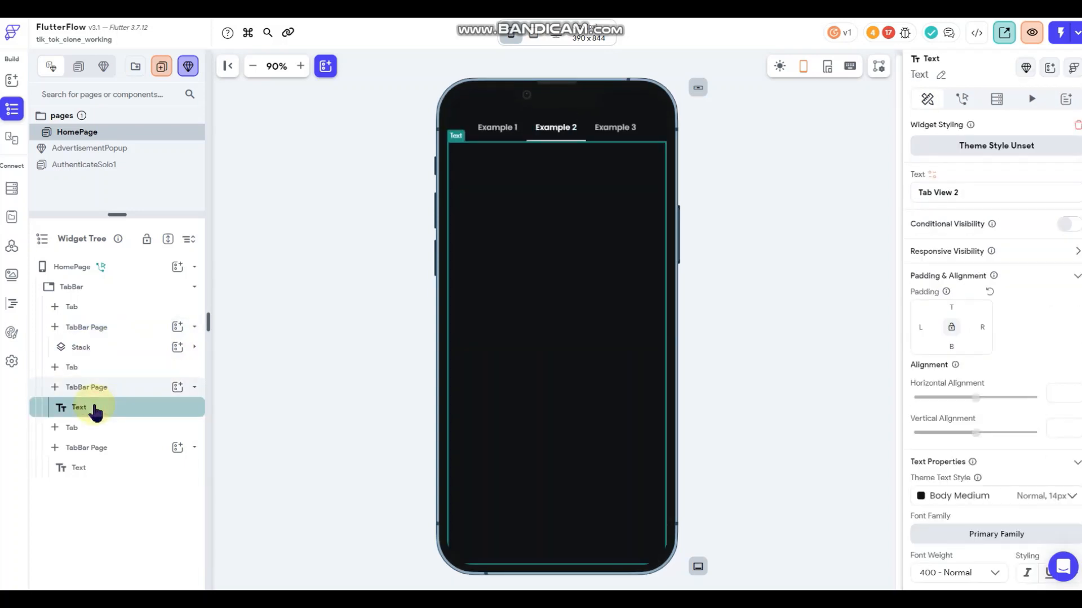
pyautogui.moveTo(96, 413); pyautogui.dragTo(82, 459)
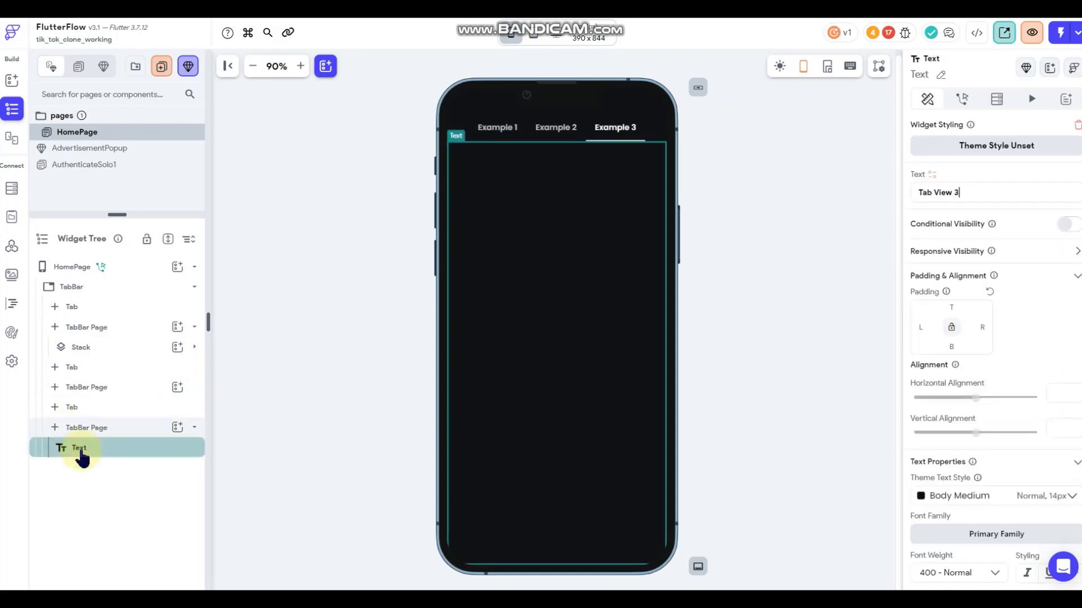
pyautogui.press('Delete')
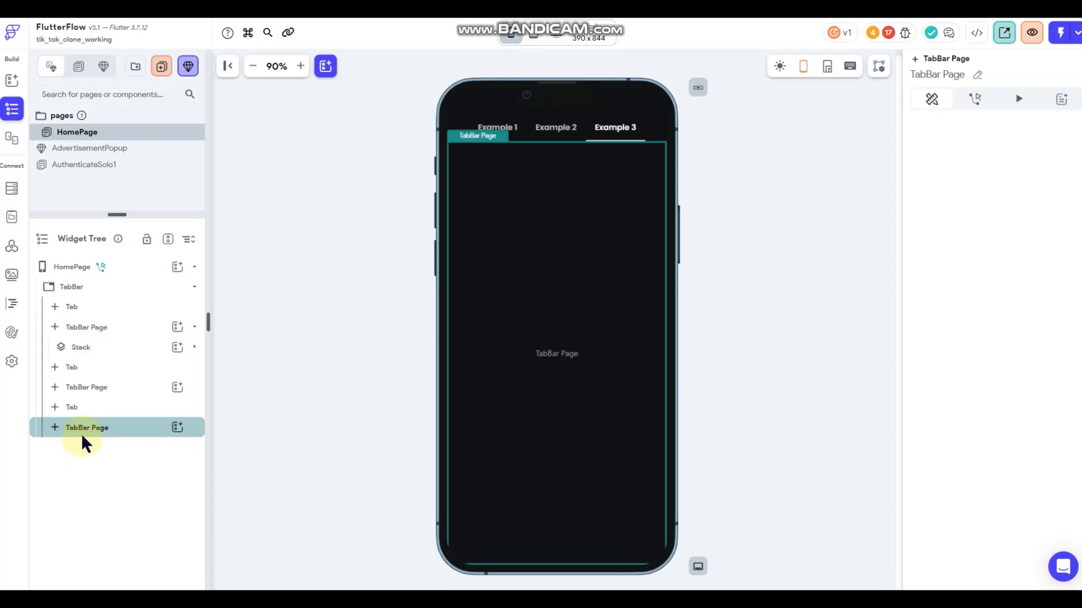
pyautogui.click(97, 289)
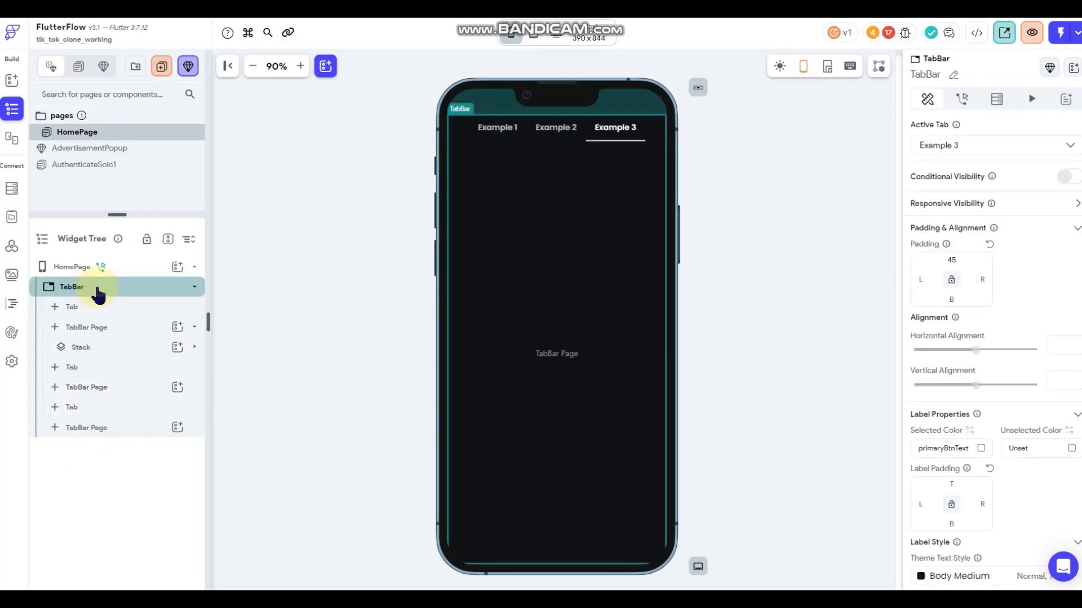
# Change the label of the TabBar's first tab to "Discover".
pyautogui.click(105, 324)
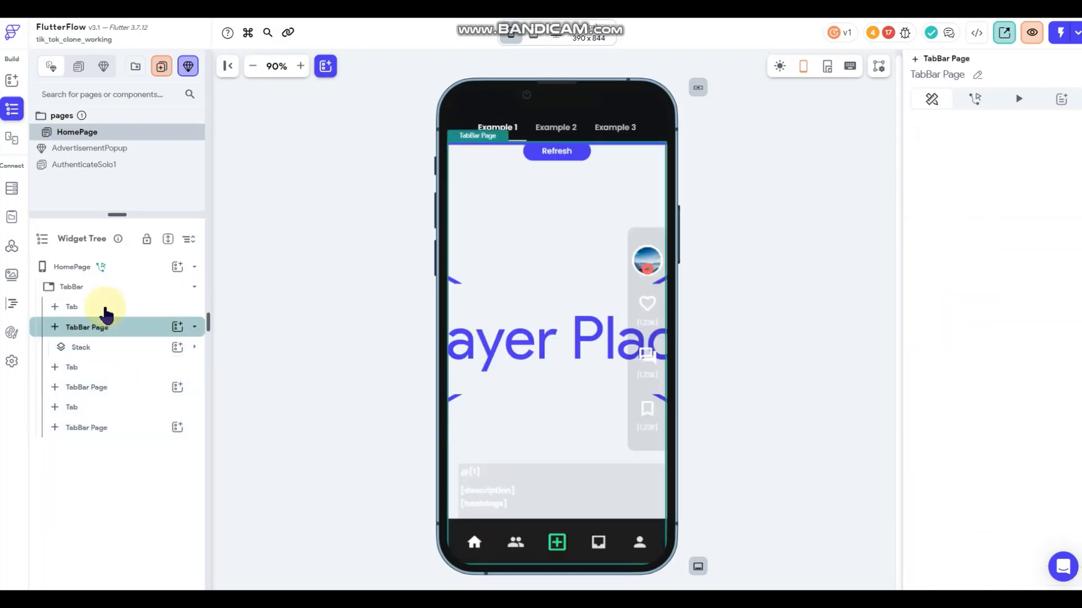
pyautogui.click(104, 308)
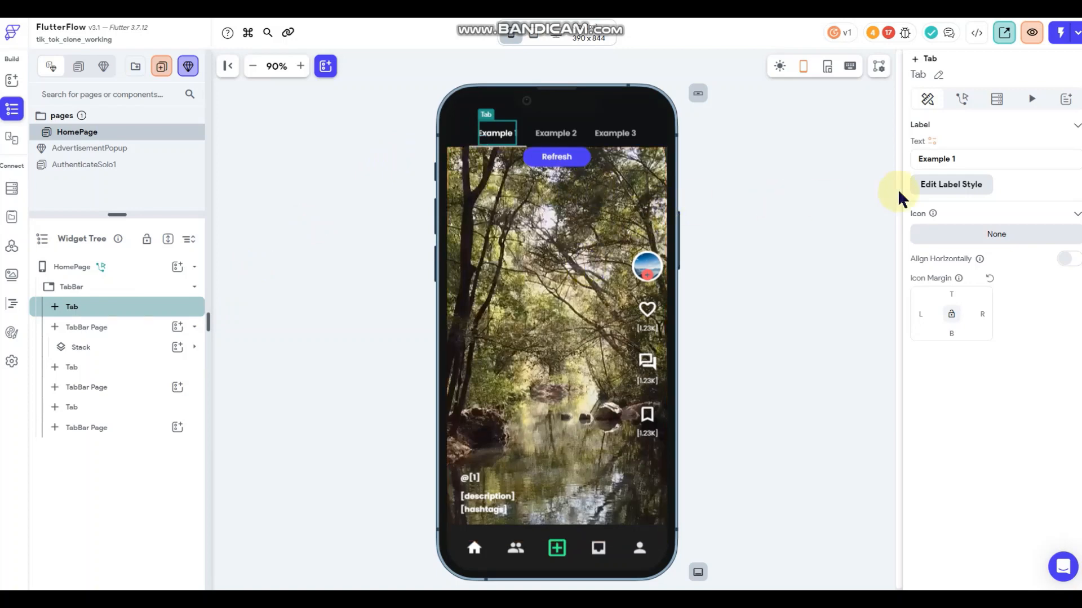
pyautogui.click(961, 158)
pyautogui.hotkey('ctrl', 'a')
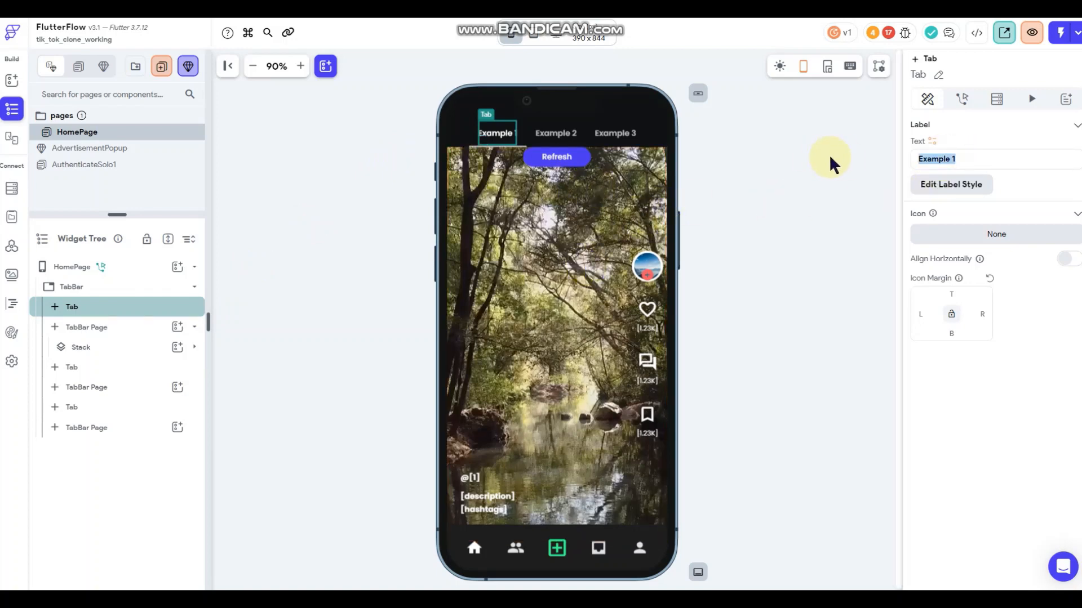
pyautogui.write('Discover')
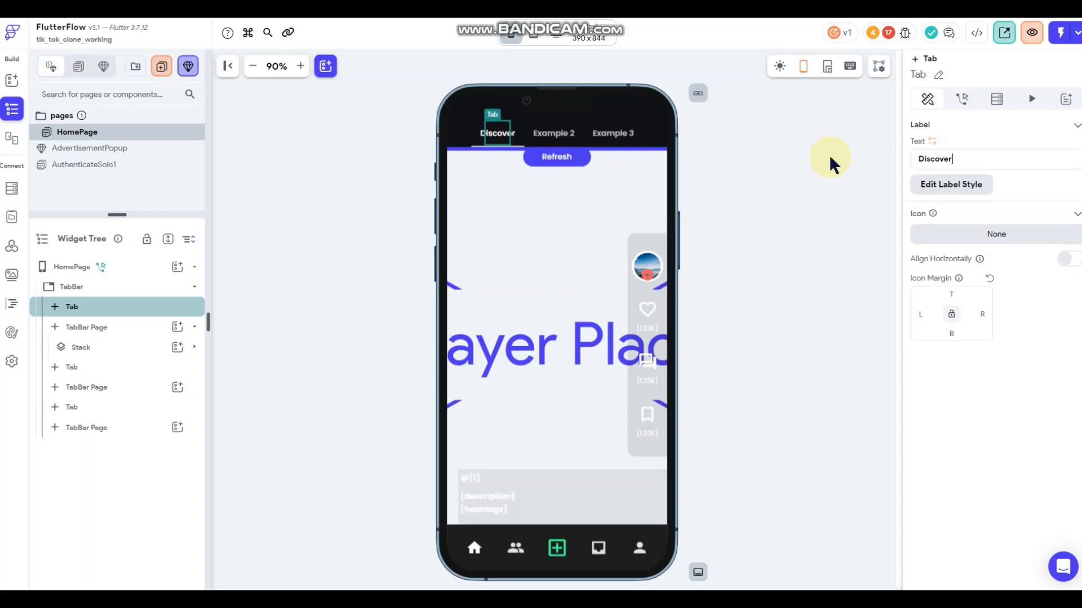
# Change the label of the TabBar's second tab to "Following".
pyautogui.click(554, 133)
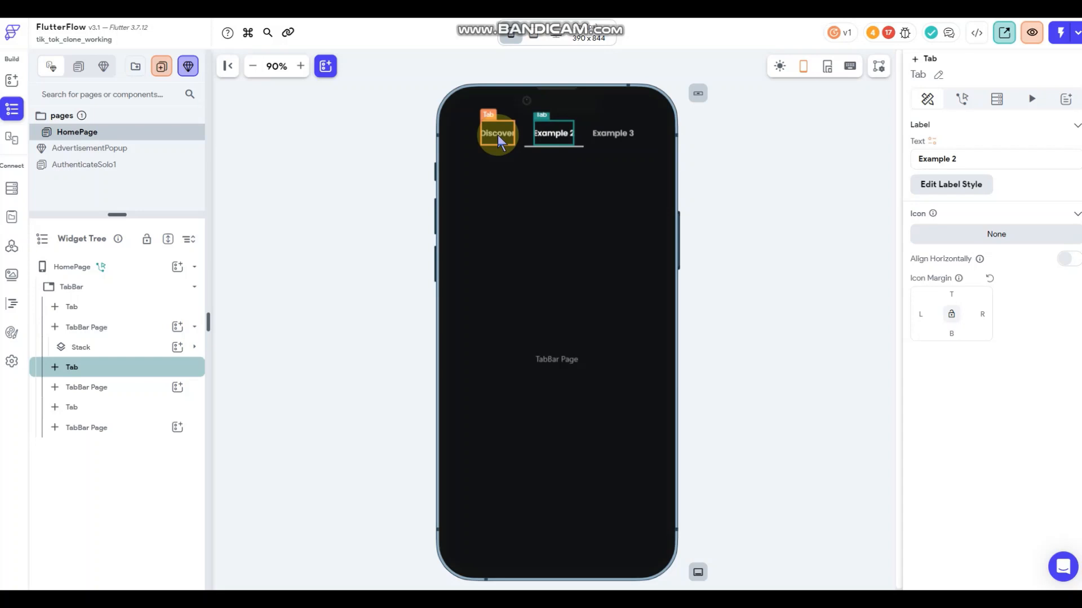
pyautogui.click(956, 159)
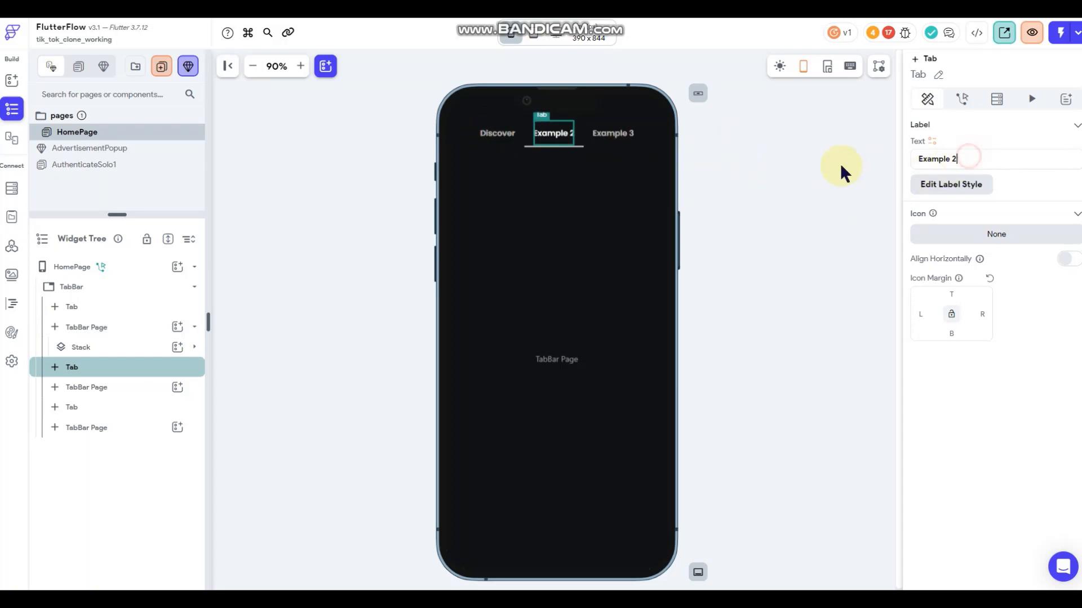
pyautogui.hotkey('ctrl', 'a')
pyautogui.write('Following')
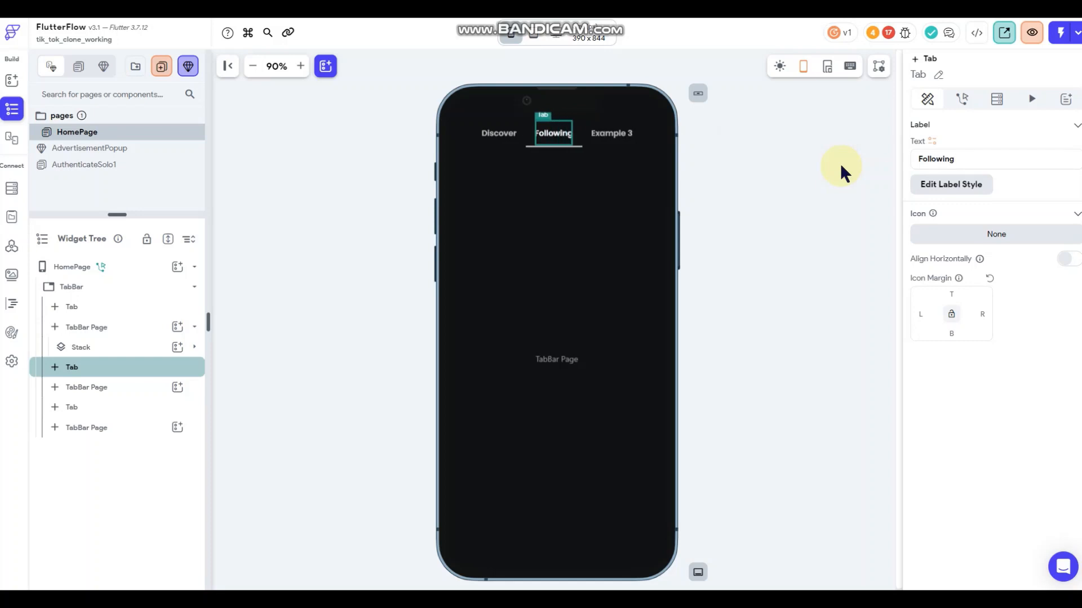
# Change the label of the TabBar's third tab to "Live".
pyautogui.click(613, 134)
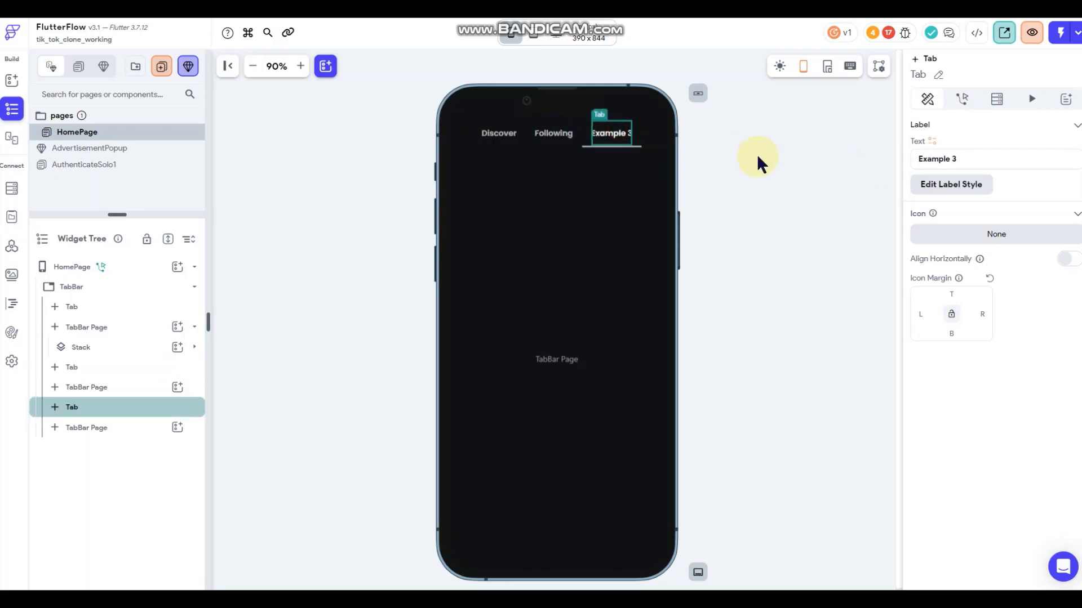
pyautogui.click(965, 158)
pyautogui.hotkey('ctrl', 'a')
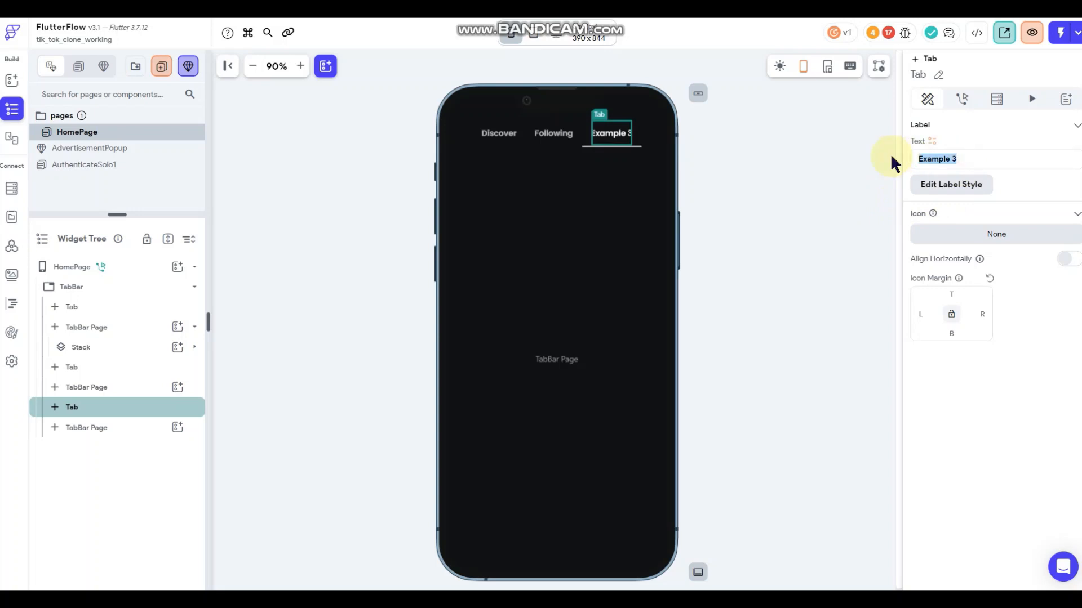
pyautogui.write('Live')
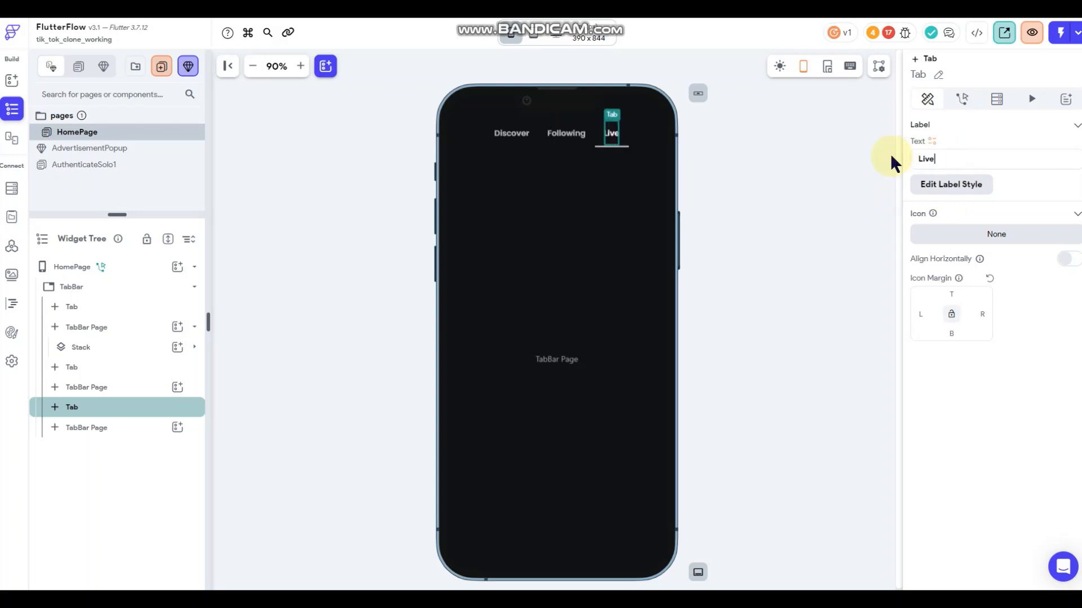
pyautogui.click(773, 256)
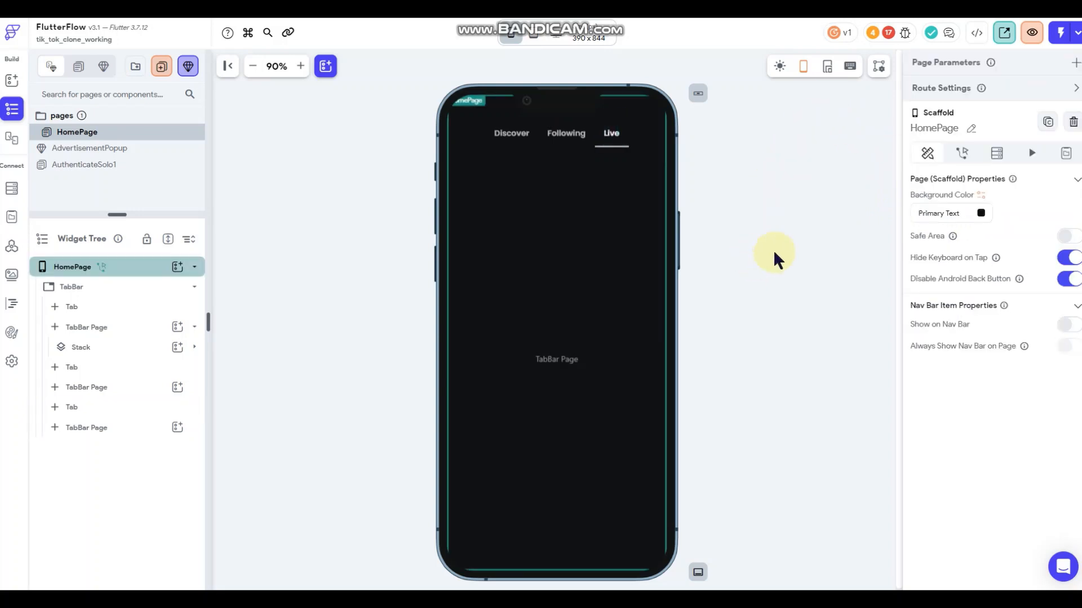
# Preview the Following and Discover tabs on the canvas and check the page layout under the Discover tab.
pyautogui.click(560, 137)
pyautogui.click(520, 138)
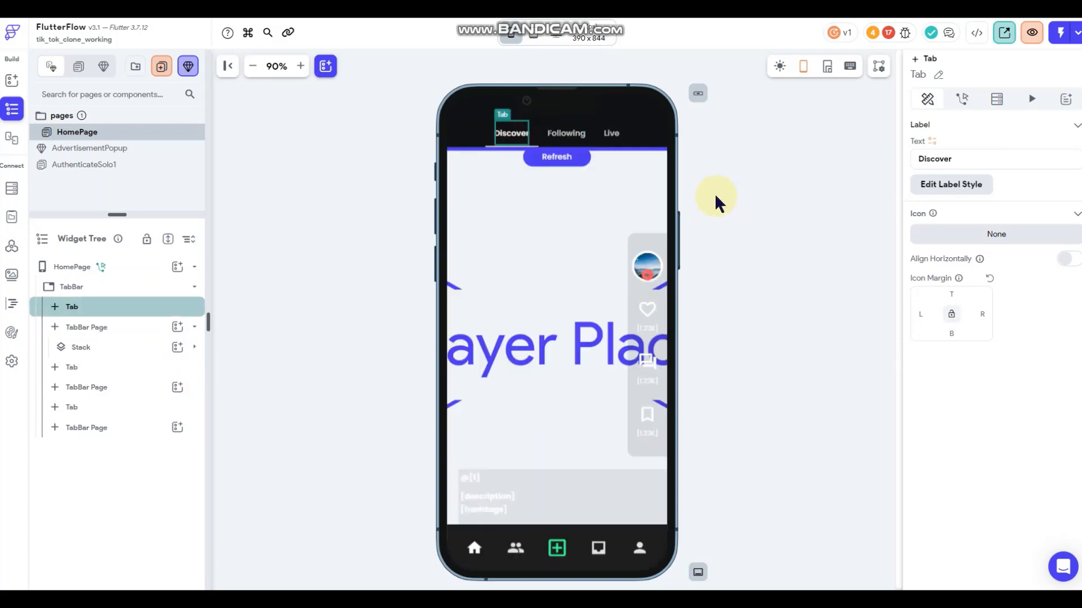
pyautogui.click(742, 192)
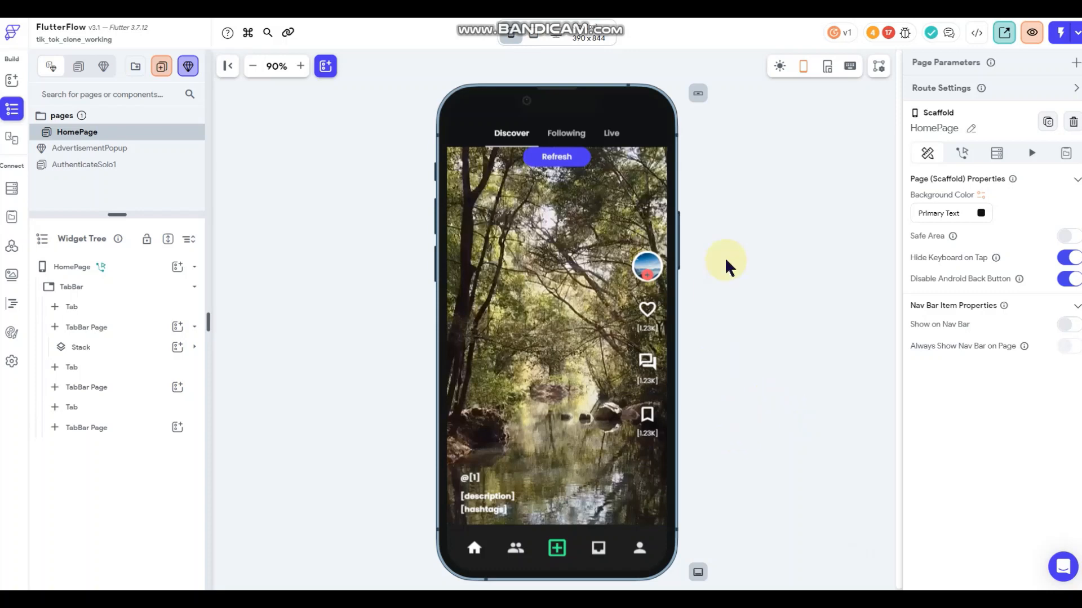
pyautogui.click(644, 124)
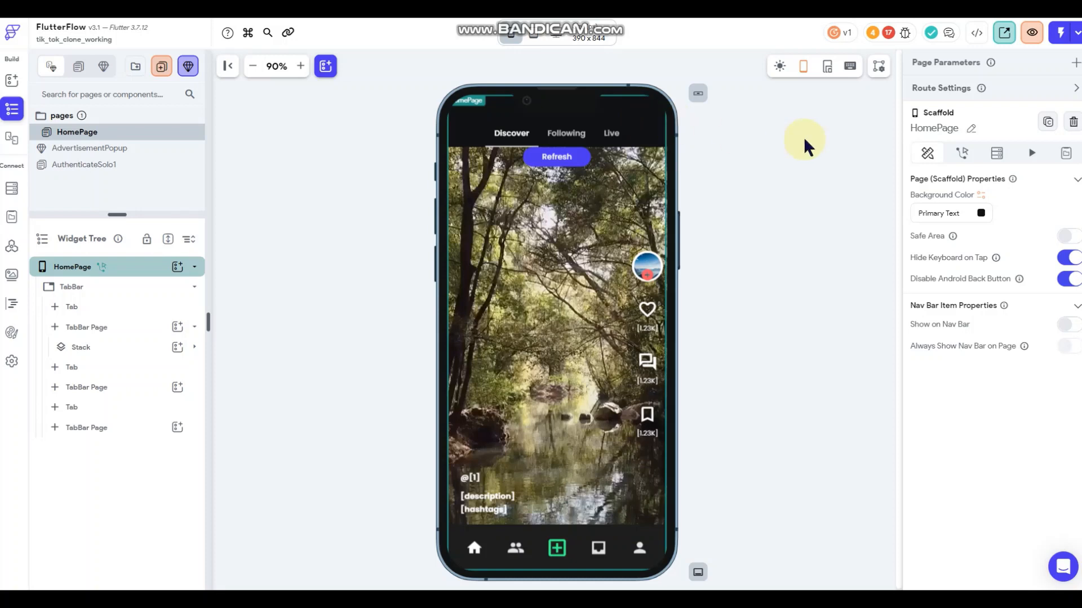
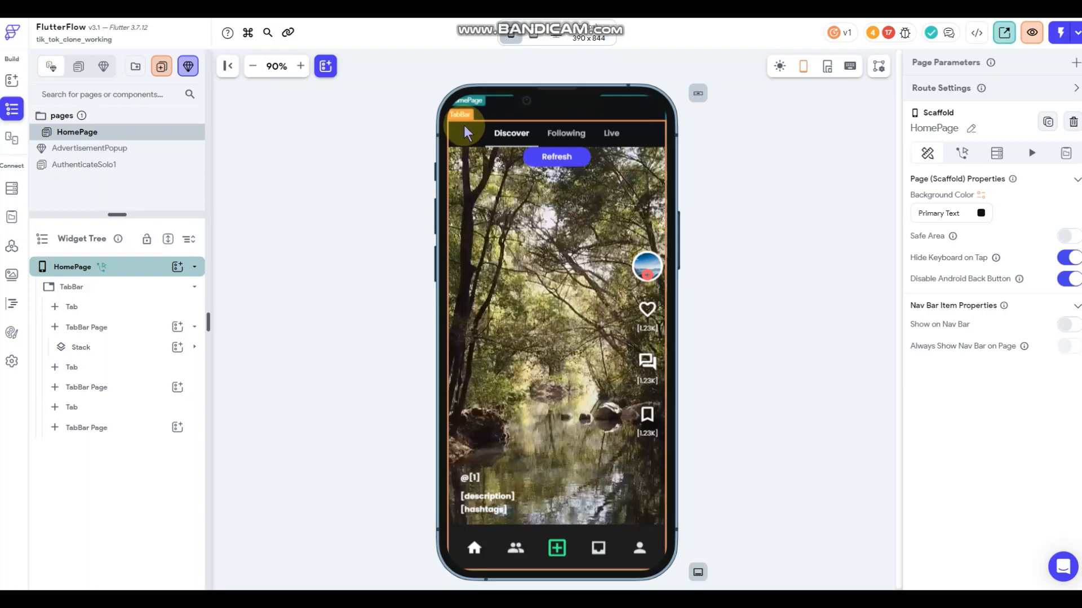
# Cut the whole TabBar, including its tabs and pages, out of the HomePage.
pyautogui.click(84, 289)
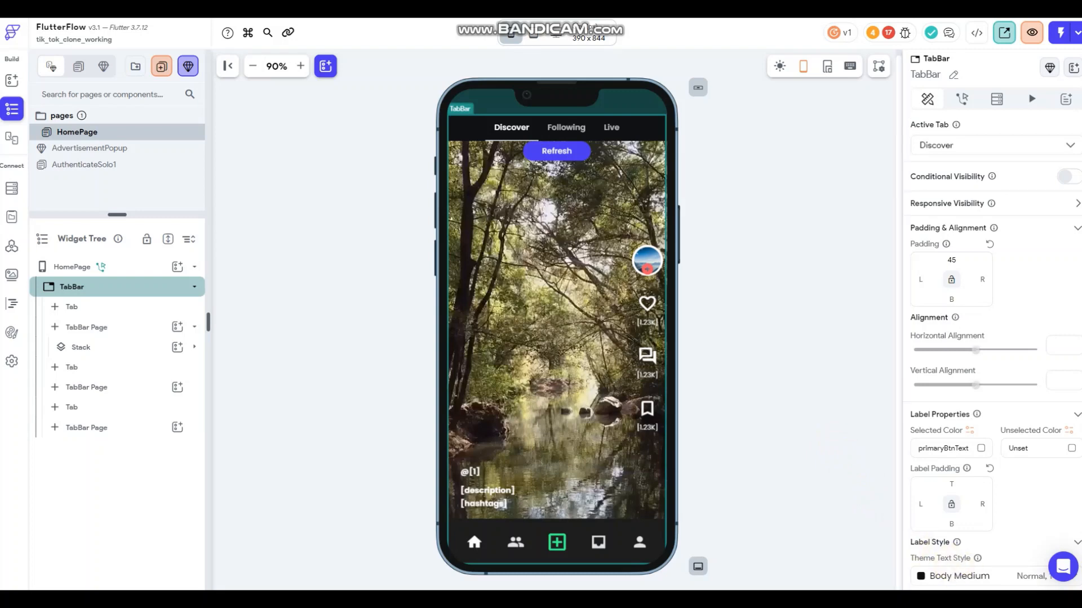
pyautogui.click(799, 405)
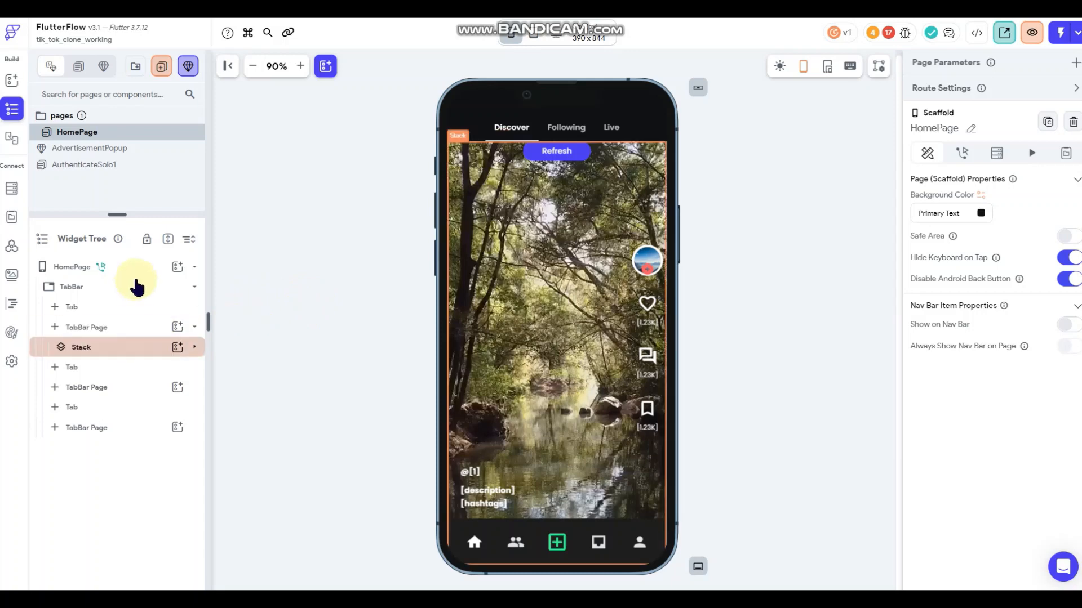
pyautogui.click(91, 292)
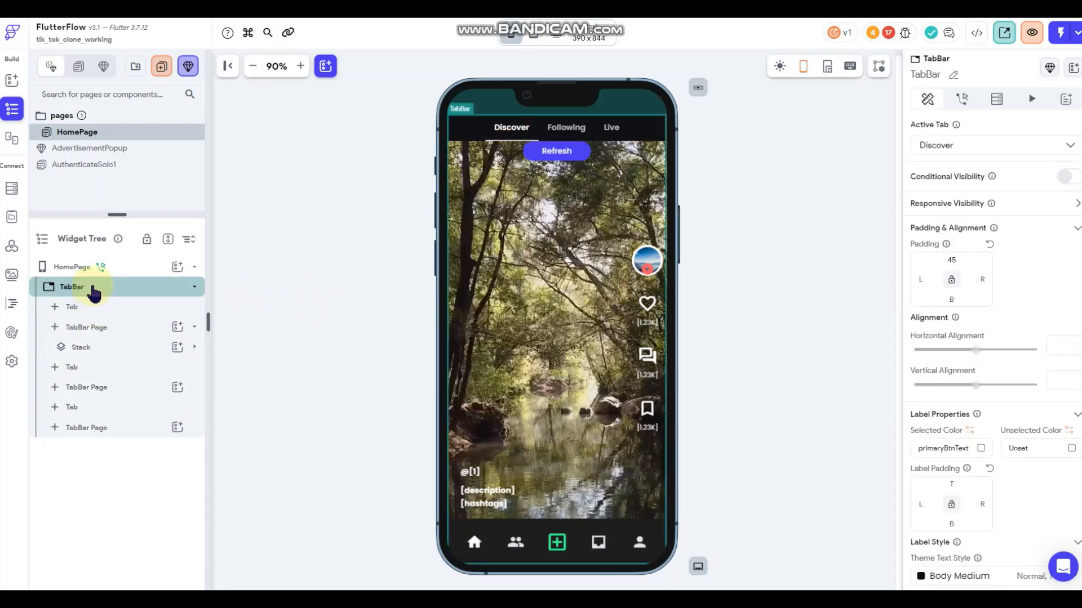
pyautogui.rightClick(90, 288)
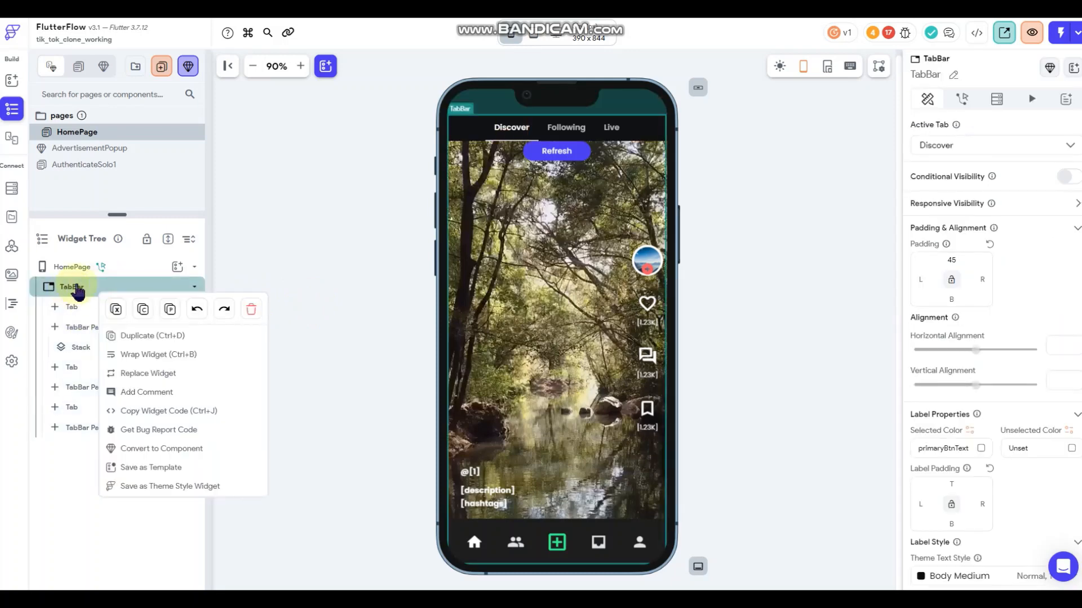
pyautogui.click(115, 309)
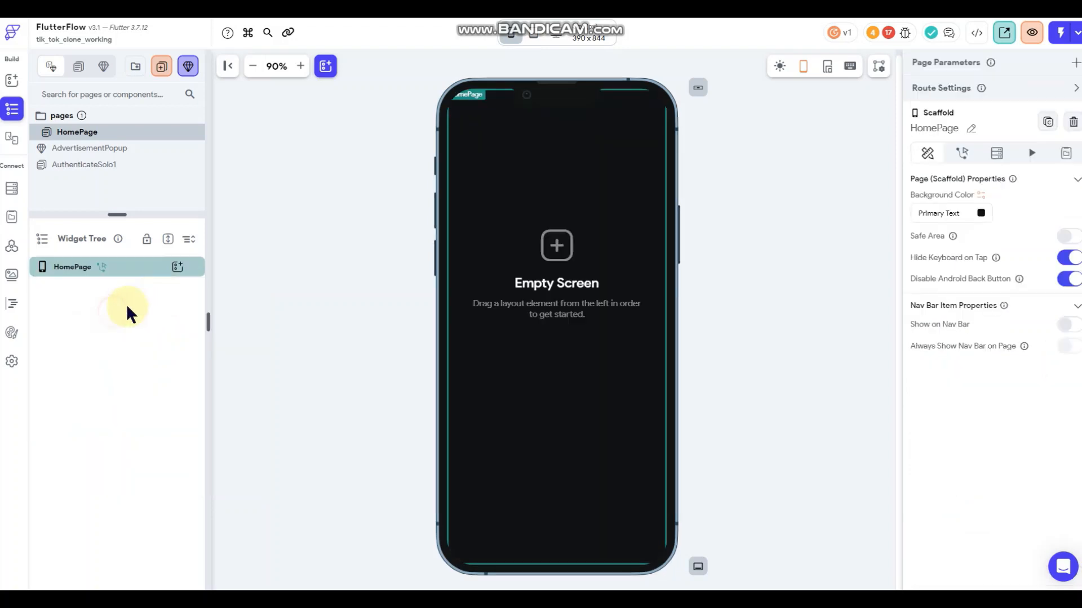
# Add a Stack as the direct child of the empty HomePage.
pyautogui.click(177, 267)
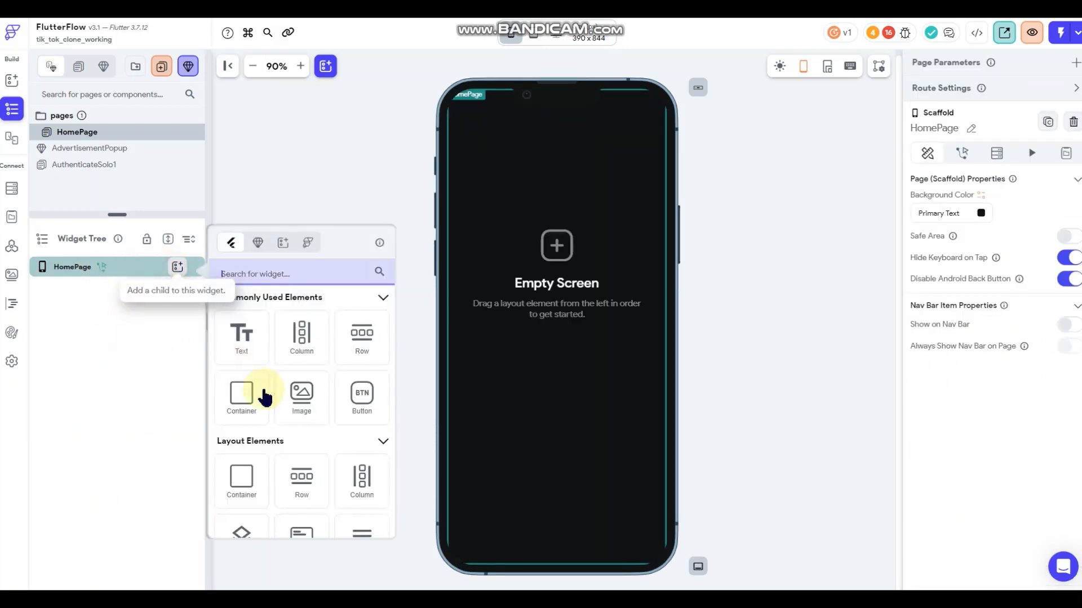
pyautogui.scroll(-1, 265, 395)
pyautogui.click(236, 480)
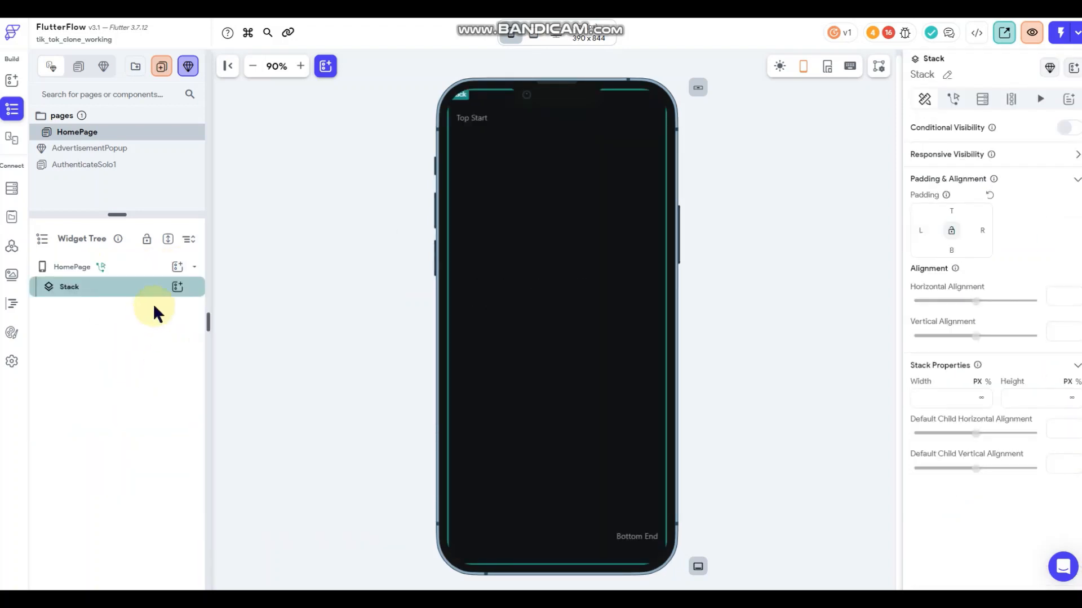
# Add an IconButton as a child of the HomePage's Stack.
pyautogui.click(177, 288)
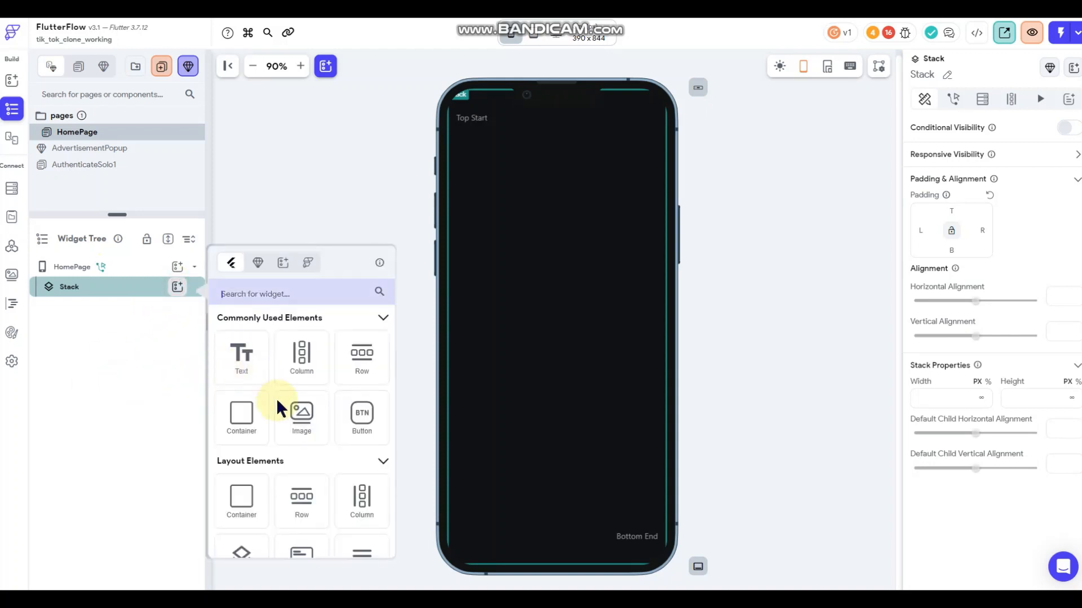
pyautogui.scroll(-10, 310, 433)
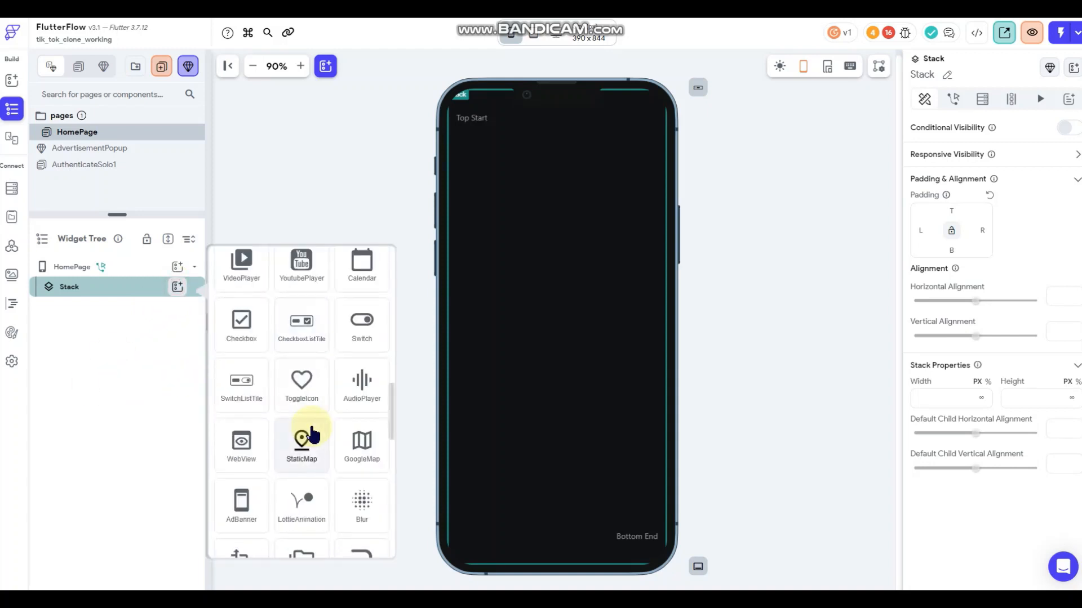
pyautogui.scroll(5, 309, 428)
pyautogui.click(241, 429)
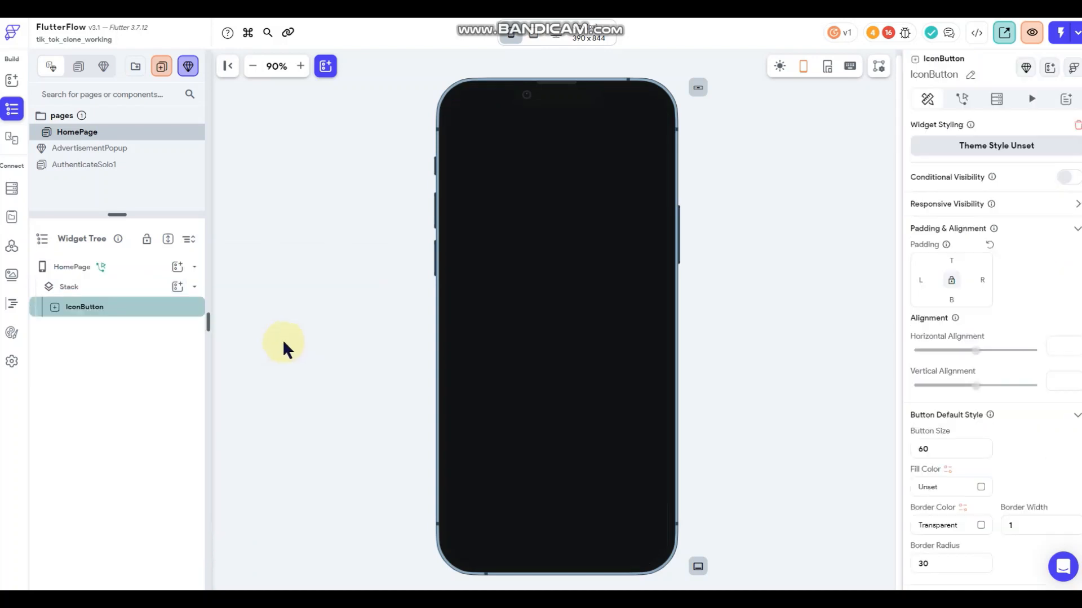
# Give the IconButton in the Stack a top padding of 45.
pyautogui.click(950, 261)
pyautogui.write('45')
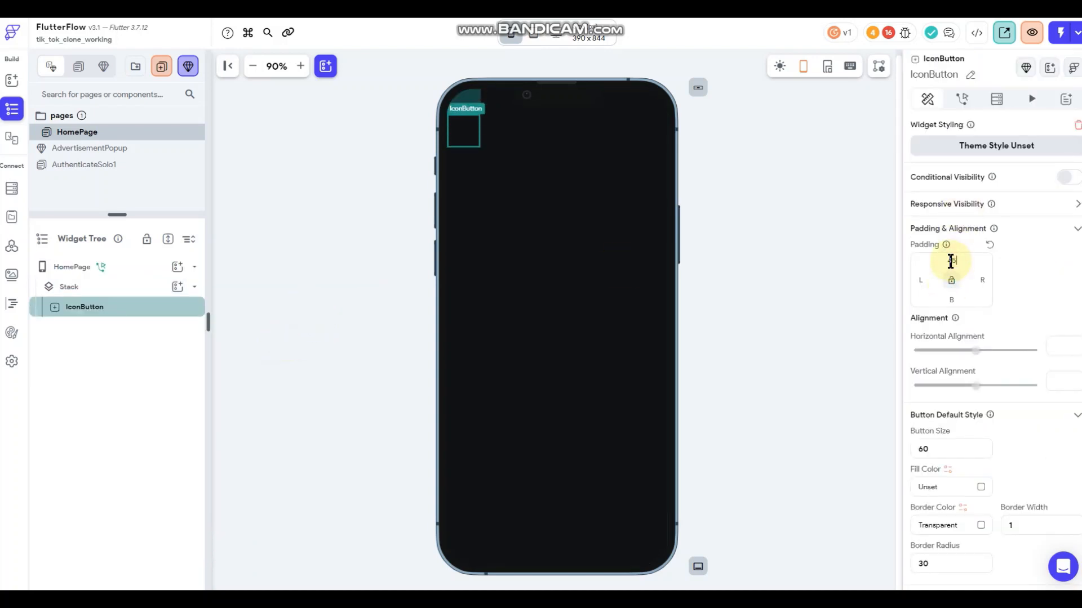
pyautogui.rightClick(463, 132)
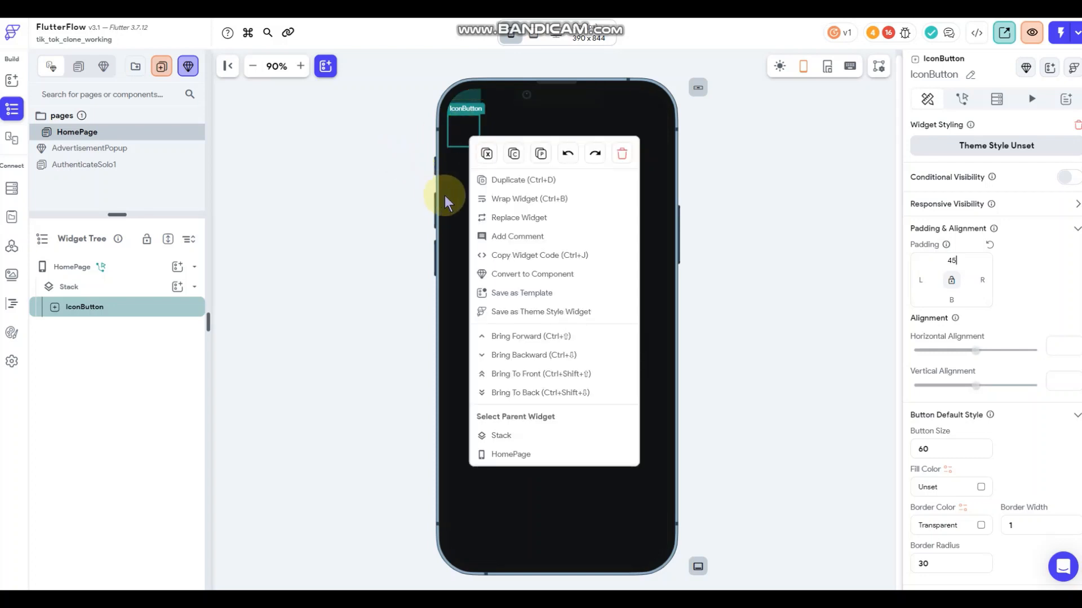
pyautogui.click(786, 282)
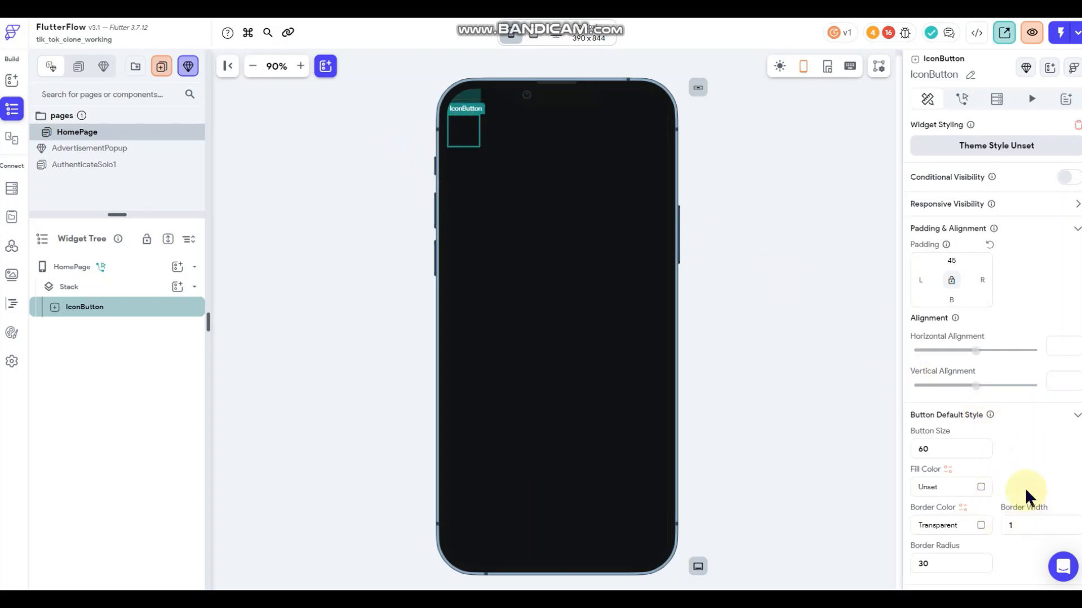
# Set the IconButton's icon color to the recent translucent white, #E1FFFFFF.
pyautogui.scroll(-4, 1042, 482)
pyautogui.click(1071, 446)
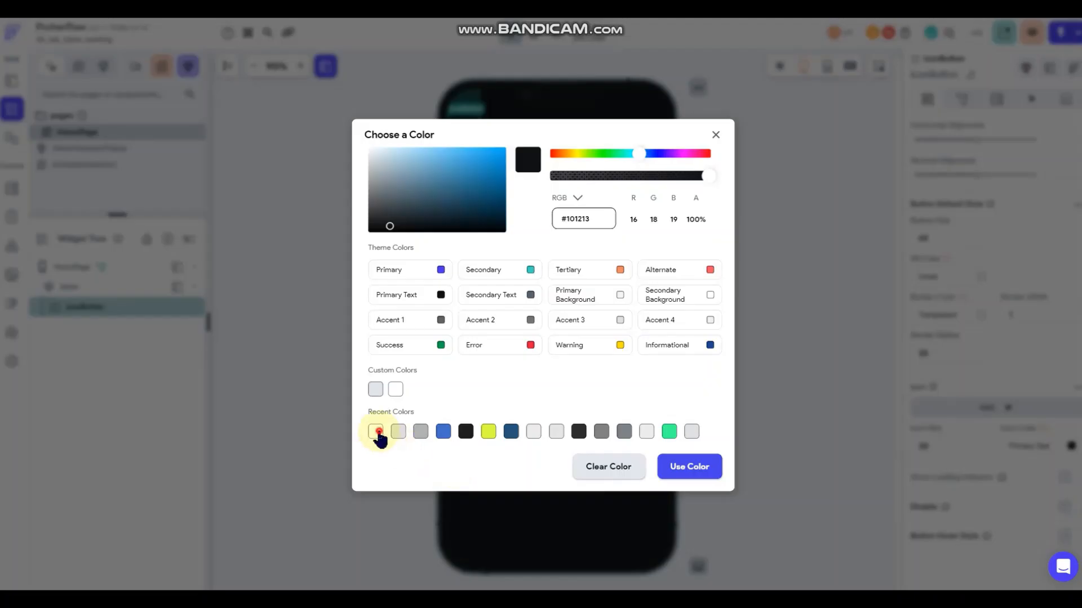
pyautogui.click(376, 431)
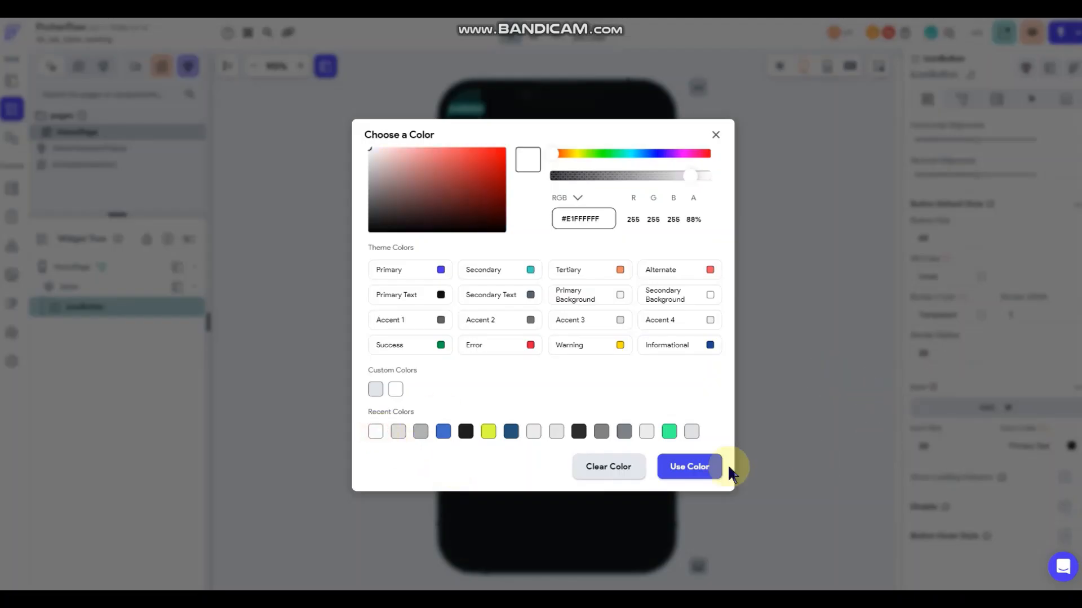
pyautogui.click(705, 468)
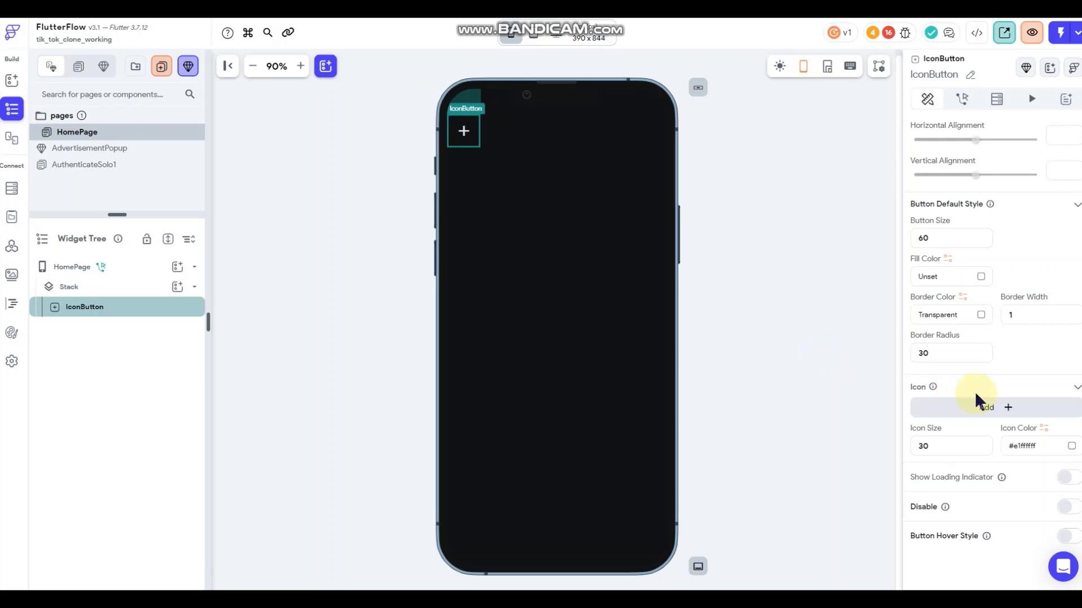
# Duplicate the IconButton and align the copy to the screen's upper-right corner with horizontal alignment 1 and vertical alignment -1.
pyautogui.rightClick(471, 130)
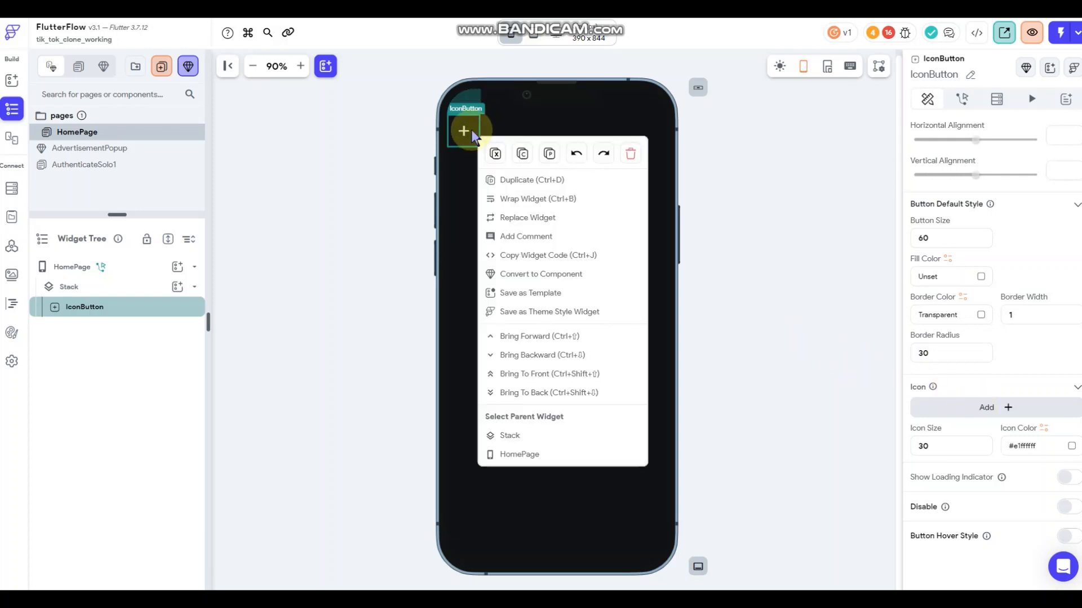
pyautogui.click(498, 181)
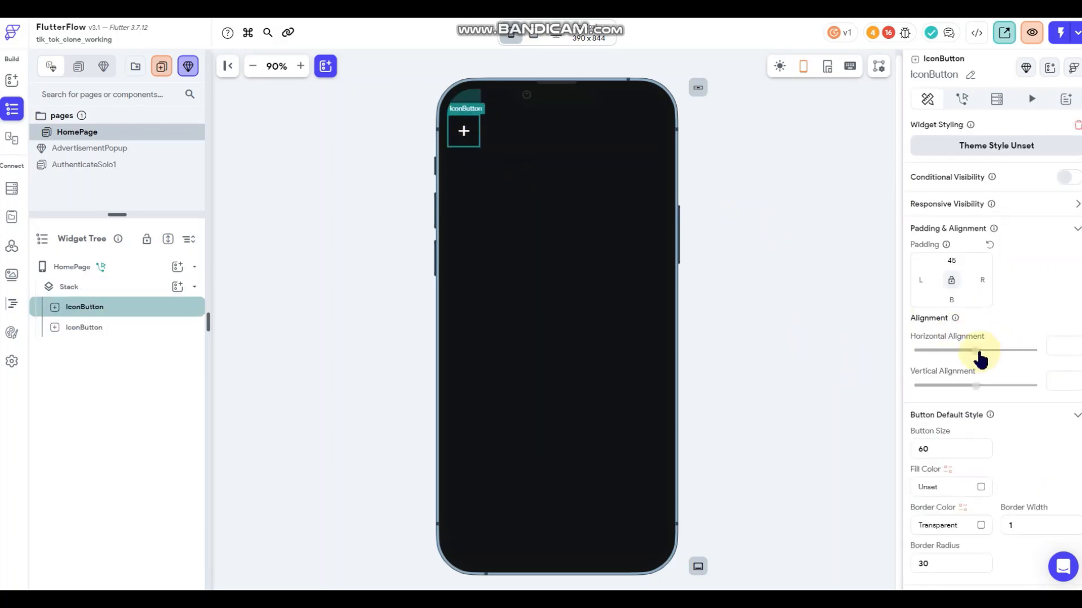
pyautogui.moveTo(980, 359); pyautogui.dragTo(1053, 350)
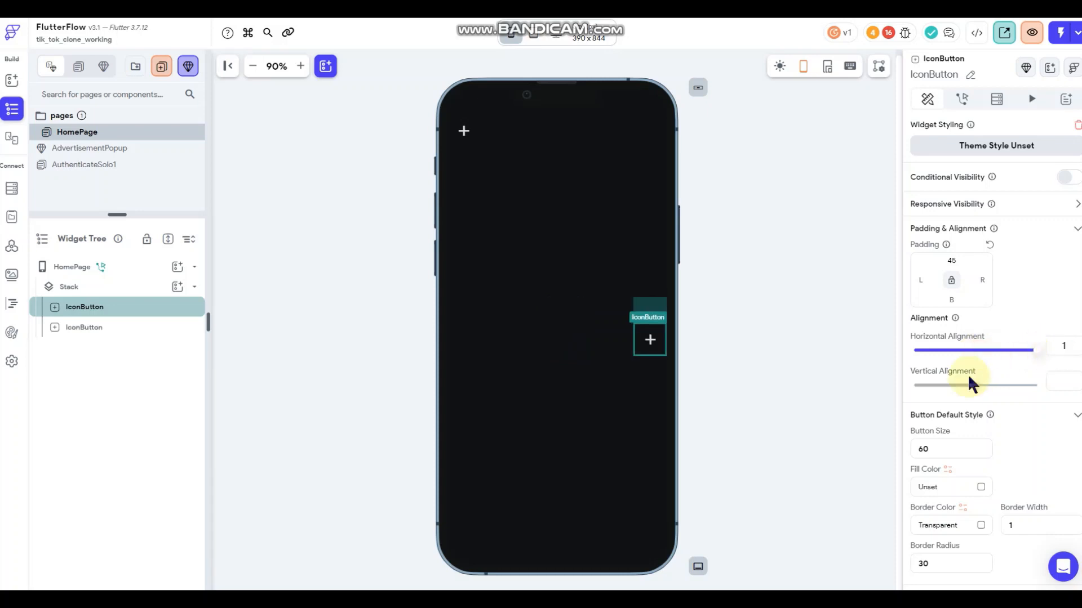
pyautogui.moveTo(974, 386); pyautogui.dragTo(881, 391)
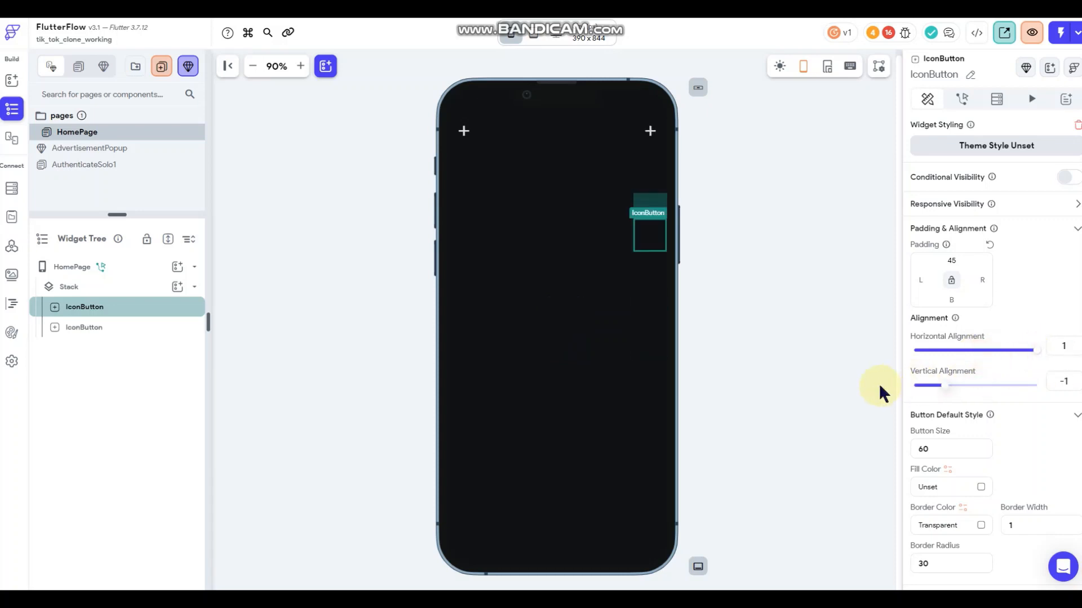
# Set the upper-right IconButton's icon to Search Sharp.
pyautogui.scroll(-4, 982, 456)
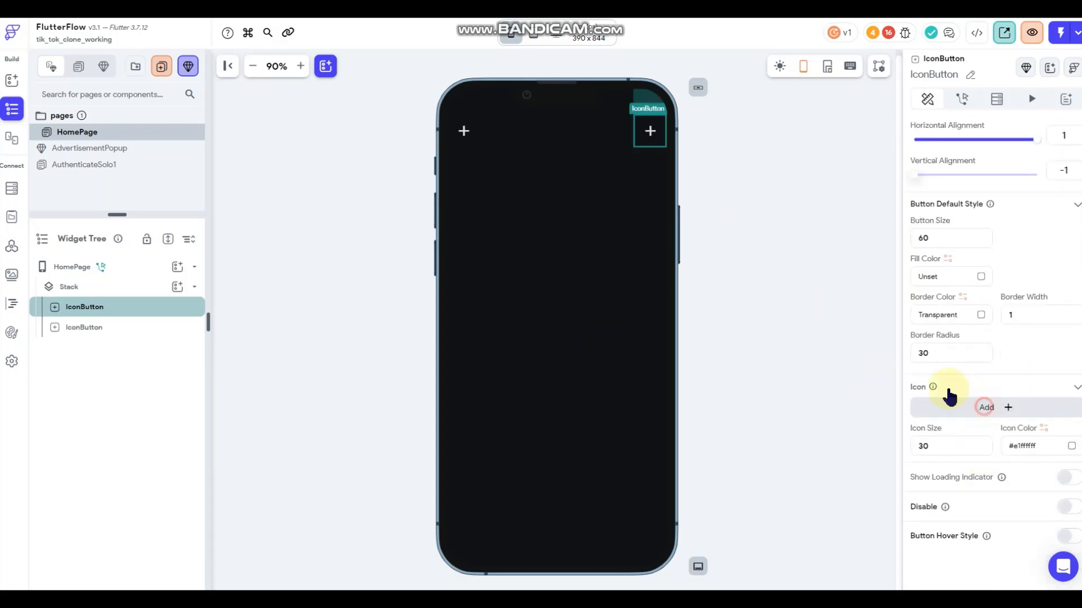
pyautogui.click(958, 406)
pyautogui.write('sear')
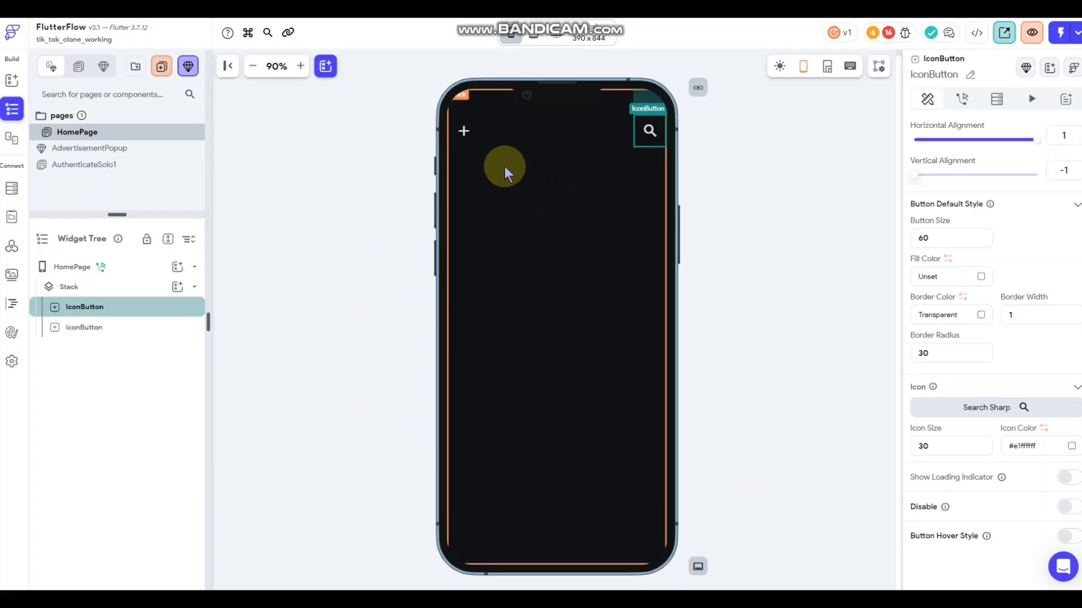
# Set the upper-left IconButton's icon to Live Tv.
pyautogui.click(463, 131)
pyautogui.click(986, 407)
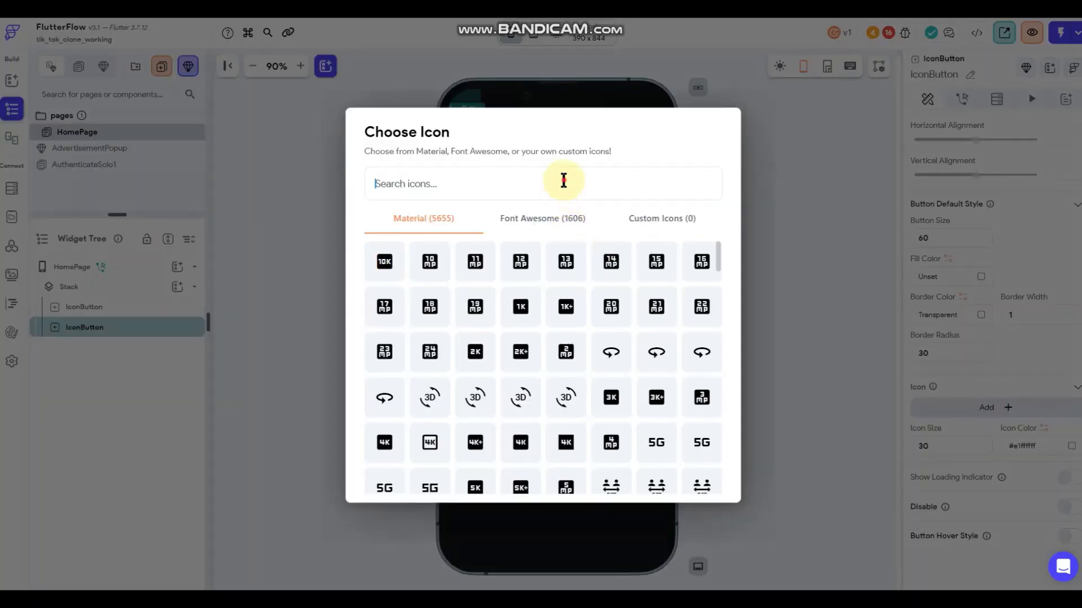
pyautogui.write('live')
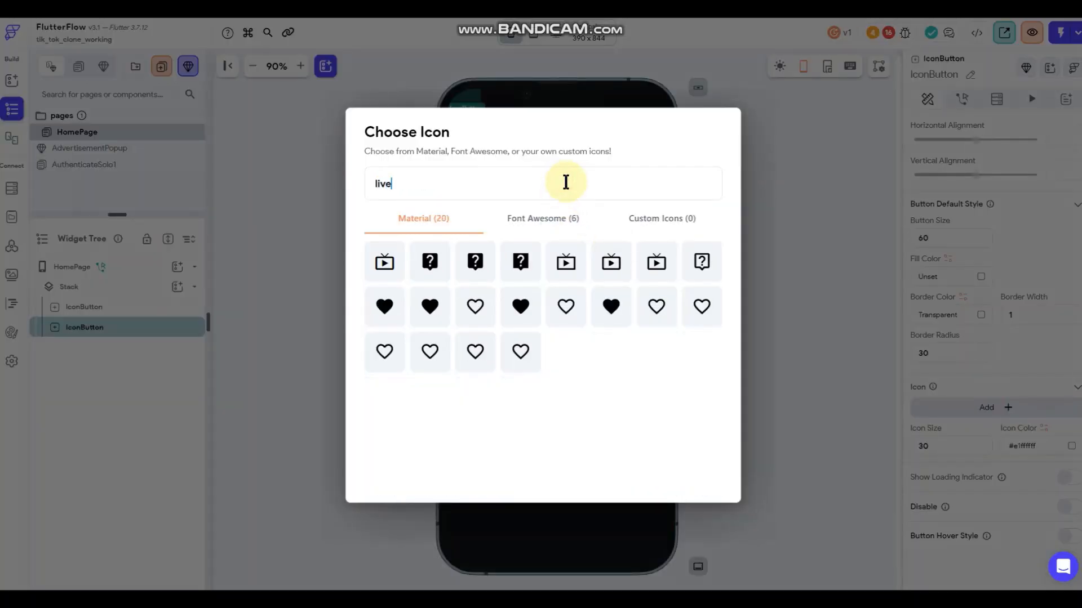
pyautogui.click(383, 262)
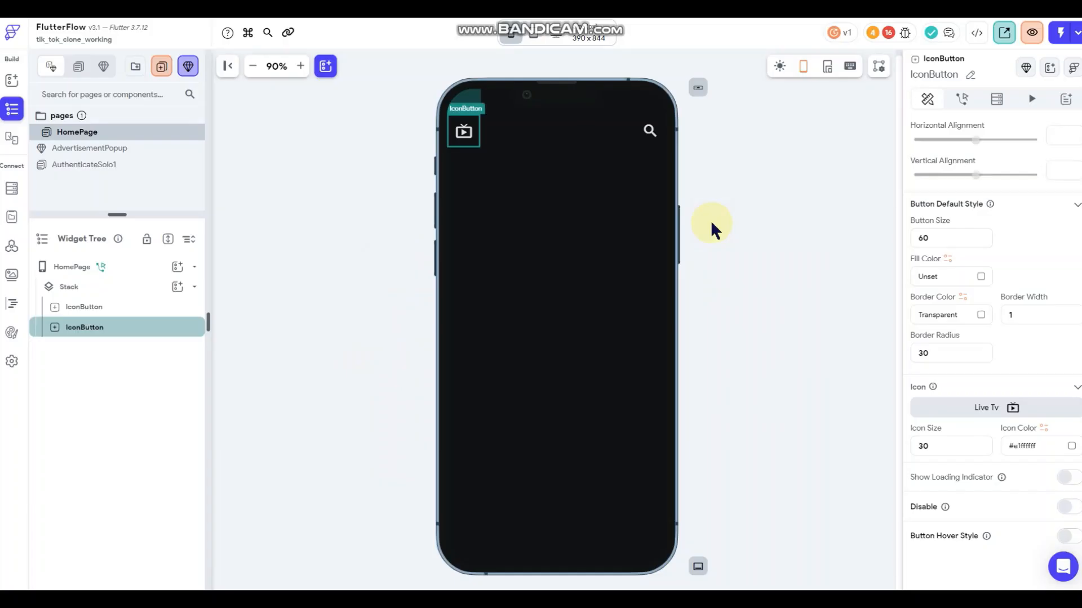
# Try to paste the cut TabBar into the Stack, and remove the IconButton copy that was pasted instead.
pyautogui.click(109, 288)
pyautogui.rightClick(110, 289)
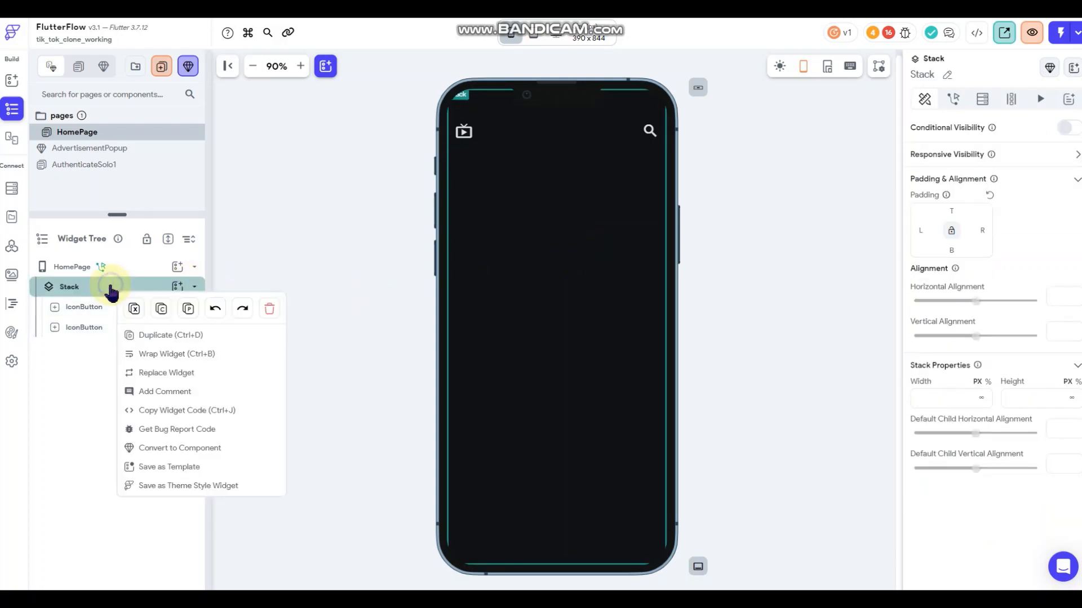
pyautogui.click(187, 309)
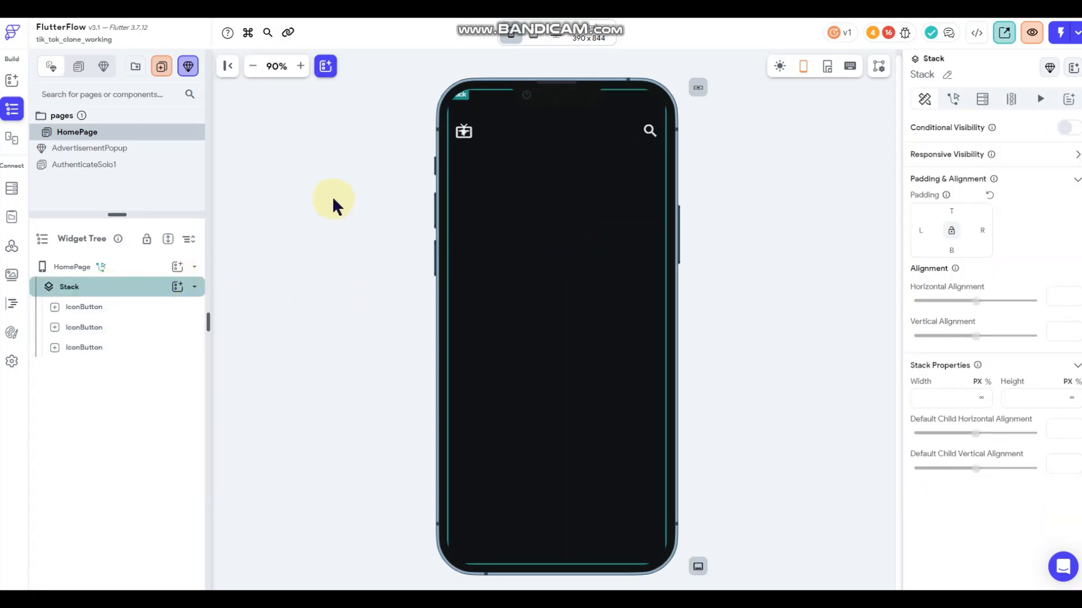
pyautogui.click(471, 130)
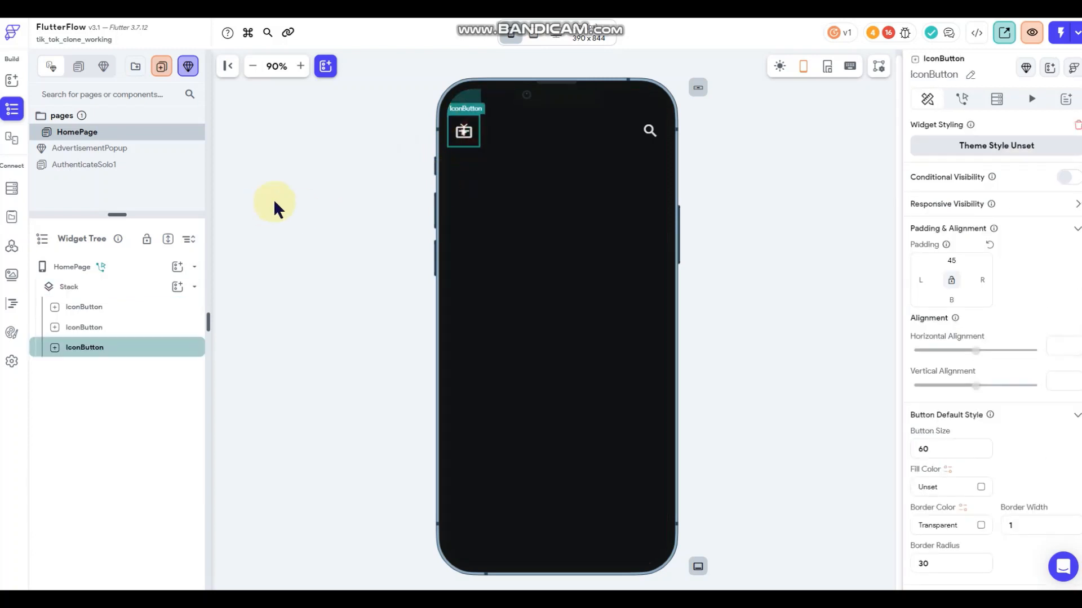
pyautogui.press('Delete')
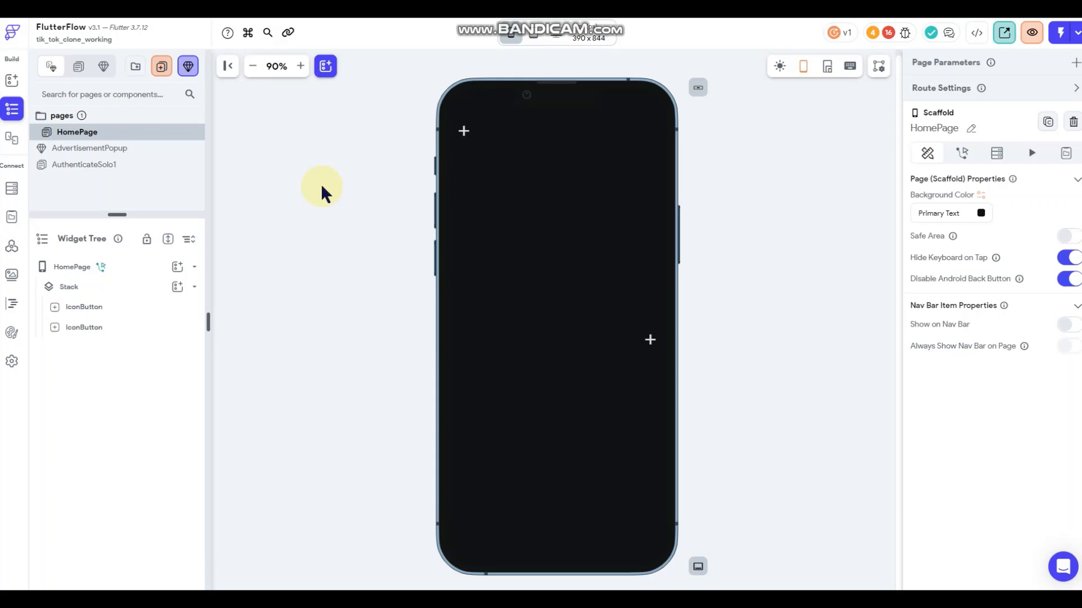
# Undo the Stack and IconButton edits back to the HomePage's original TabBar layout.
pyautogui.hotkey('ctrl', 'z')
pyautogui.hotkey('ctrl', 'z')
pyautogui.hotkey('ctrl', 'z')
pyautogui.hotkey('ctrl', 'z')
pyautogui.hotkey('ctrl', 'z')
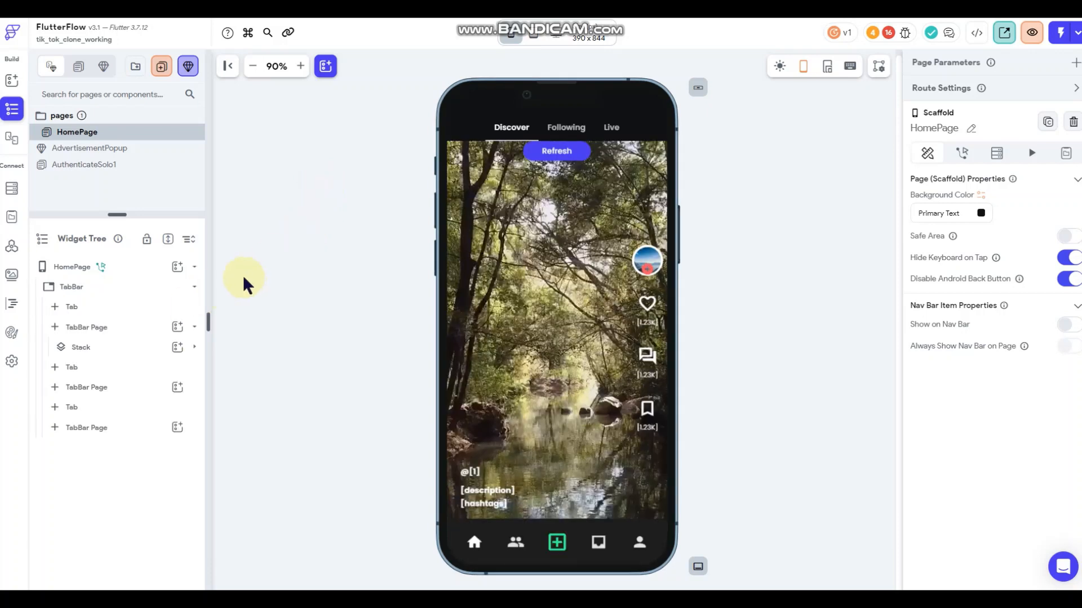
# Cut the TabBar with all its contents out of the HomePage.
pyautogui.click(93, 291)
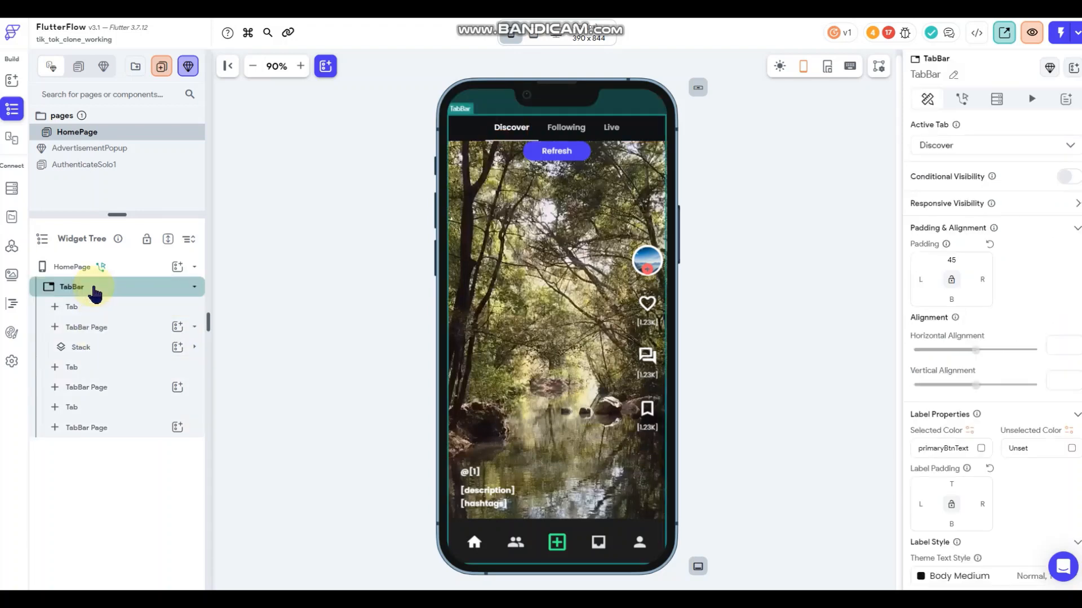
pyautogui.rightClick(94, 291)
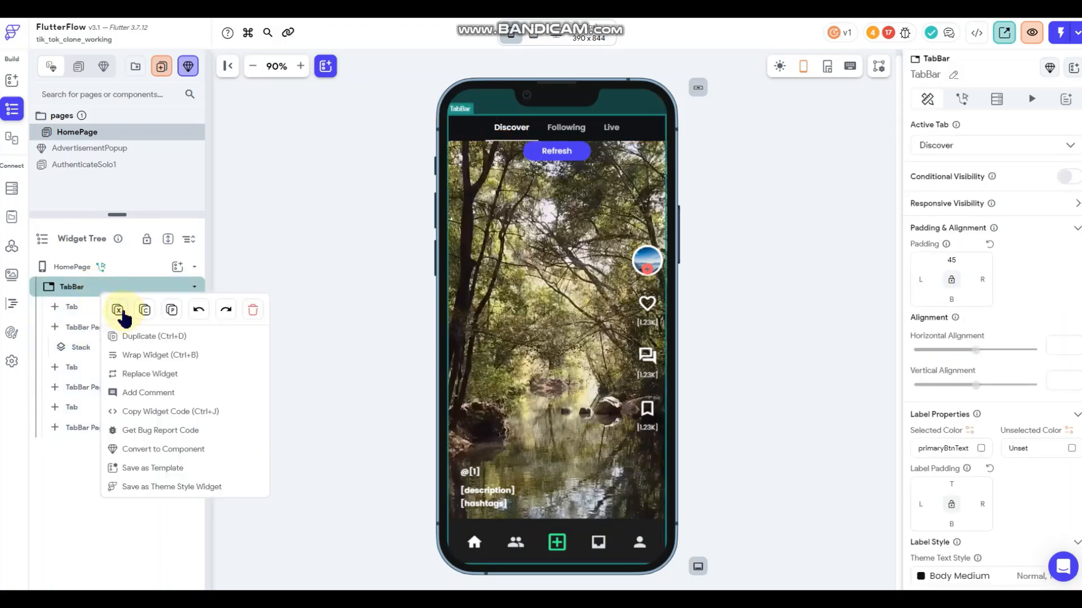
pyautogui.click(119, 310)
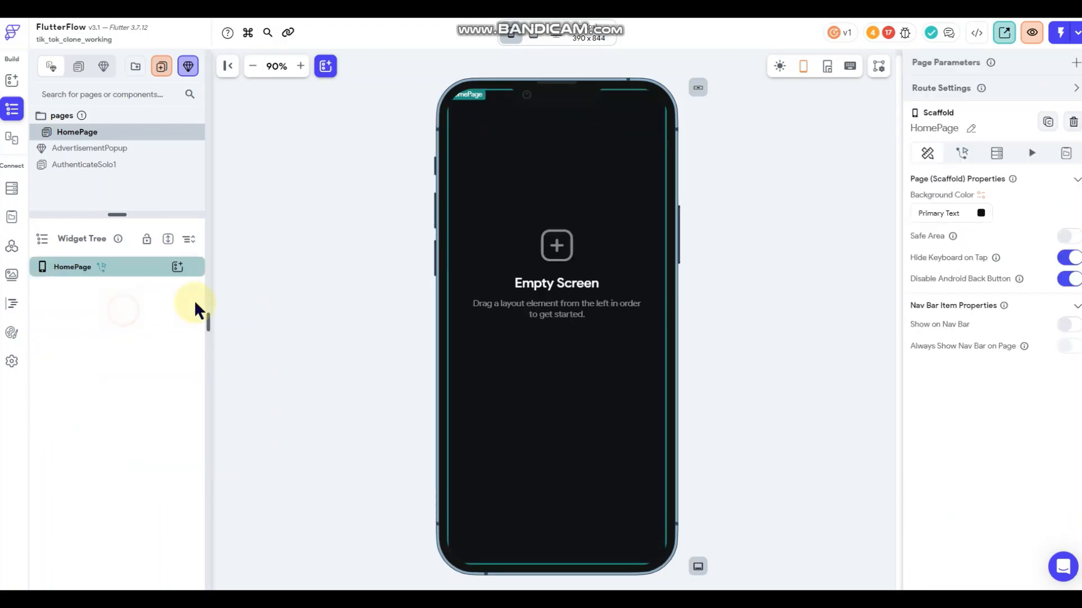
# Add a Stack as the child of the empty HomePage.
pyautogui.click(176, 269)
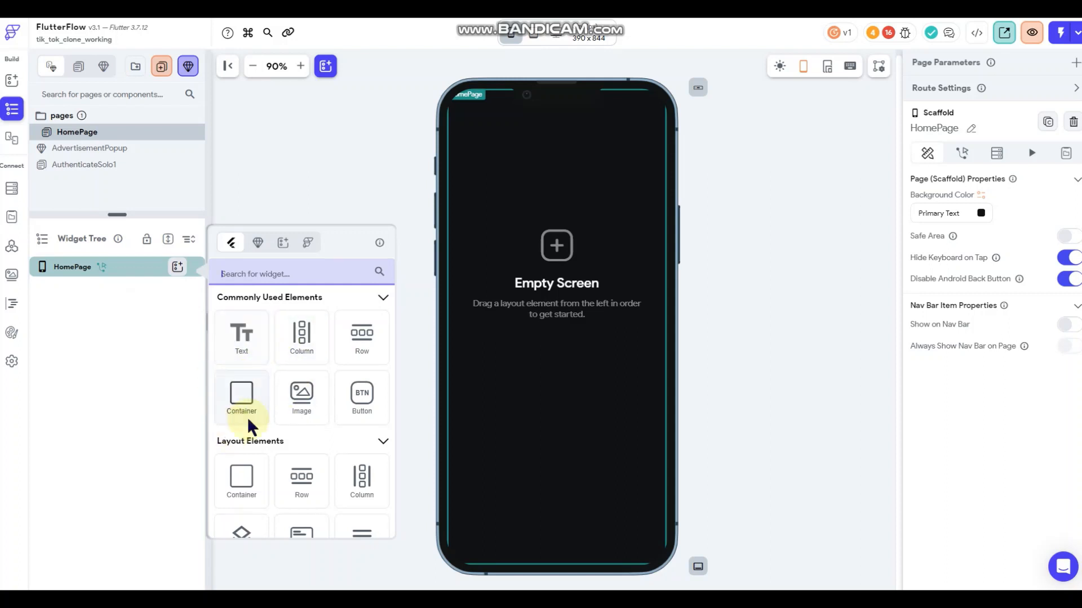
pyautogui.scroll(-1, 274, 423)
pyautogui.scroll(-2, 274, 423)
pyautogui.moveTo(249, 404); pyautogui.dragTo(147, 370)
# Add an IconButton as a child of the HomePage's new Stack.
pyautogui.click(179, 286)
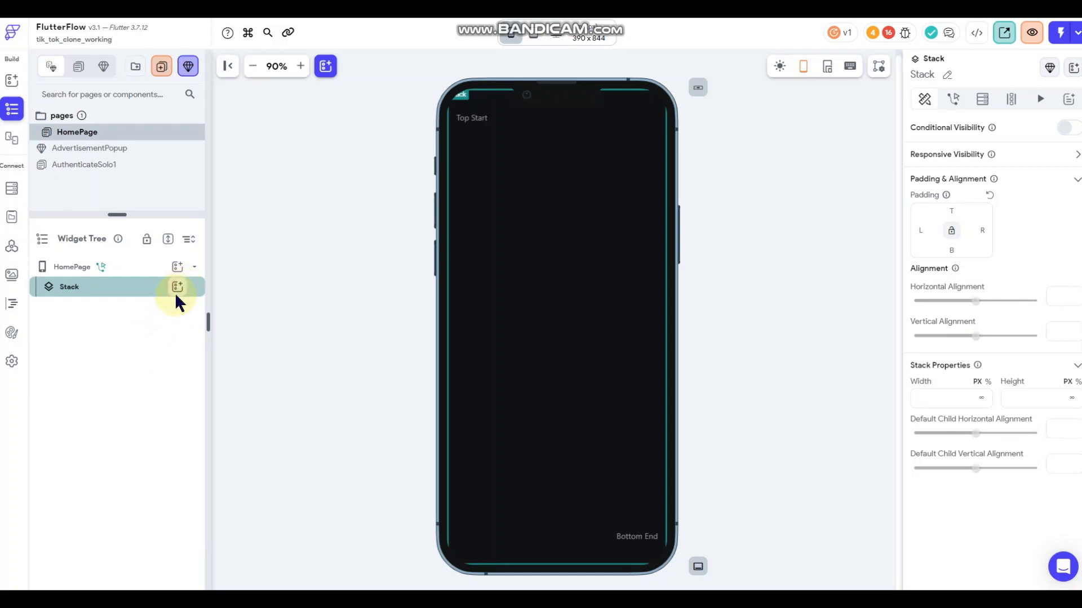
pyautogui.scroll(-4, 275, 395)
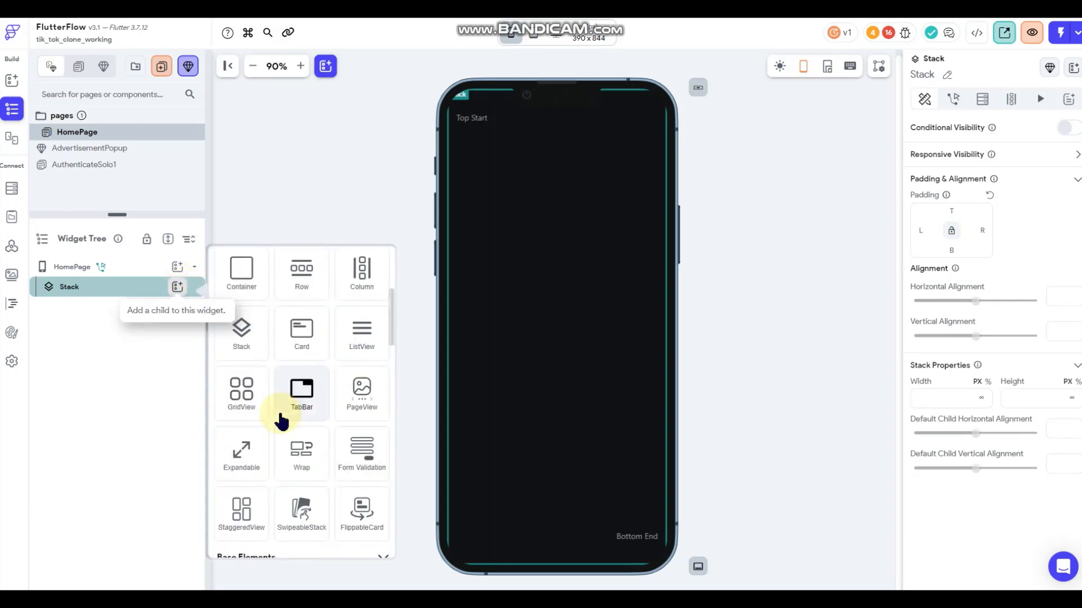
pyautogui.click(155, 358)
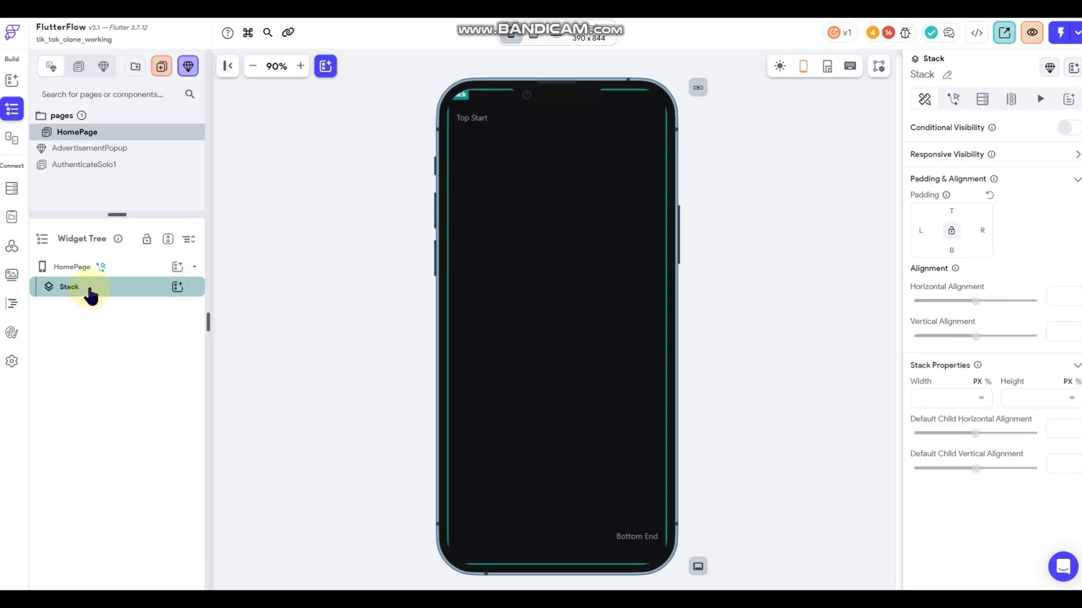
pyautogui.click(178, 287)
pyautogui.scroll(-1, 330, 434)
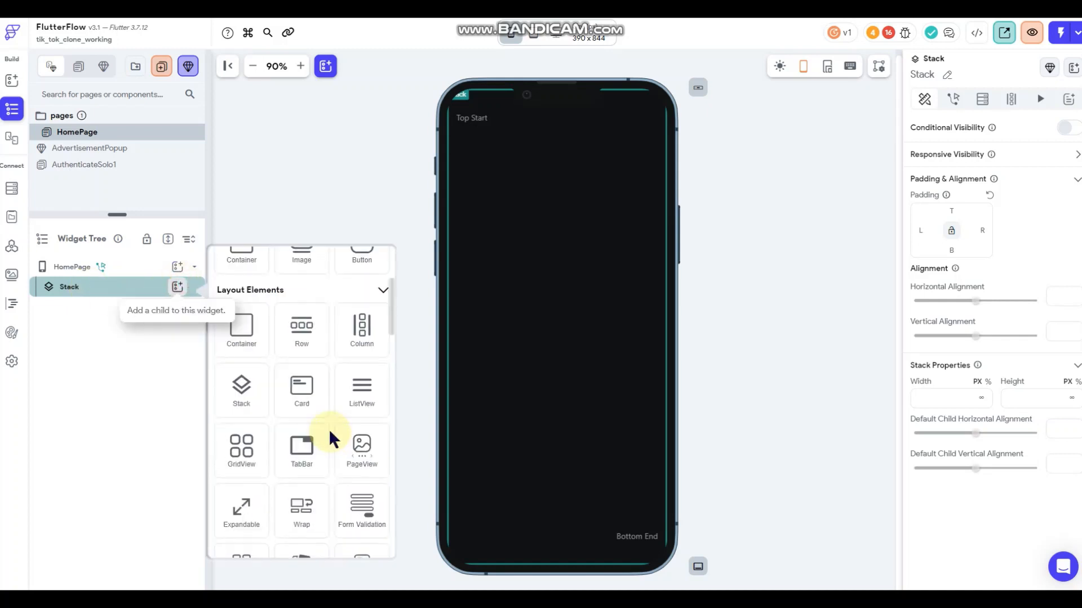
pyautogui.scroll(-4, 326, 434)
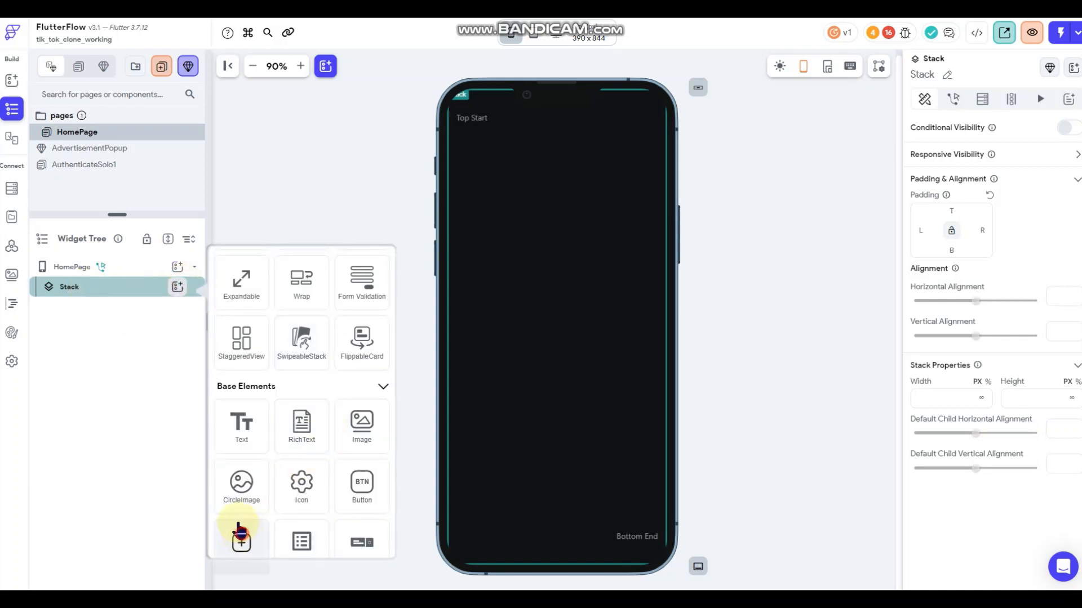
pyautogui.click(241, 532)
# Add a second IconButton to the Stack and paste the cut TabBar into the same Stack.
pyautogui.click(177, 289)
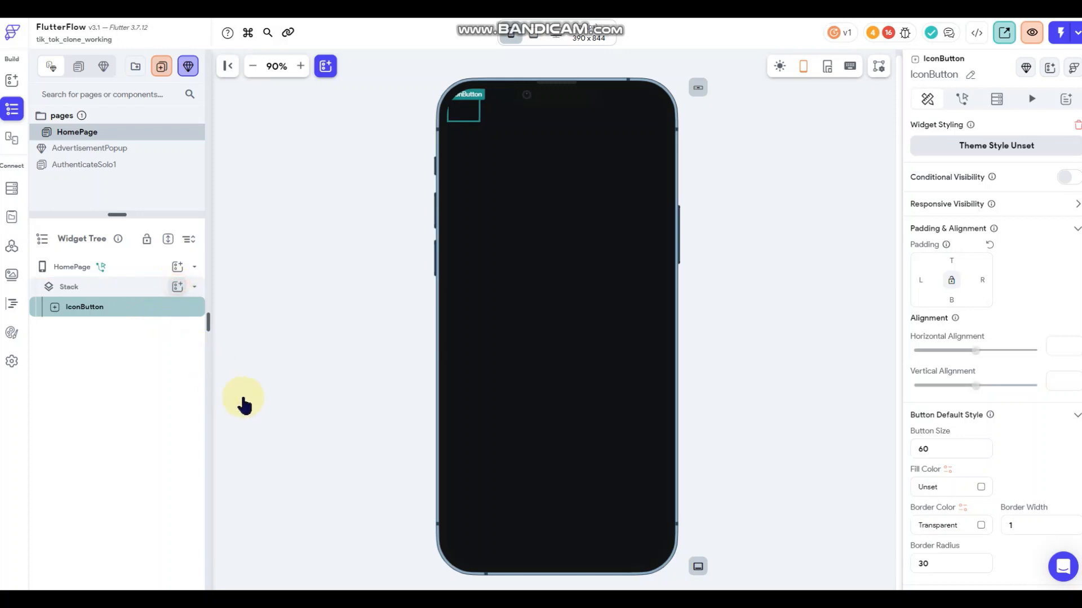
pyautogui.scroll(-2, 279, 414)
pyautogui.scroll(-6, 289, 431)
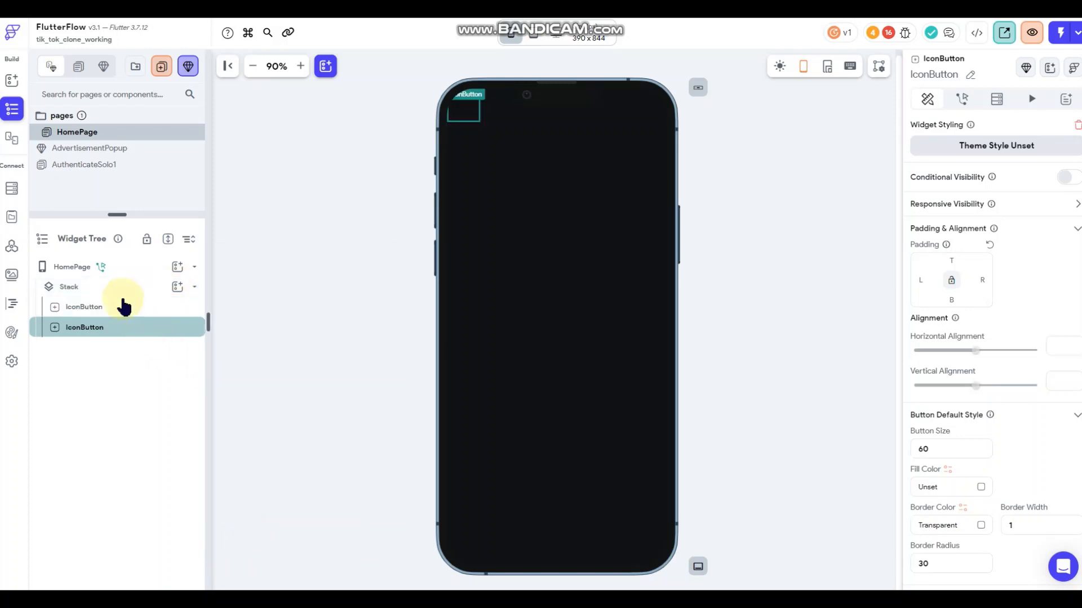
pyautogui.rightClick(114, 286)
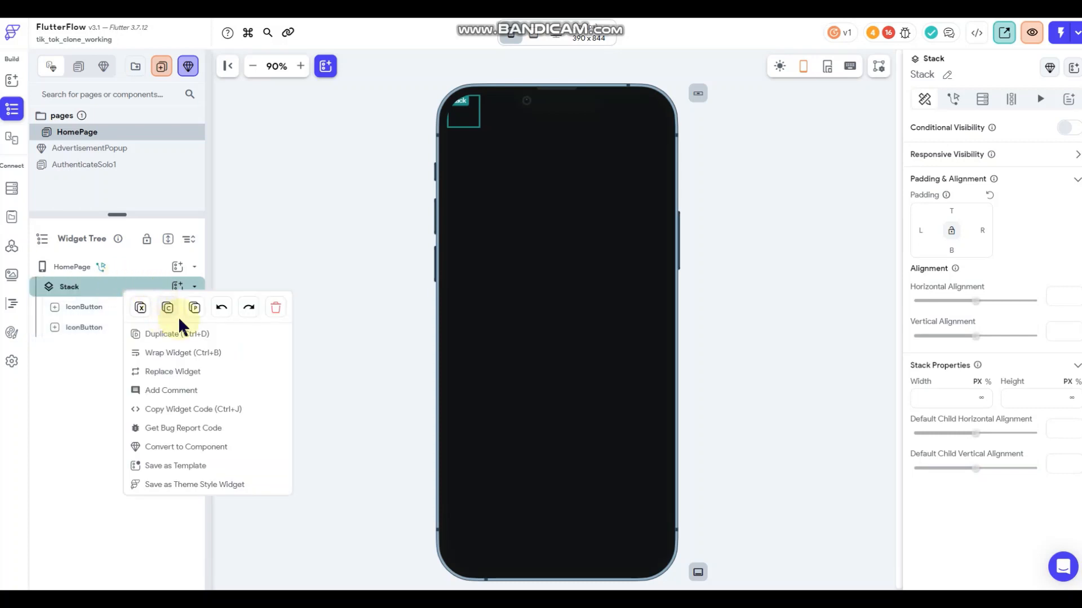
pyautogui.click(192, 308)
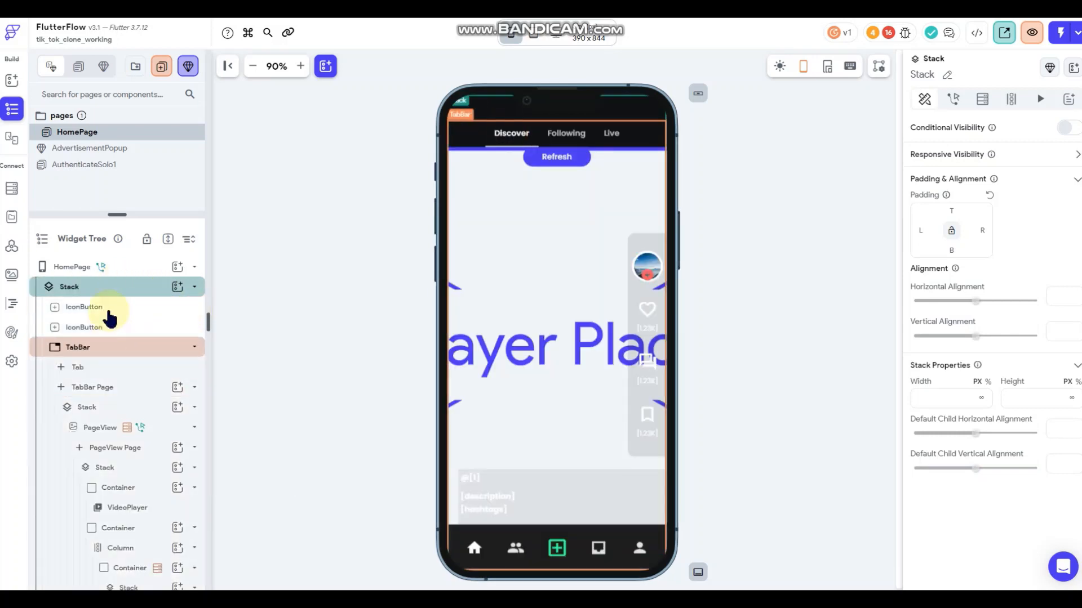
# Give the first IconButton in the Stack a top padding of 45.
pyautogui.click(110, 312)
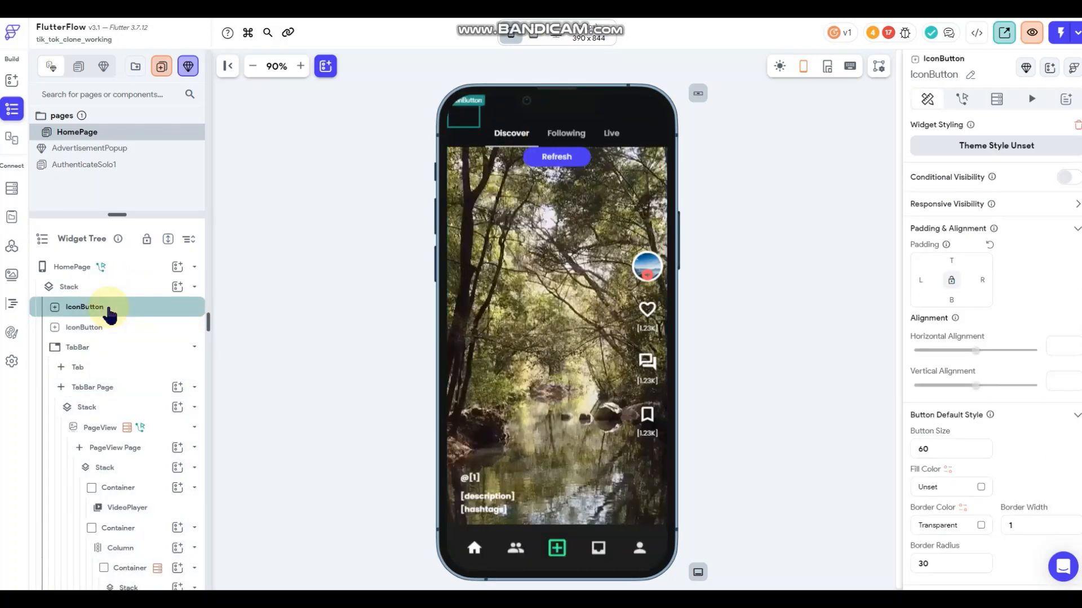
pyautogui.click(951, 259)
pyautogui.write('45')
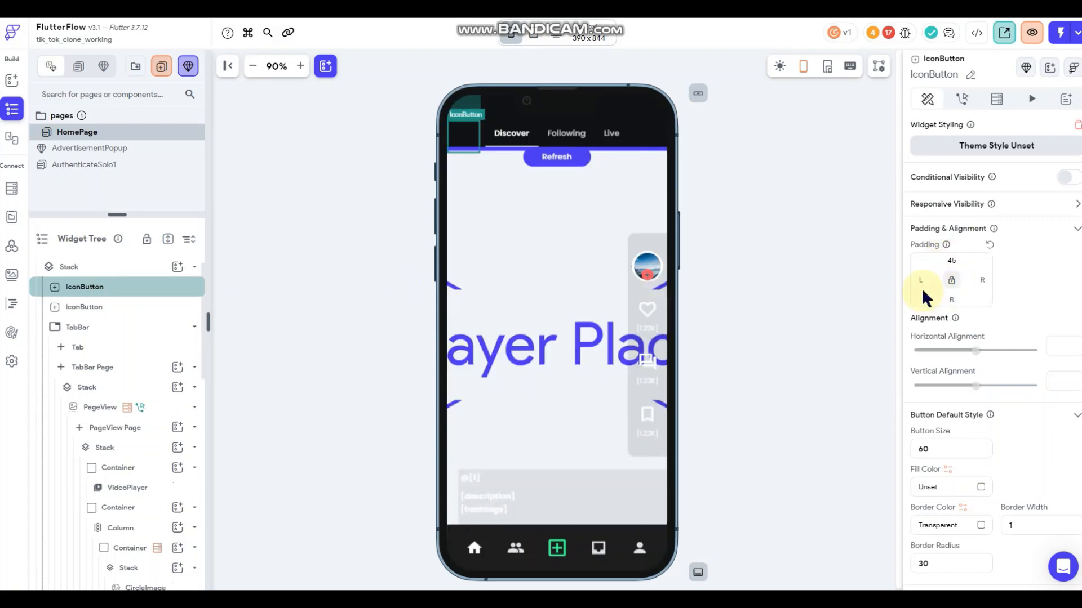
# Give the first IconButton the Live Tv icon and the recent translucent white icon color, #E1FFFFFF.
pyautogui.scroll(-2, 1003, 418)
pyautogui.scroll(-2, 1003, 418)
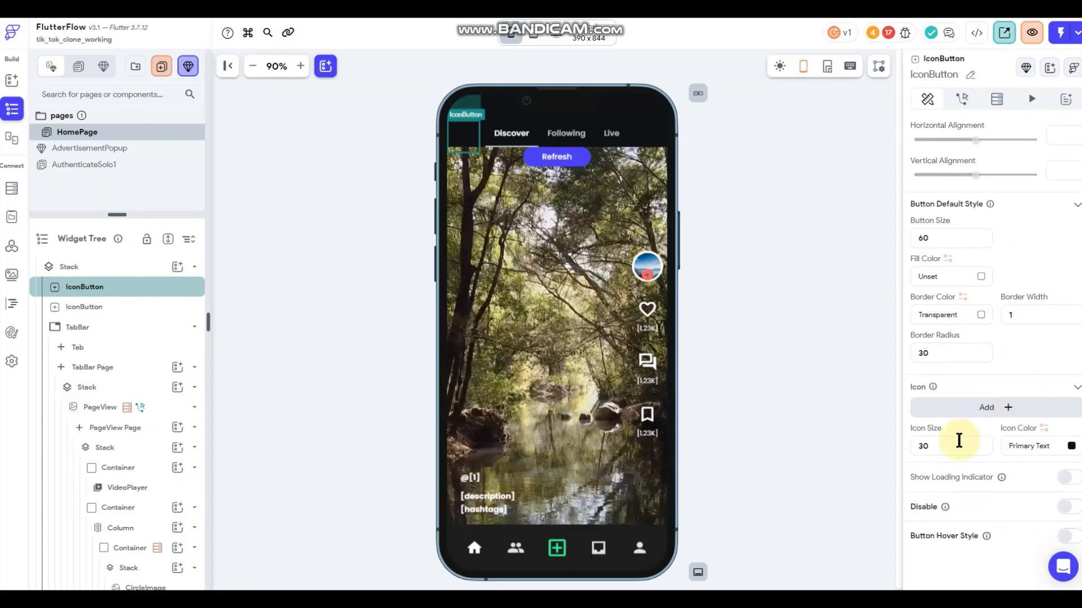
pyautogui.click(958, 408)
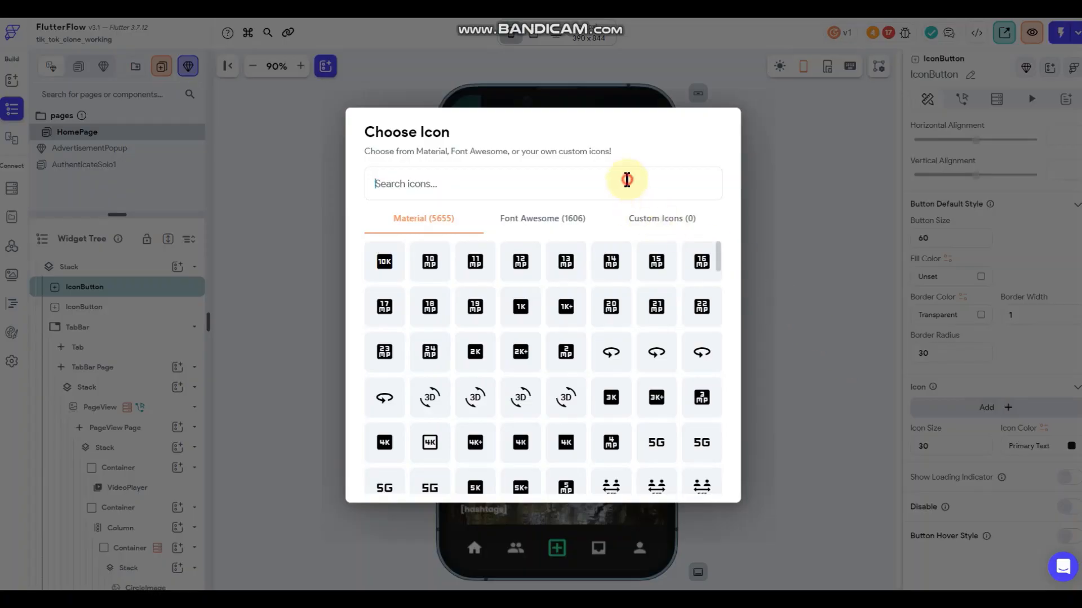
pyautogui.write('live')
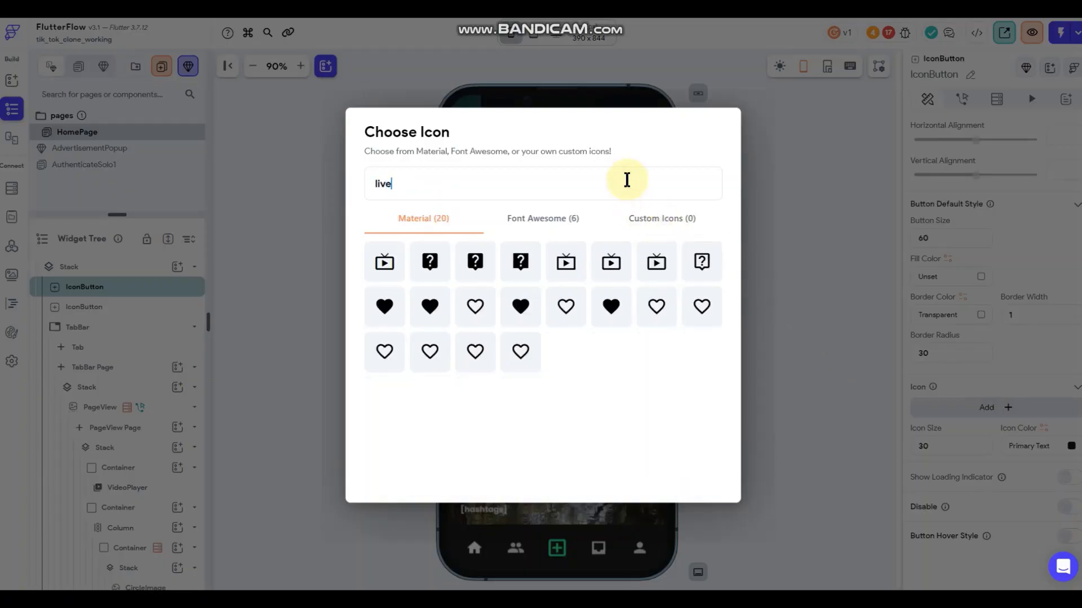
pyautogui.click(386, 262)
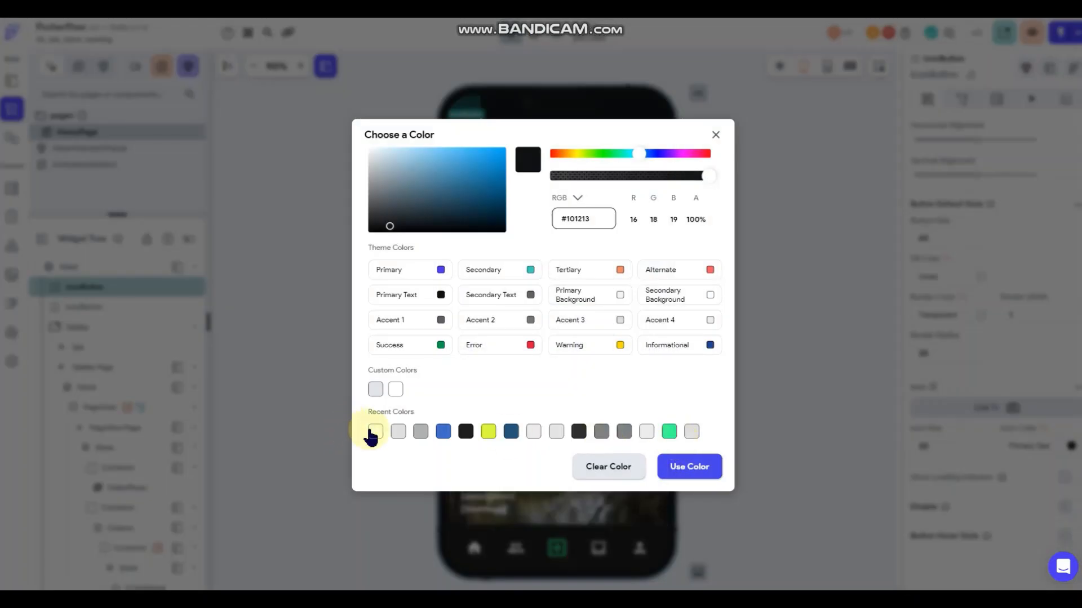
pyautogui.click(374, 432)
pyautogui.click(700, 471)
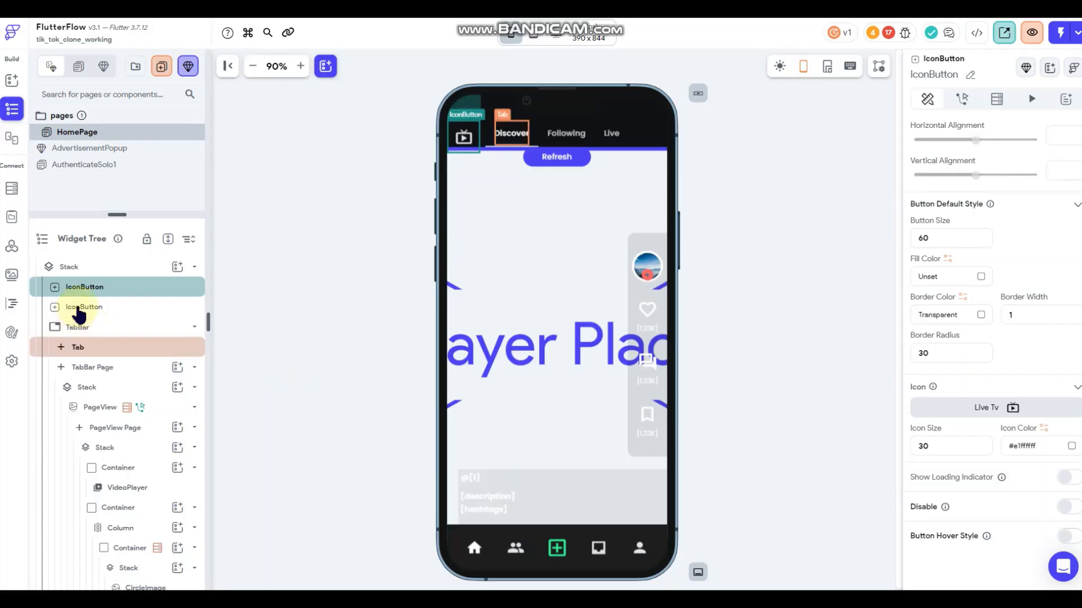
# Align the second IconButton with horizontal alignment 1 and vertical alignment -1, and give it the same top padding as the first.
pyautogui.click(78, 308)
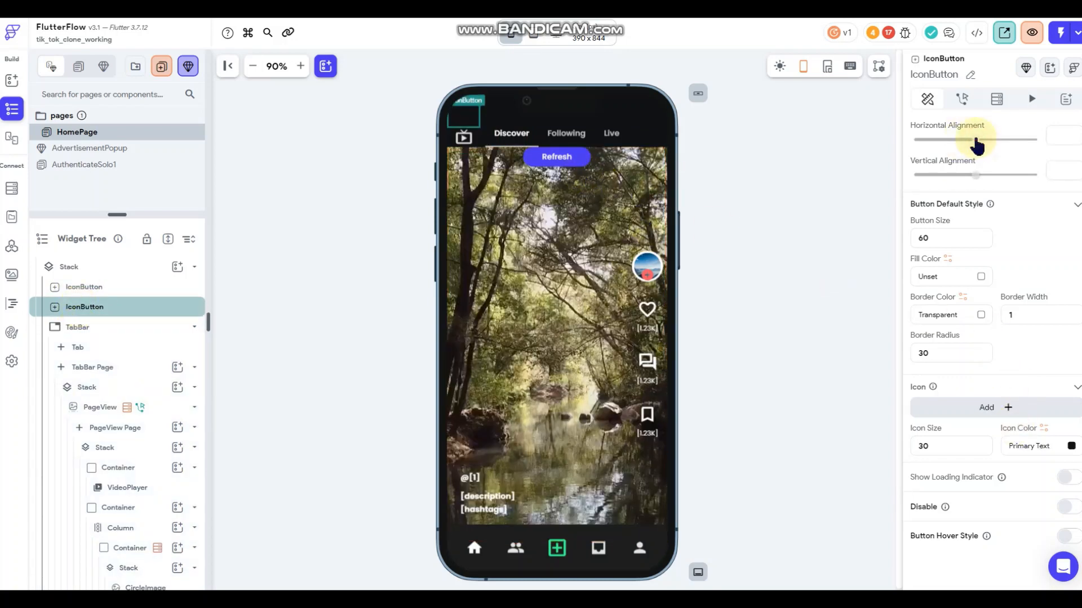
pyautogui.moveTo(975, 140); pyautogui.dragTo(1052, 141)
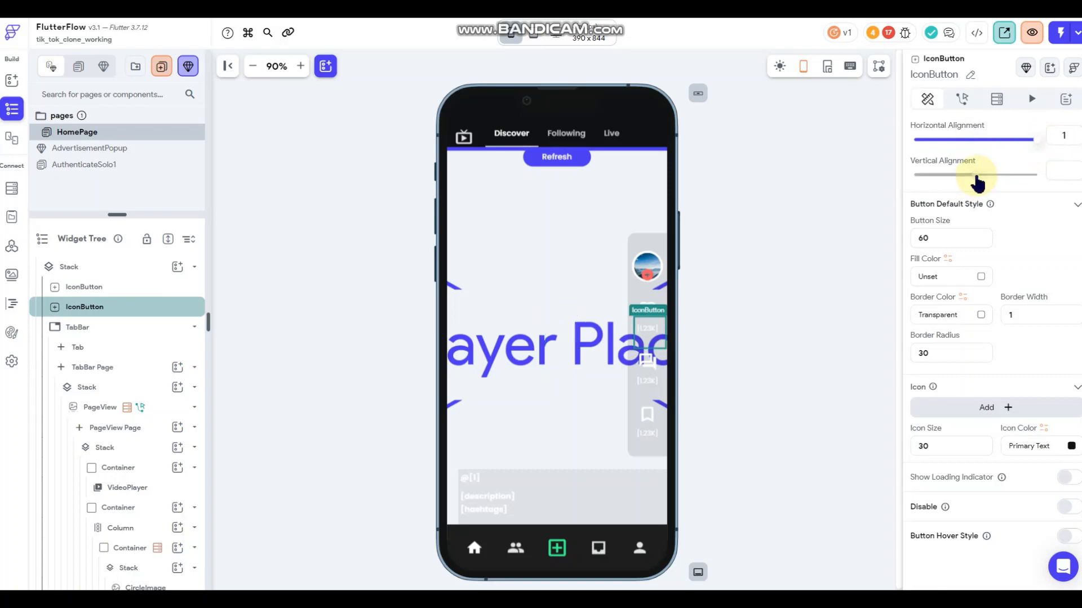
pyautogui.moveTo(975, 175); pyautogui.dragTo(883, 173)
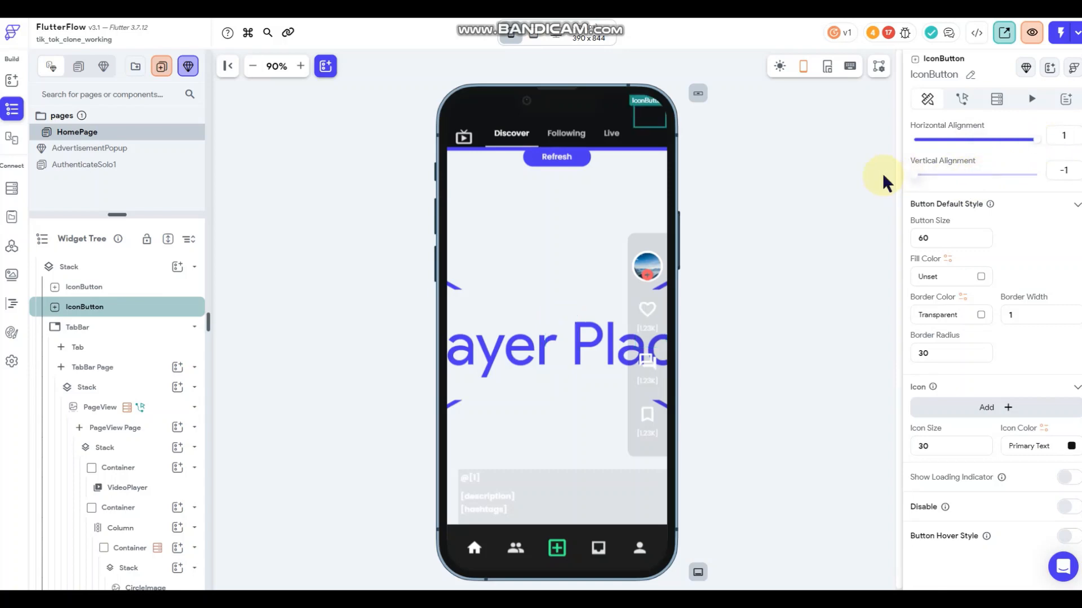
pyautogui.scroll(4, 966, 203)
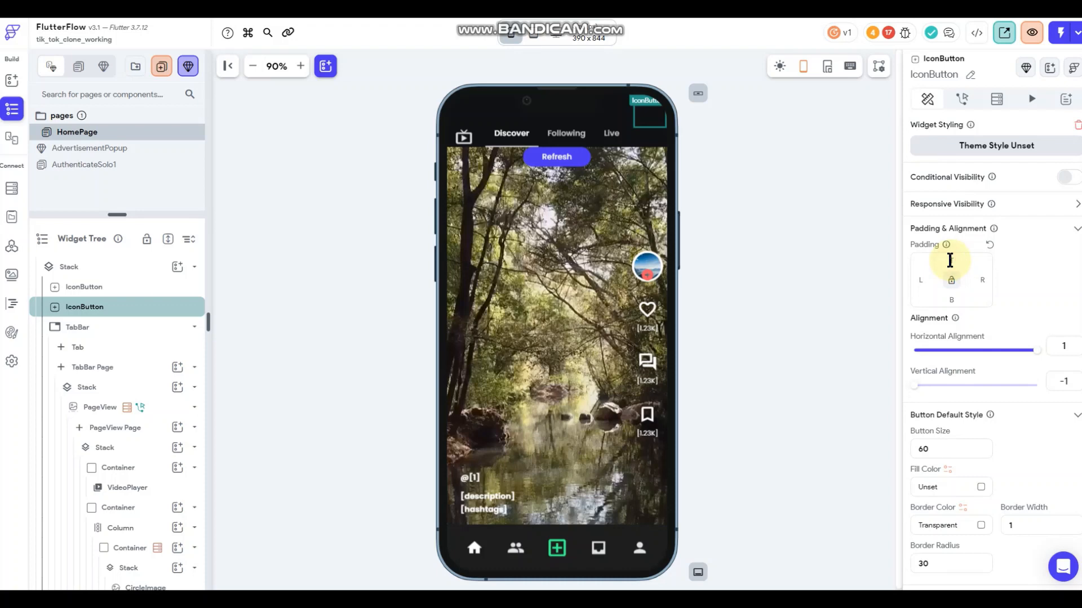
pyautogui.scroll(-4, 986, 354)
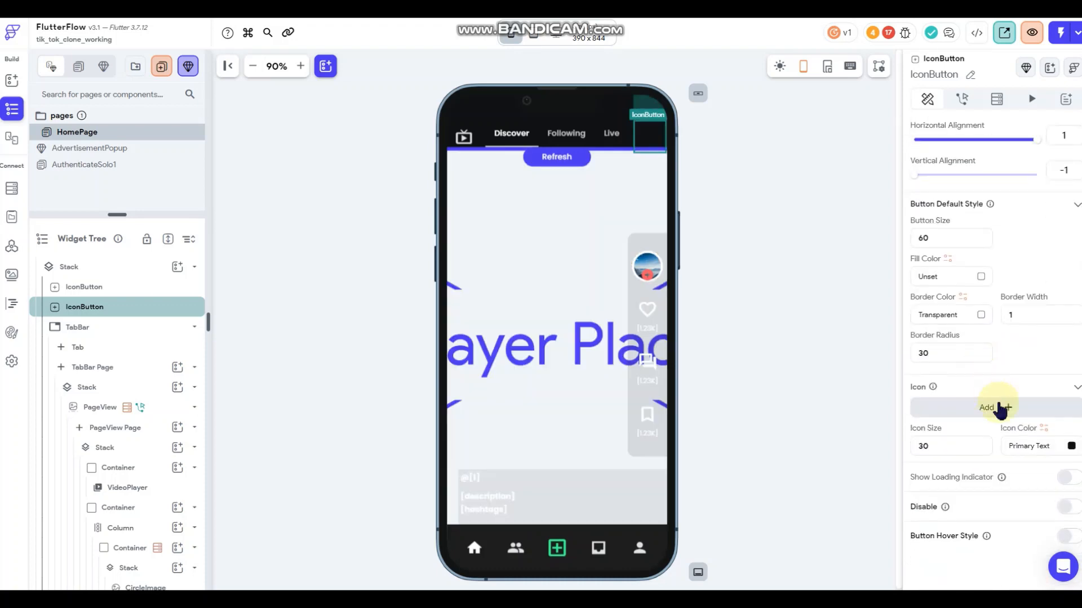
# Give the second IconButton in the Stack the Search Sharp icon and the custom primaryBtnText icon color.
pyautogui.click(1000, 408)
pyautogui.write('s')
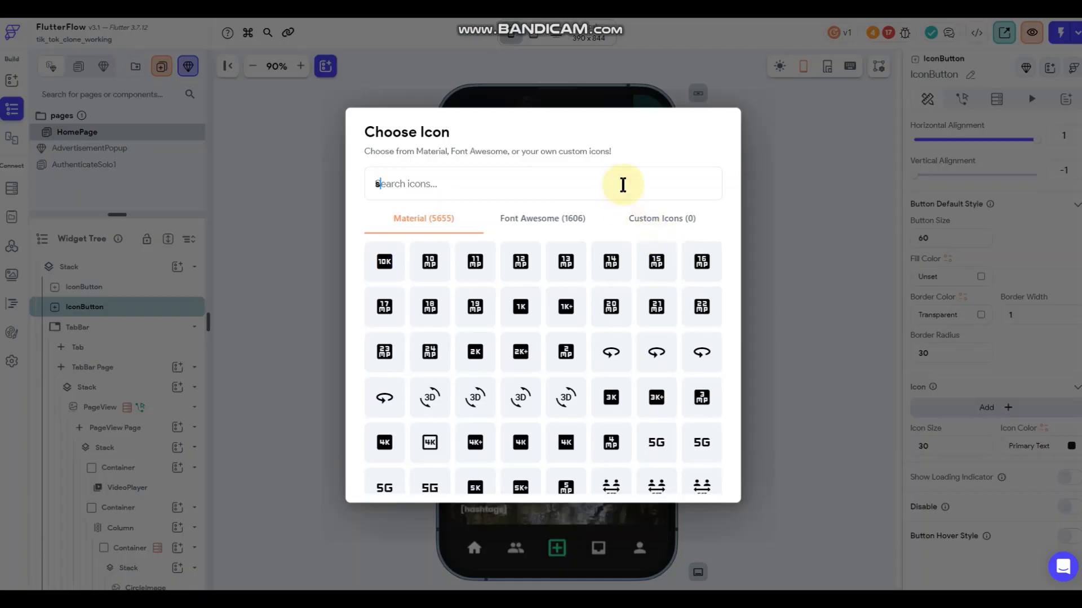
pyautogui.write('ear')
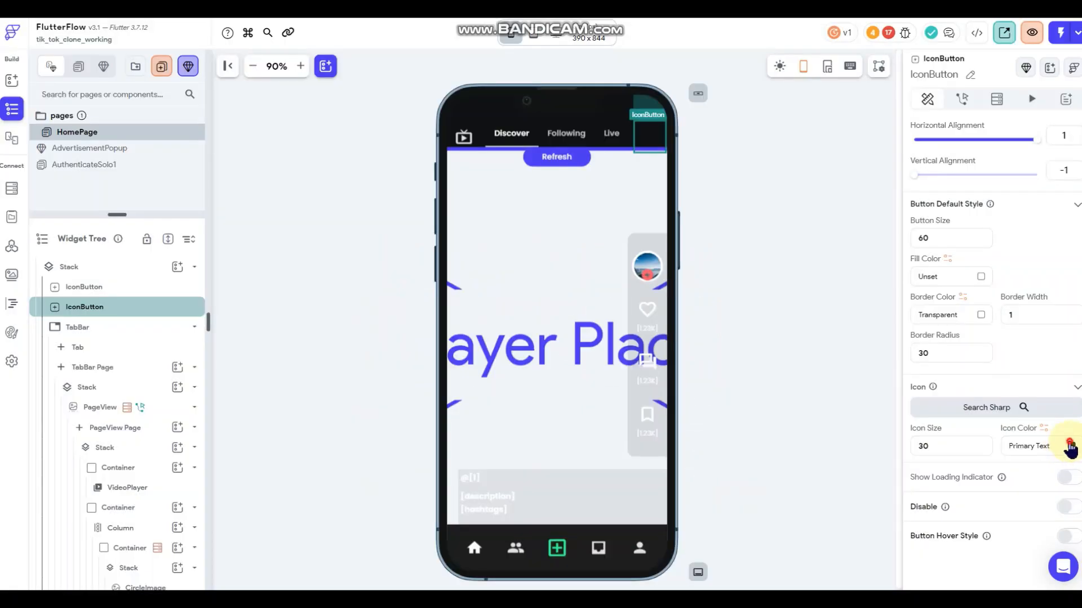
pyautogui.click(1070, 445)
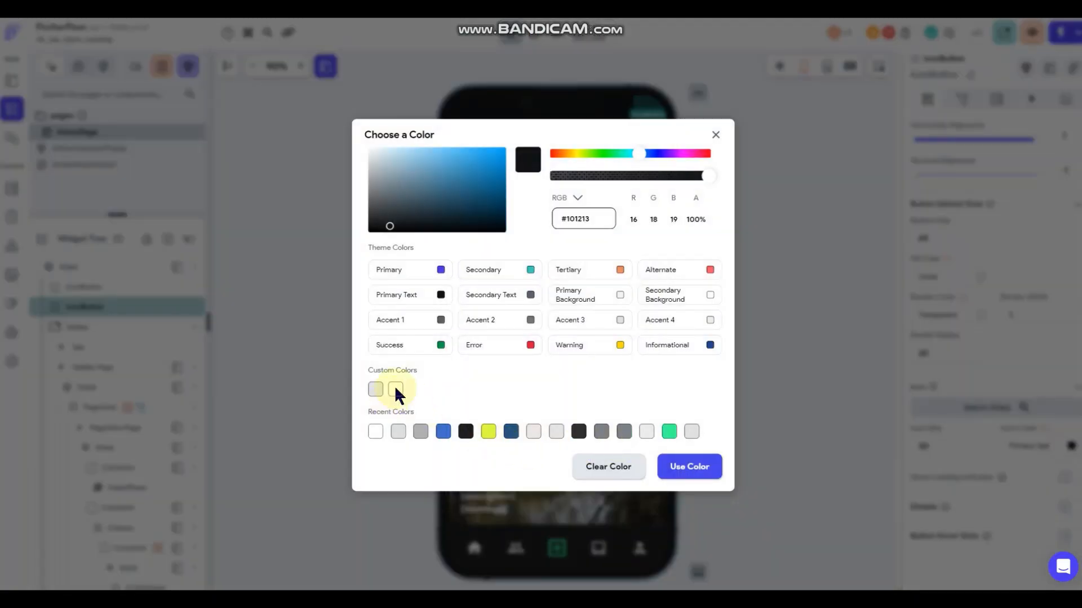
pyautogui.click(738, 278)
pyautogui.click(831, 256)
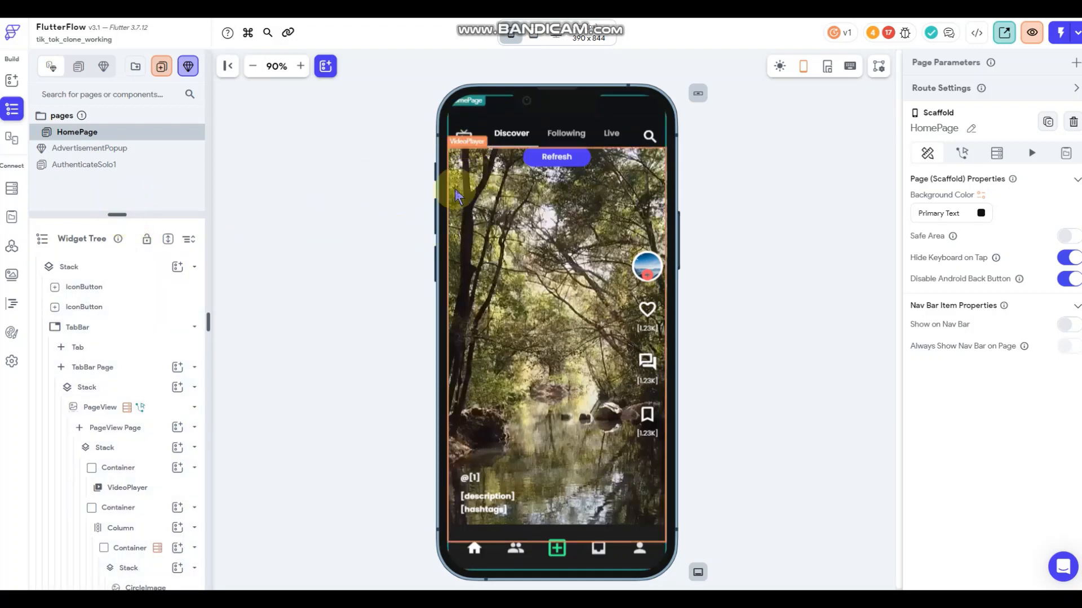
# Bring the TabBar to the back of the Stack so both IconButtons sit above it.
pyautogui.click(486, 139)
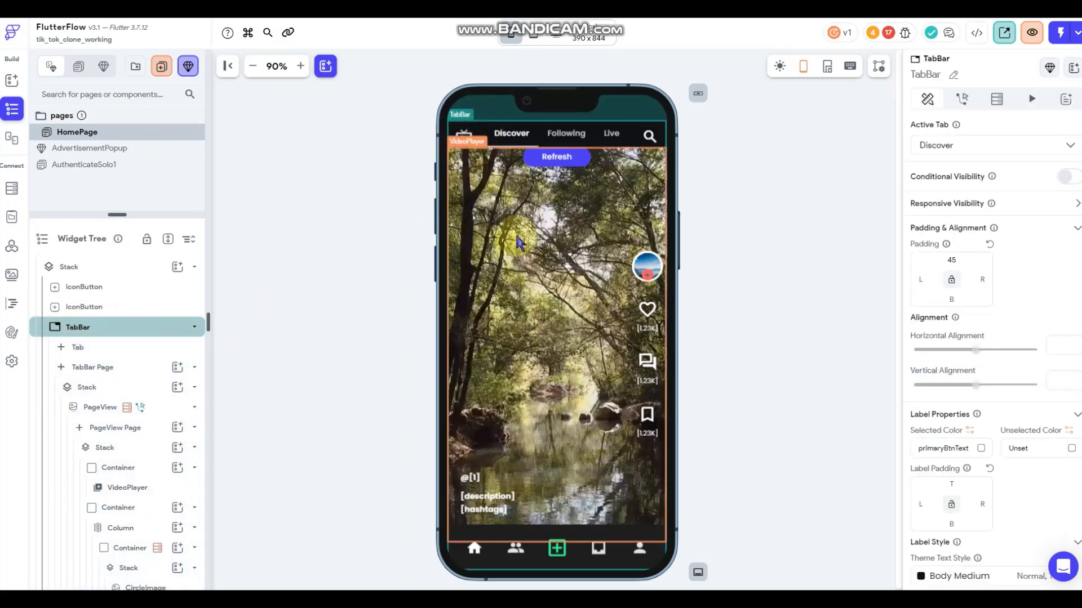
pyautogui.rightClick(487, 128)
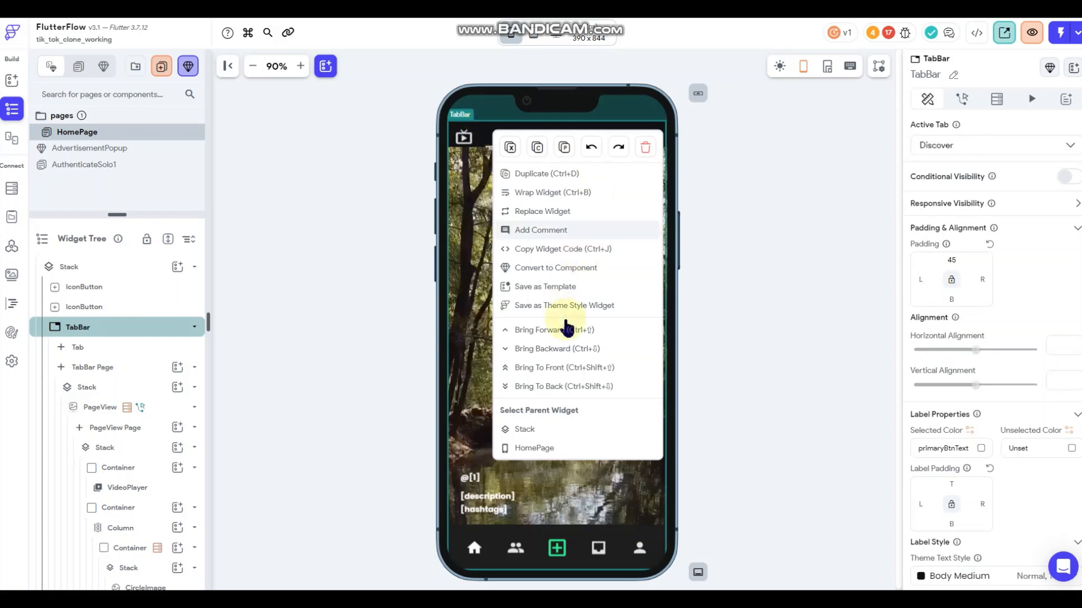
pyautogui.click(553, 387)
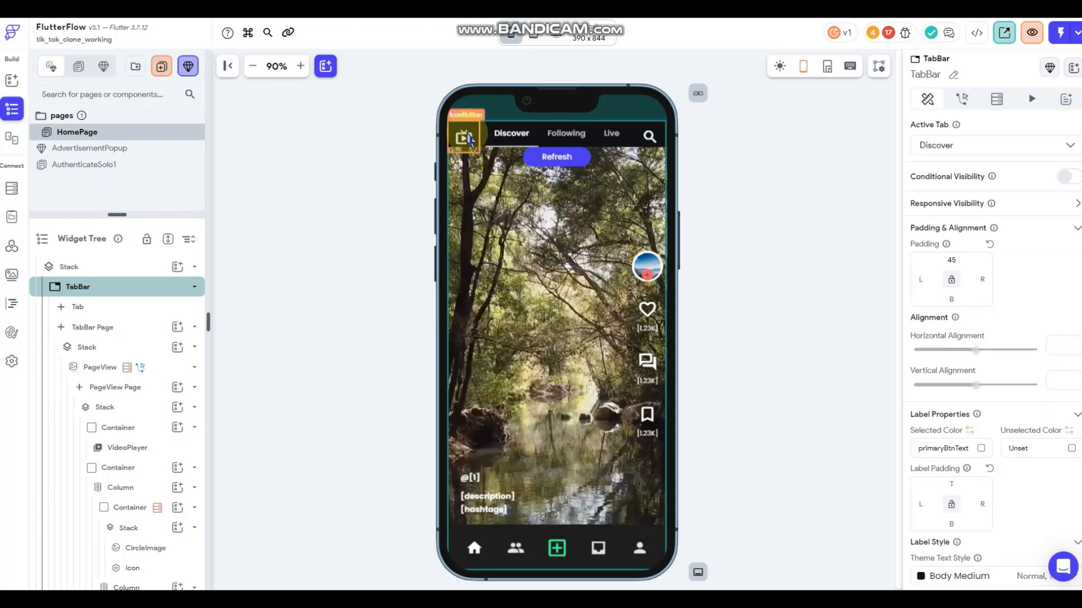
# Set the live IconButton's top padding to 40 and its icon color to primaryBtnText.
pyautogui.click(465, 137)
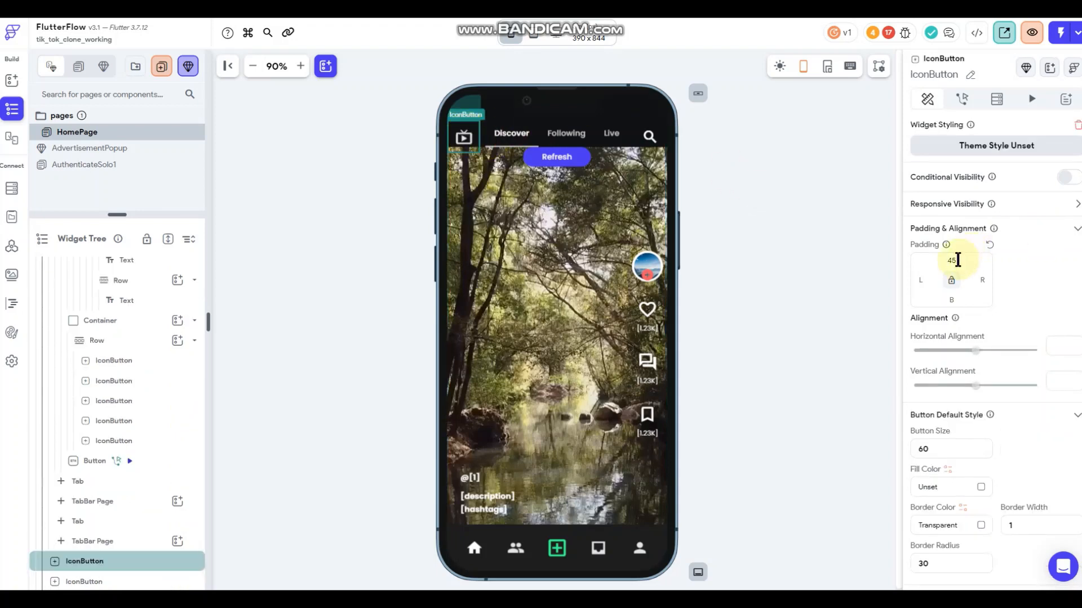
pyautogui.write('40')
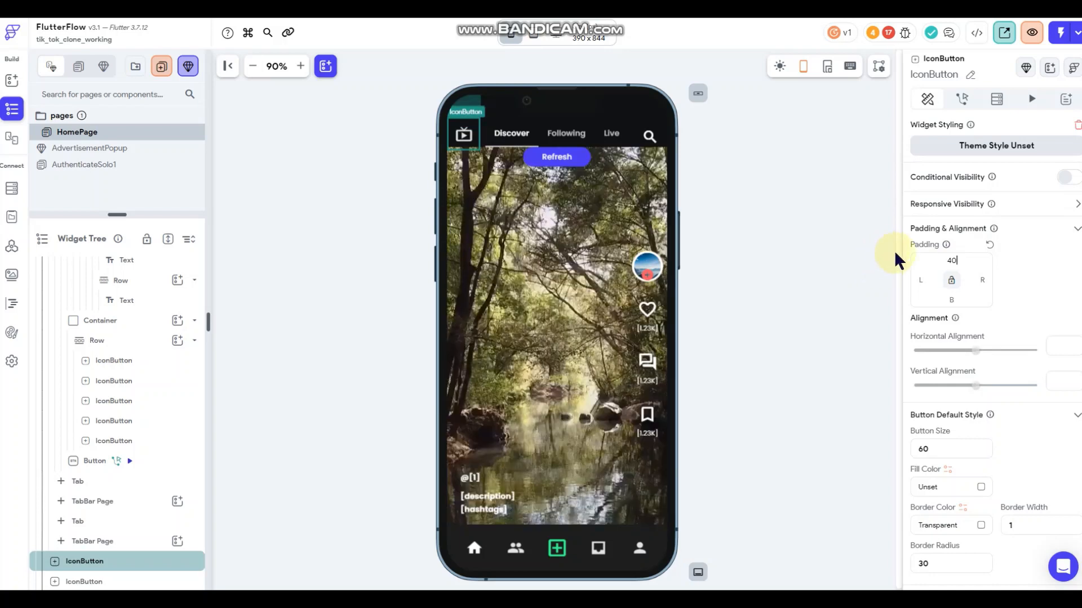
pyautogui.scroll(-4, 954, 338)
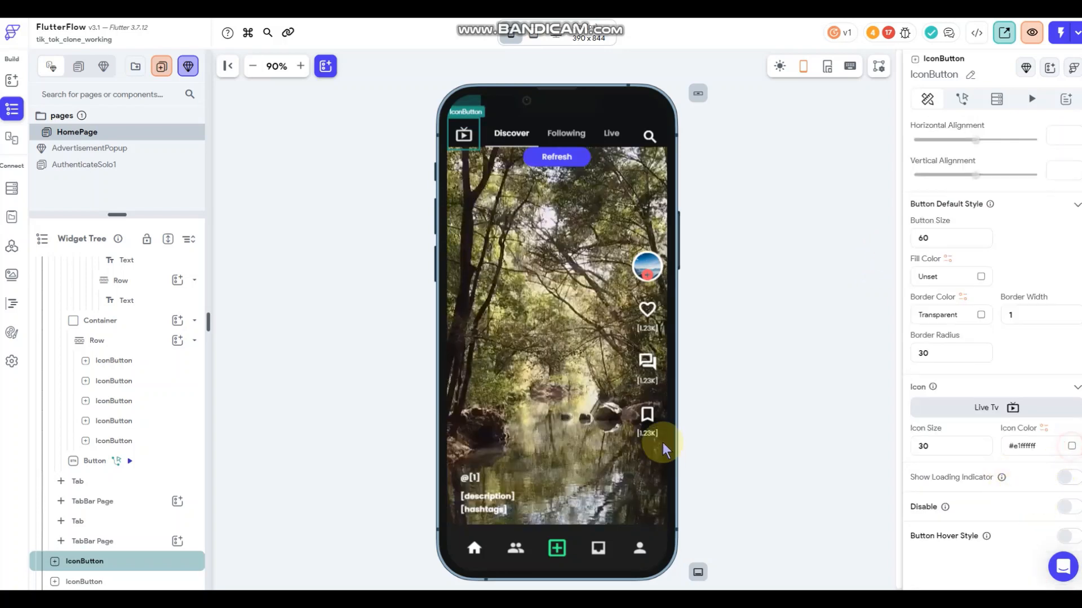
pyautogui.click(1071, 446)
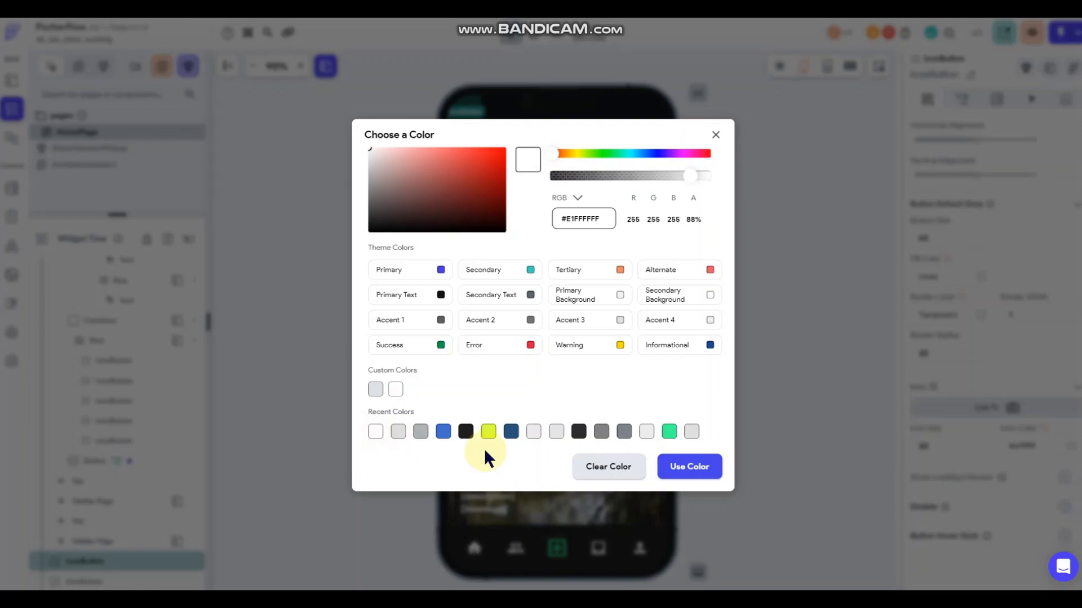
pyautogui.click(395, 389)
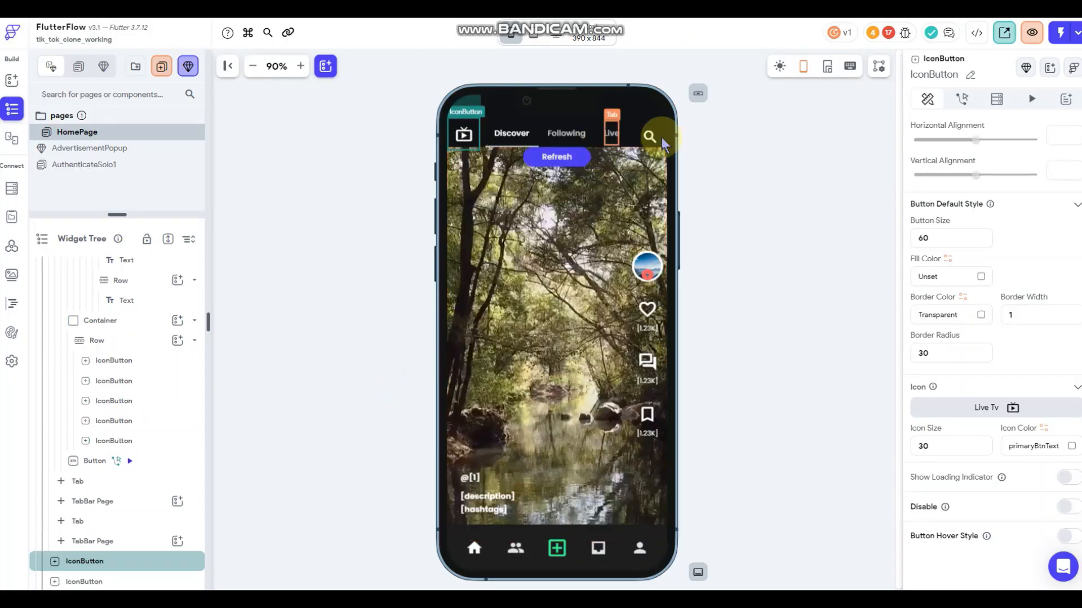
# Reduce the search IconButton's top padding so it lines up with the live icon.
pyautogui.scroll(4, 970, 205)
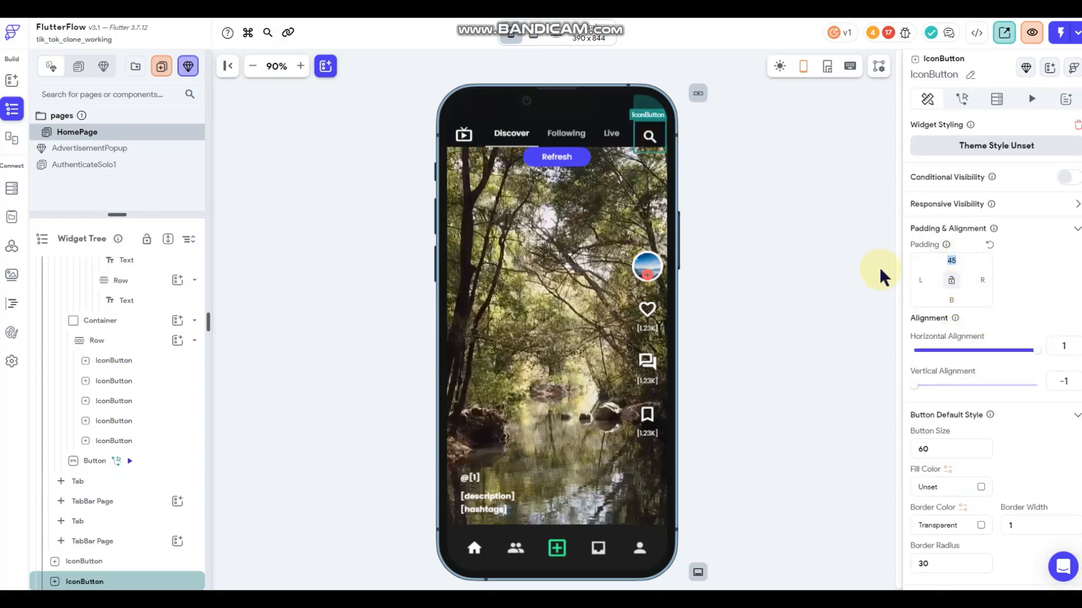
pyautogui.write('3')
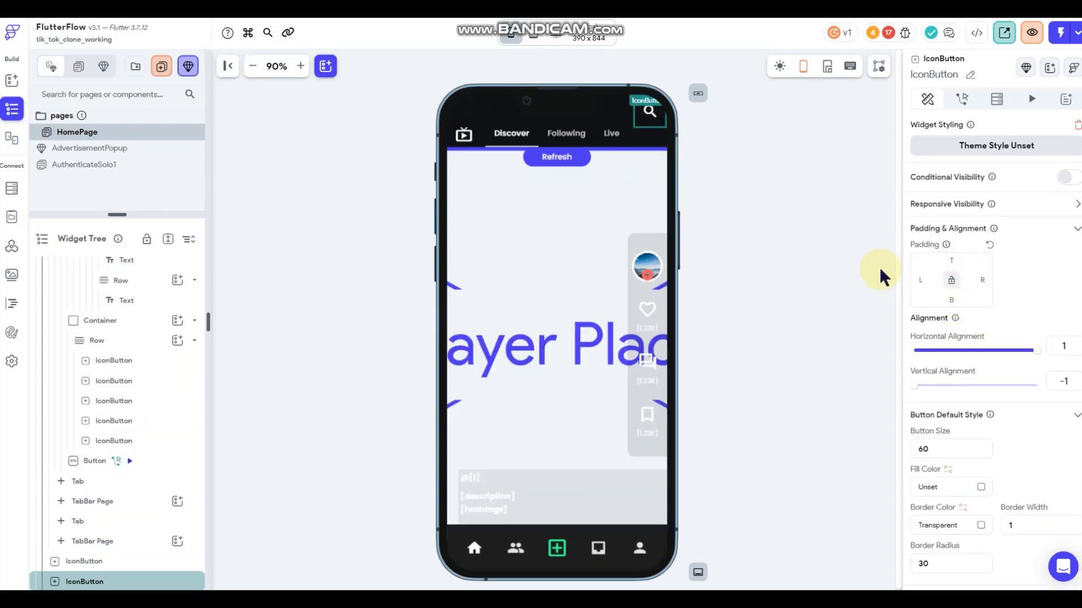
pyautogui.click(810, 265)
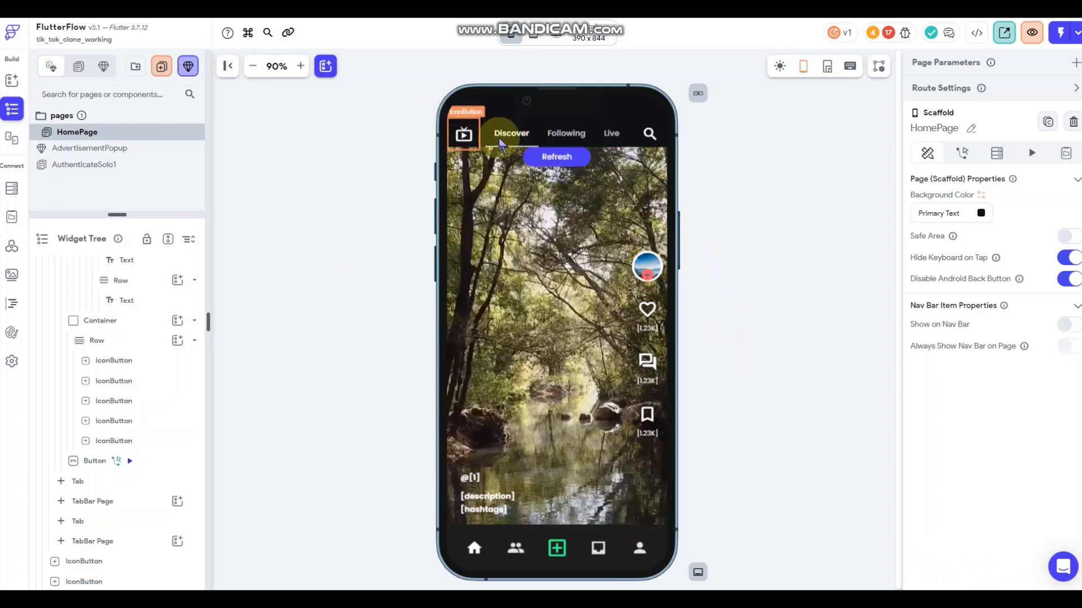
# Collapse the Discover tab's page in the widget tree and delete the Live tab from the TabBar.
pyautogui.click(595, 145)
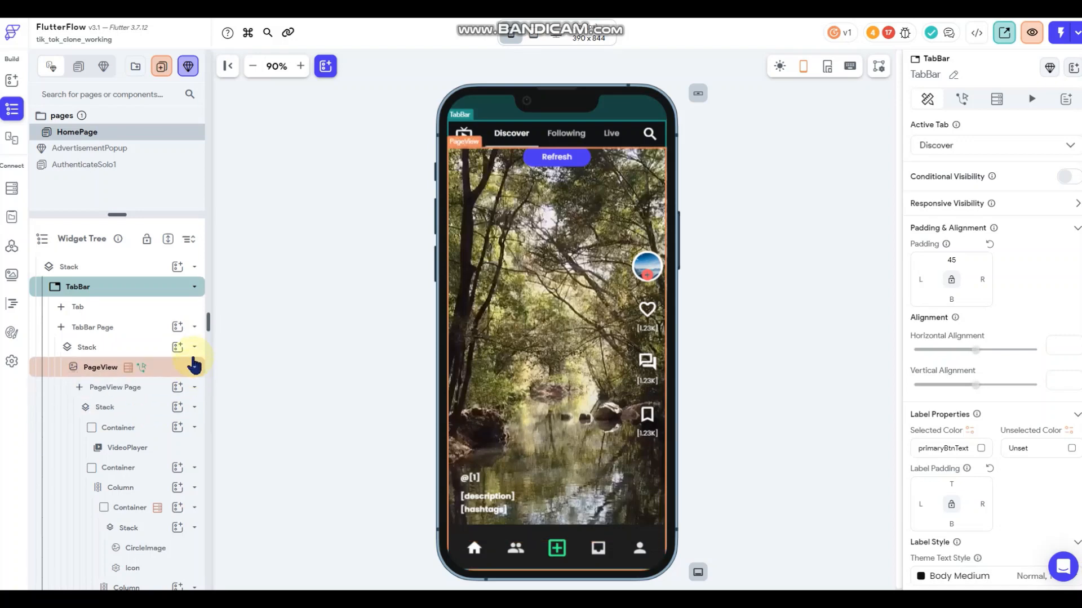
pyautogui.click(195, 328)
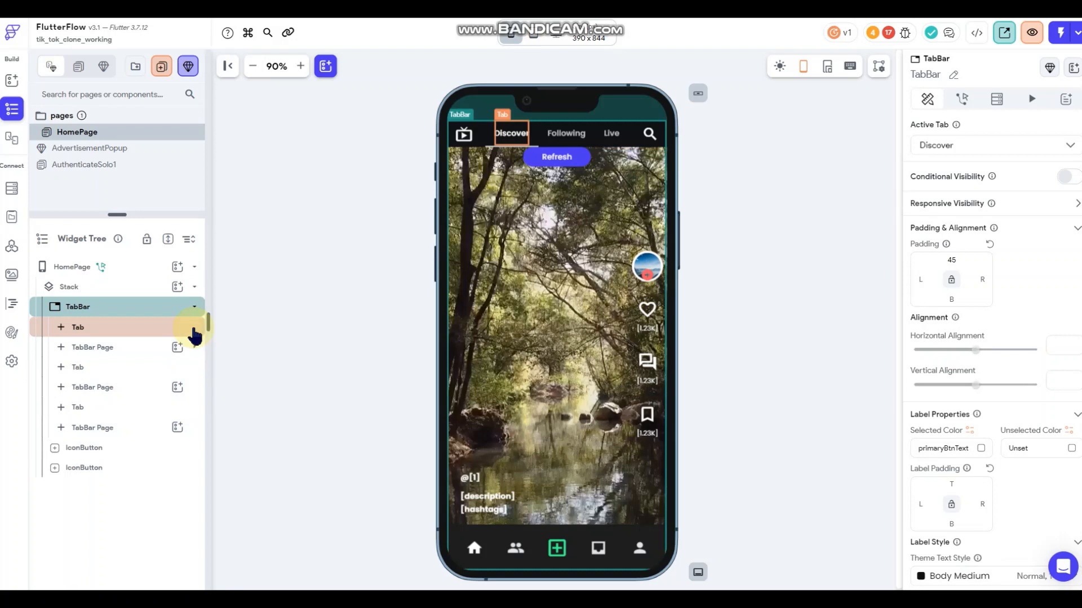
pyautogui.click(115, 408)
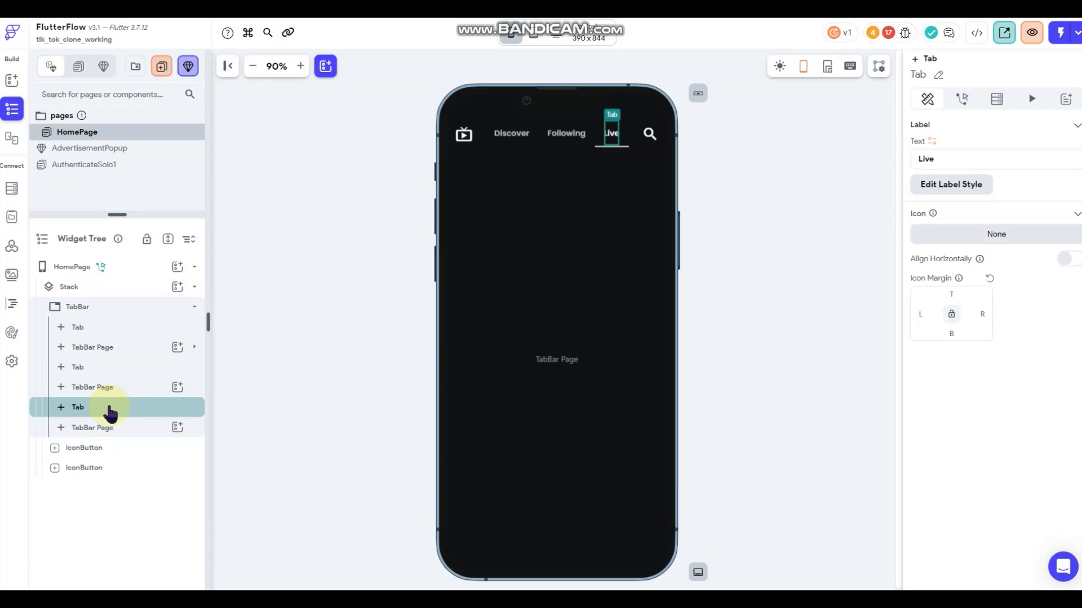
pyautogui.press('Delete')
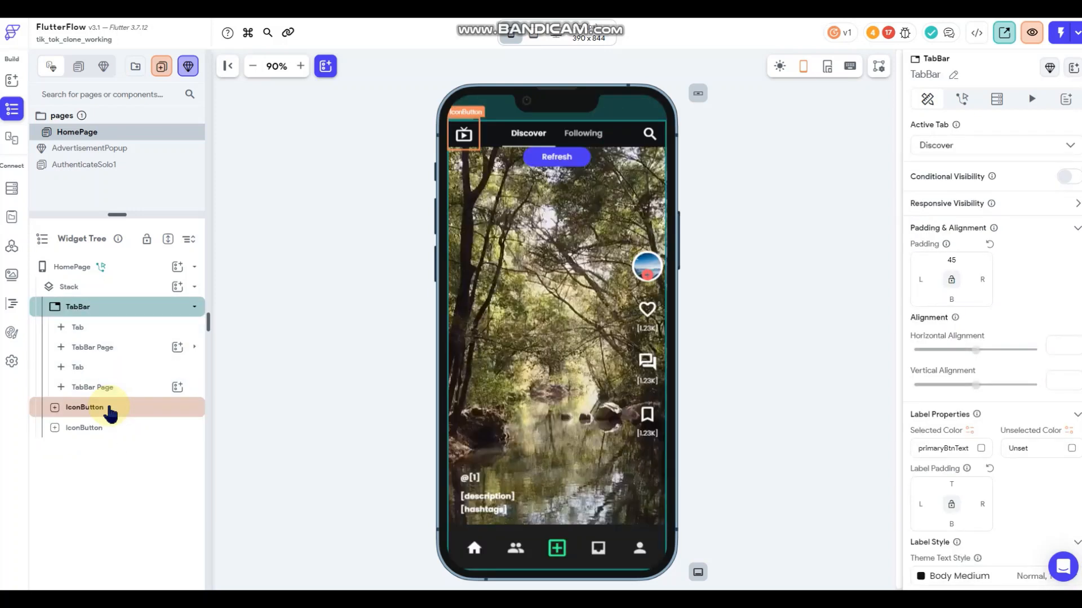
pyautogui.click(386, 195)
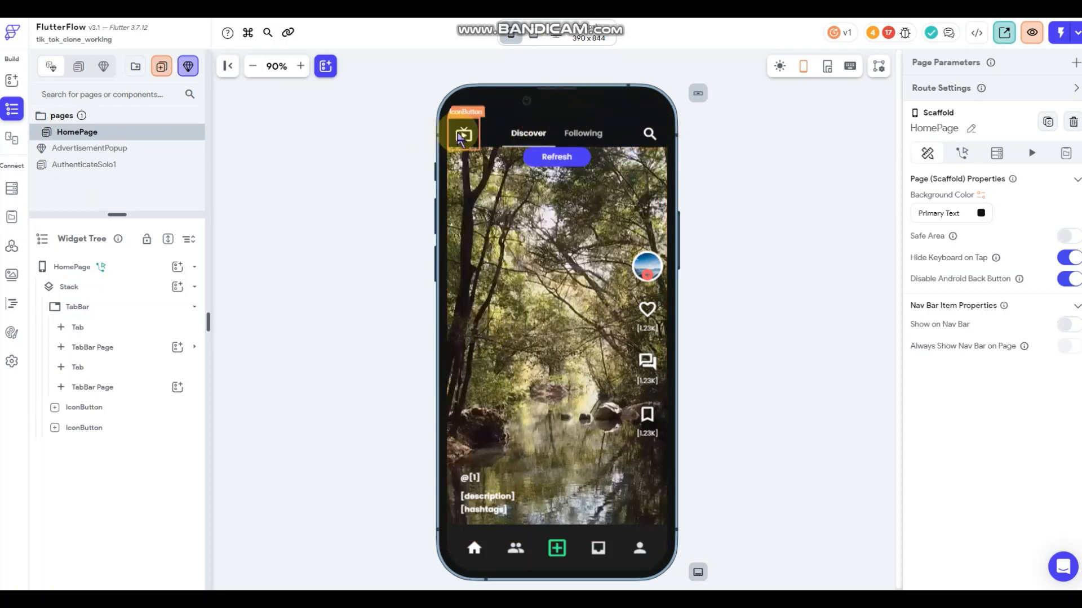
# Set the live IconButton's button size to 50 and its icon size to 25.
pyautogui.click(461, 136)
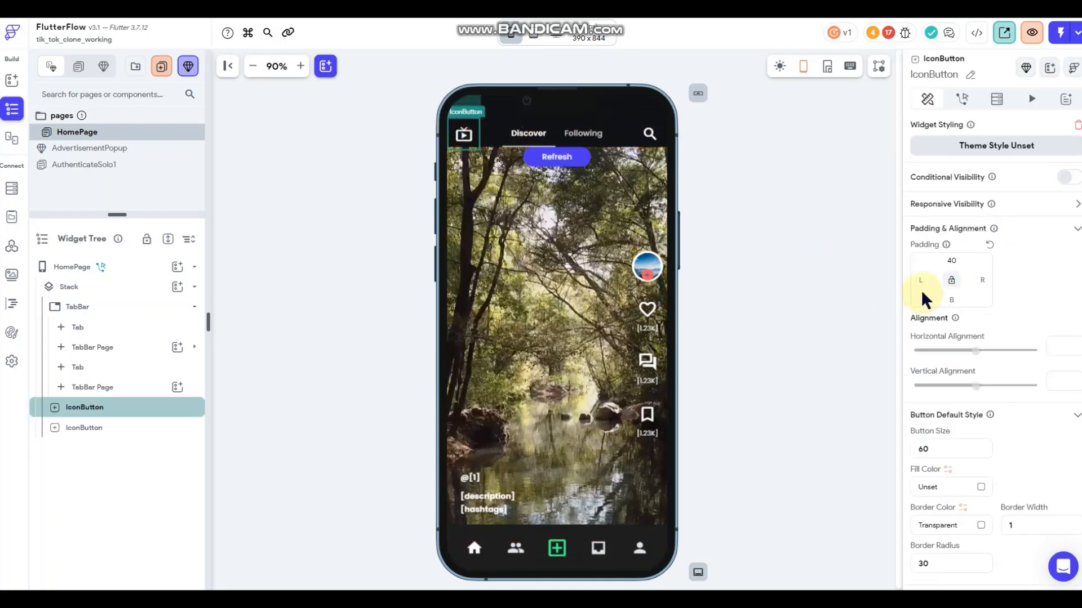
pyautogui.scroll(-4, 966, 415)
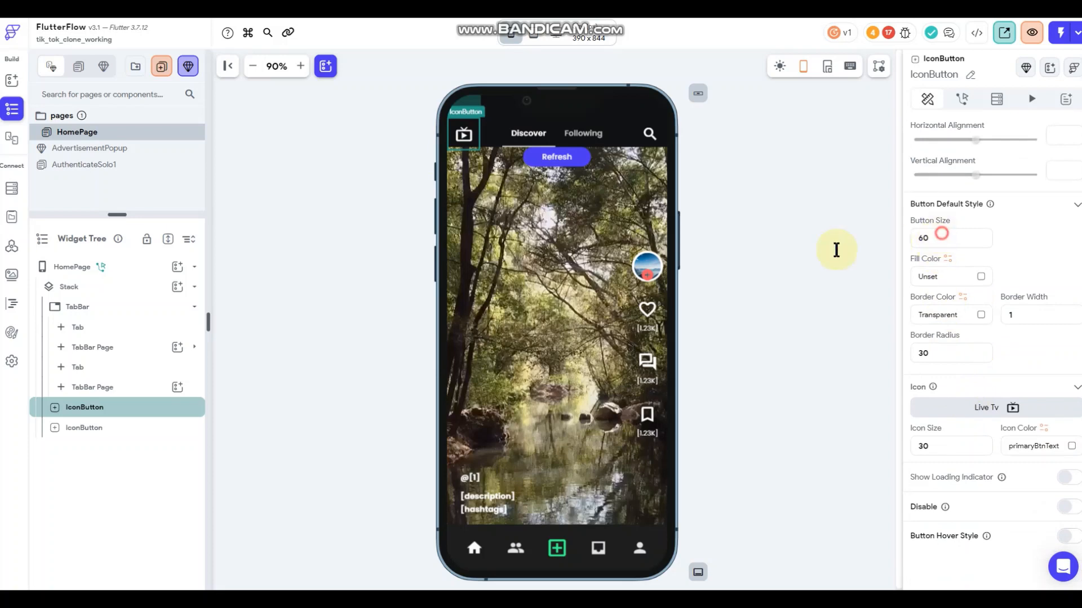
pyautogui.doubleClick(942, 234)
pyautogui.write('50')
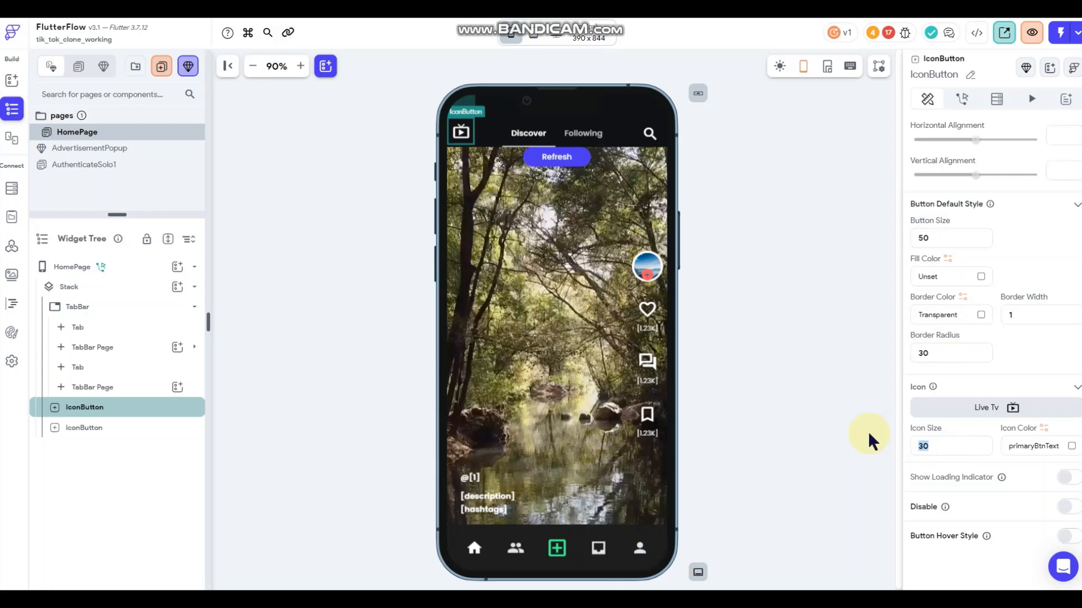
pyautogui.write('25')
# Set the search IconButton's icon size to 25 and reduce its button size to match the live button.
pyautogui.click(660, 138)
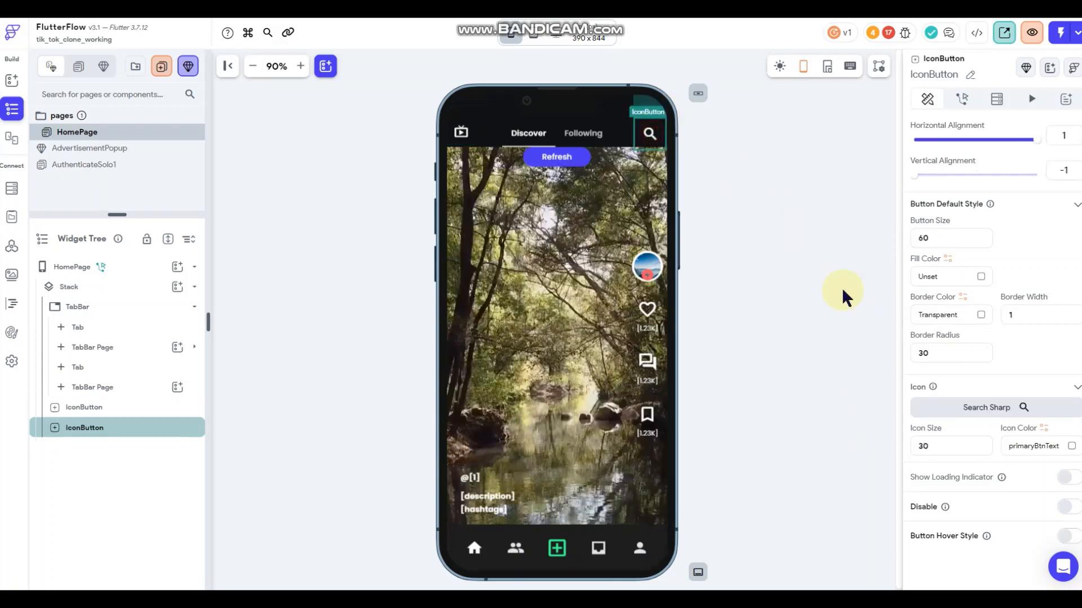
pyautogui.write('25')
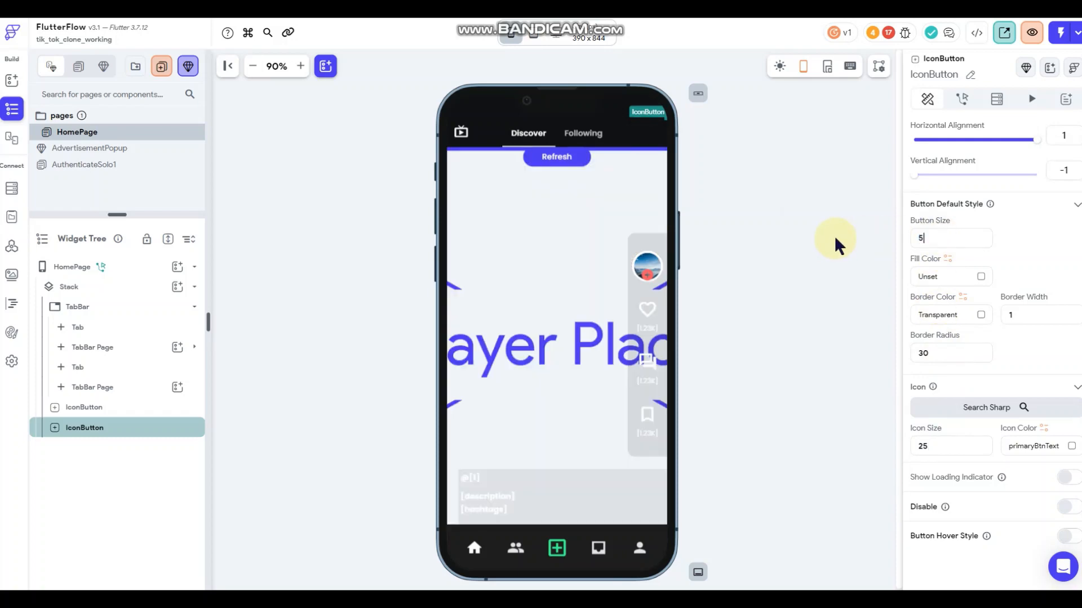
pyautogui.click(800, 189)
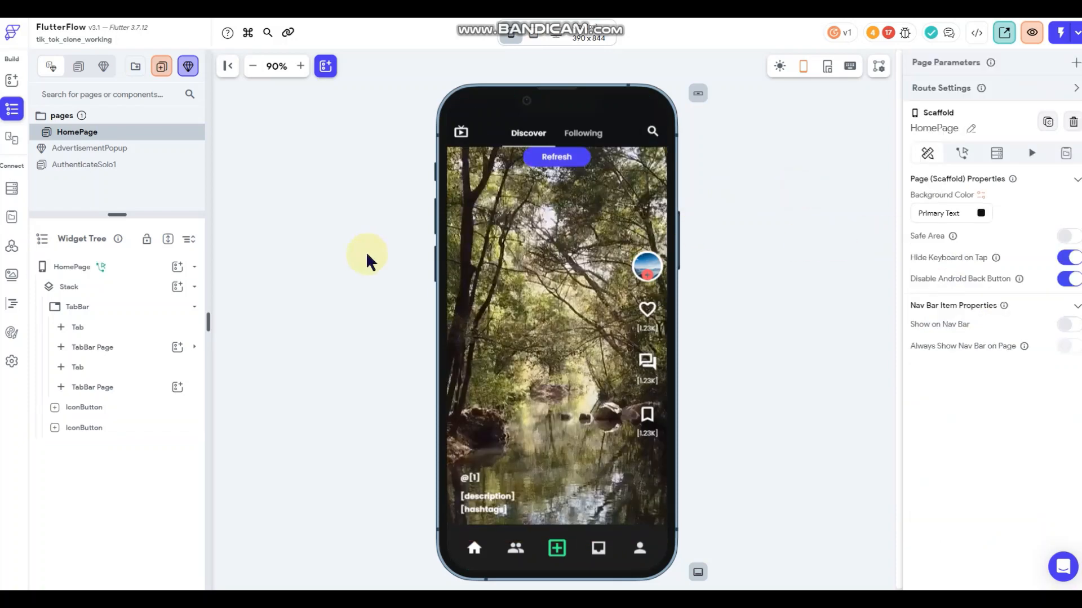
pyautogui.click(580, 132)
pyautogui.click(528, 133)
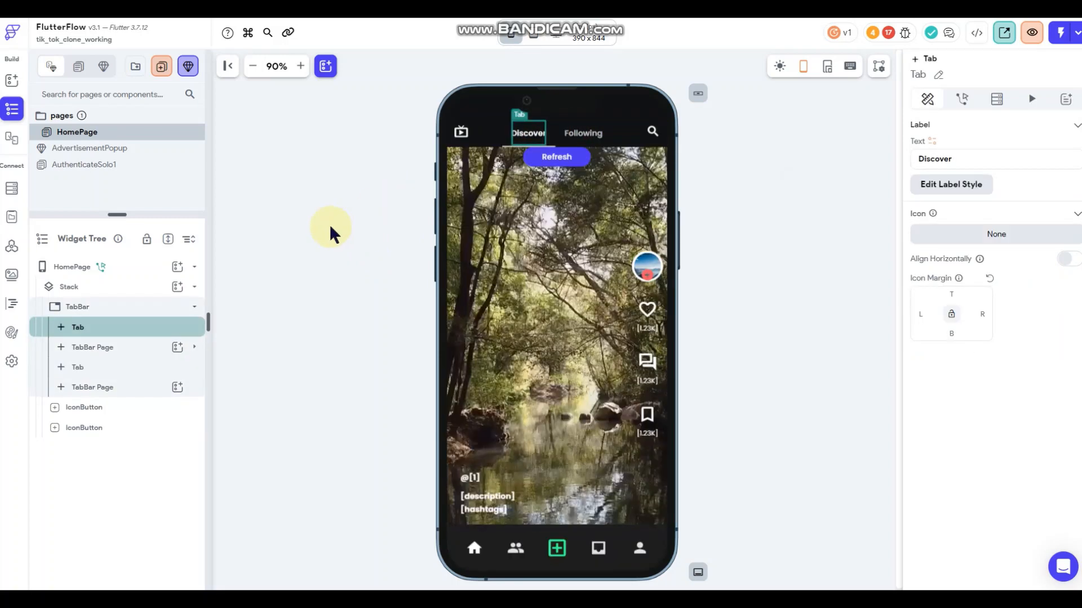
pyautogui.click(330, 231)
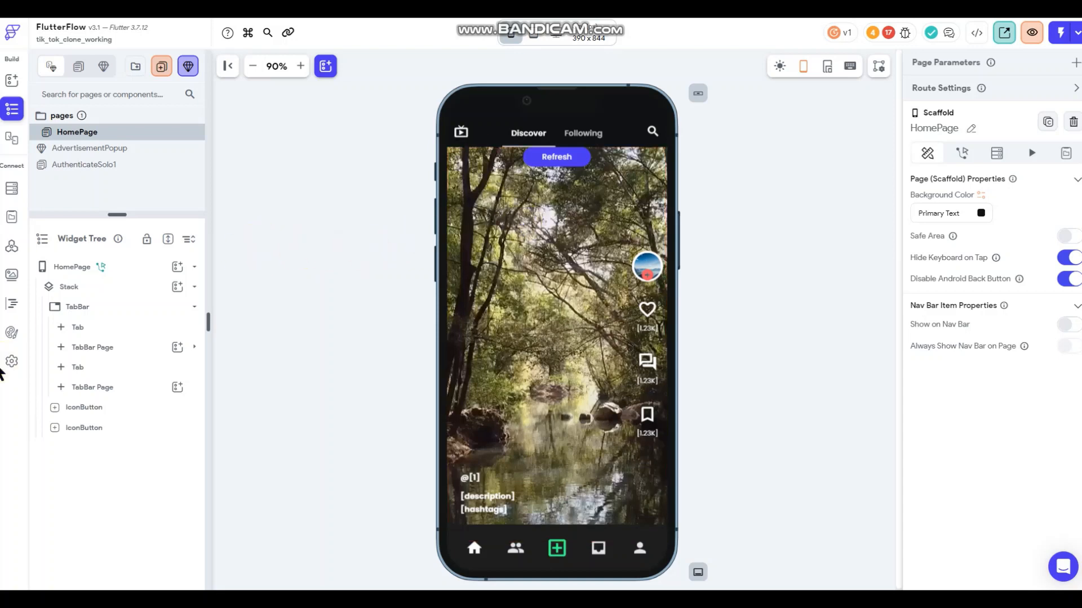
# Copy the Stack inside the Discover tab's TabBar Page and paste it into the Following tab's TabBar Page.
pyautogui.click(112, 330)
pyautogui.click(193, 348)
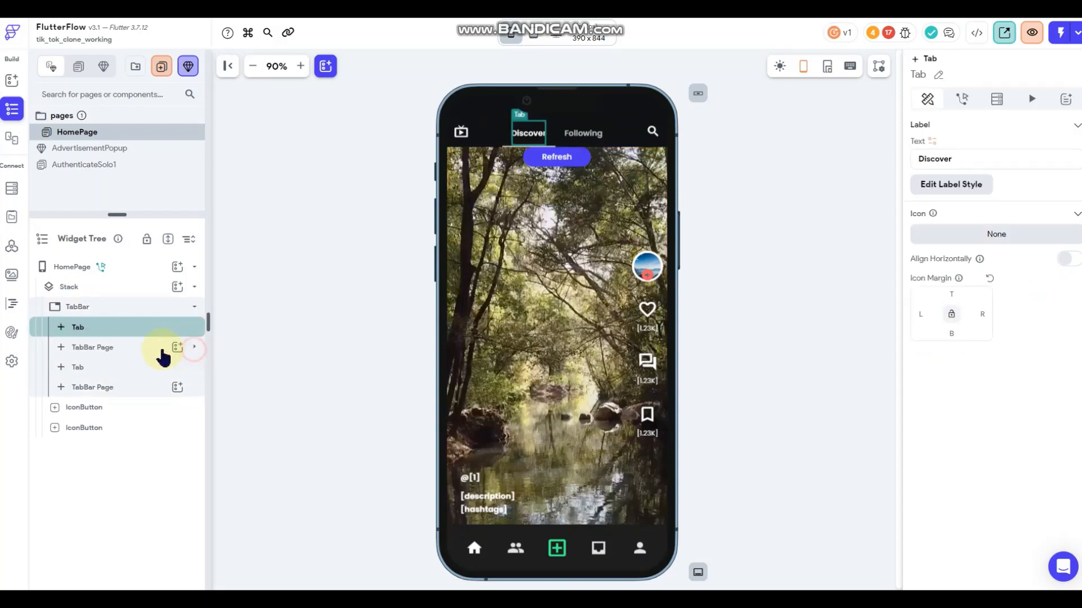
pyautogui.click(102, 369)
pyautogui.rightClick(102, 369)
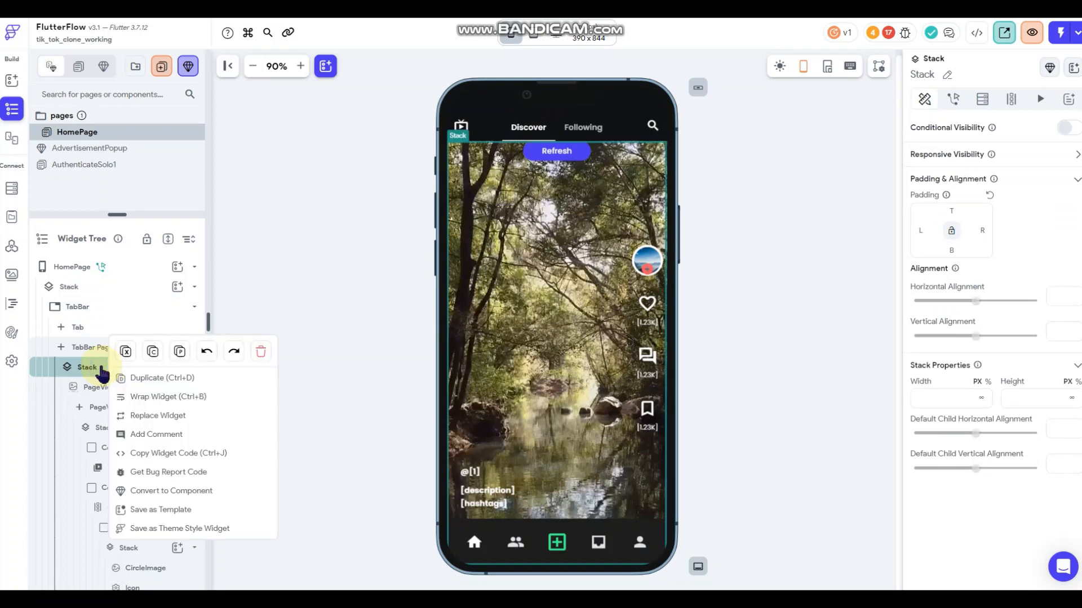
pyautogui.click(150, 355)
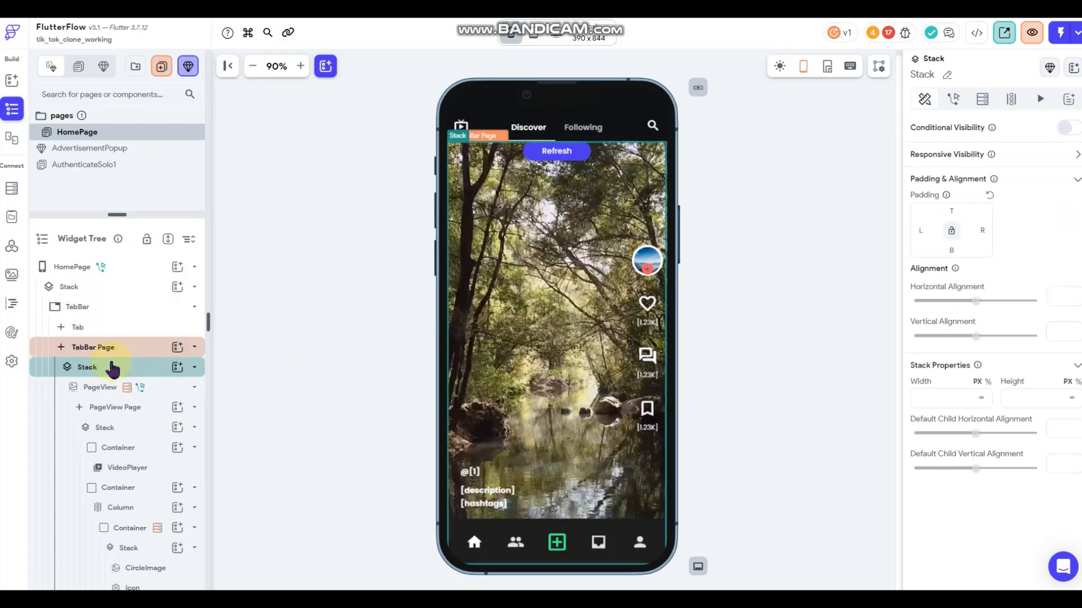
pyautogui.scroll(-1, 132, 403)
pyautogui.click(581, 126)
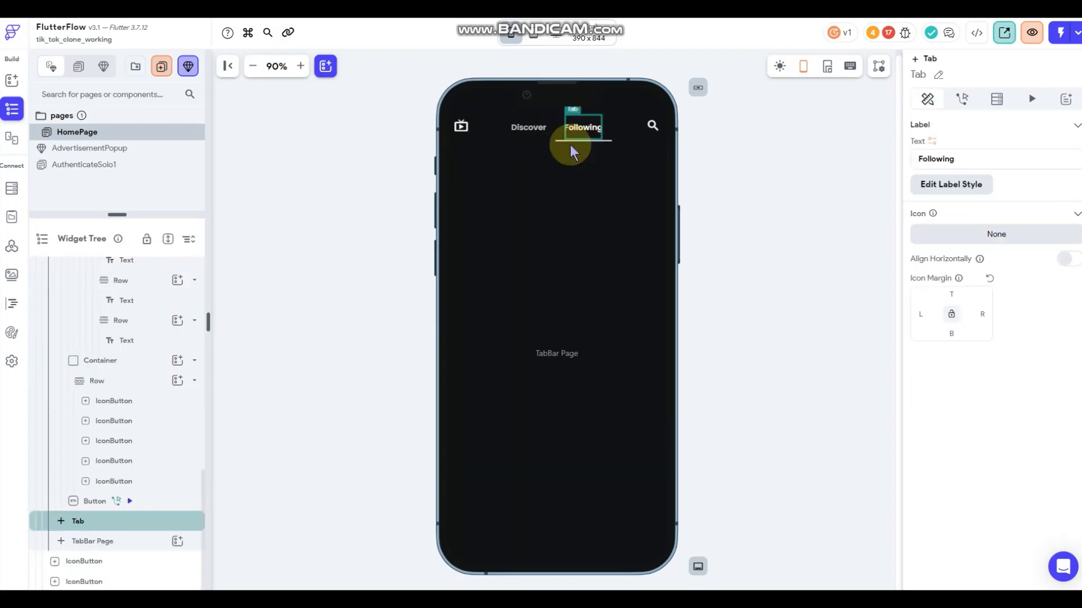
pyautogui.click(515, 231)
pyautogui.rightClick(536, 223)
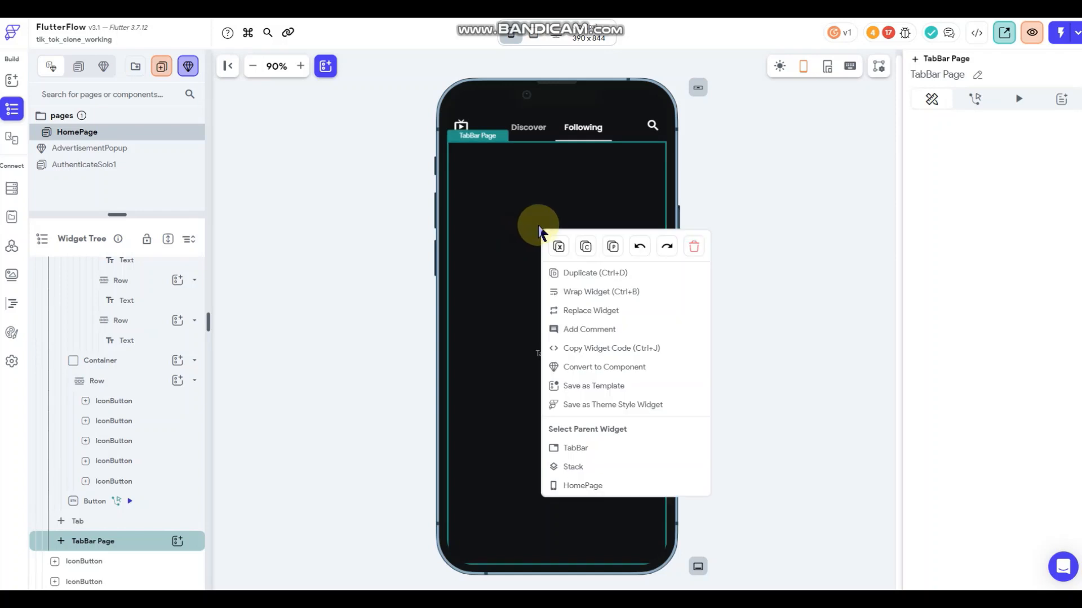
pyautogui.click(618, 249)
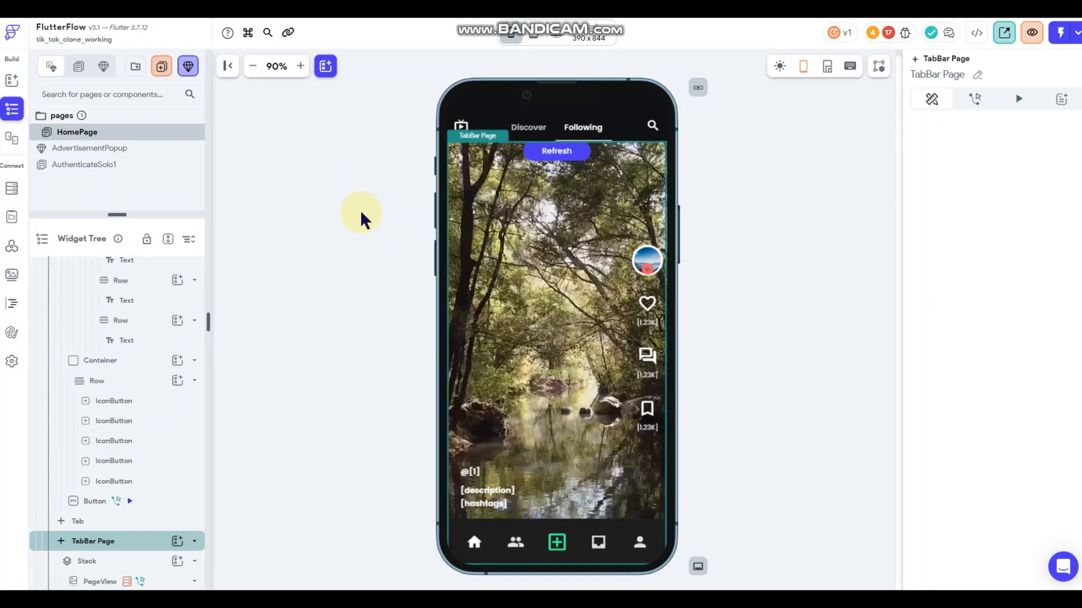
pyautogui.click(389, 188)
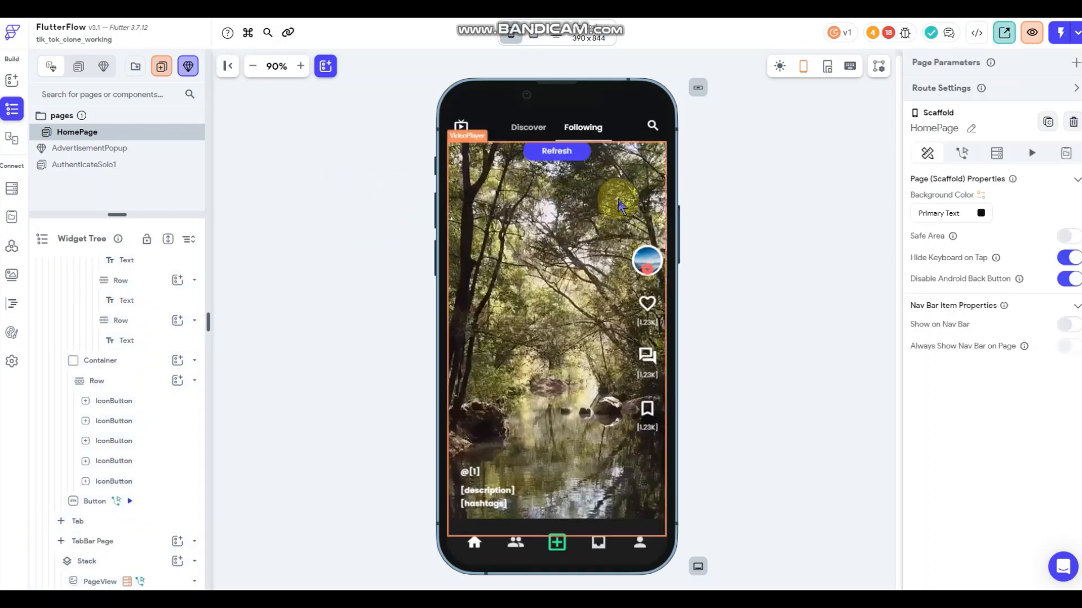
# Add a user_followed field to the users collection schema as a list of document references to users.
pyautogui.click(12, 188)
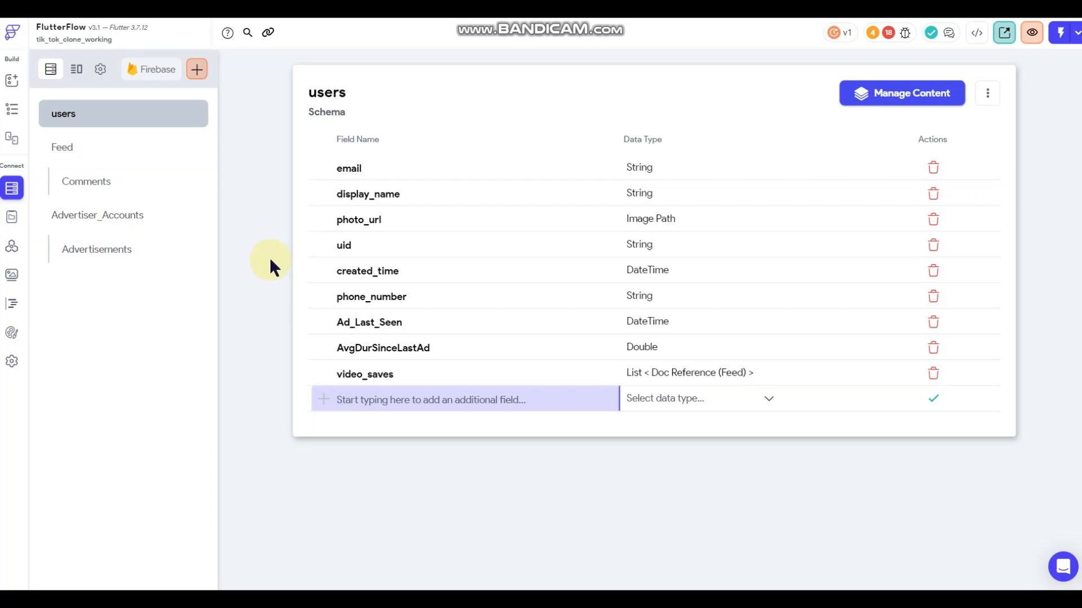
pyautogui.write('user_f')
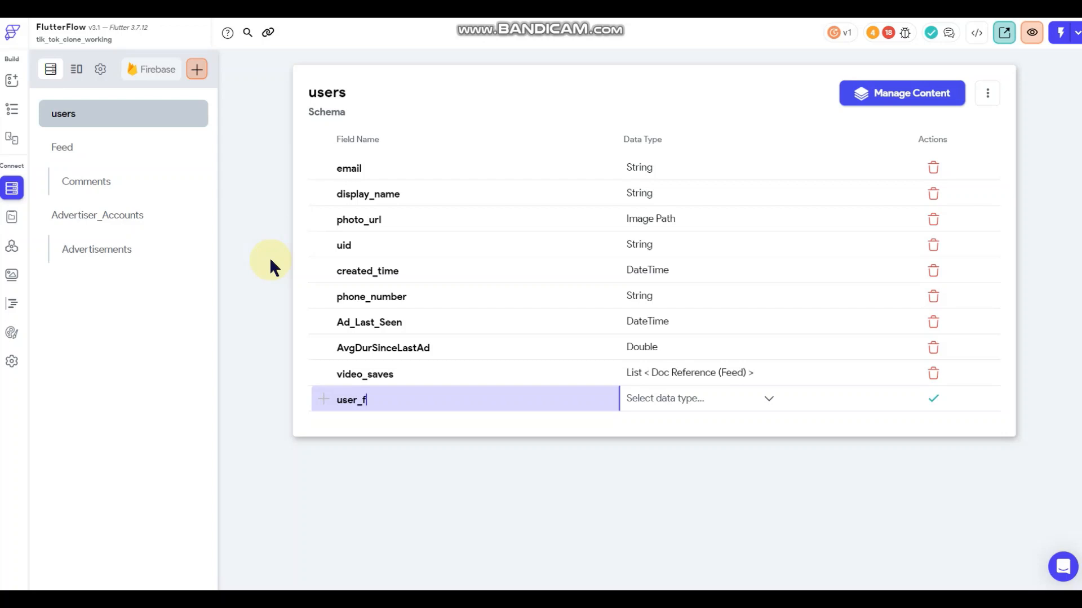
pyautogui.write('ollowed')
pyautogui.click(684, 403)
pyautogui.click(783, 227)
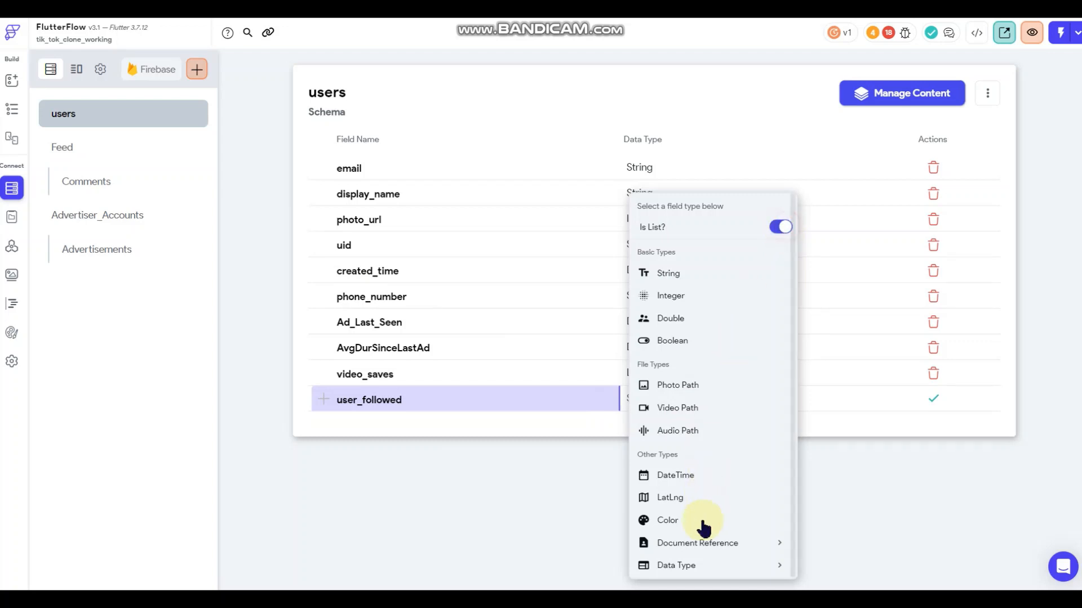
pyautogui.moveTo(693, 543)
pyautogui.click(692, 564)
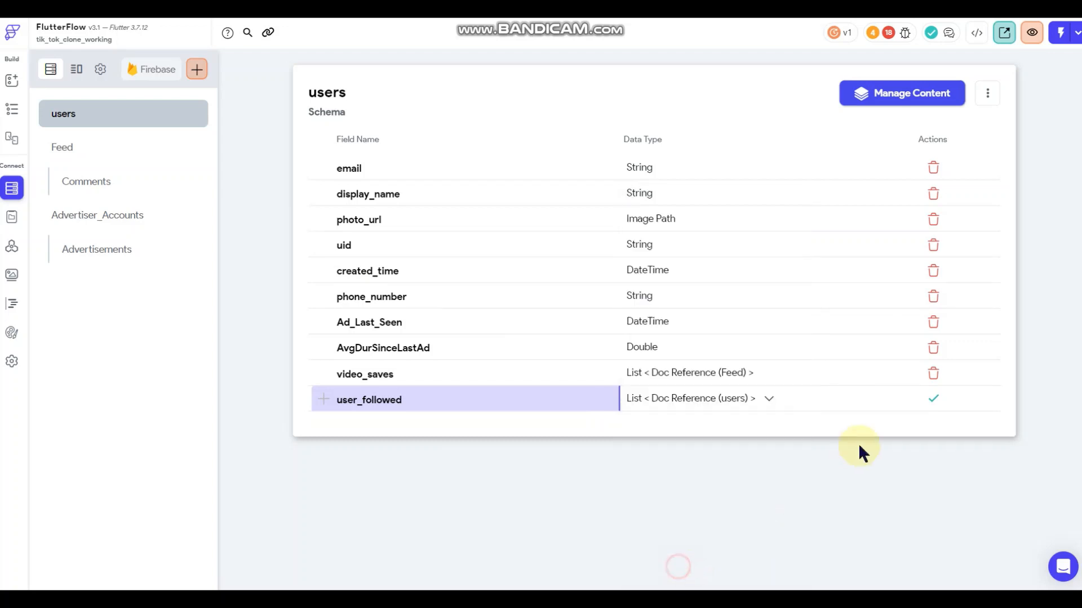
pyautogui.click(933, 400)
# Delete the small red Icon overlaid on the profile CircleImage in the HomePage's Following tab.
pyautogui.click(12, 109)
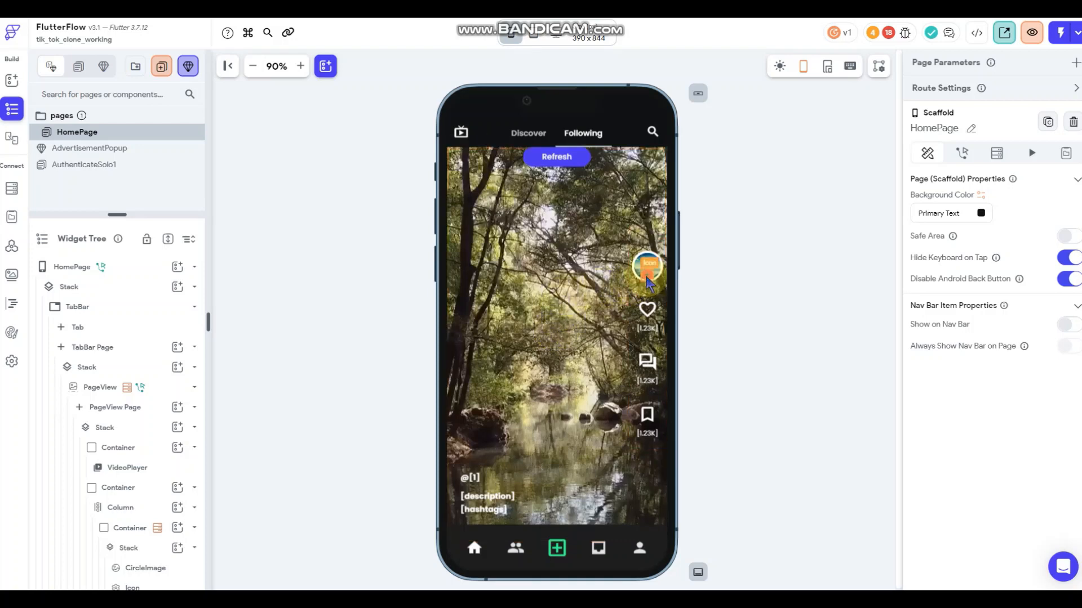
pyautogui.click(649, 277)
pyautogui.rightClick(649, 277)
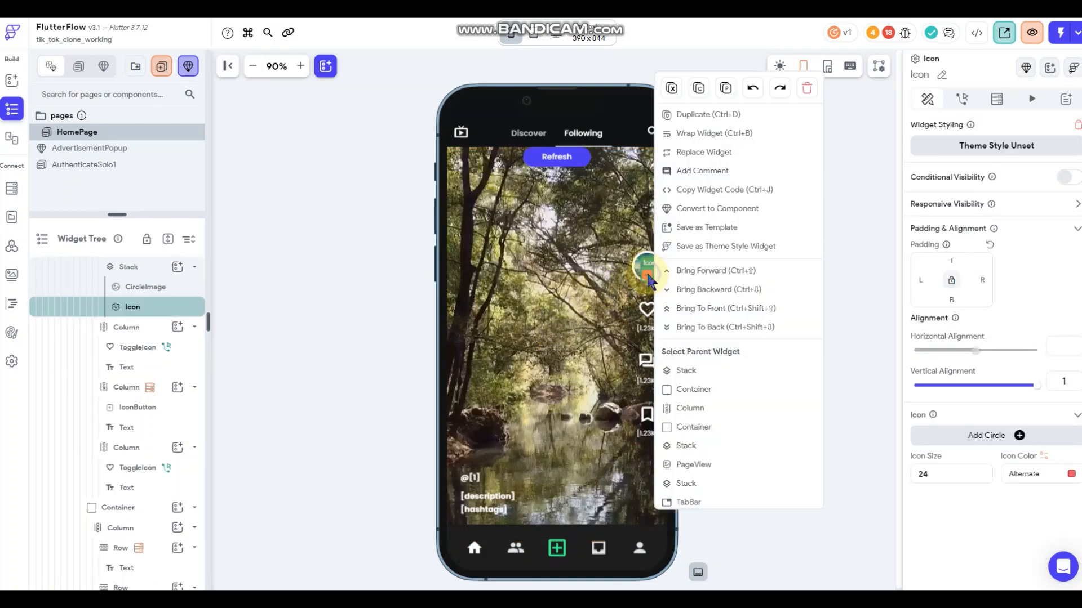
pyautogui.click(746, 319)
pyautogui.click(749, 271)
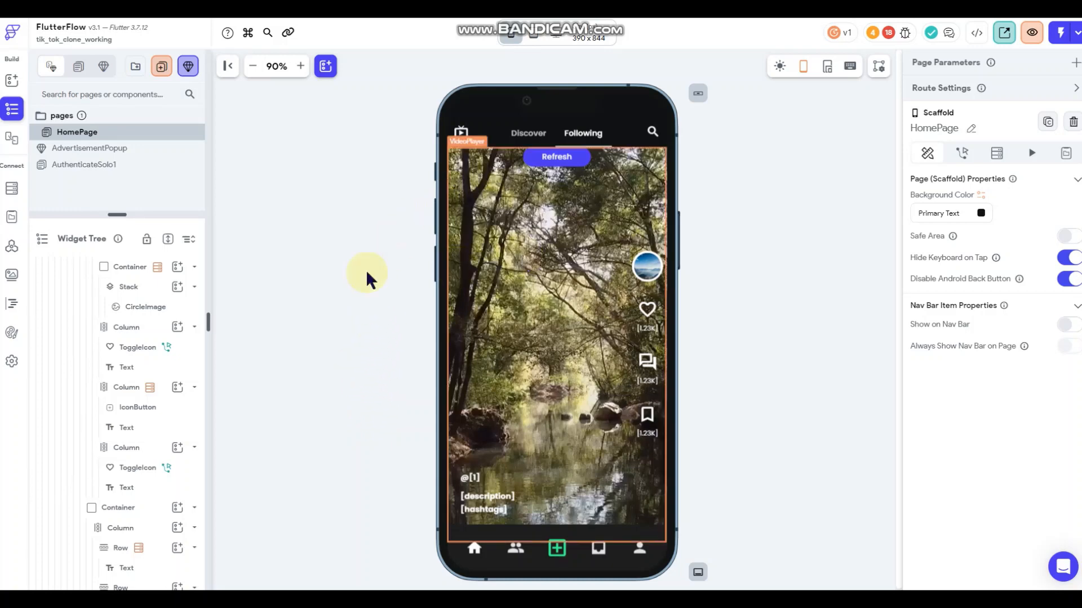
# Add a filter to the Following tab PageView's Feed query on the createdby_ref field with the In relation.
pyautogui.click(530, 254)
pyautogui.scroll(1, 125, 309)
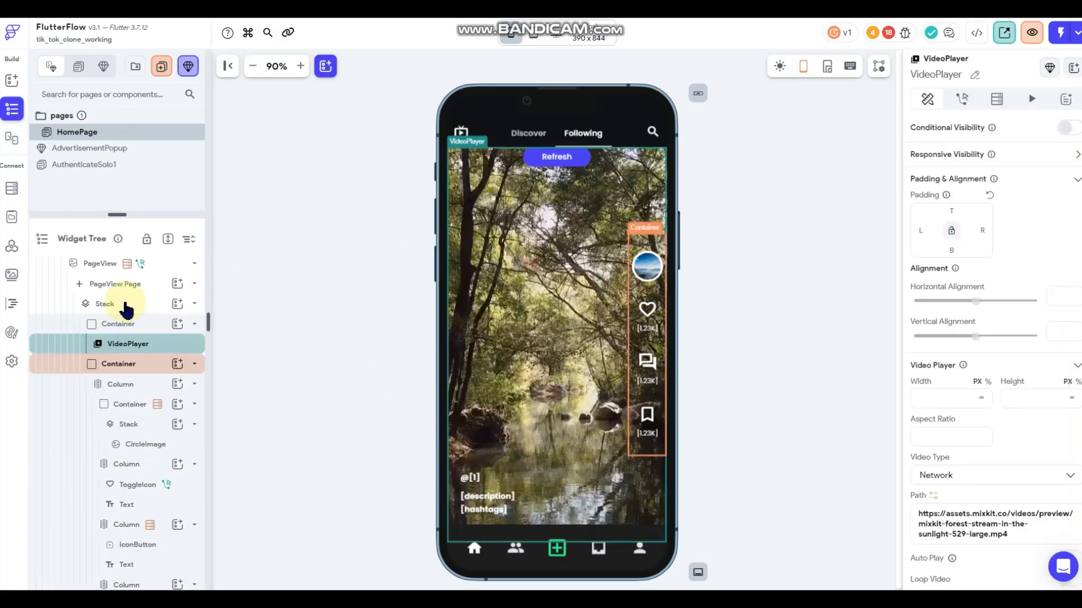
pyautogui.scroll(1, 125, 309)
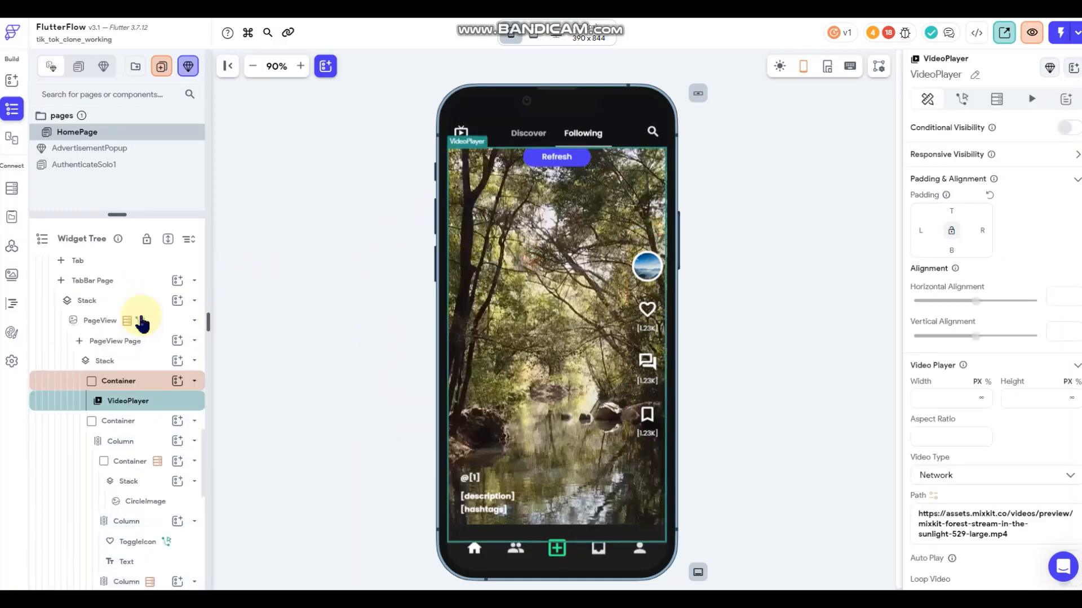
pyautogui.click(107, 326)
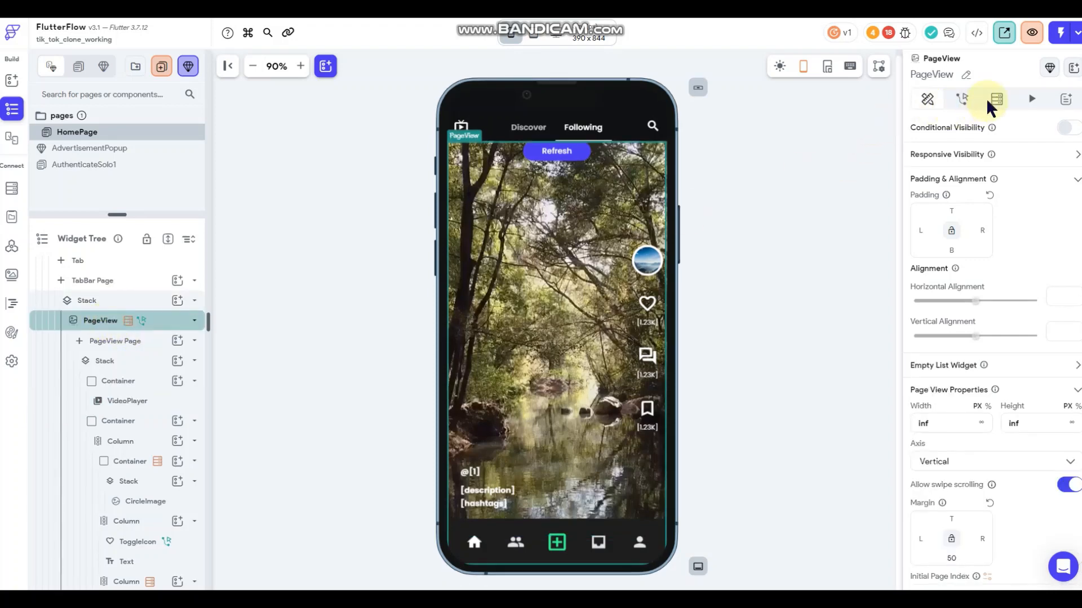
pyautogui.click(993, 101)
pyautogui.click(942, 136)
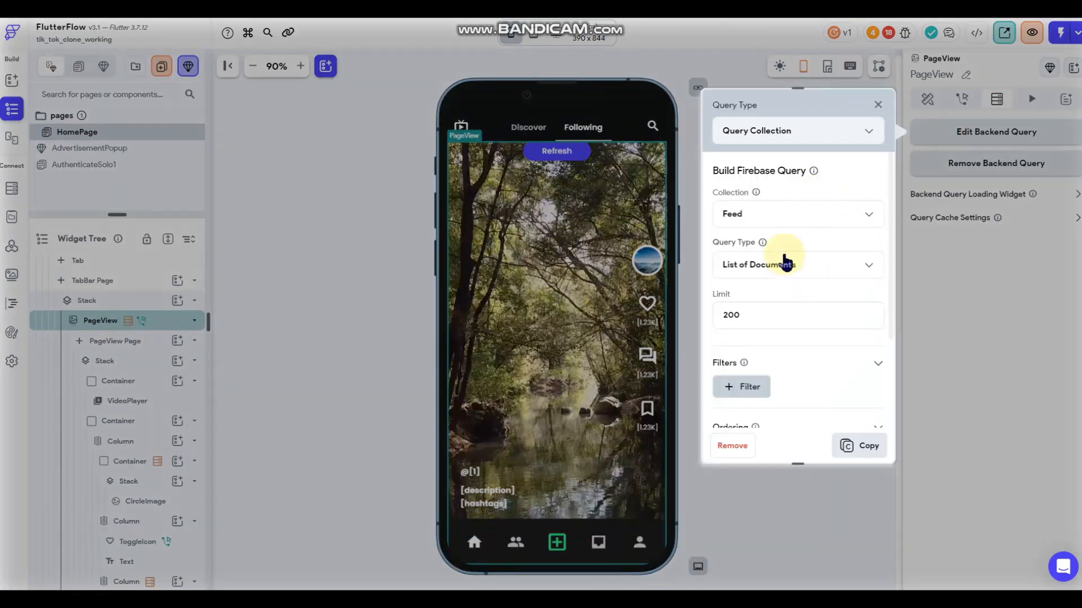
pyautogui.scroll(-1, 783, 248)
pyautogui.scroll(-1, 783, 247)
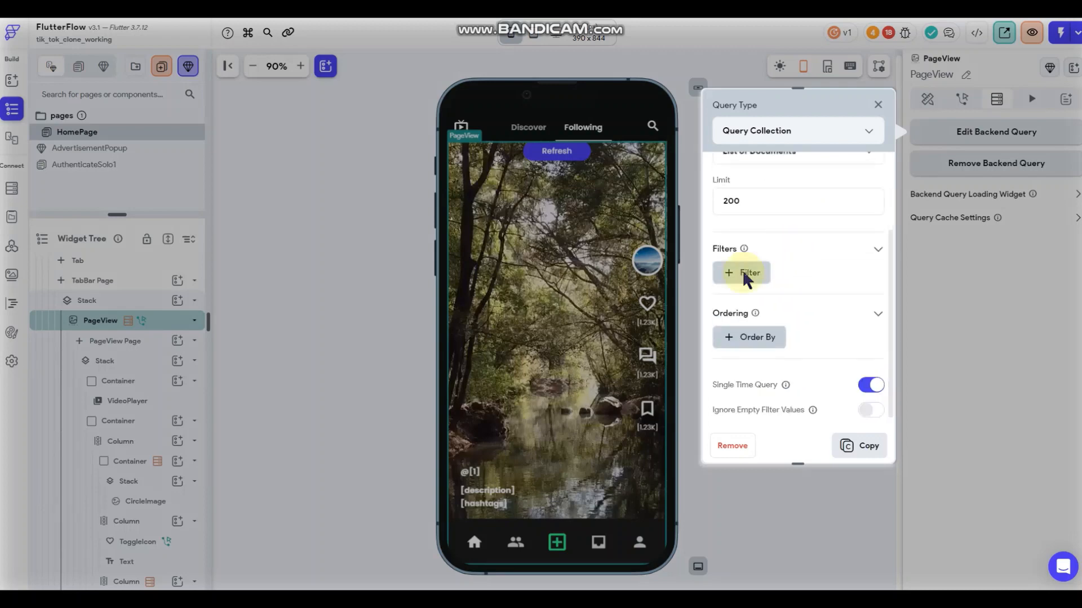
pyautogui.click(743, 272)
pyautogui.scroll(-1, 789, 259)
pyautogui.click(777, 272)
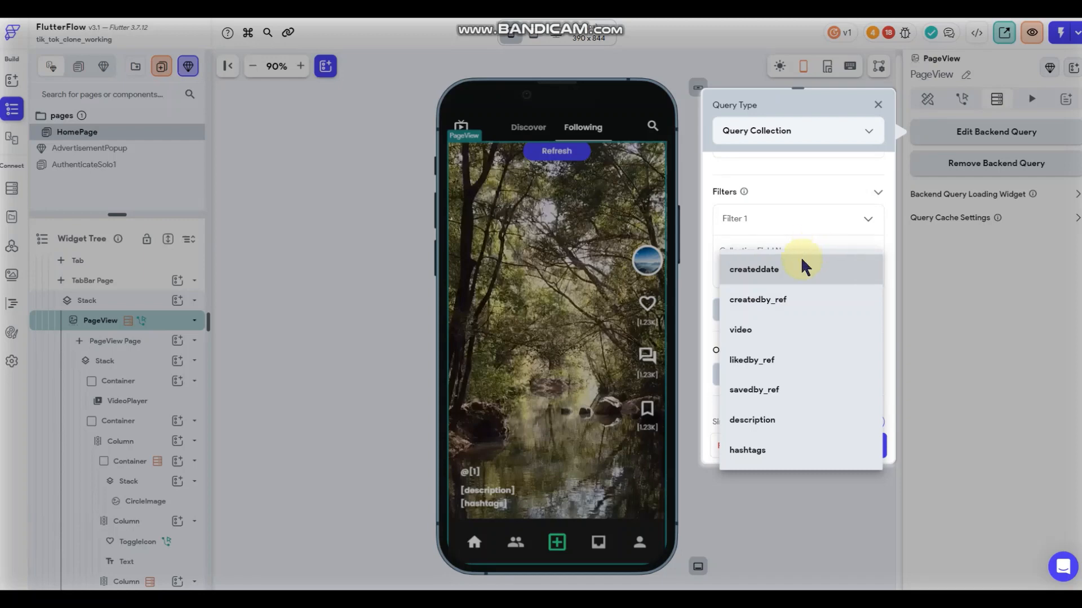
pyautogui.click(787, 300)
pyautogui.click(757, 335)
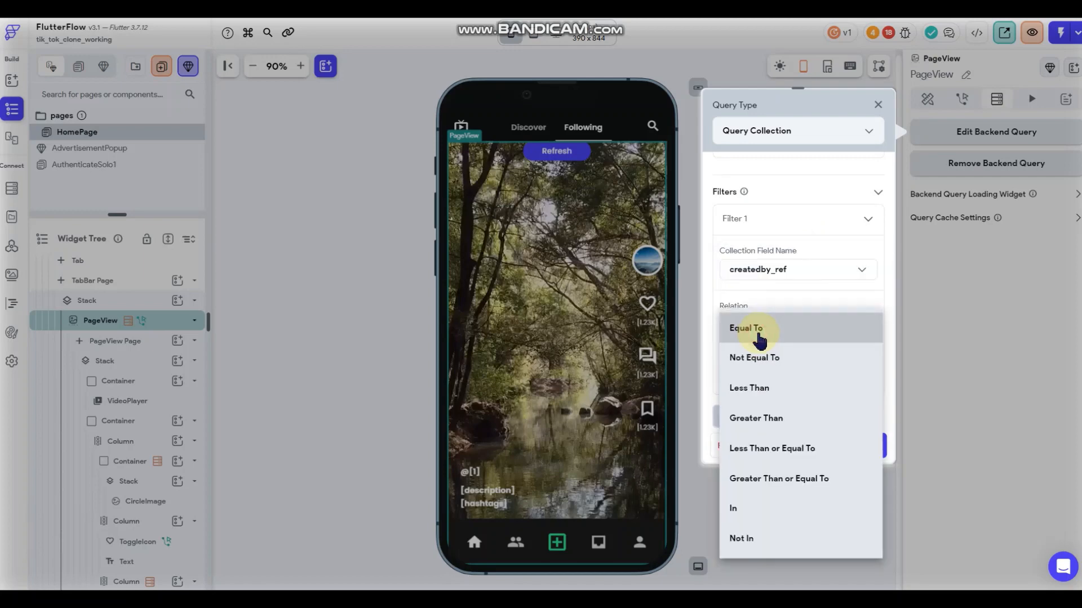
pyautogui.click(758, 509)
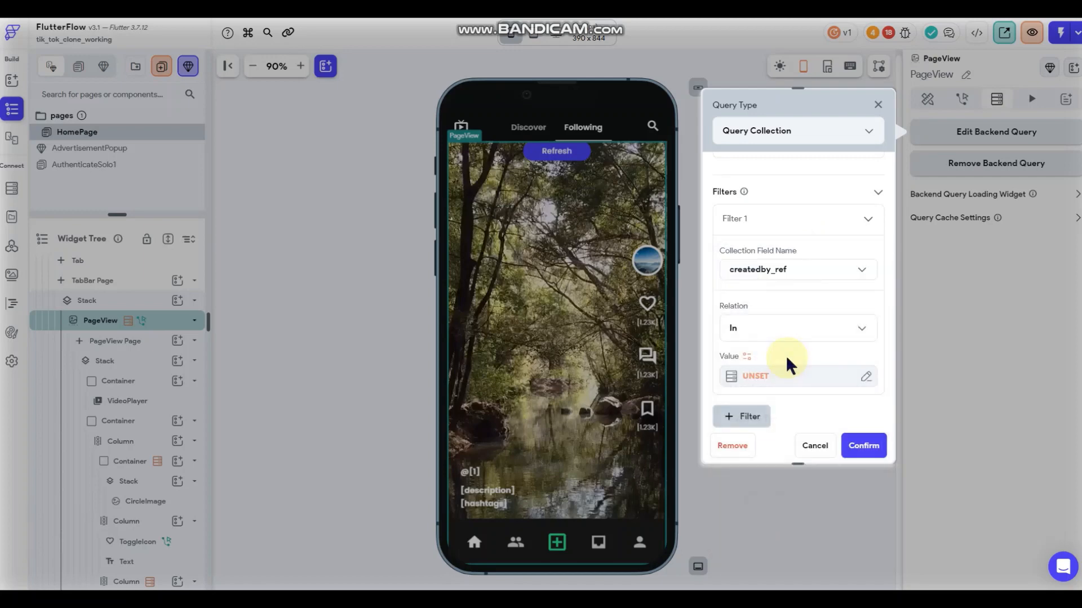
# Set the filter value to the authenticated user's user_followed list with no further changes and save the backend query.
pyautogui.scroll(-2, 785, 362)
pyautogui.click(761, 276)
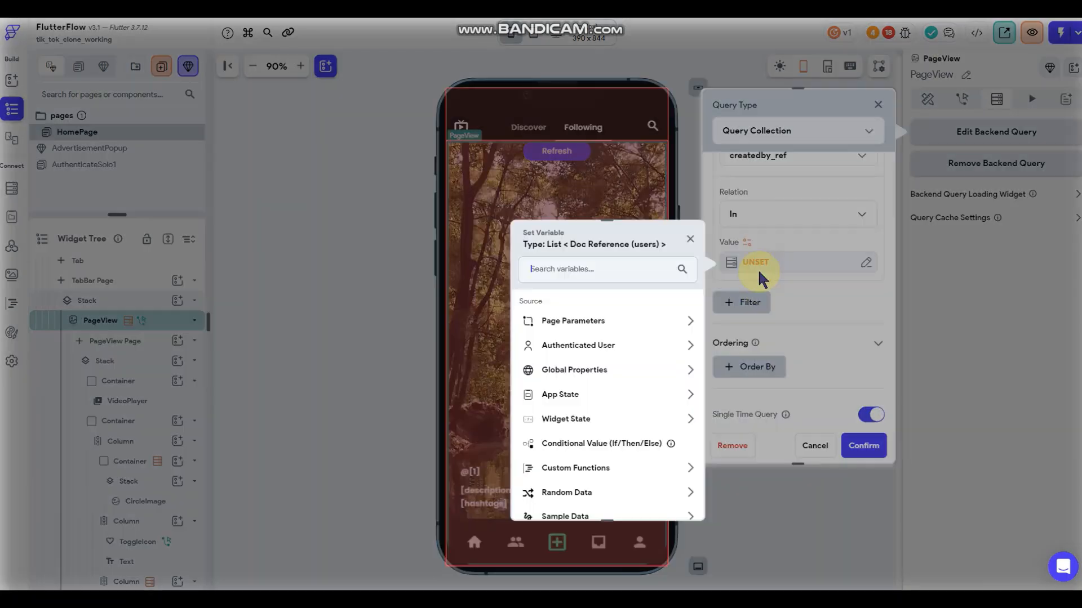
pyautogui.click(621, 347)
pyautogui.scroll(-1, 616, 388)
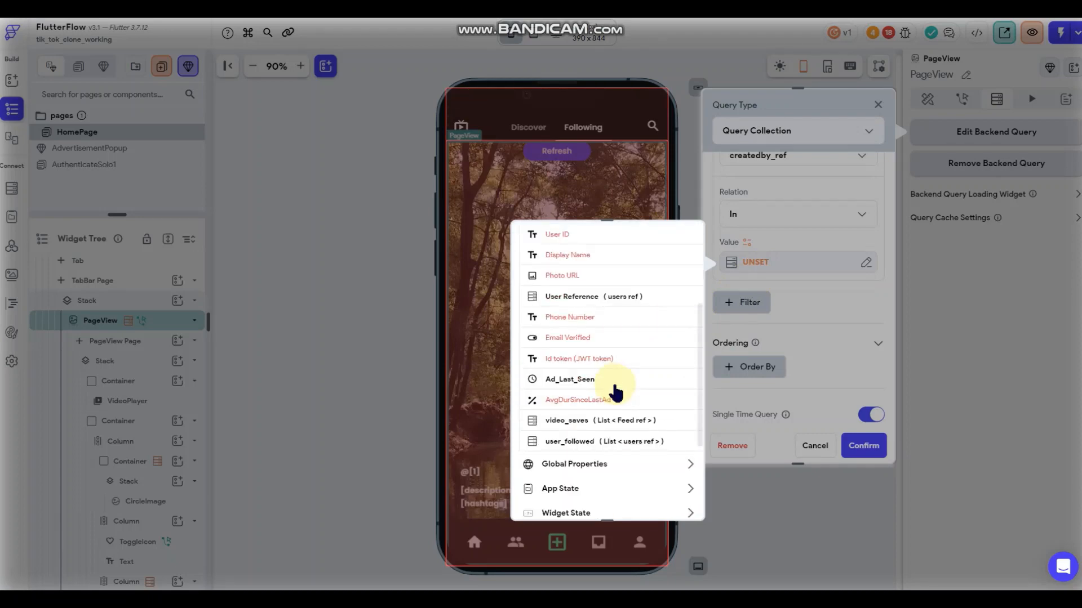
pyautogui.click(594, 442)
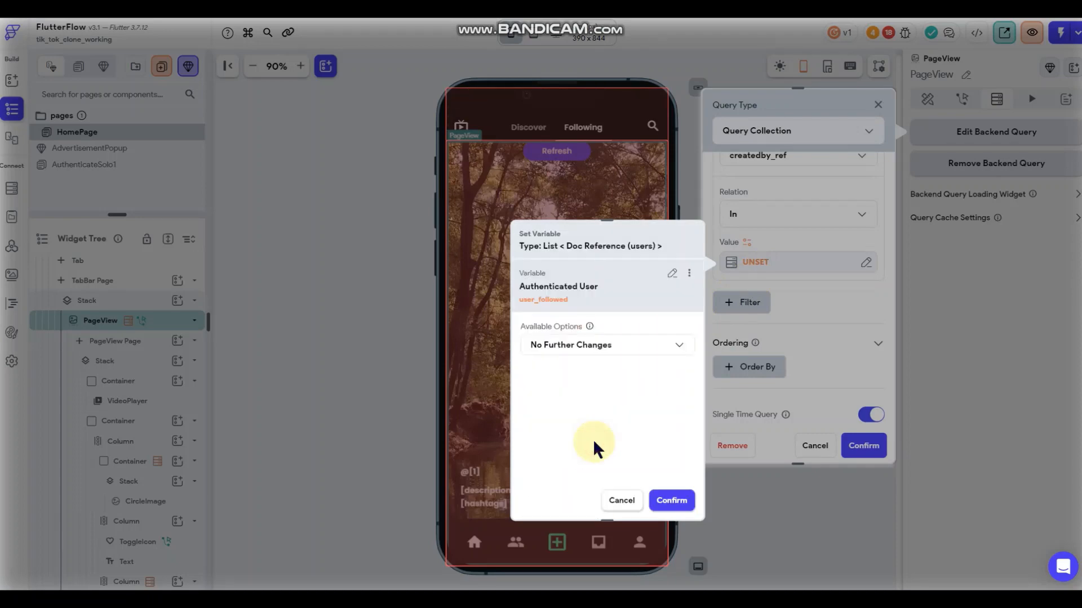
pyautogui.click(609, 346)
pyautogui.click(609, 401)
pyautogui.click(670, 500)
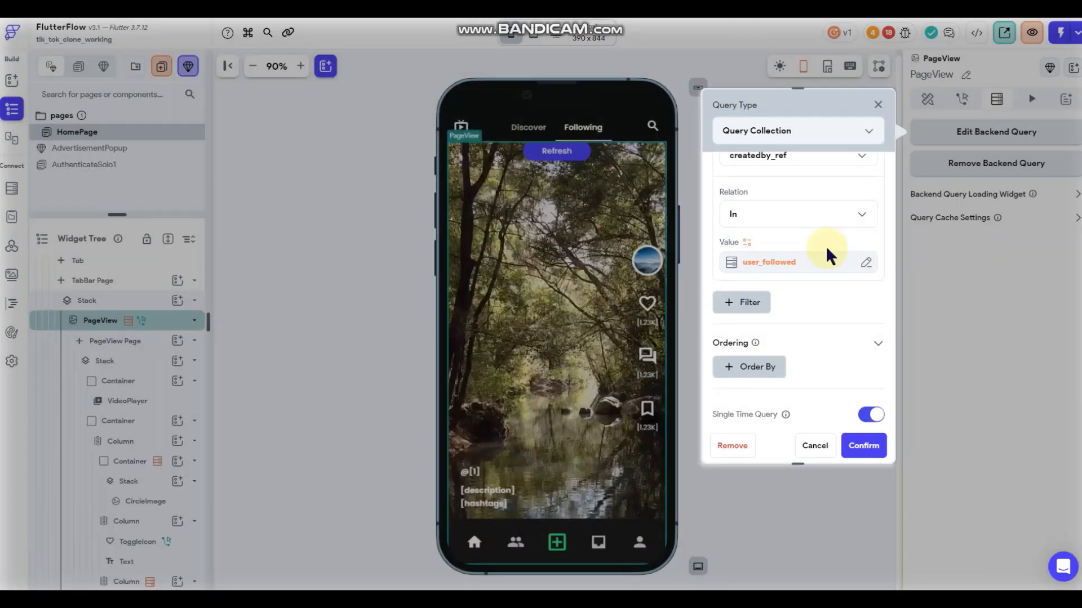
pyautogui.scroll(-1, 811, 293)
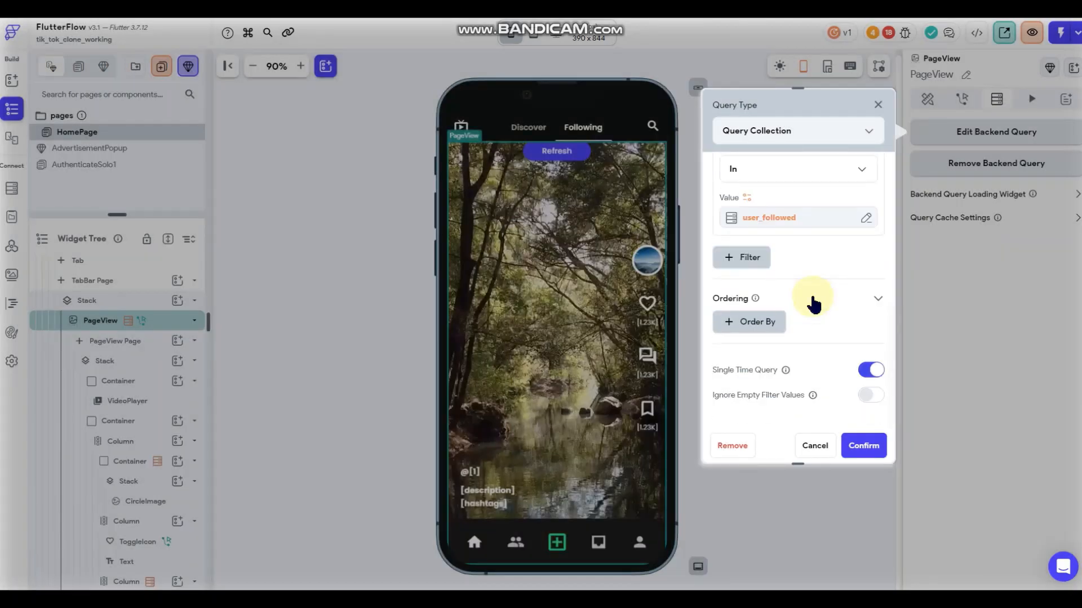
pyautogui.click(855, 447)
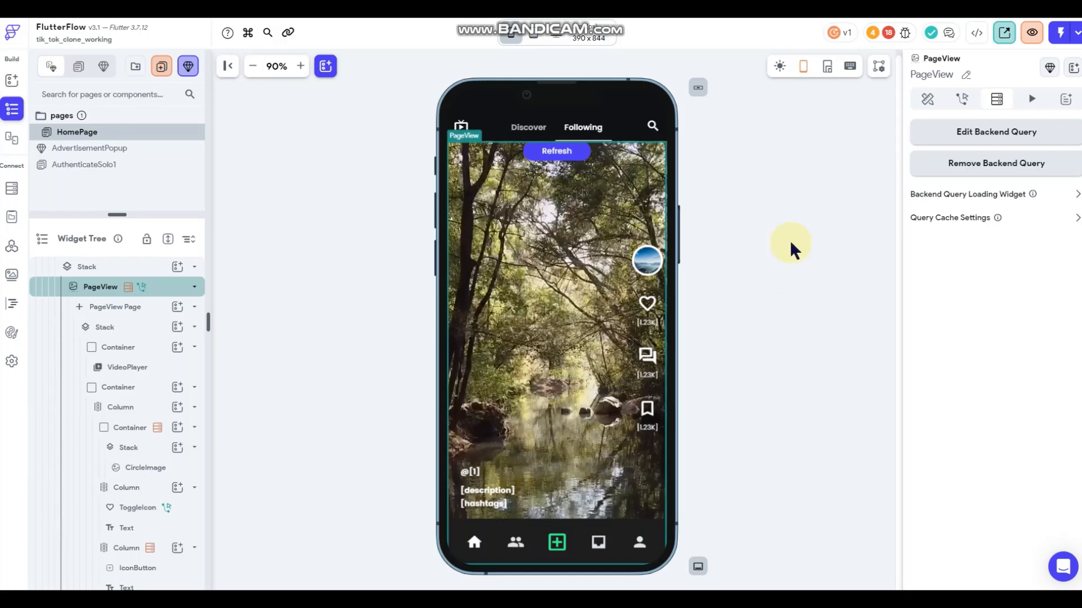
pyautogui.click(790, 238)
# Review the Following tab's profile image path variable, the live and search IconButtons, and the Discover and Following tabs.
pyautogui.click(647, 261)
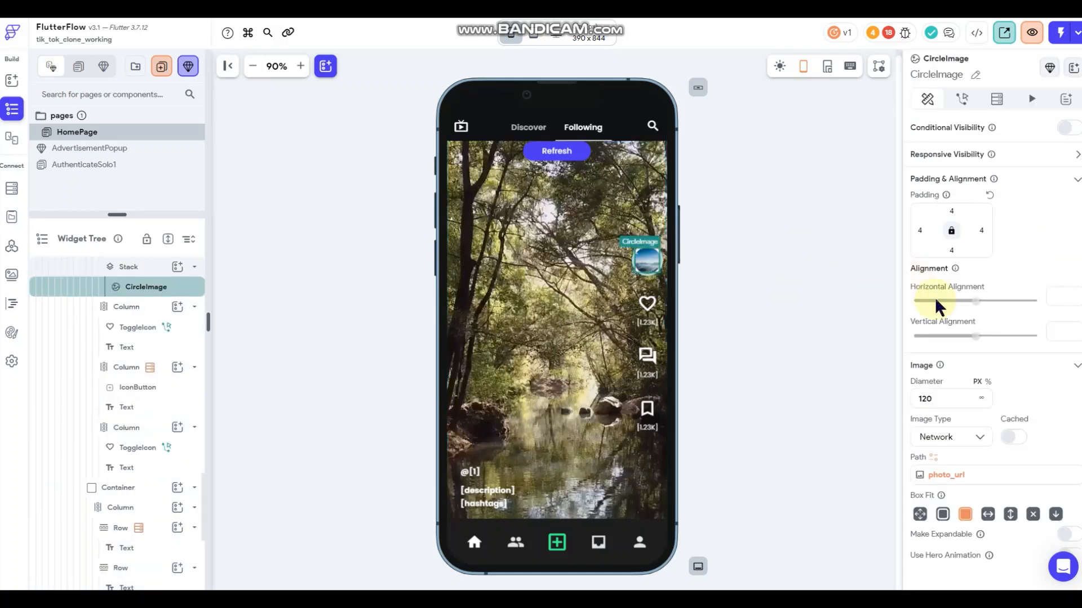
pyautogui.scroll(-1, 936, 301)
pyautogui.click(955, 457)
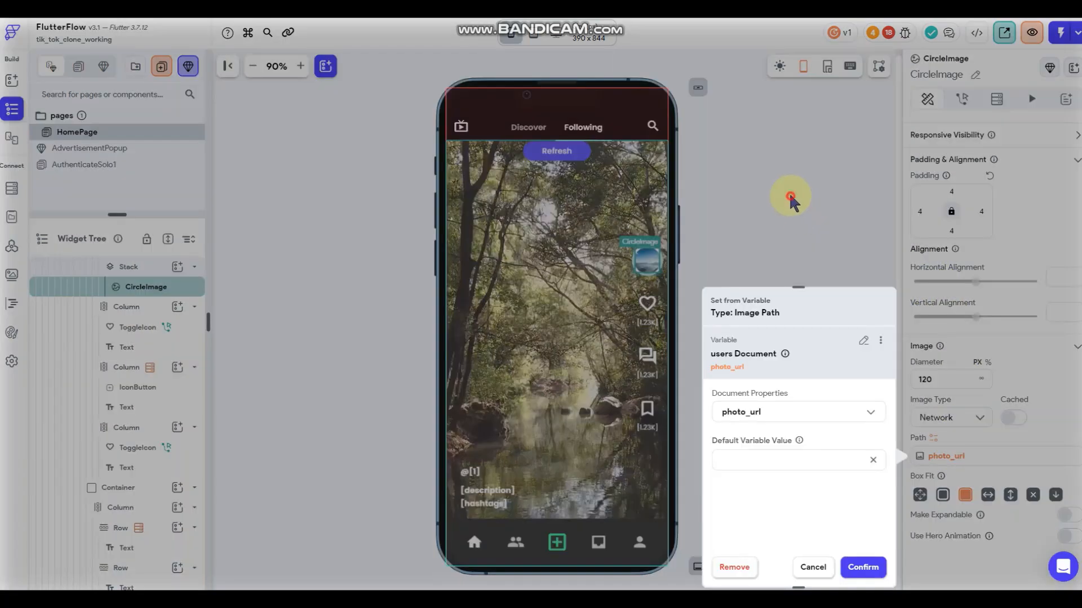
pyautogui.click(790, 192)
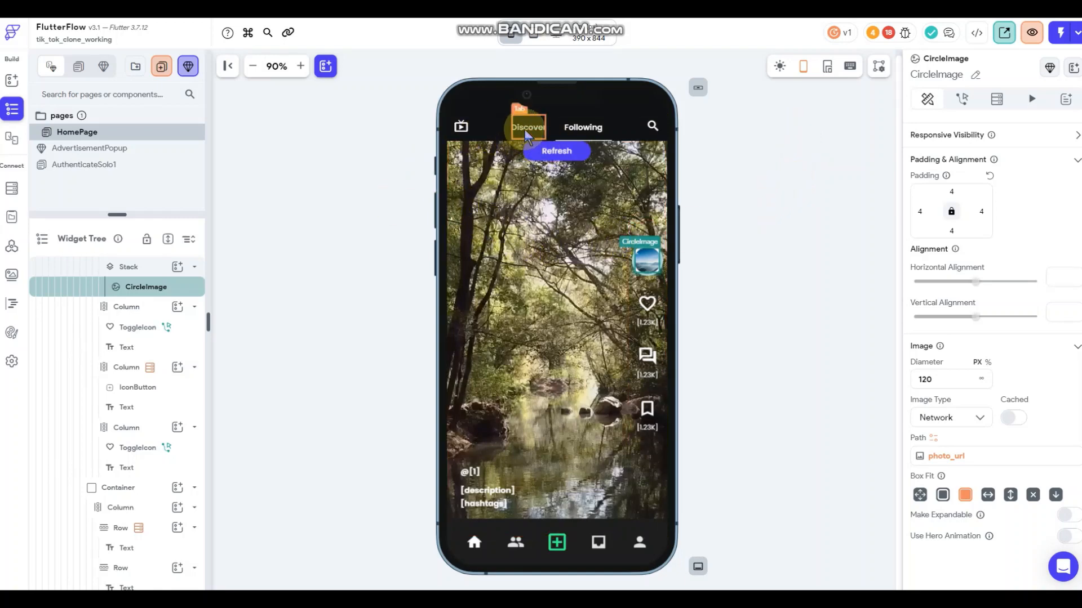
pyautogui.click(460, 128)
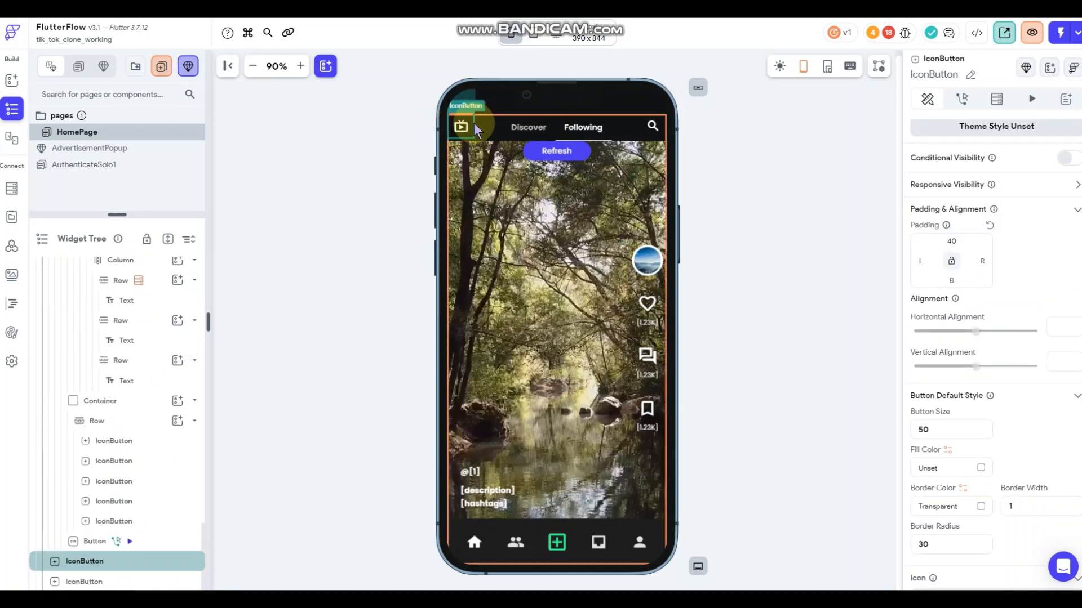
pyautogui.click(652, 125)
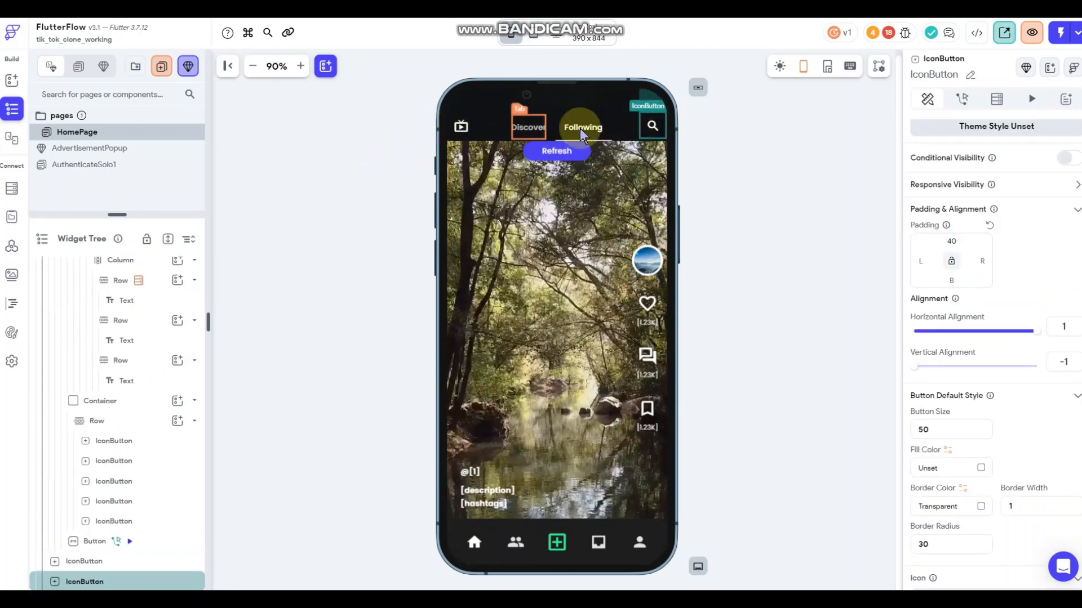
pyautogui.click(524, 133)
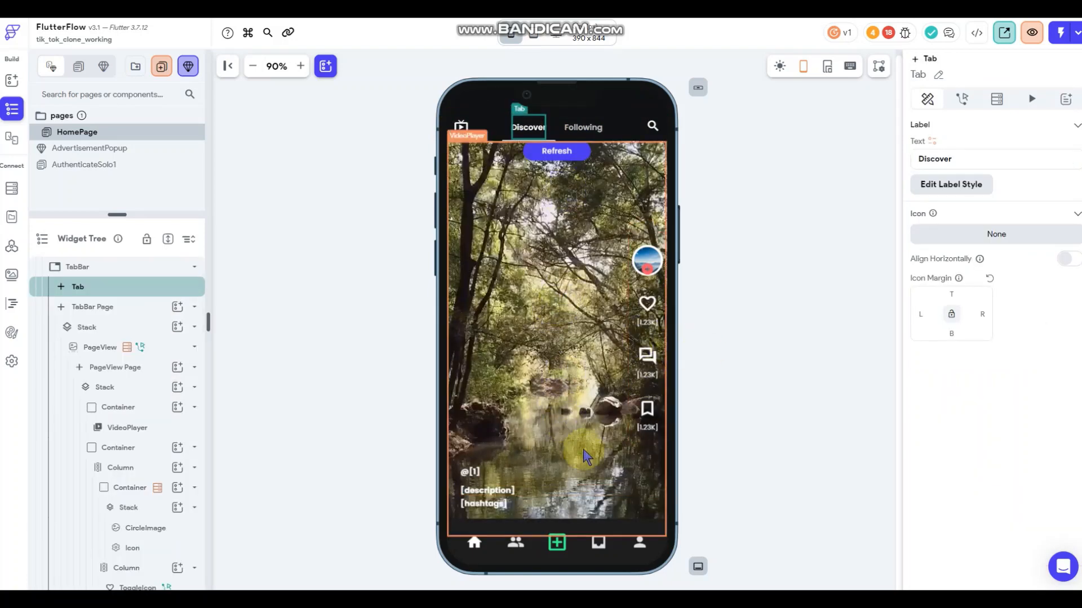
pyautogui.click(583, 128)
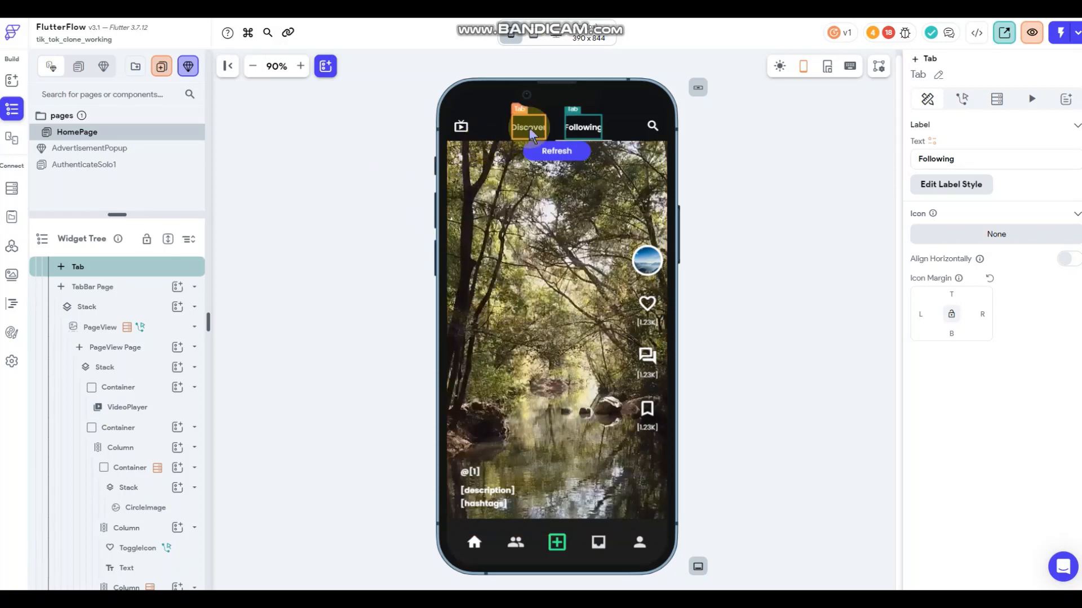
# Examine the Following tab PageView's On Page Swipe action flow, including the AdvertisementPopup bottom sheet and the adswipecount condition.
pyautogui.click(558, 215)
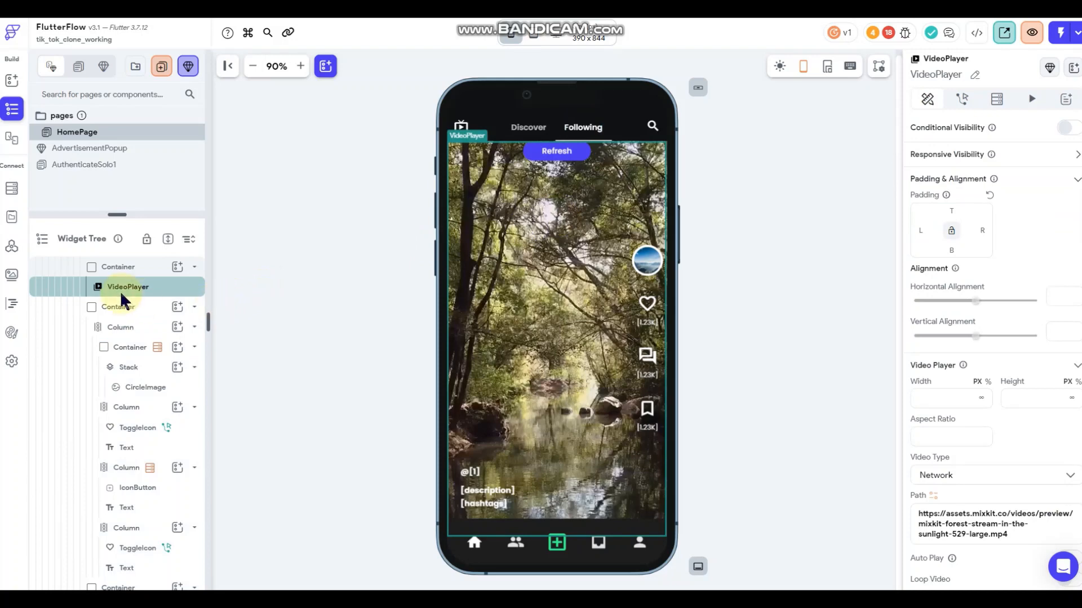
pyautogui.scroll(3, 127, 307)
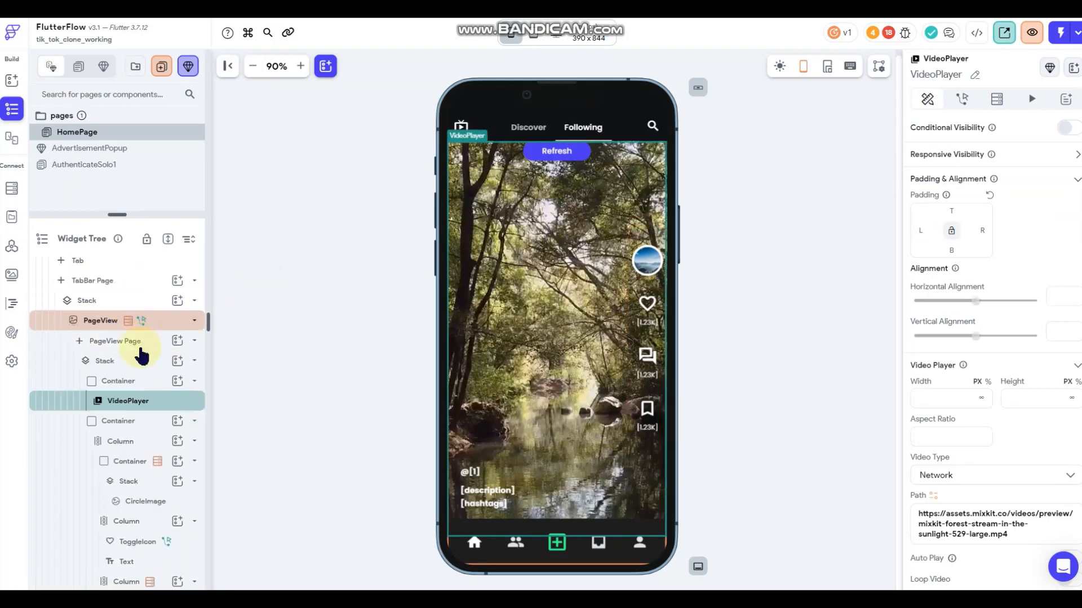
pyautogui.click(97, 320)
pyautogui.click(961, 99)
pyautogui.click(952, 106)
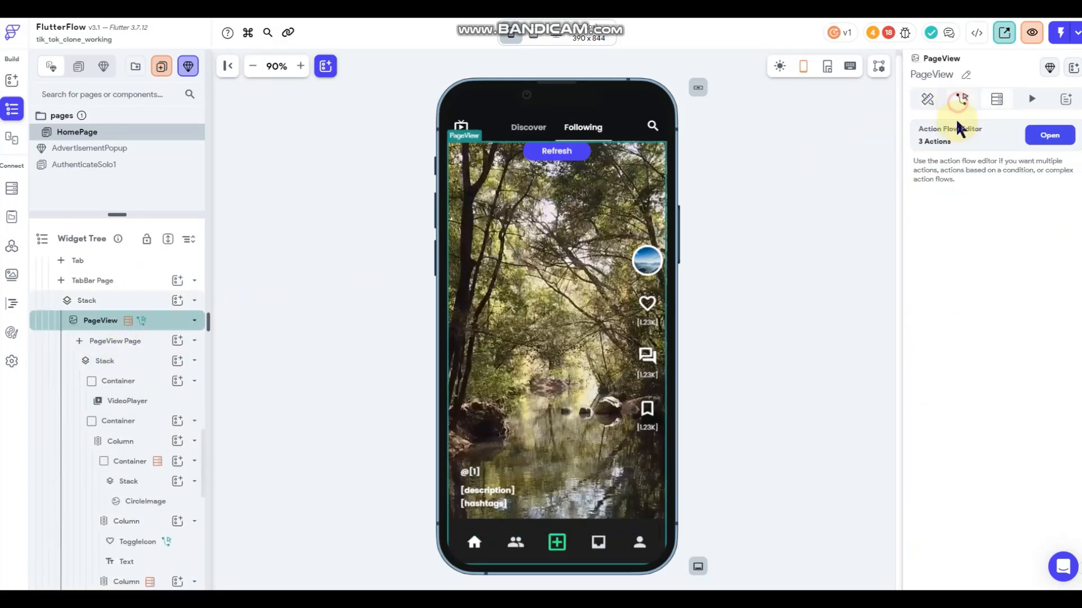
pyautogui.click(1044, 137)
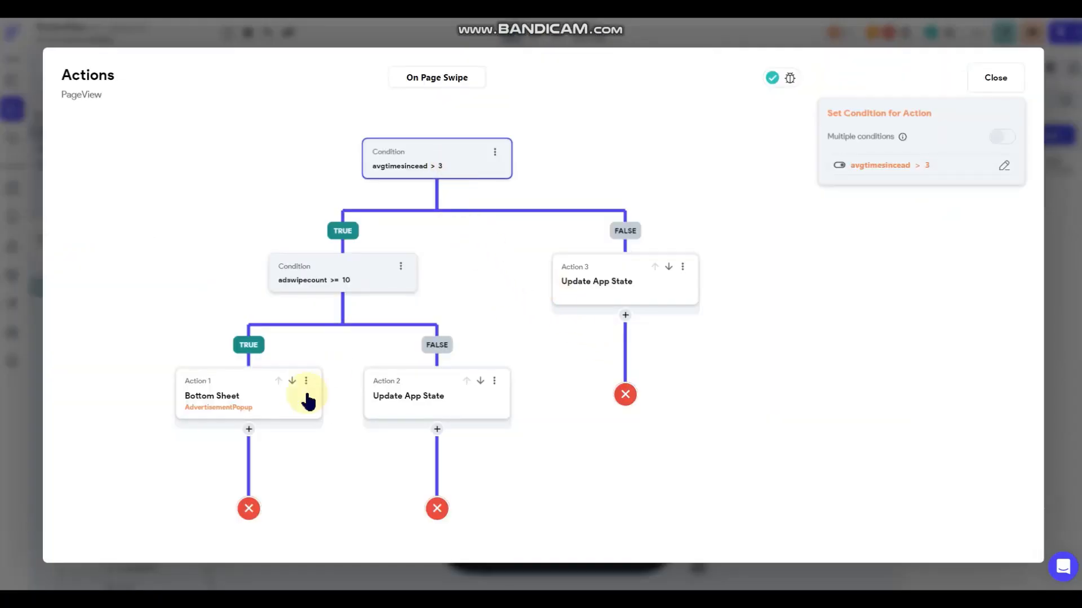
pyautogui.click(298, 407)
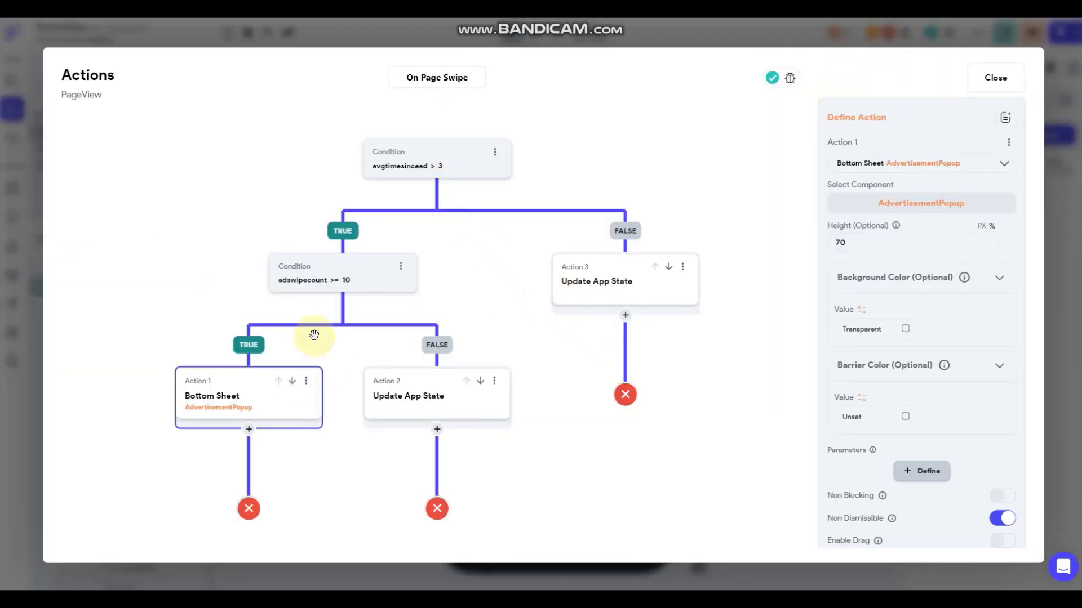
pyautogui.click(343, 284)
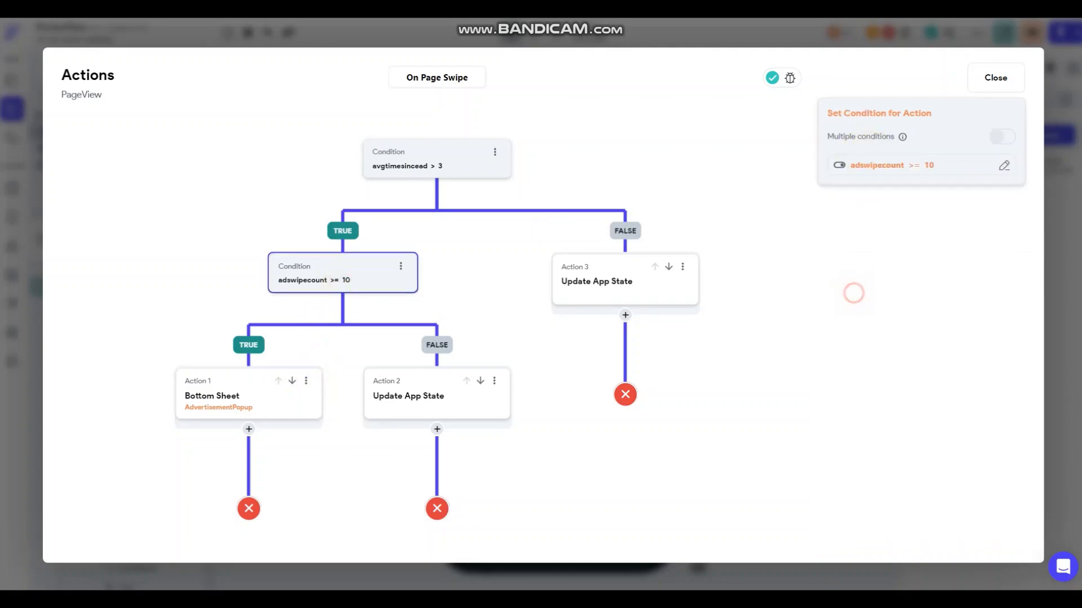
pyautogui.click(1062, 225)
pyautogui.click(733, 281)
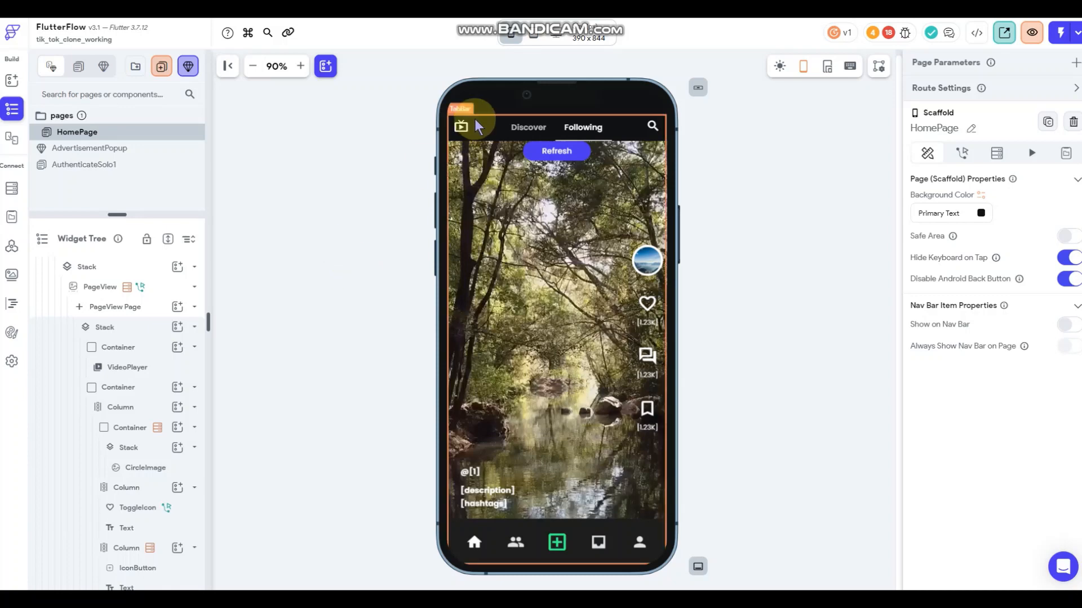
# Add an On Tap Firestore Update Document action to the small red icon over the Discover tab's profile image.
pyautogui.click(528, 127)
pyautogui.click(358, 244)
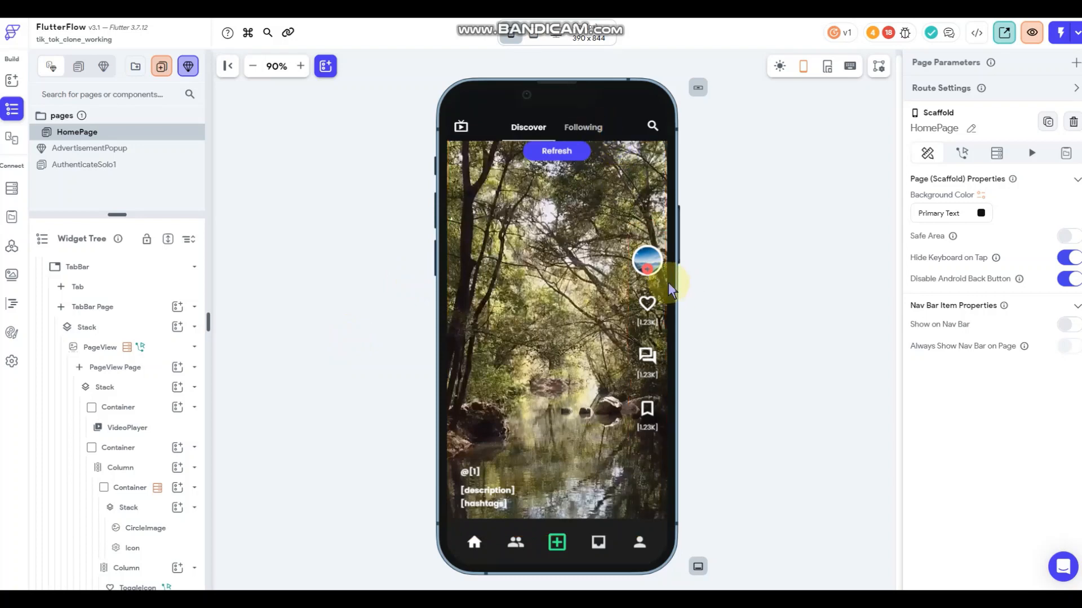
pyautogui.click(650, 276)
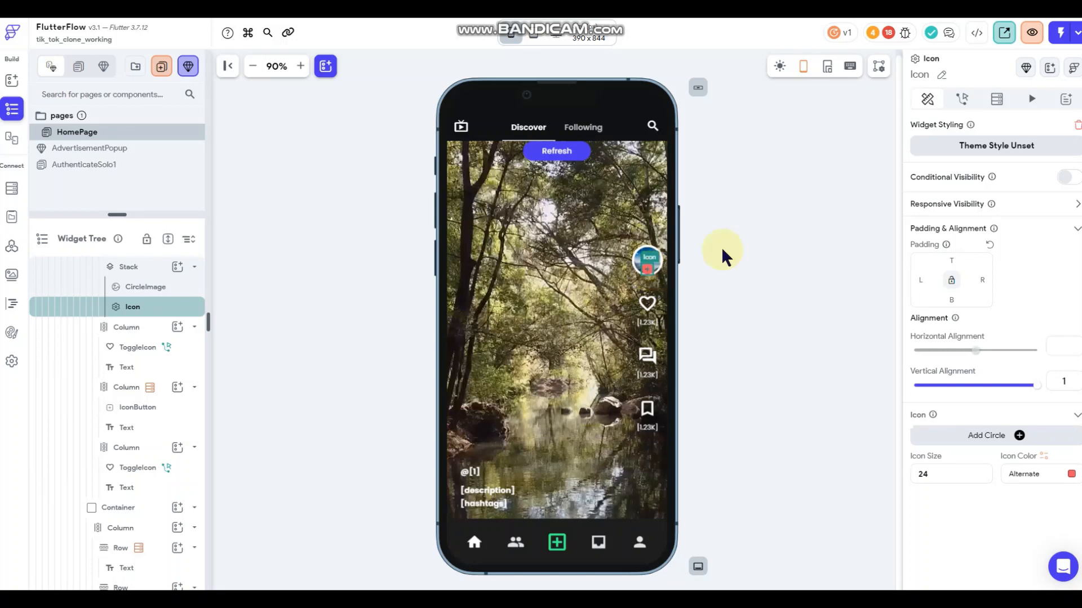
pyautogui.click(961, 101)
pyautogui.click(966, 206)
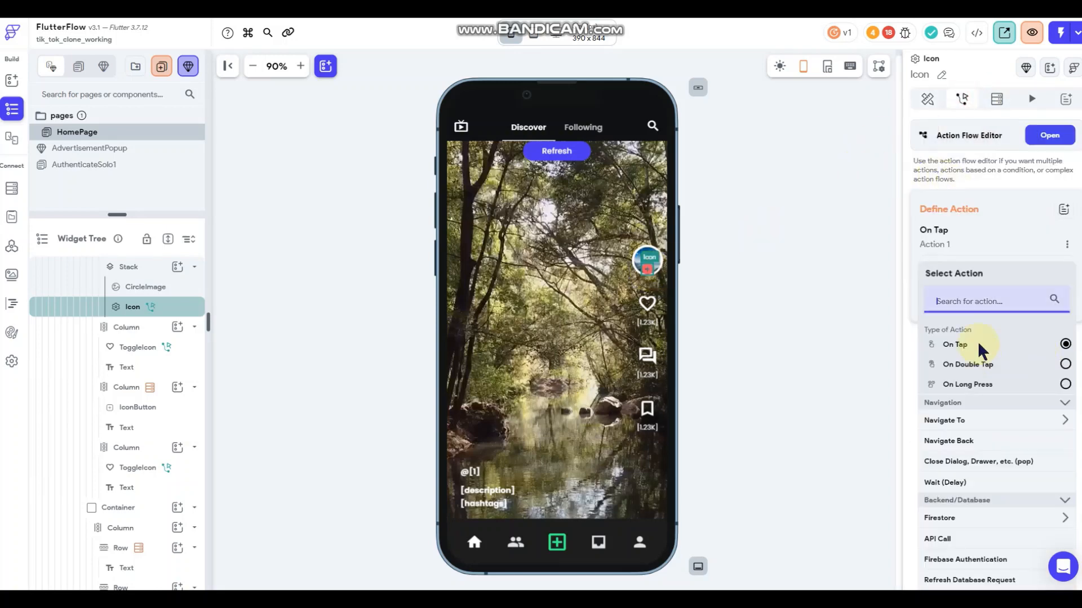
pyautogui.scroll(-4, 976, 338)
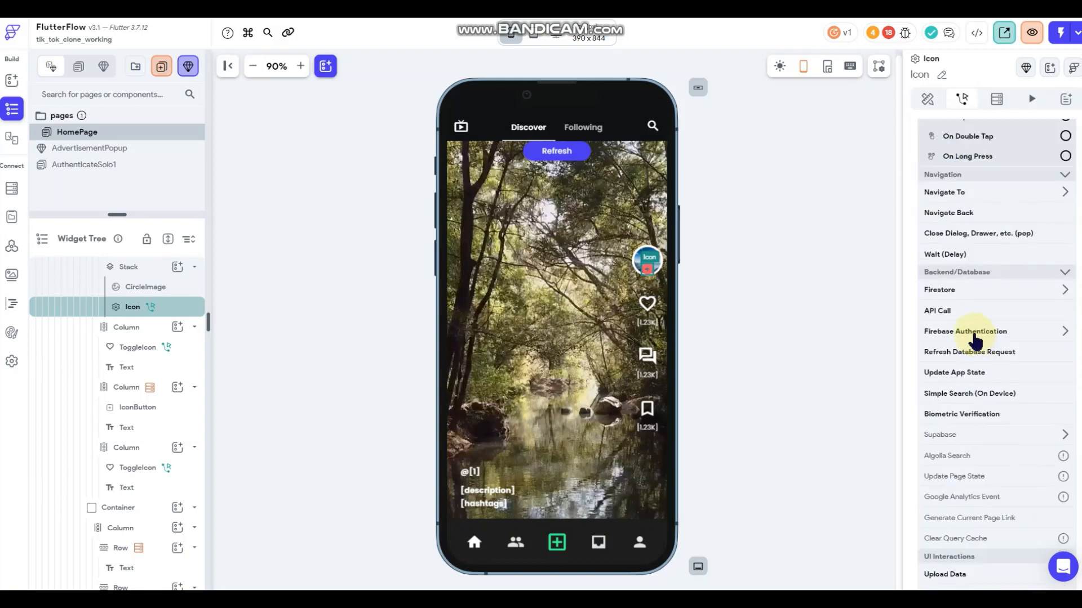
pyautogui.click(966, 291)
pyautogui.click(956, 334)
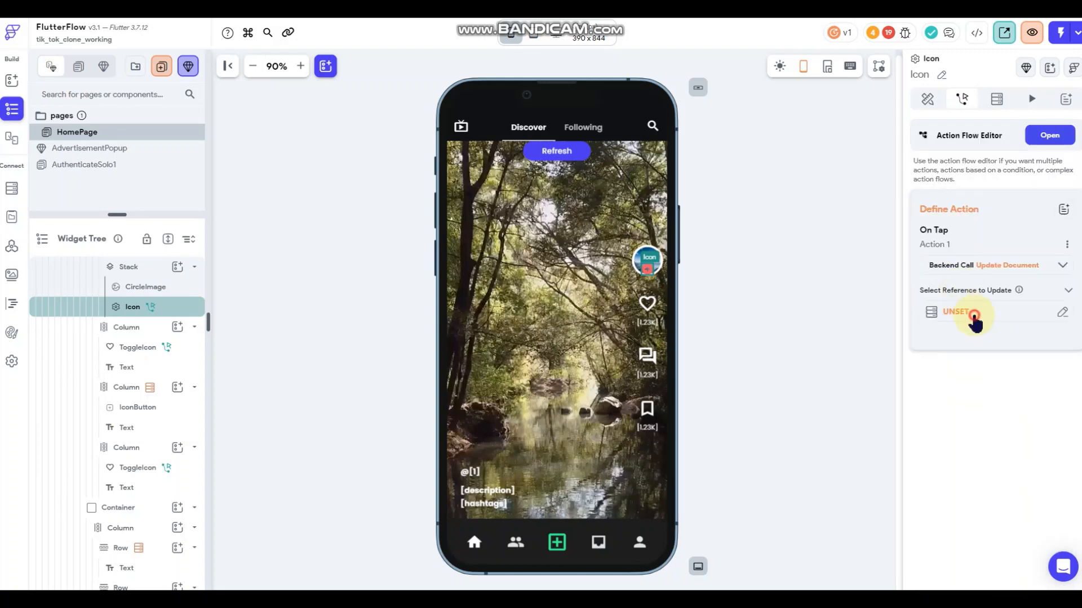
pyautogui.click(973, 315)
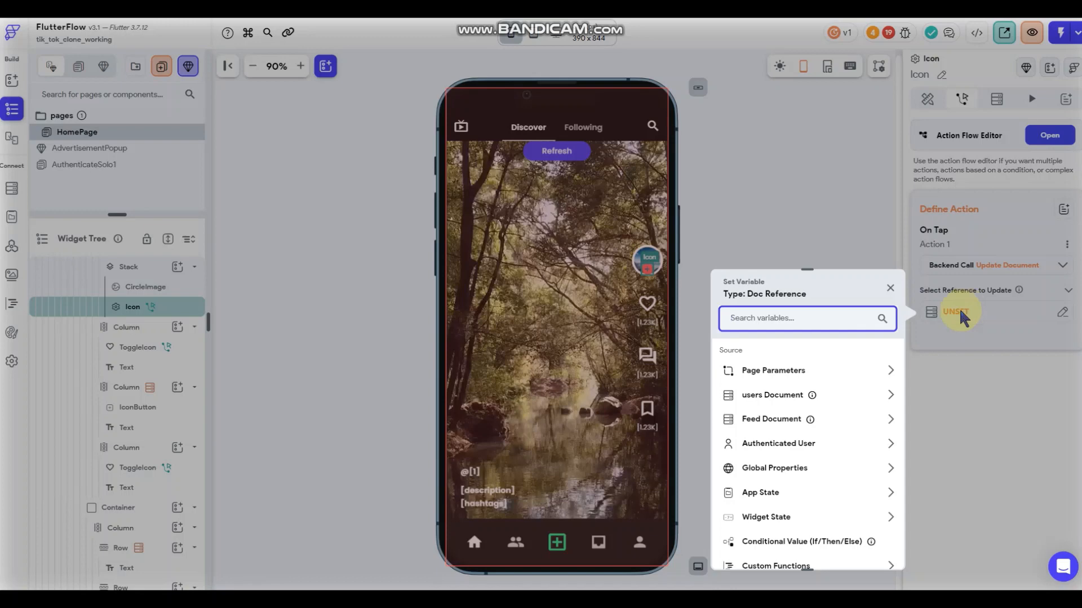
pyautogui.click(814, 222)
pyautogui.click(813, 222)
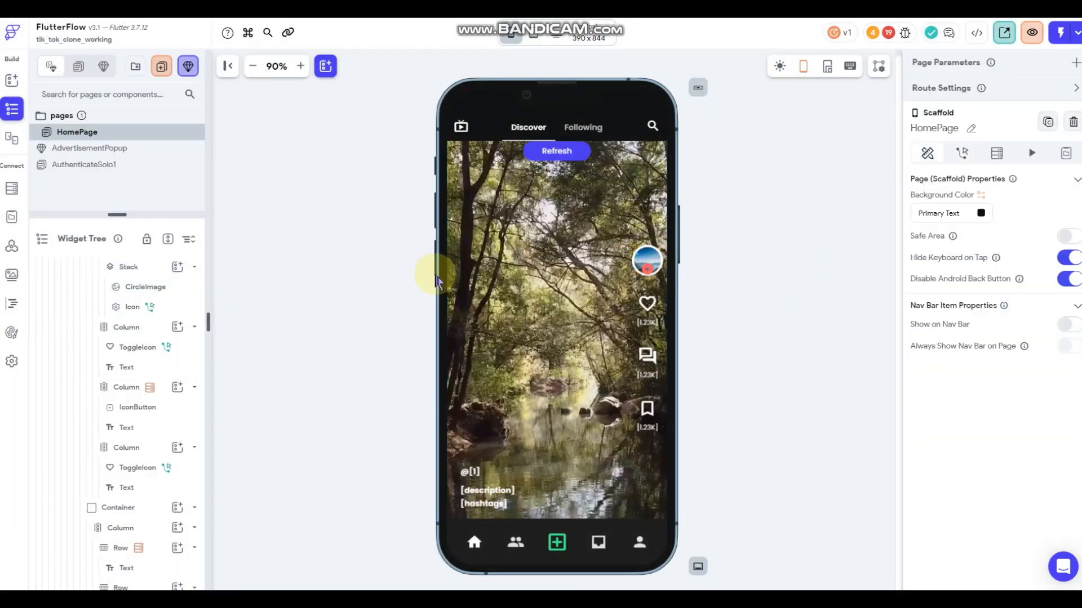
# Review the field schemas of the users and Feed collections in the Firestore database.
pyautogui.click(12, 188)
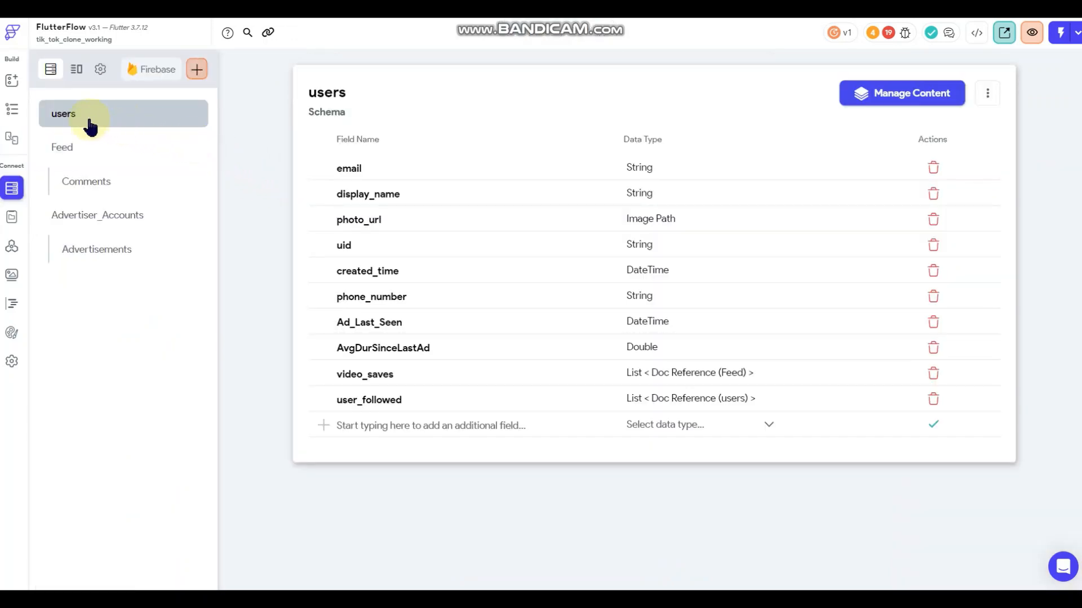
pyautogui.click(85, 152)
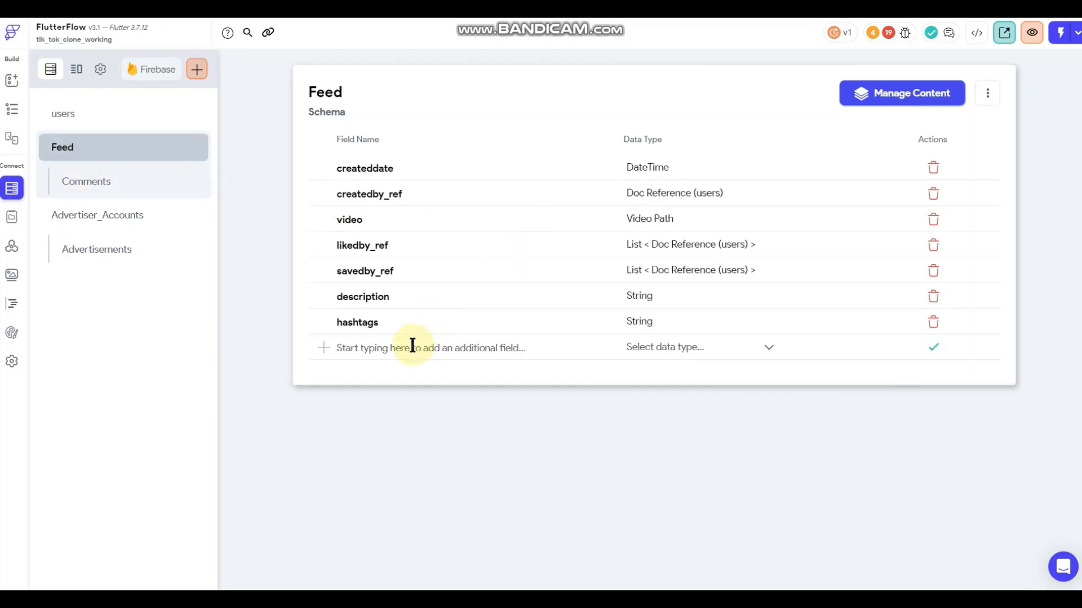
pyautogui.click(106, 120)
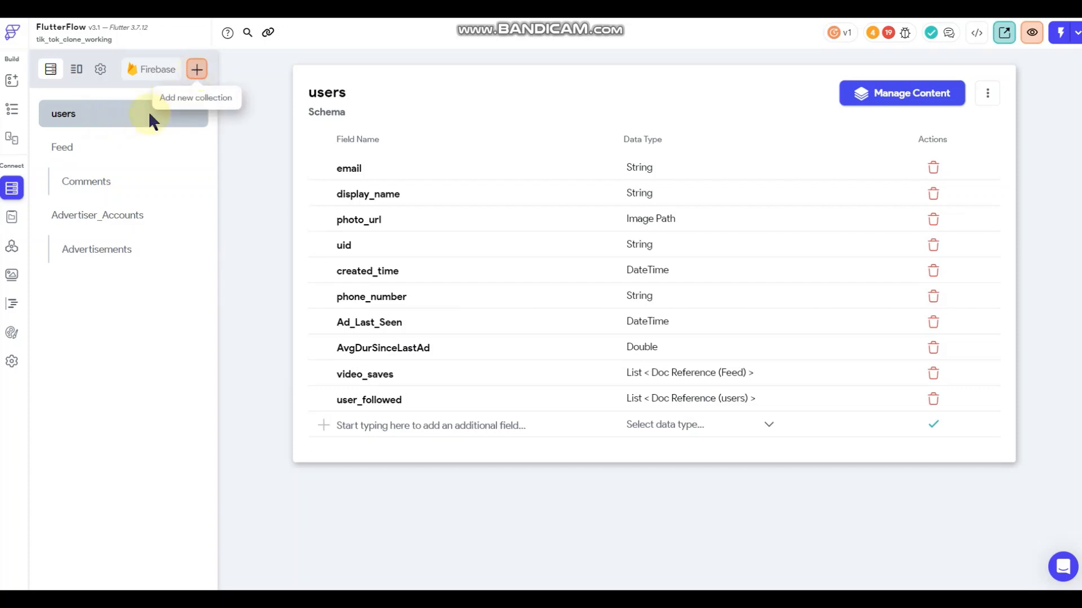
pyautogui.click(11, 108)
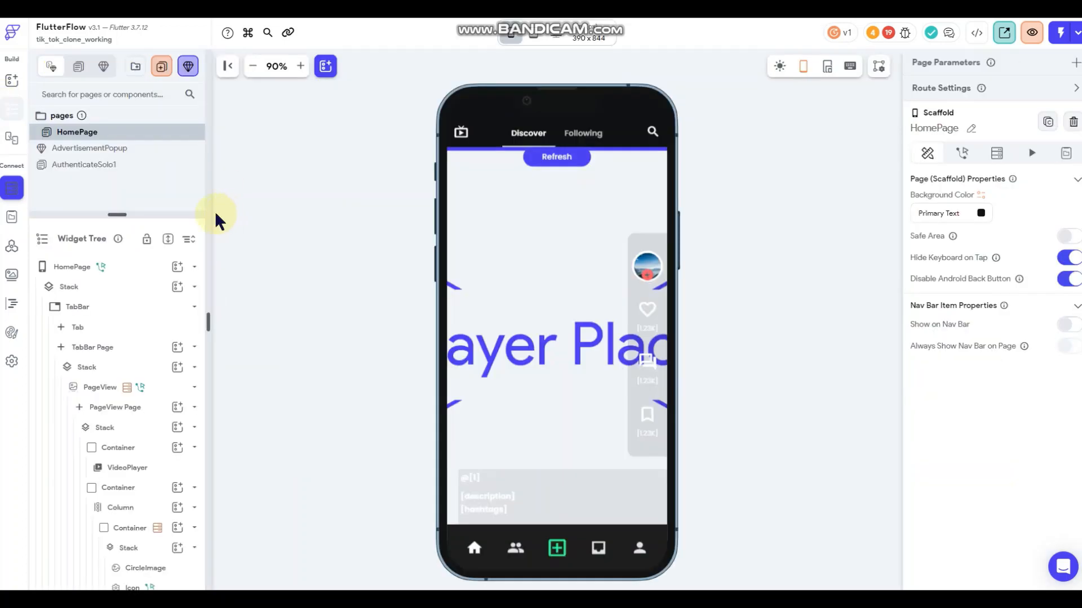
# Set the icon action's reference to update to the authenticated user's User Reference.
pyautogui.click(648, 276)
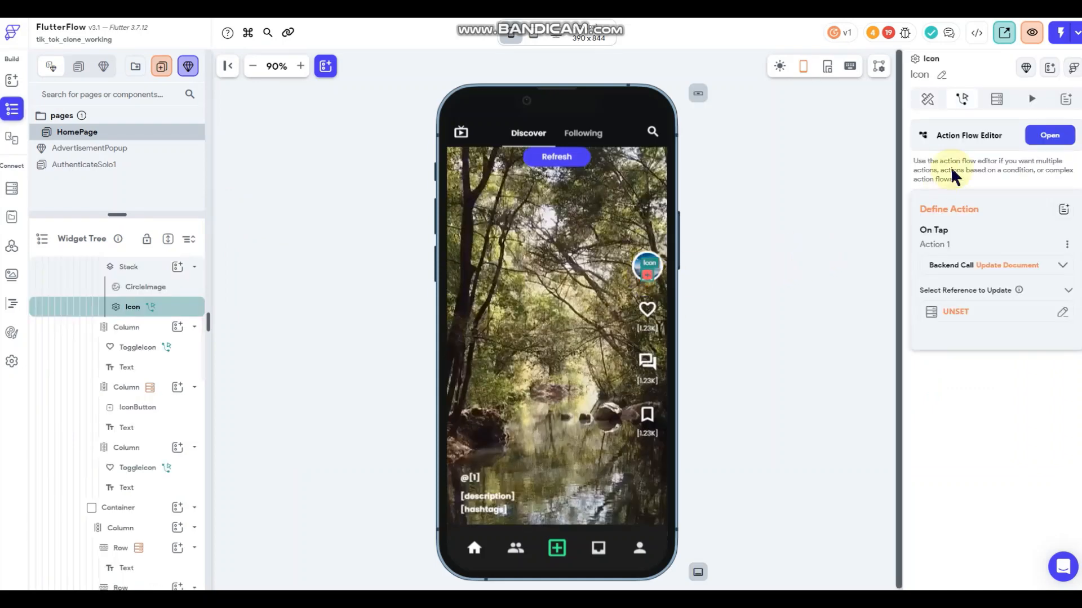
pyautogui.click(962, 100)
pyautogui.click(980, 309)
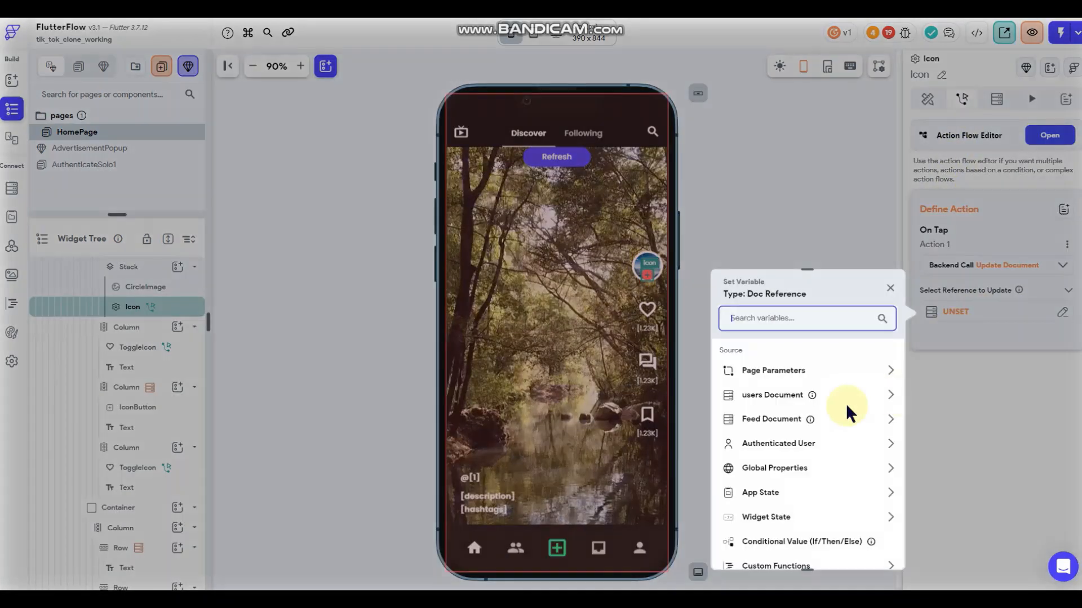
pyautogui.click(829, 442)
pyautogui.scroll(-1, 815, 428)
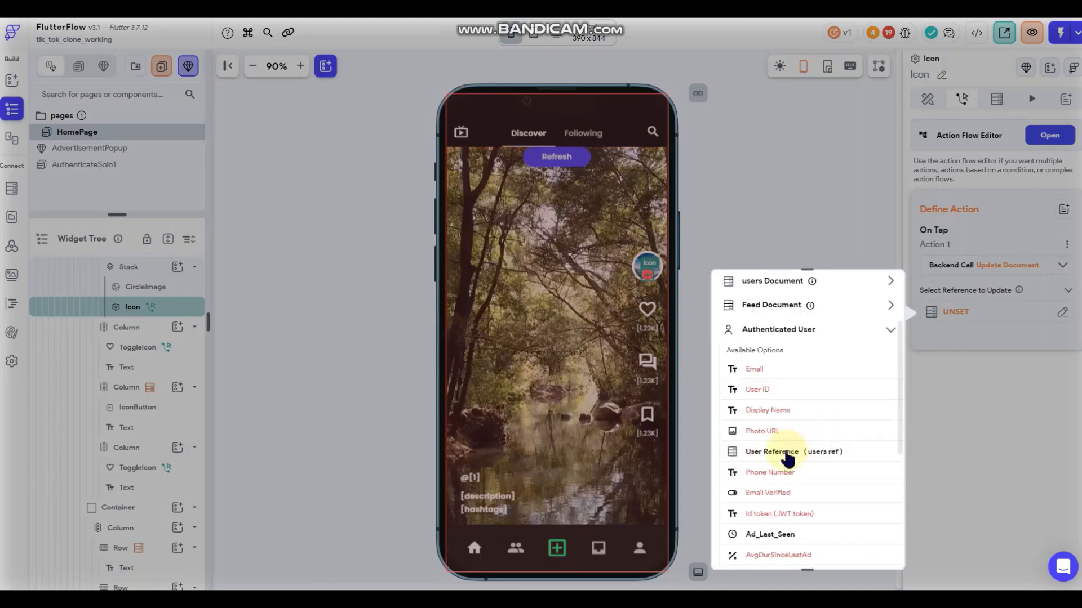
pyautogui.click(786, 451)
pyautogui.click(871, 550)
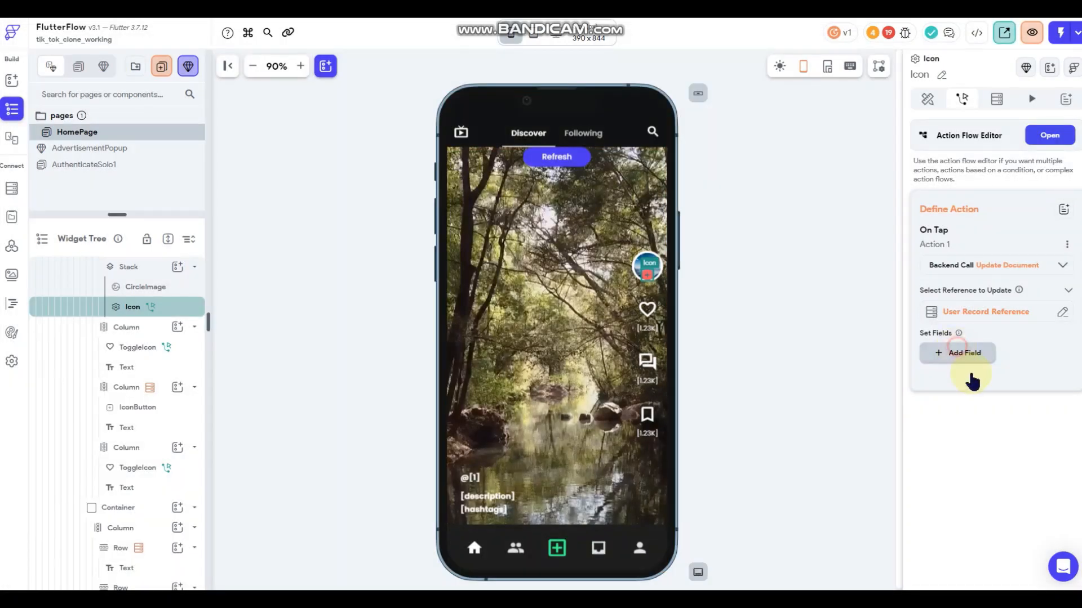
# Add the user_followed field to the update action with the list update type Add to Set.
pyautogui.click(957, 355)
pyautogui.click(965, 362)
pyautogui.click(970, 434)
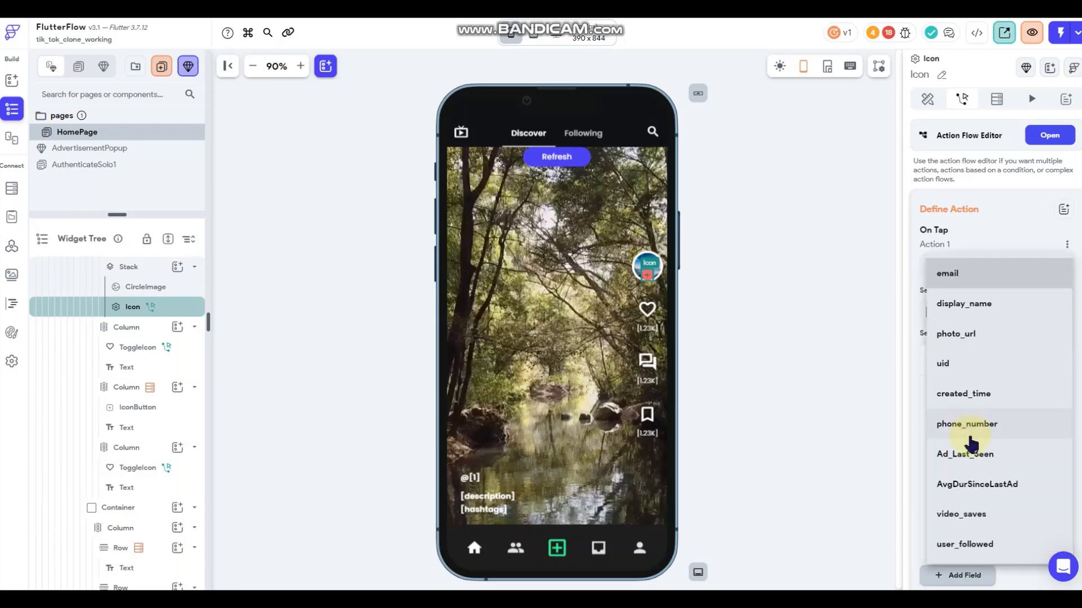
pyautogui.click(975, 545)
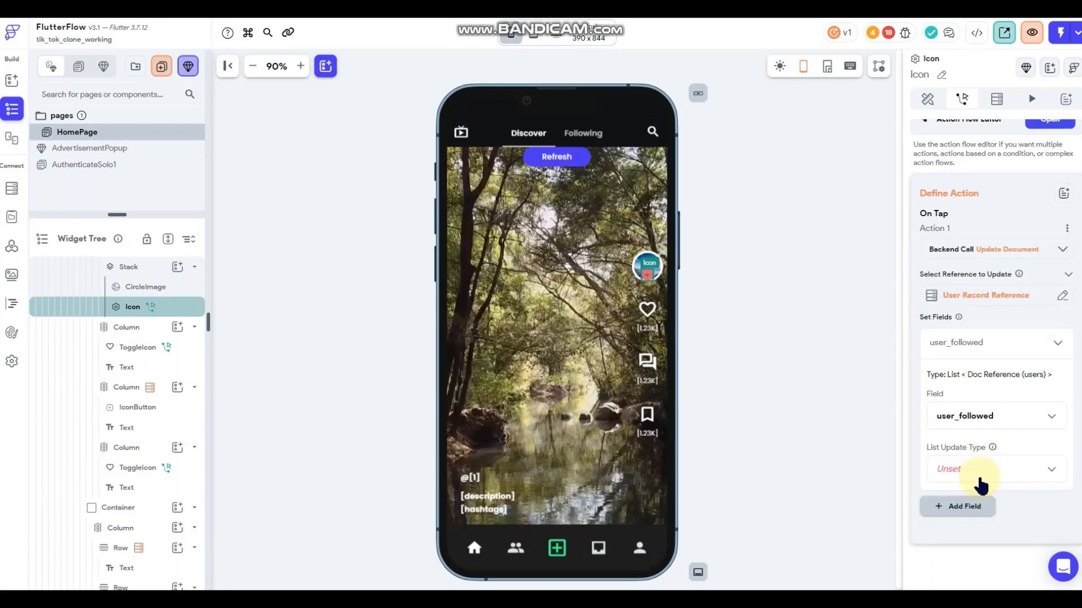
pyautogui.click(972, 471)
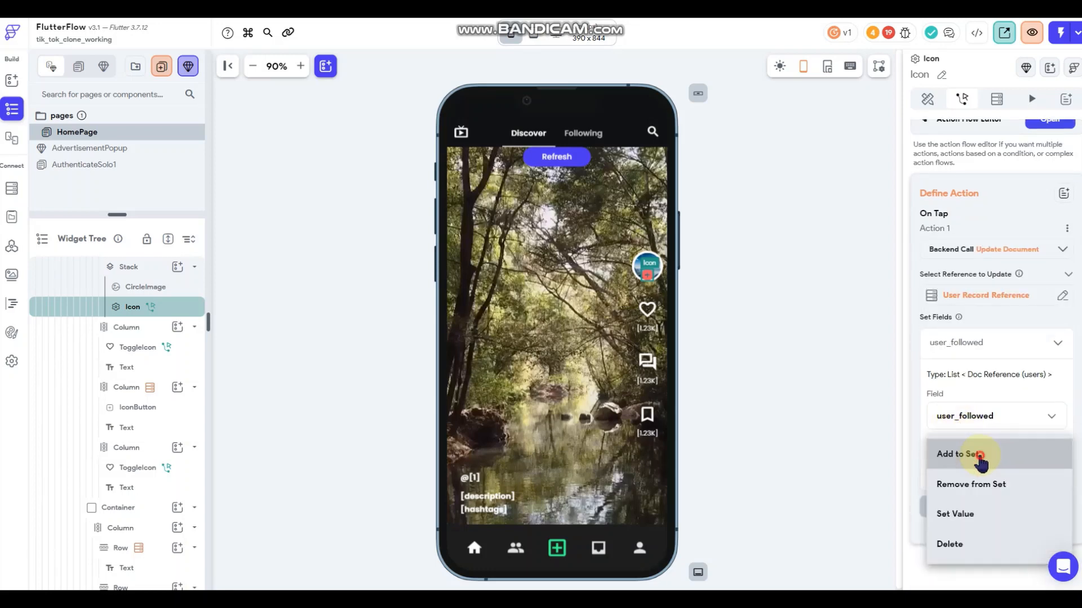
pyautogui.click(969, 454)
# Set the value added to user_followed to createdby_ref from the Feed Document.
pyautogui.click(975, 476)
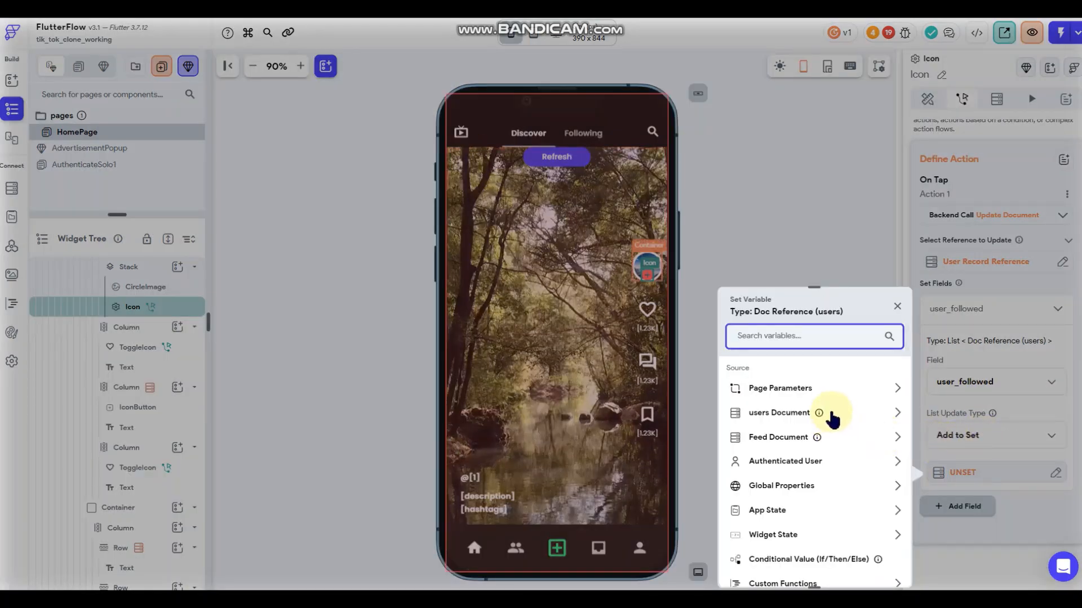
pyautogui.click(832, 440)
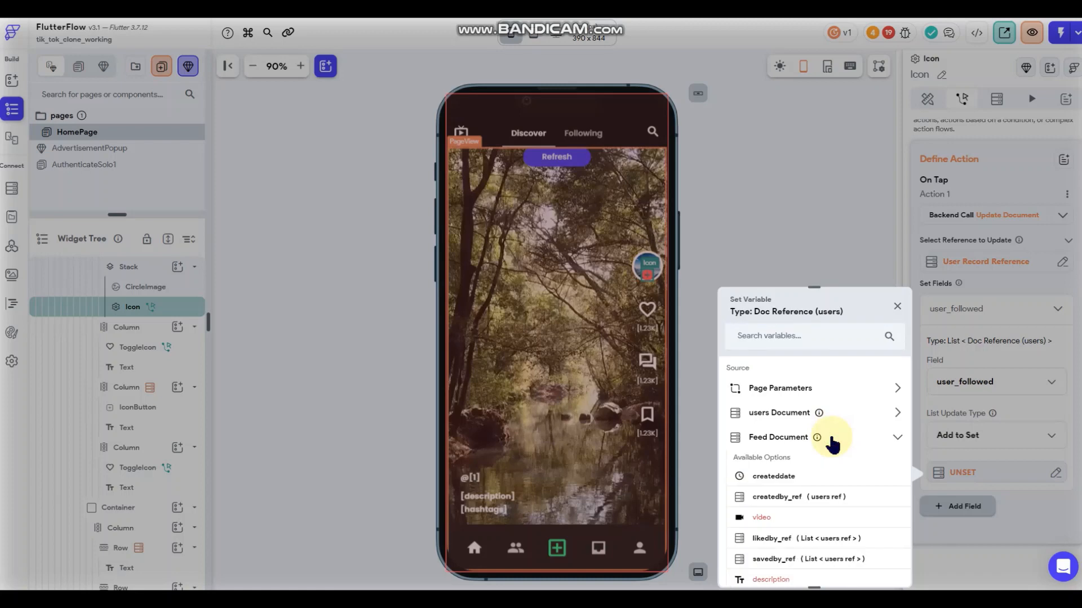
pyautogui.click(787, 498)
pyautogui.click(877, 568)
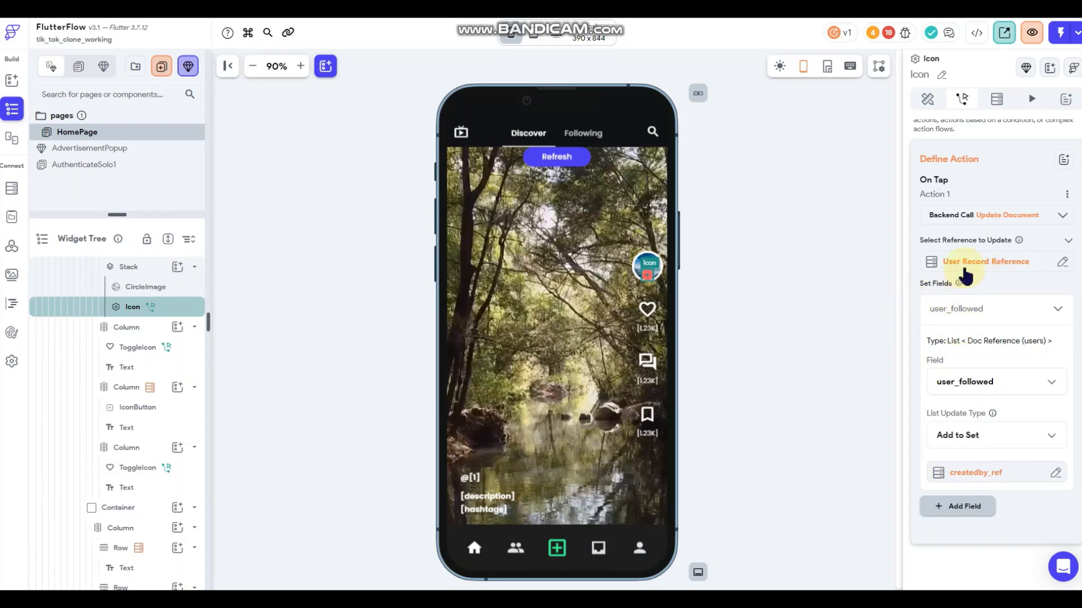
# Enable the icon's conditional visibility using the authenticated user's user_followed list with the List Contains Item option.
pyautogui.scroll(2, 965, 276)
pyautogui.click(926, 99)
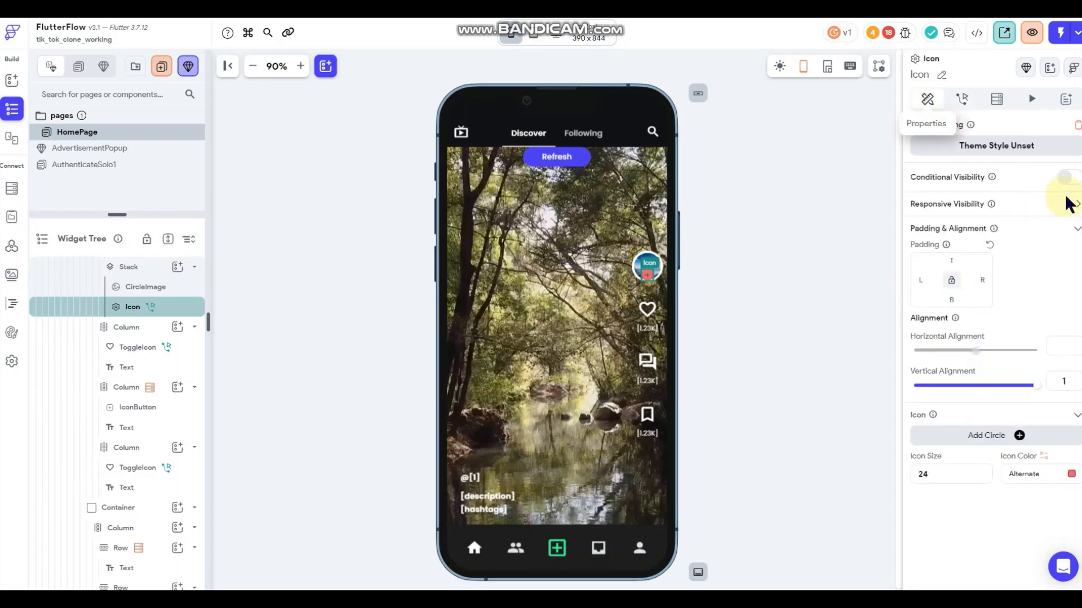
pyautogui.click(1065, 177)
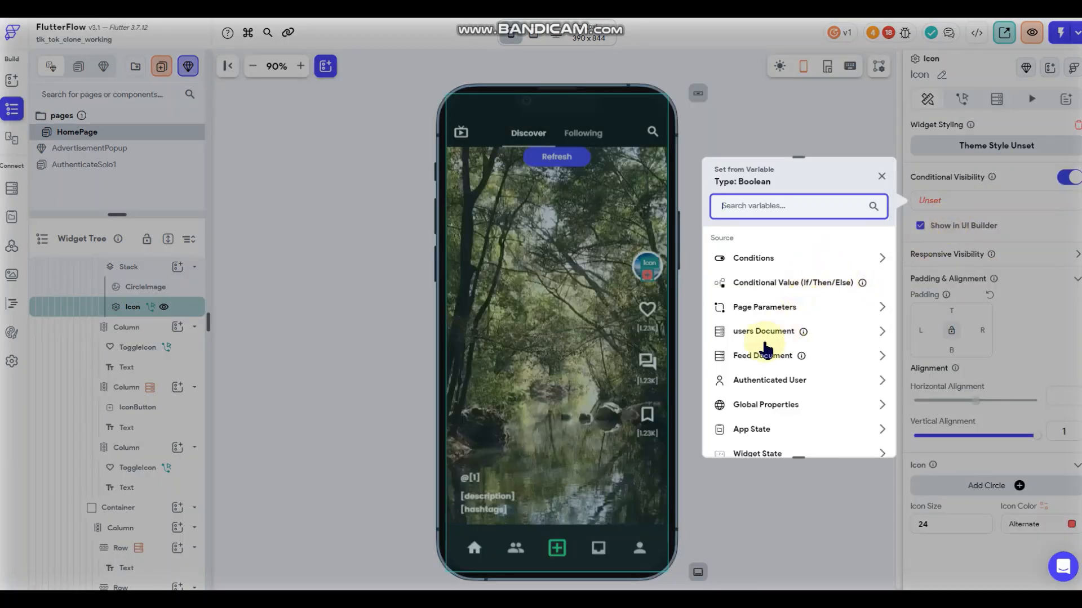
pyautogui.click(806, 383)
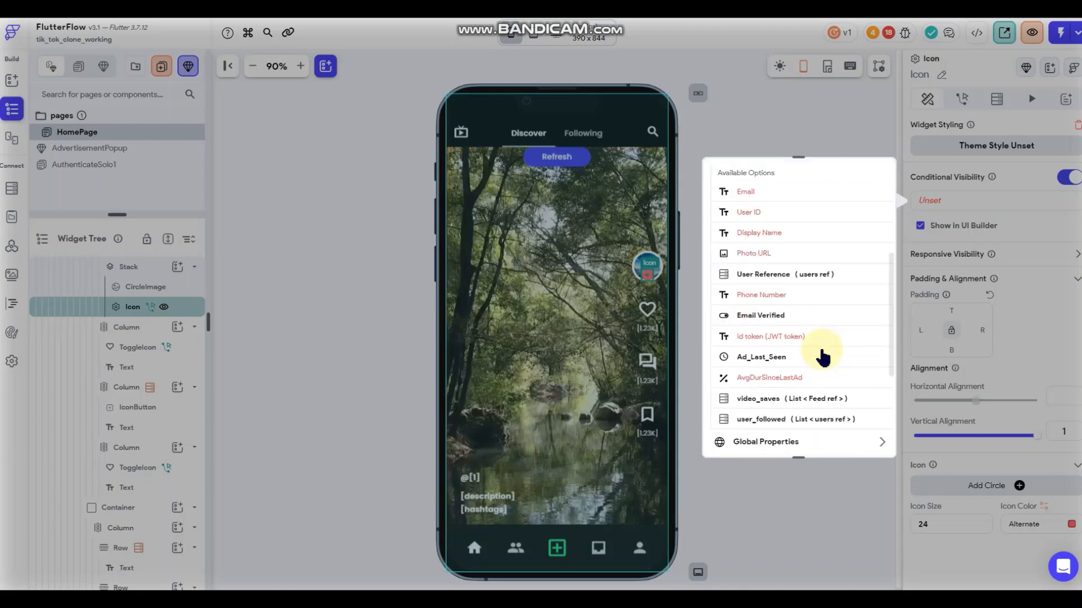
pyautogui.click(783, 420)
pyautogui.click(802, 302)
pyautogui.click(804, 306)
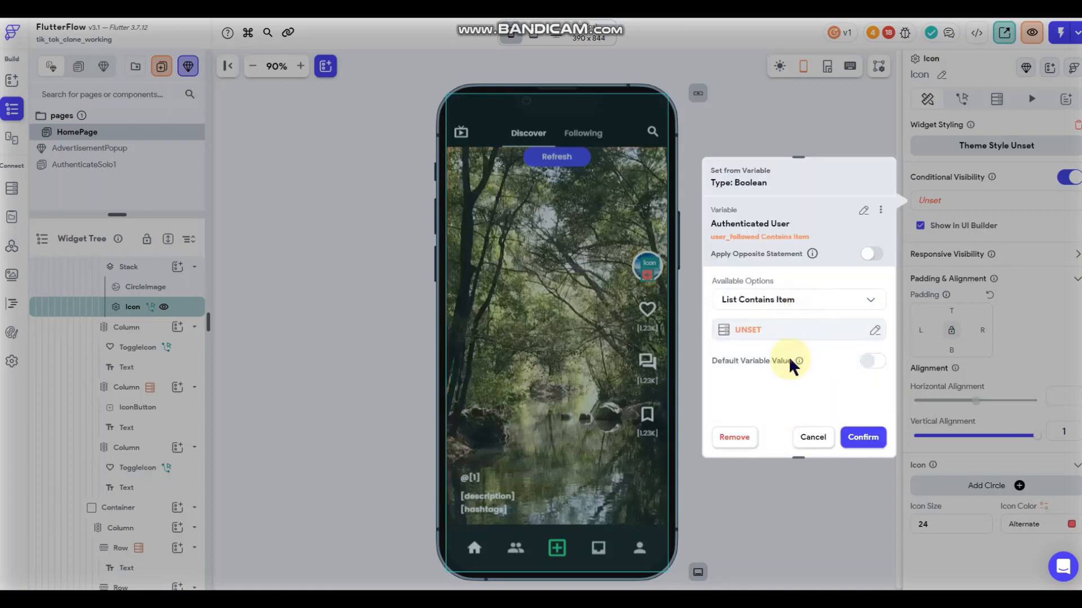
# Use the Feed Document's createdby_ref as the item to check, apply the opposite statement and confirm the visibility condition.
pyautogui.click(772, 330)
pyautogui.click(624, 441)
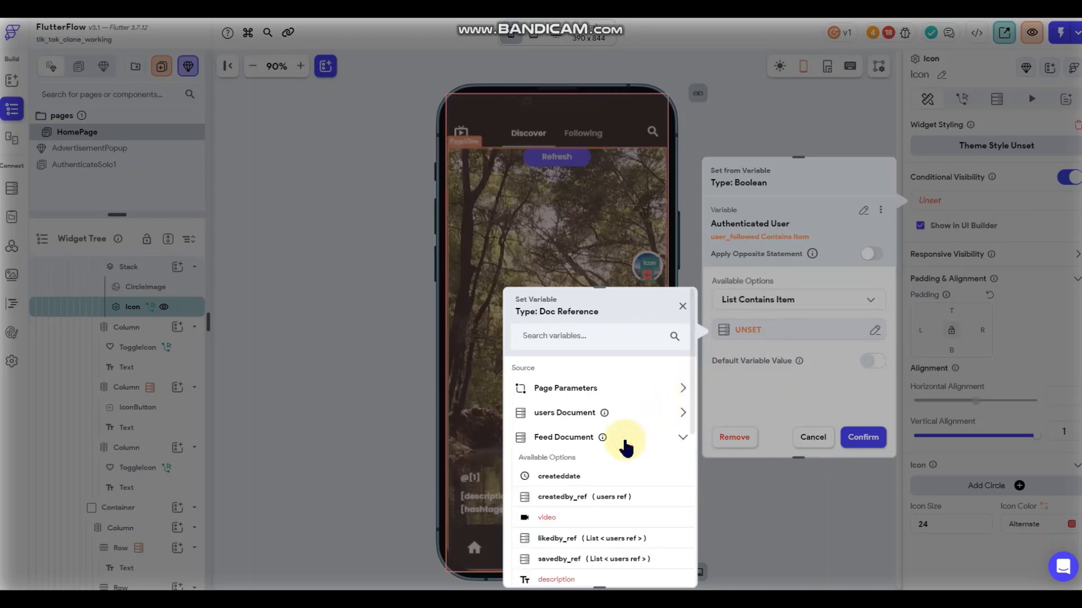
pyautogui.click(579, 498)
pyautogui.click(664, 567)
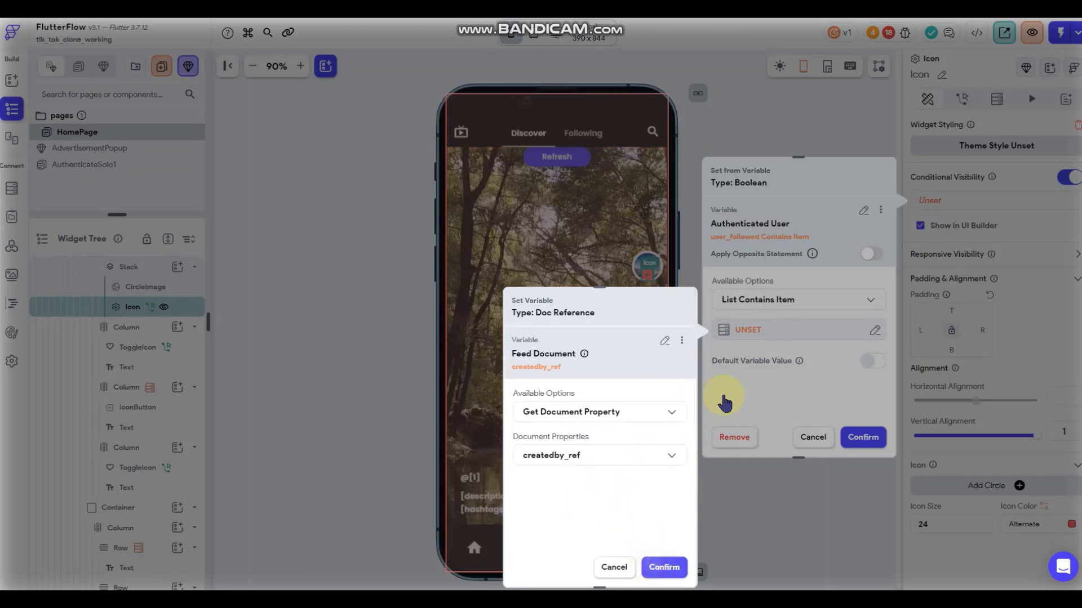
pyautogui.click(732, 303)
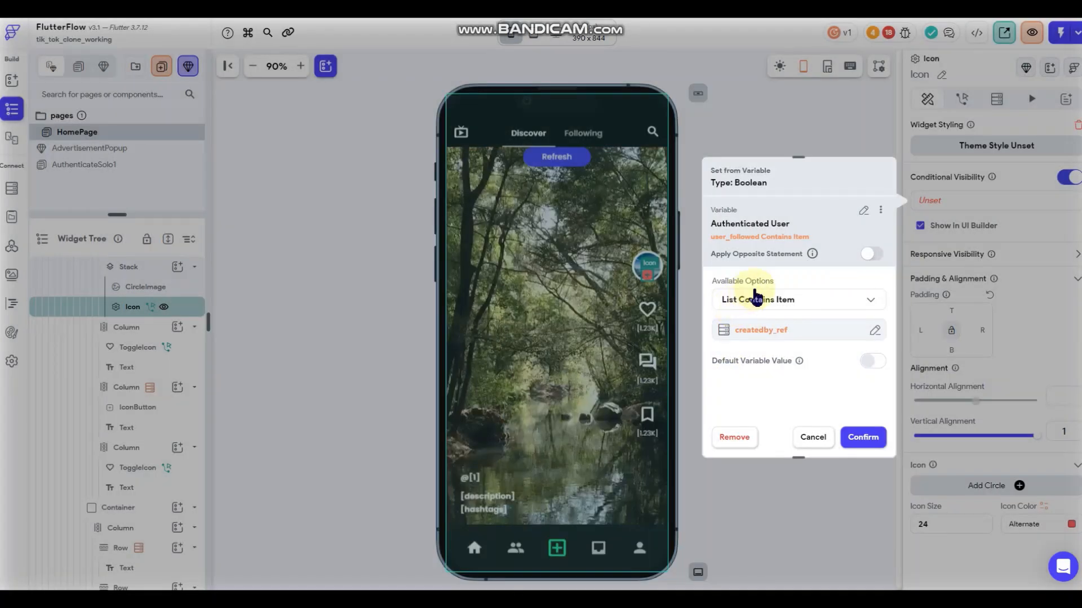
pyautogui.click(871, 252)
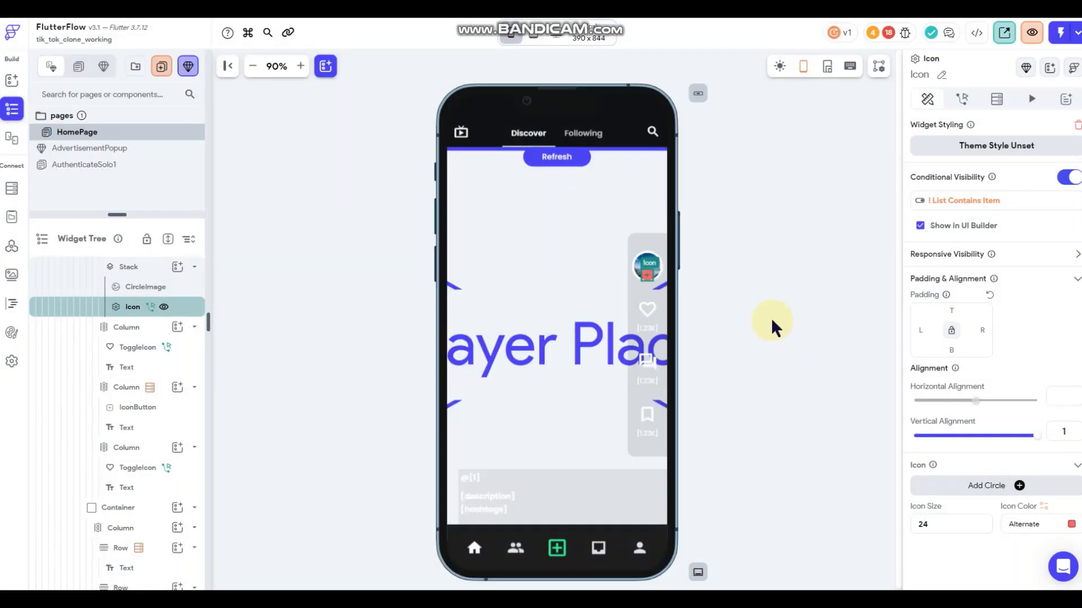
pyautogui.click(777, 282)
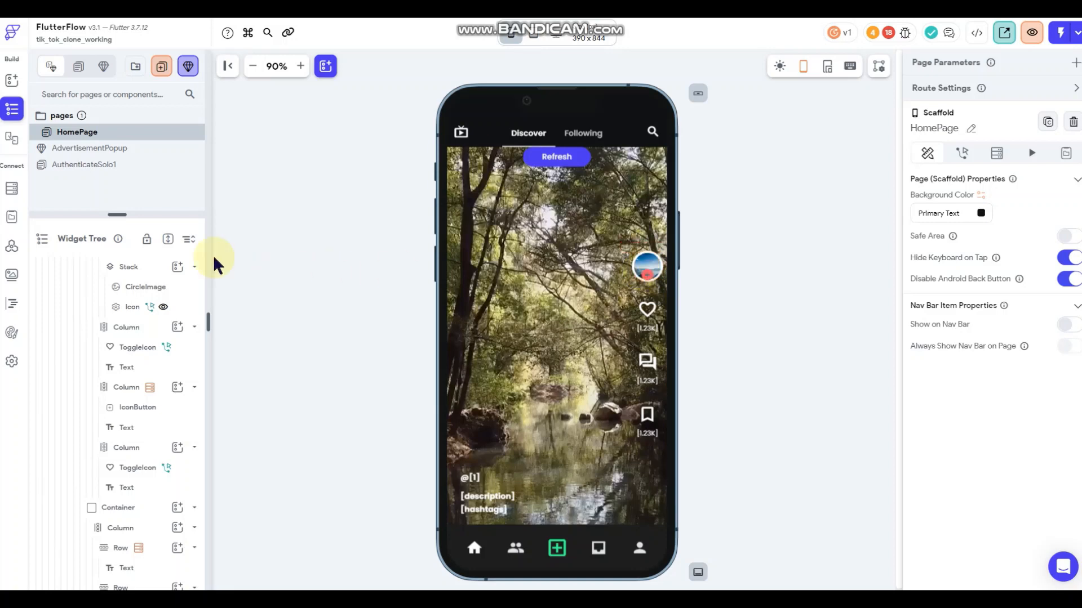
# Create a Firestore collection named Followers as a subcollection of users.
pyautogui.click(12, 189)
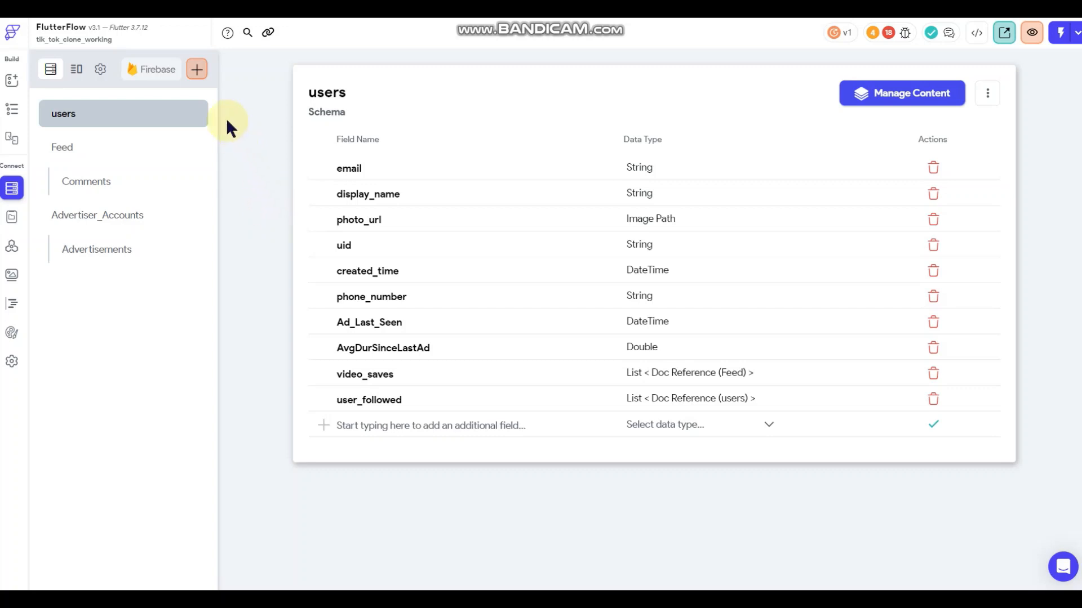
pyautogui.click(198, 71)
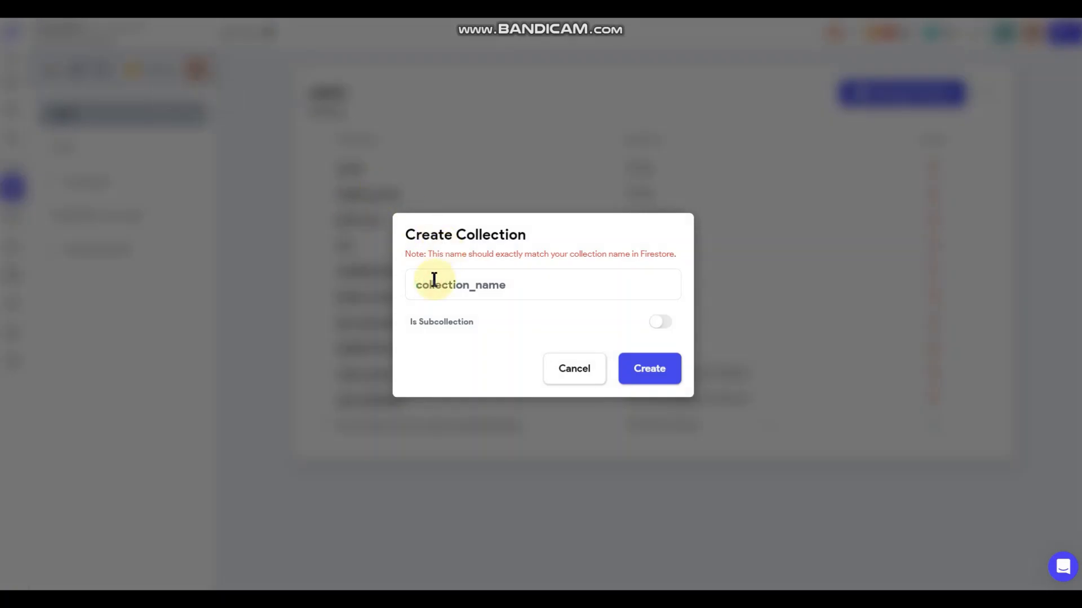
pyautogui.write('Followers')
pyautogui.click(662, 322)
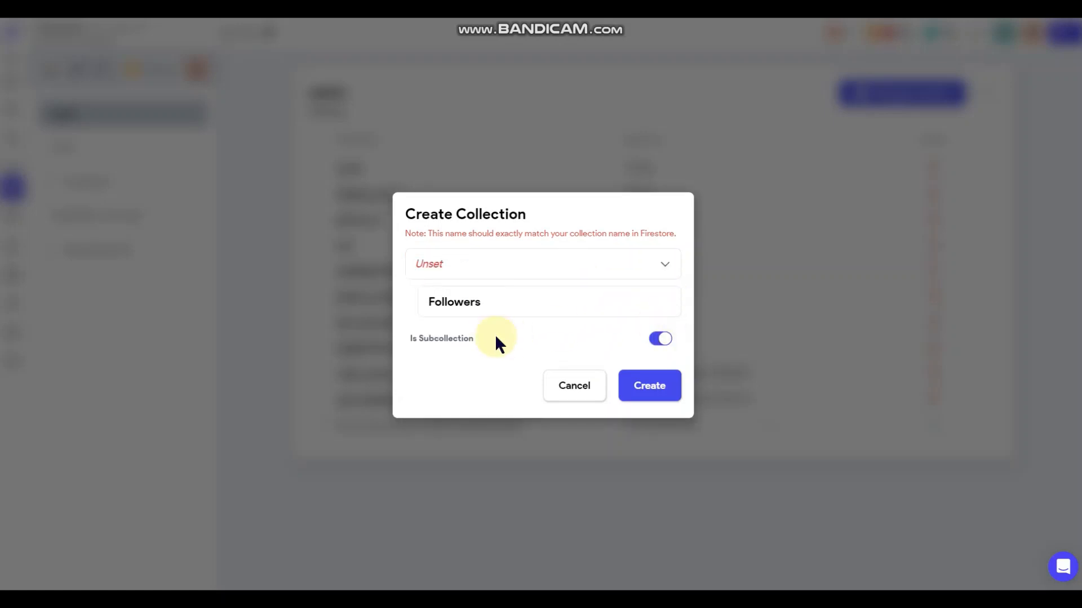
pyautogui.click(496, 270)
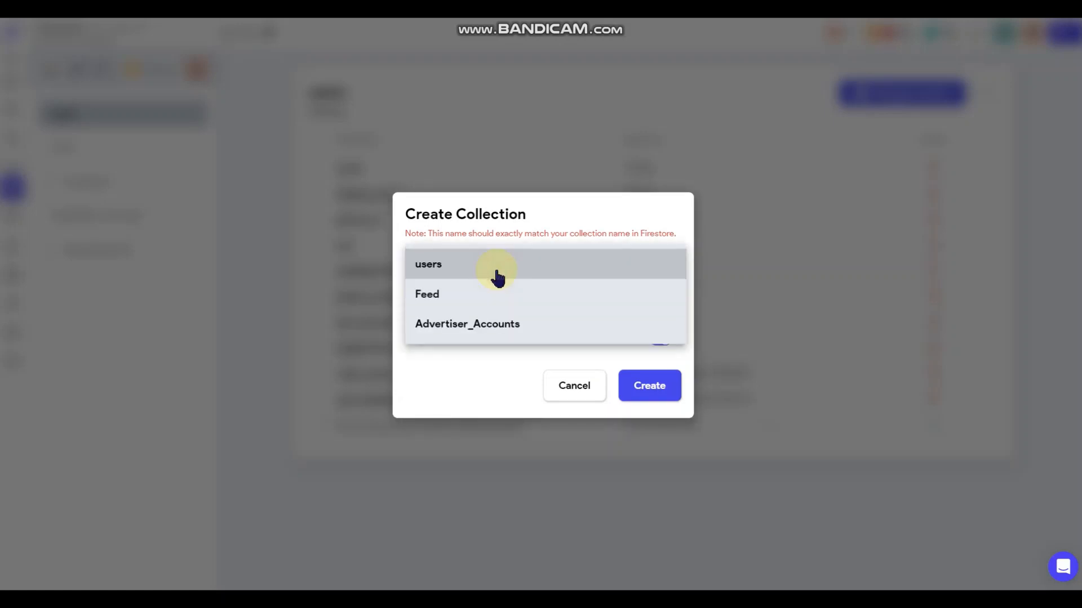
pyautogui.click(498, 276)
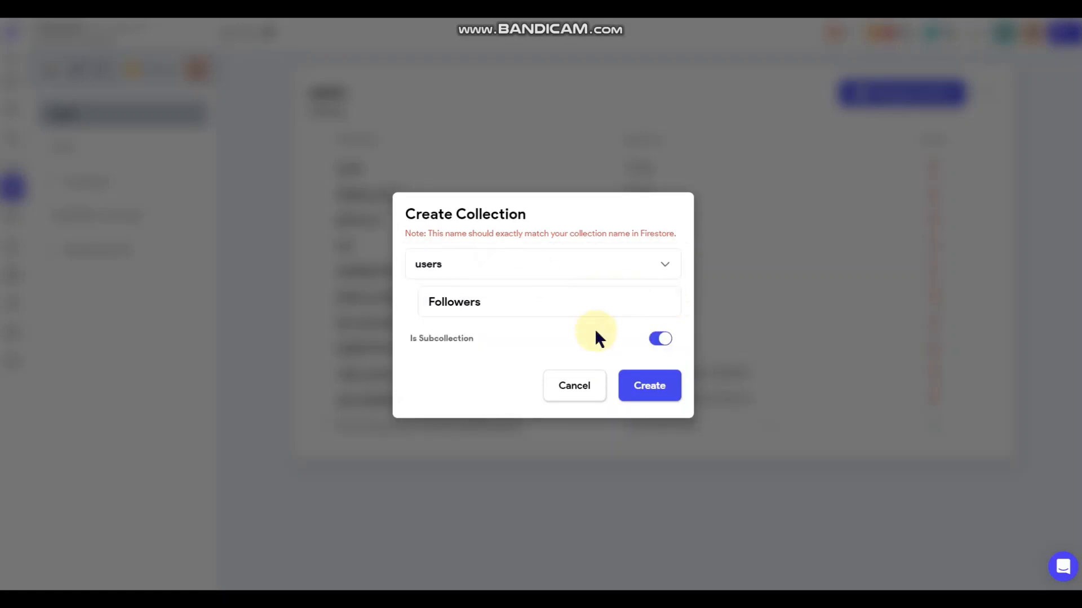
pyautogui.click(646, 395)
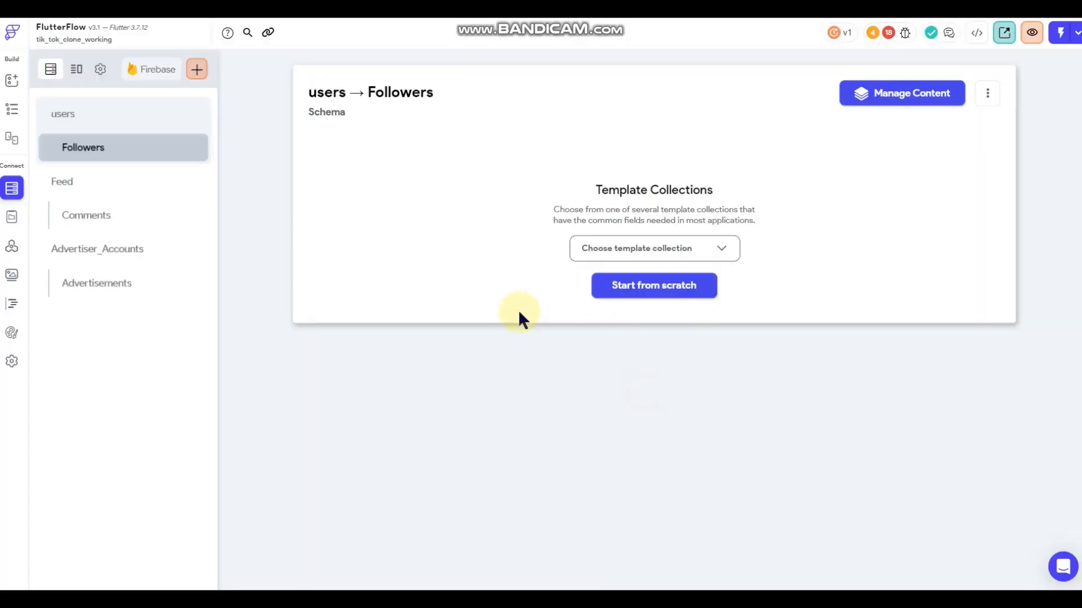
# Start the Followers schema from scratch and add a DateCreated field with the DateTime data type.
pyautogui.click(611, 285)
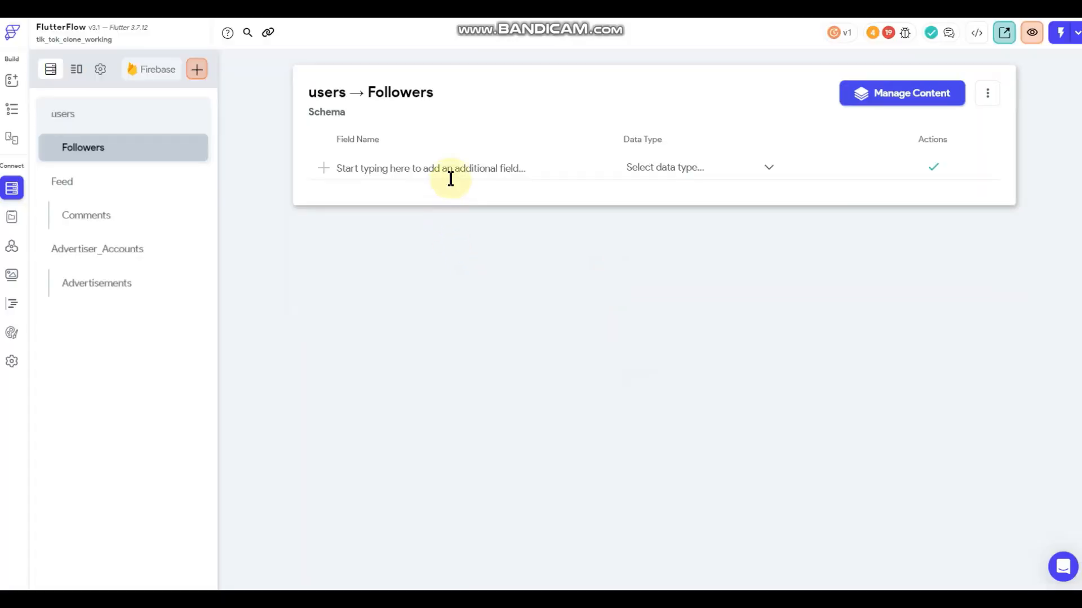
pyautogui.click(451, 178)
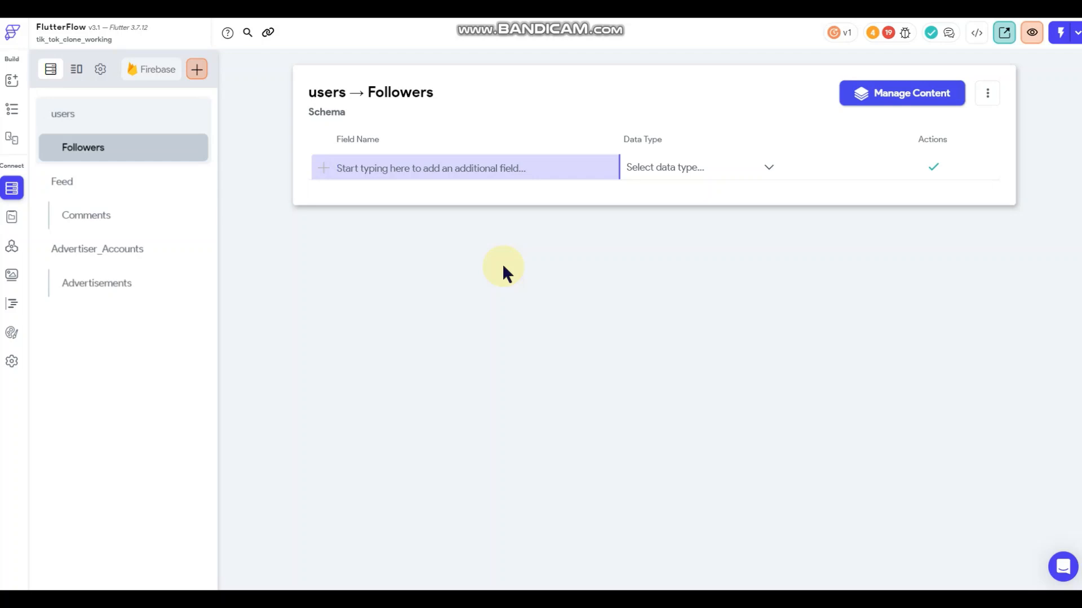
pyautogui.write('Date')
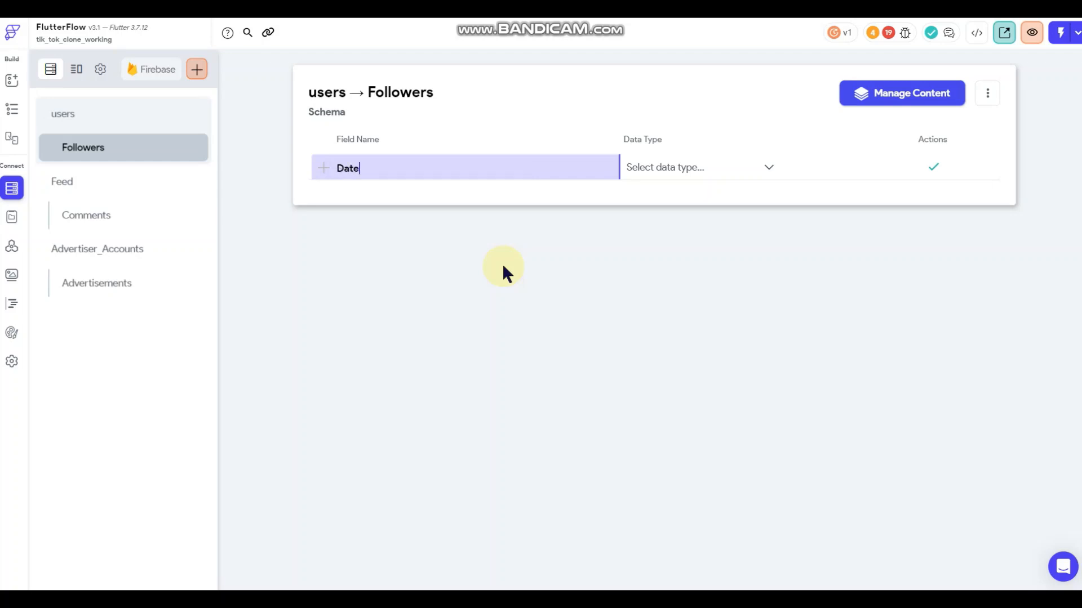
pyautogui.write('Created')
pyautogui.click(678, 169)
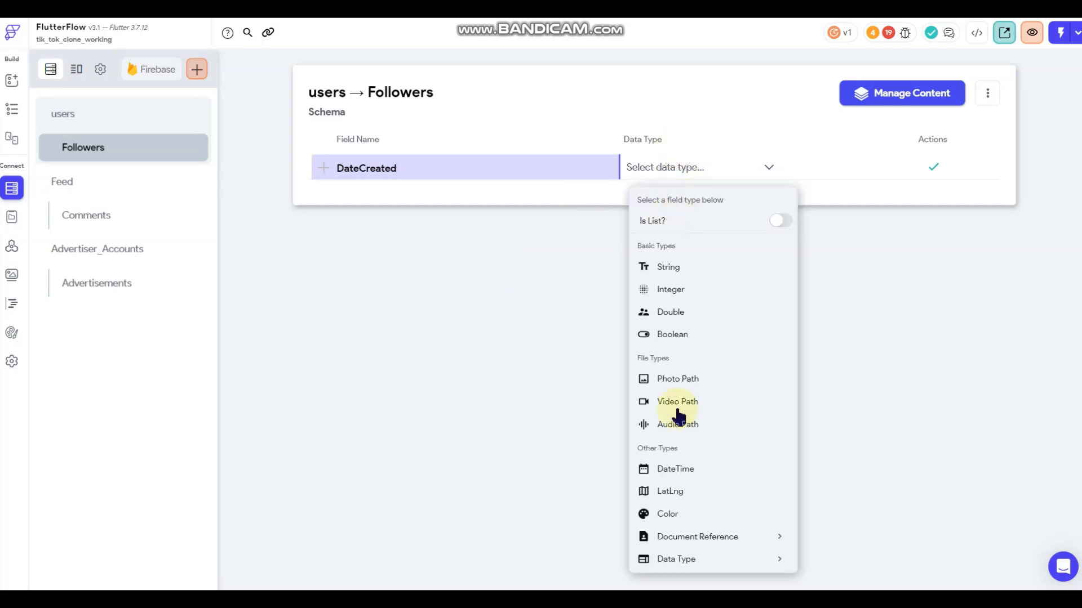
pyautogui.click(681, 473)
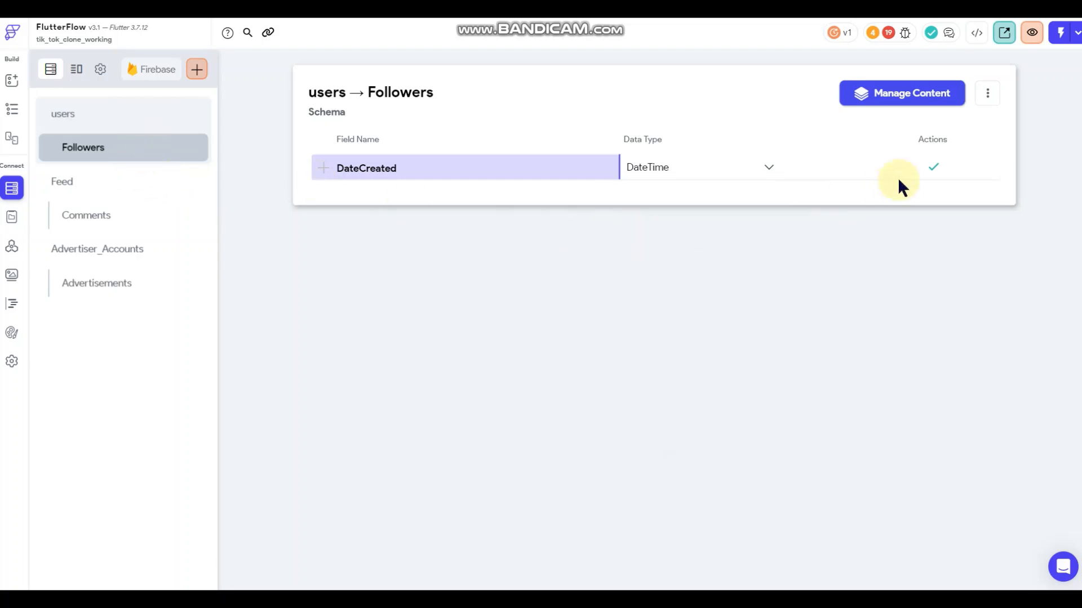
pyautogui.click(933, 167)
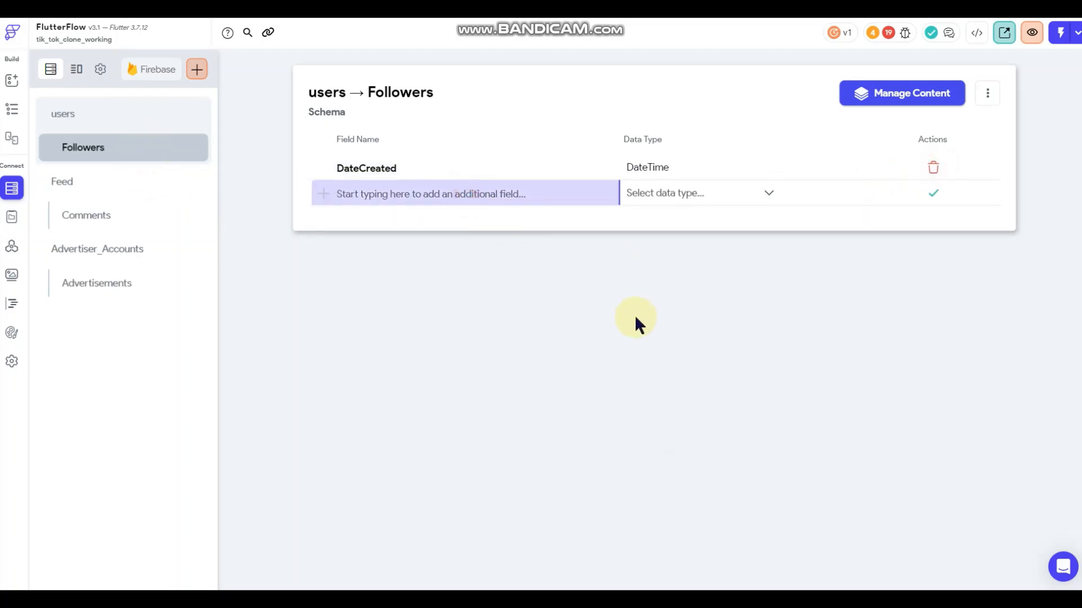
# Add a Users_Following_Me field to the Followers schema as a list of users document references.
pyautogui.write('User')
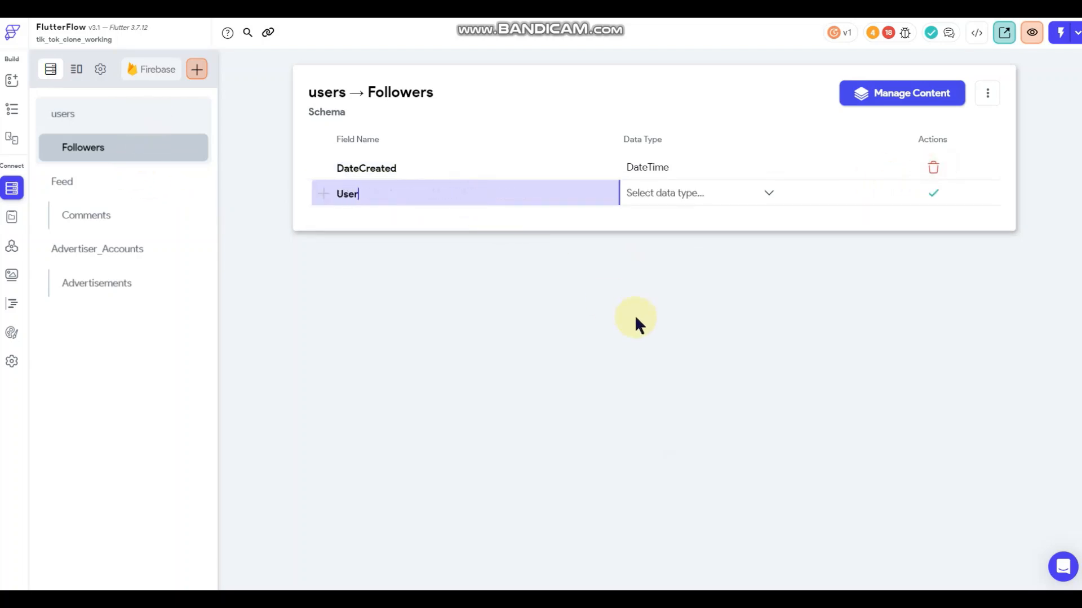
pyautogui.write('s_Following_Me')
pyautogui.click(688, 194)
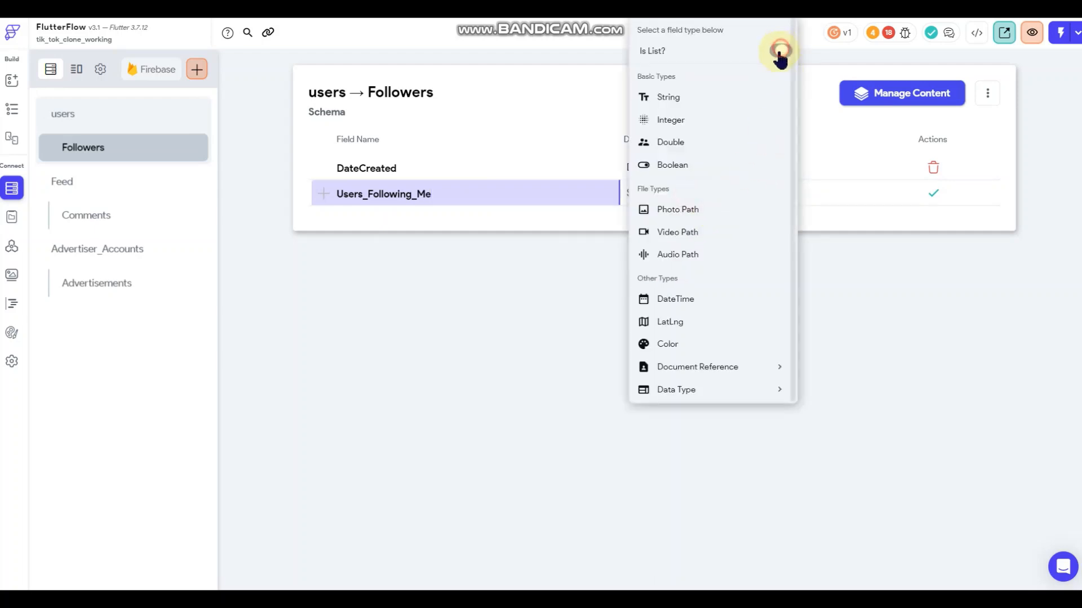
pyautogui.click(780, 51)
pyautogui.moveTo(692, 370)
pyautogui.click(679, 396)
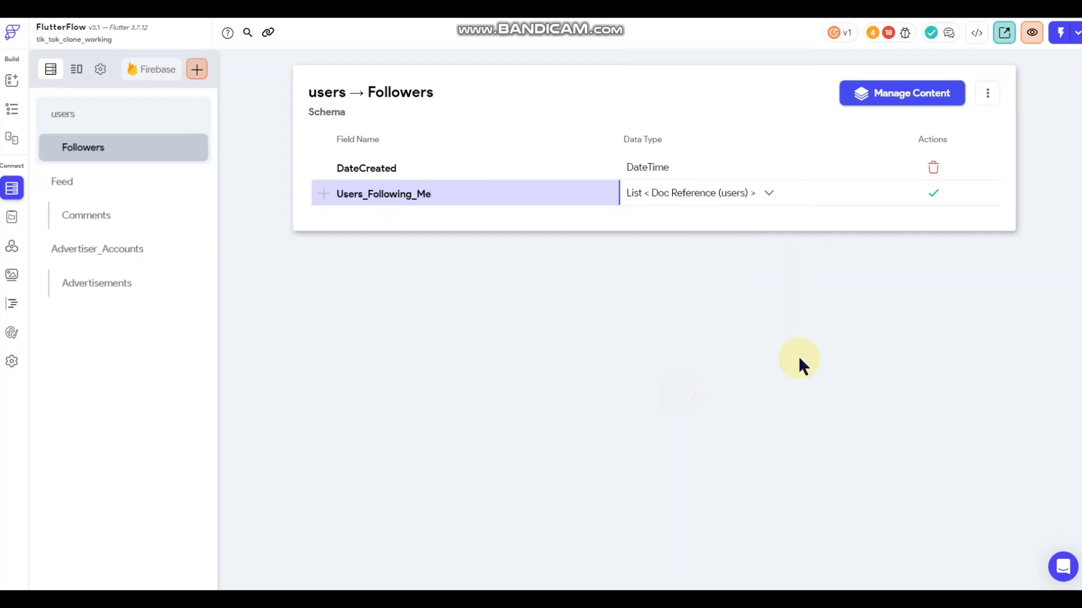
pyautogui.click(933, 193)
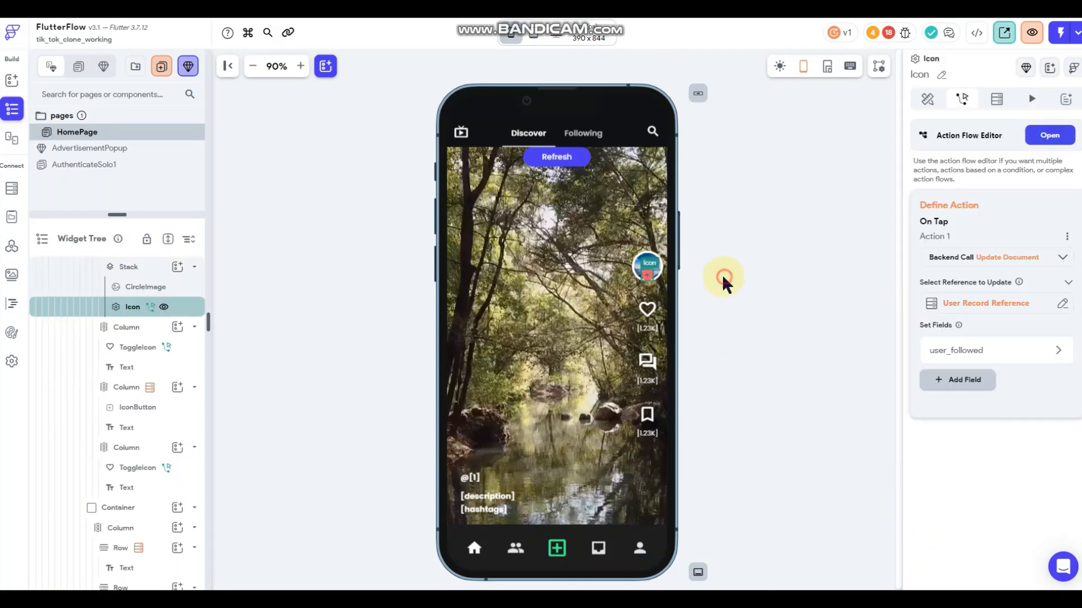
# Select the follow icon over the creator's circle image on HomePage and start a backend query on it.
pyautogui.click(723, 277)
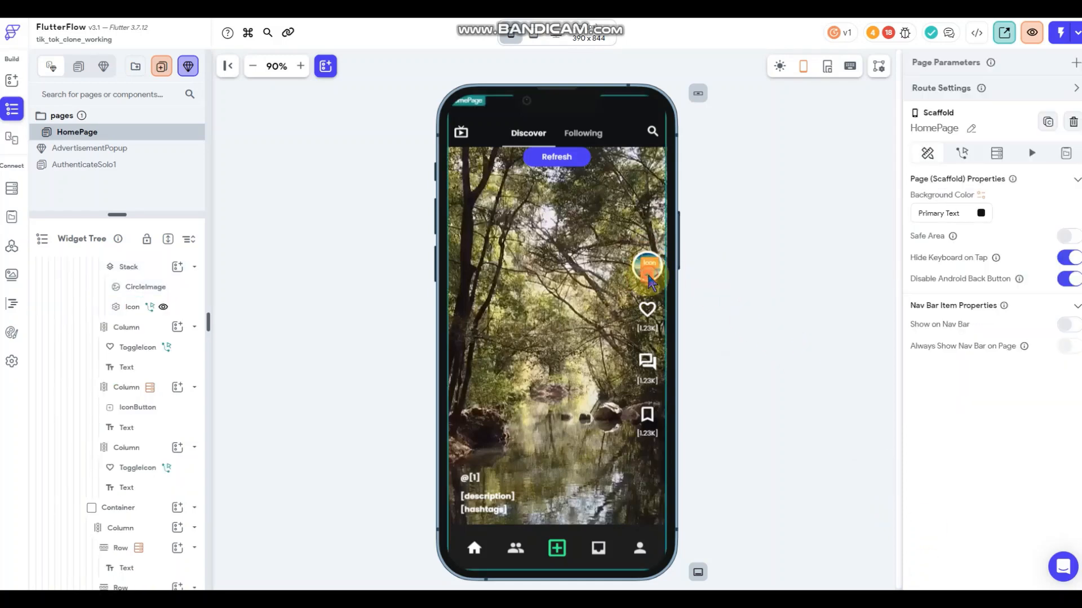
pyautogui.click(648, 275)
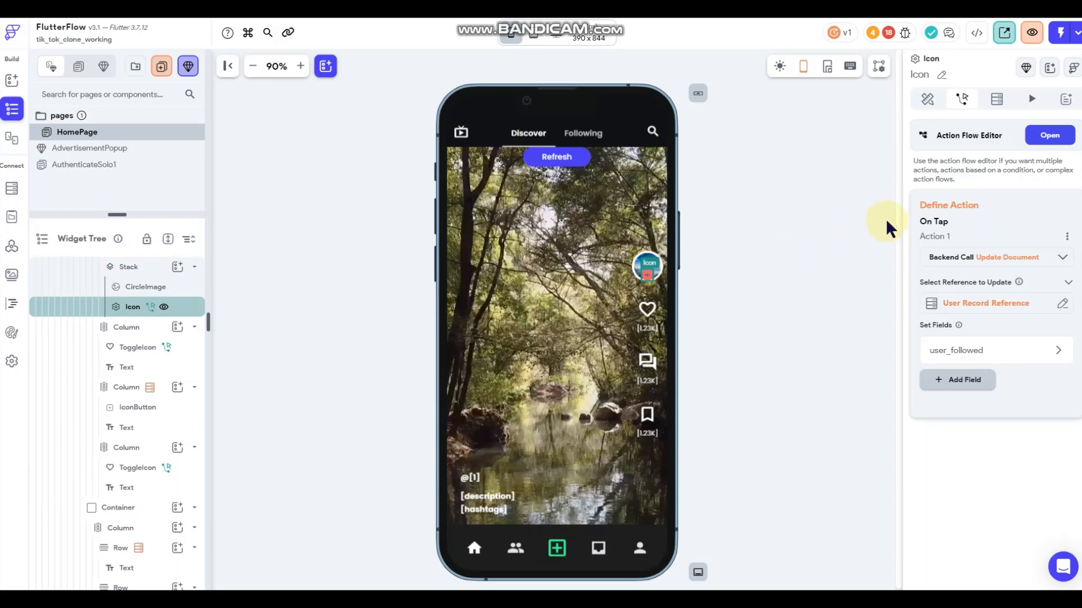
pyautogui.click(996, 100)
pyautogui.click(936, 138)
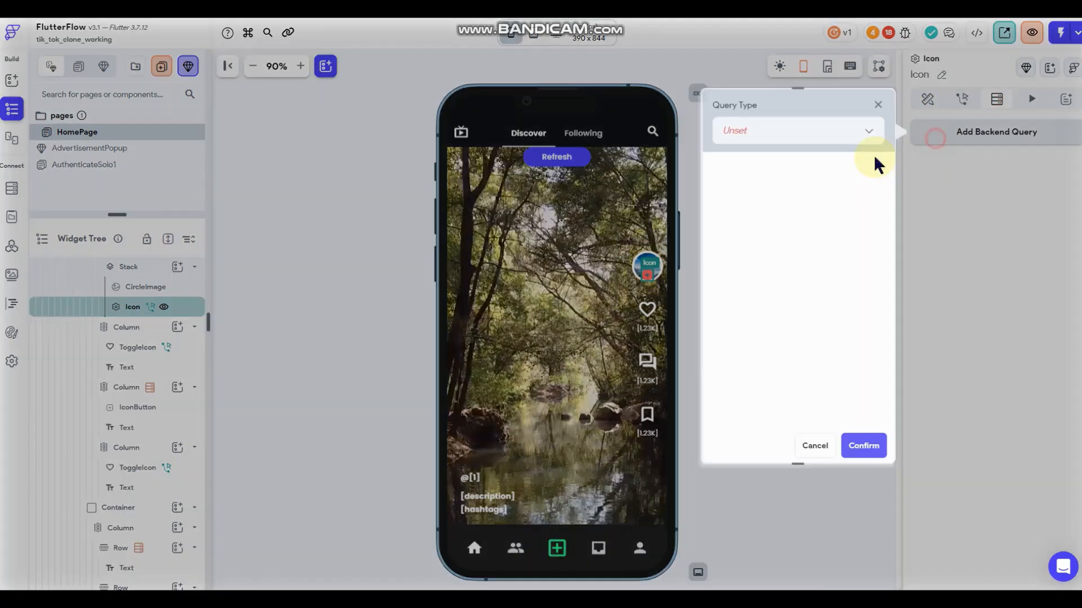
pyautogui.click(748, 132)
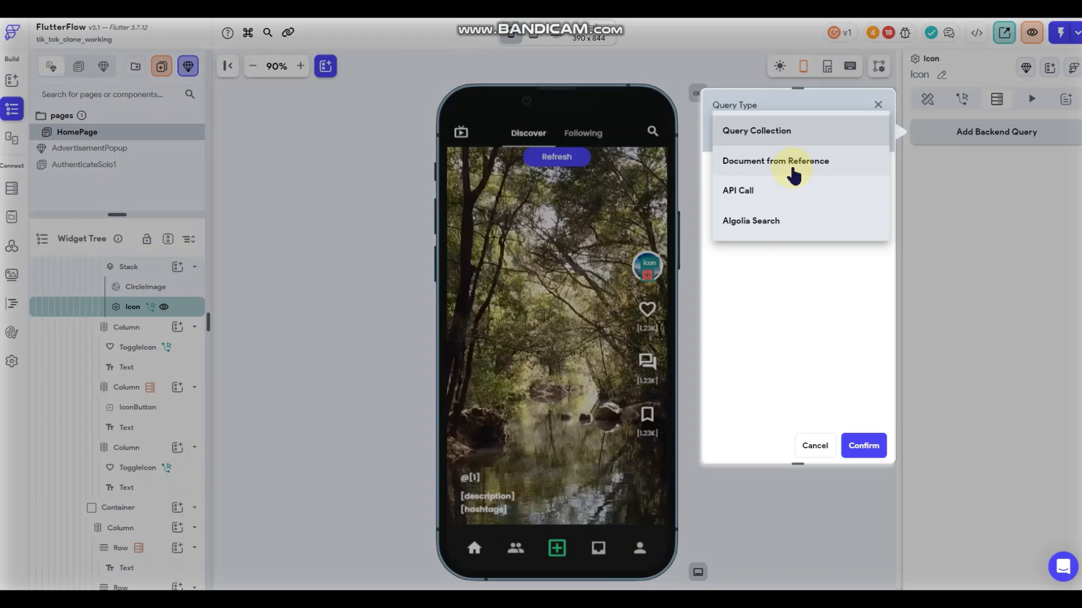
pyautogui.click(792, 169)
pyautogui.click(769, 213)
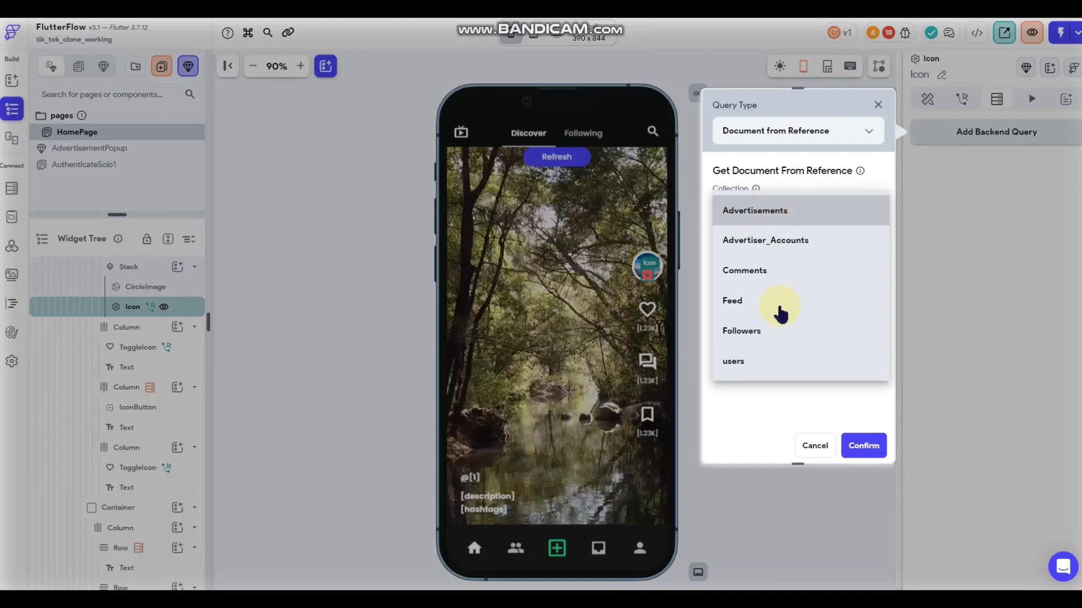
pyautogui.click(775, 330)
pyautogui.click(784, 241)
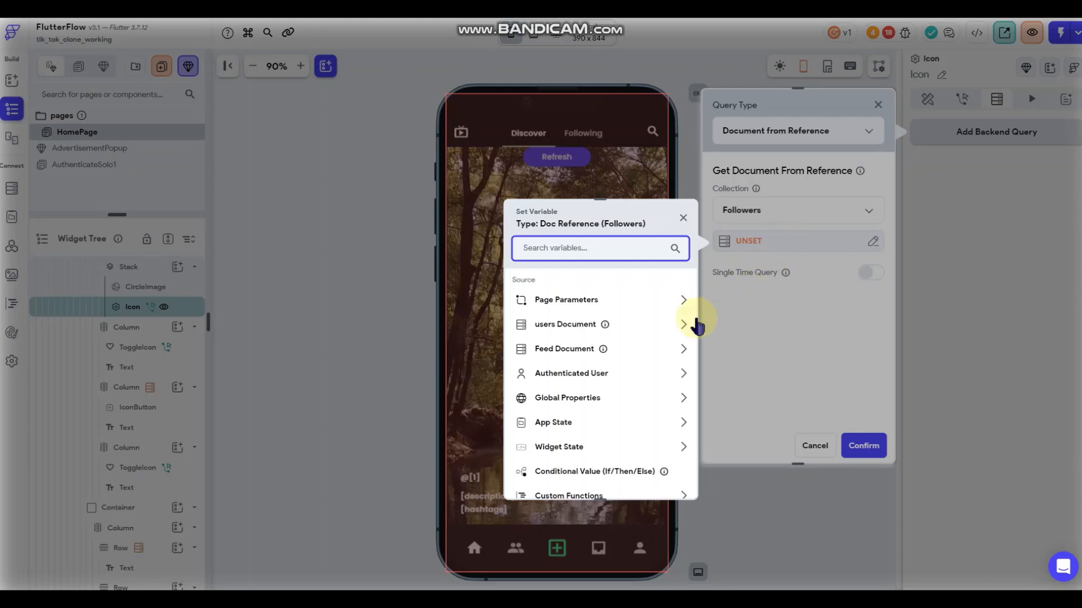
pyautogui.click(652, 330)
pyautogui.scroll(-2, 650, 344)
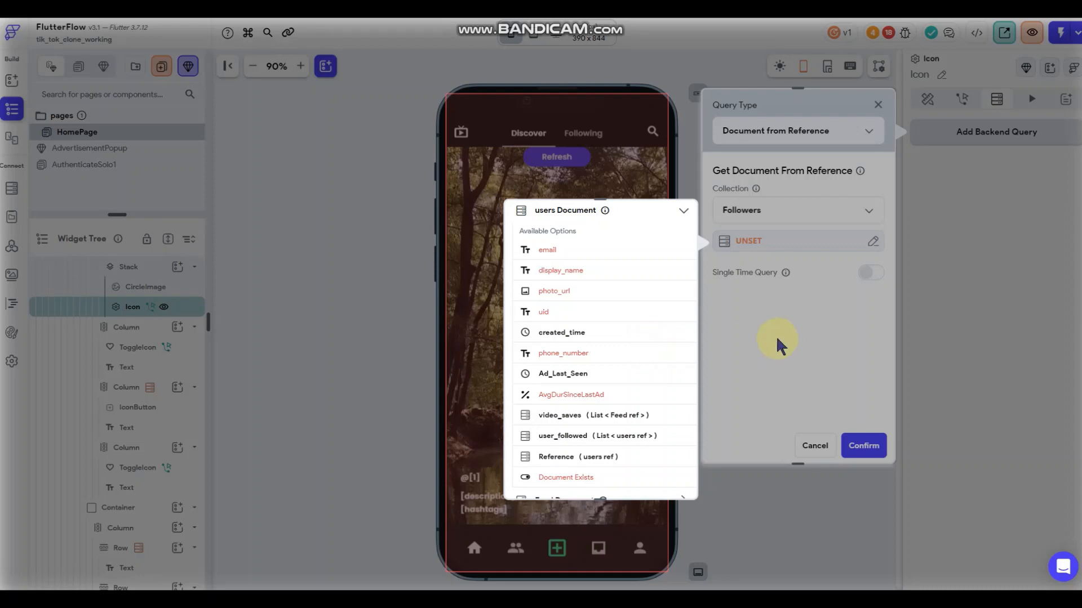
pyautogui.click(811, 448)
pyautogui.click(811, 448)
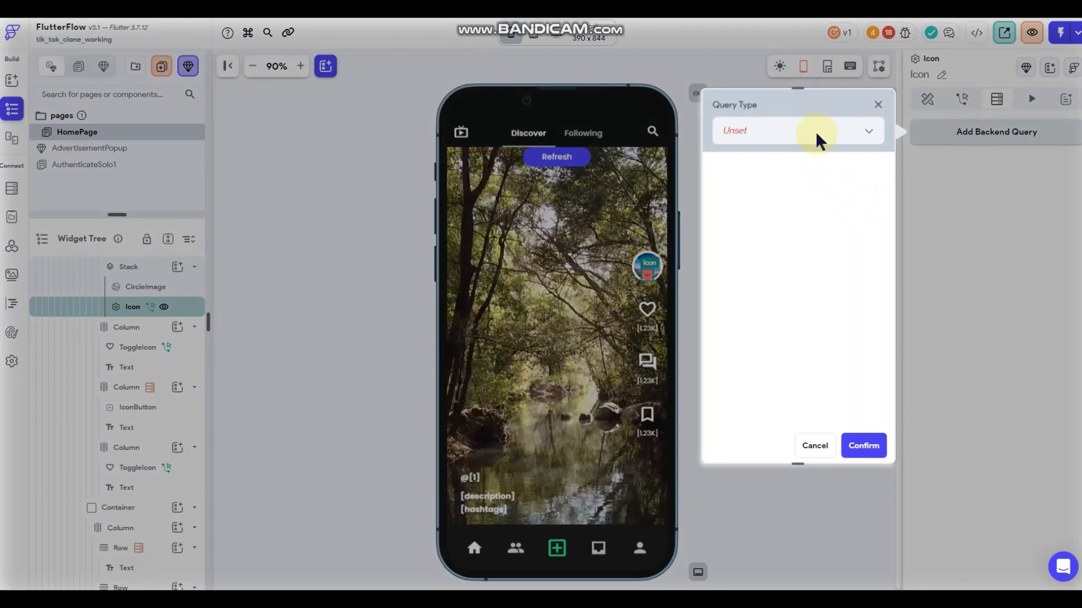
# Set the icon's backend query type to Query Collection and choose the Followers collection.
pyautogui.click(816, 134)
pyautogui.click(785, 131)
pyautogui.click(775, 211)
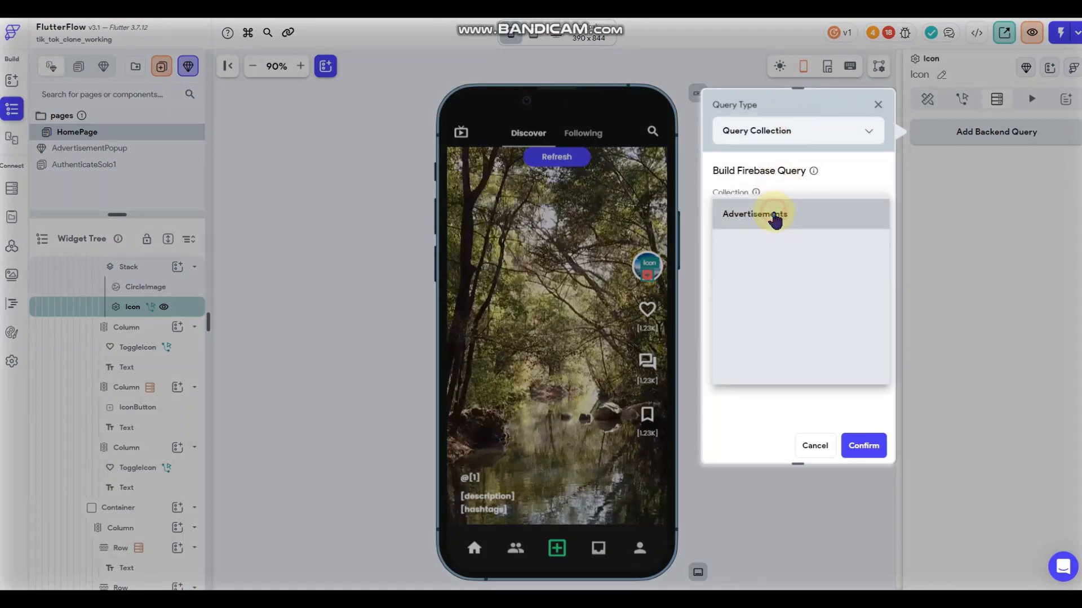
pyautogui.click(769, 333)
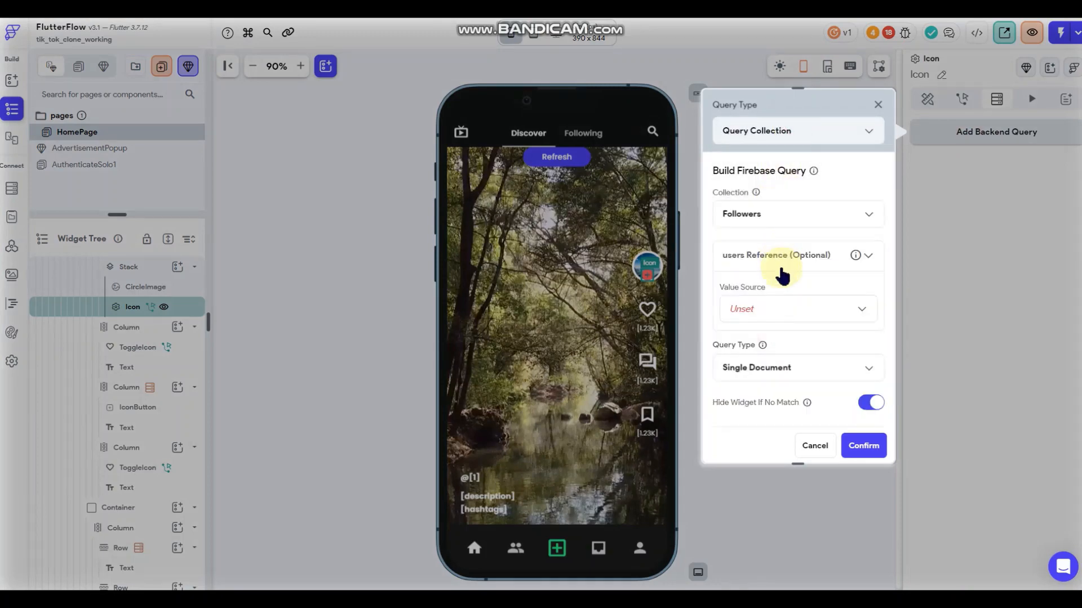
# Set the query's users Reference from a variable, using createdby_ref from the Feed Document.
pyautogui.click(772, 321)
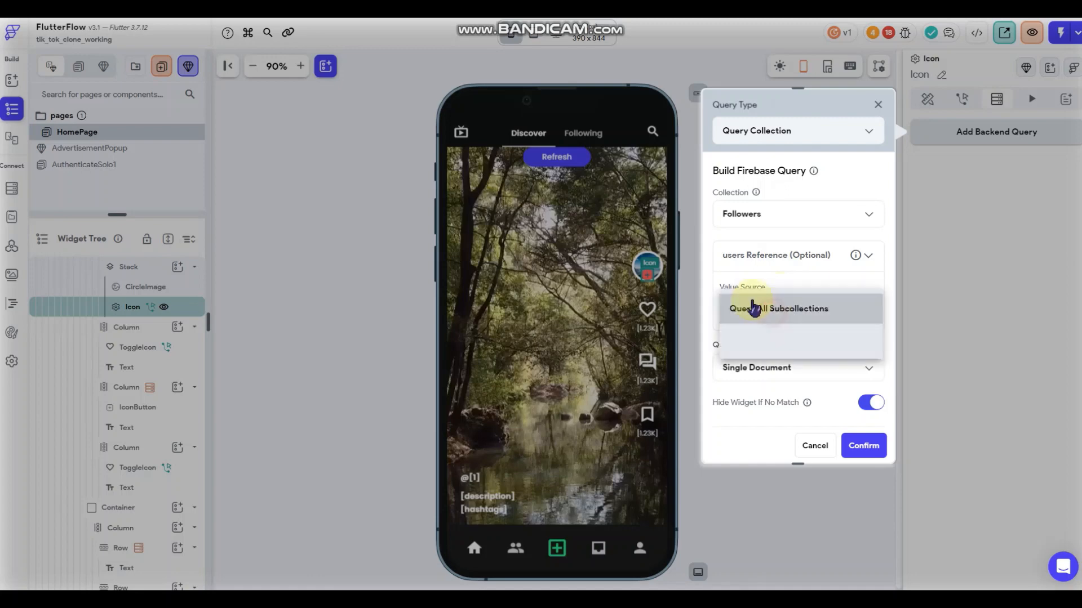
pyautogui.click(773, 344)
pyautogui.click(773, 355)
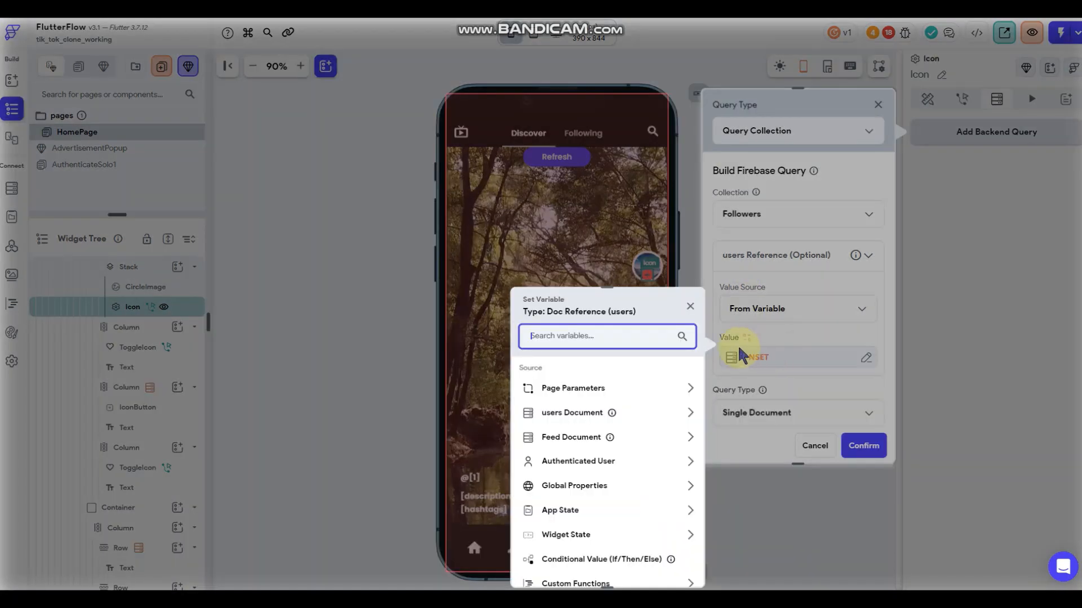
pyautogui.click(633, 413)
pyautogui.scroll(-1, 632, 417)
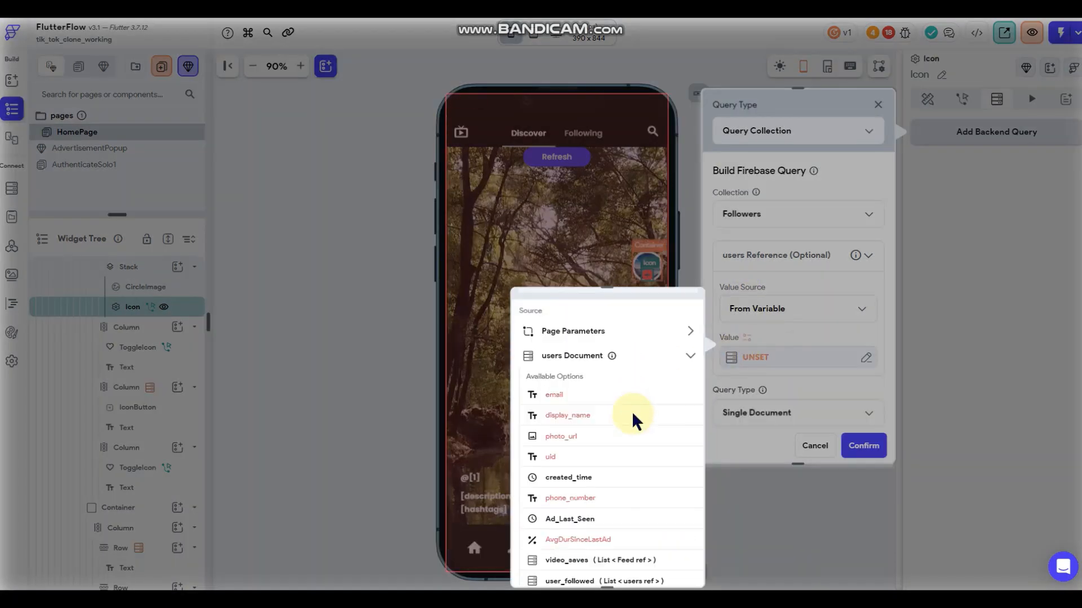
pyautogui.click(630, 355)
pyautogui.click(586, 381)
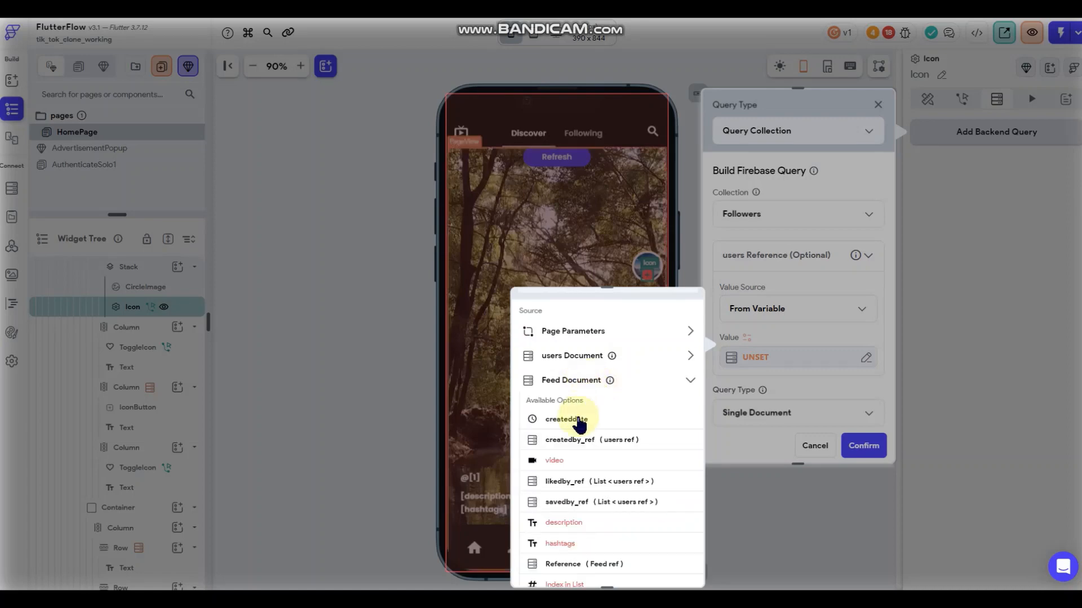
pyautogui.click(595, 442)
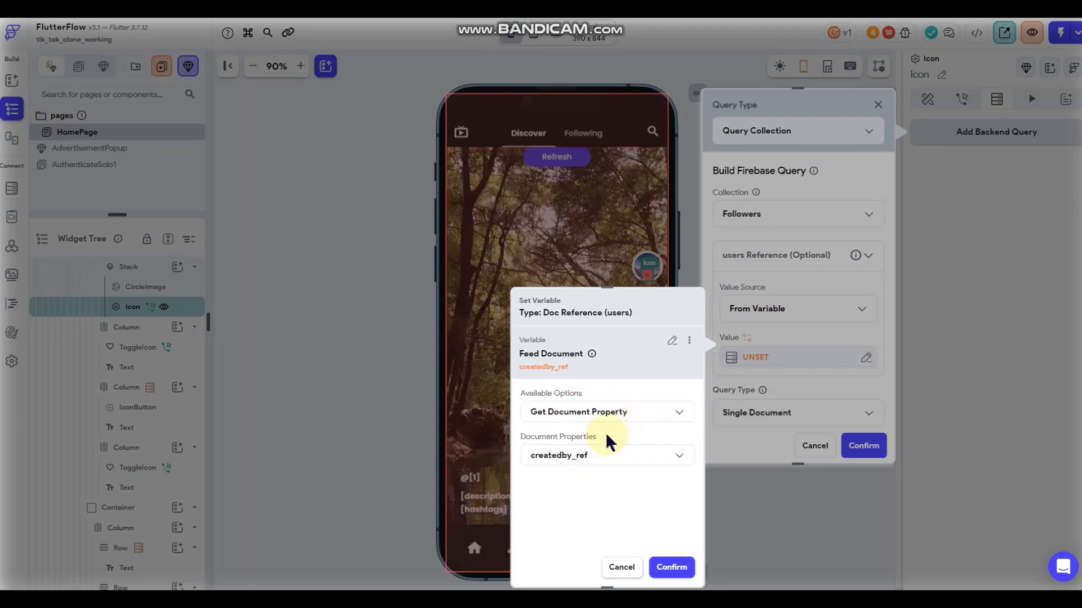
pyautogui.click(671, 567)
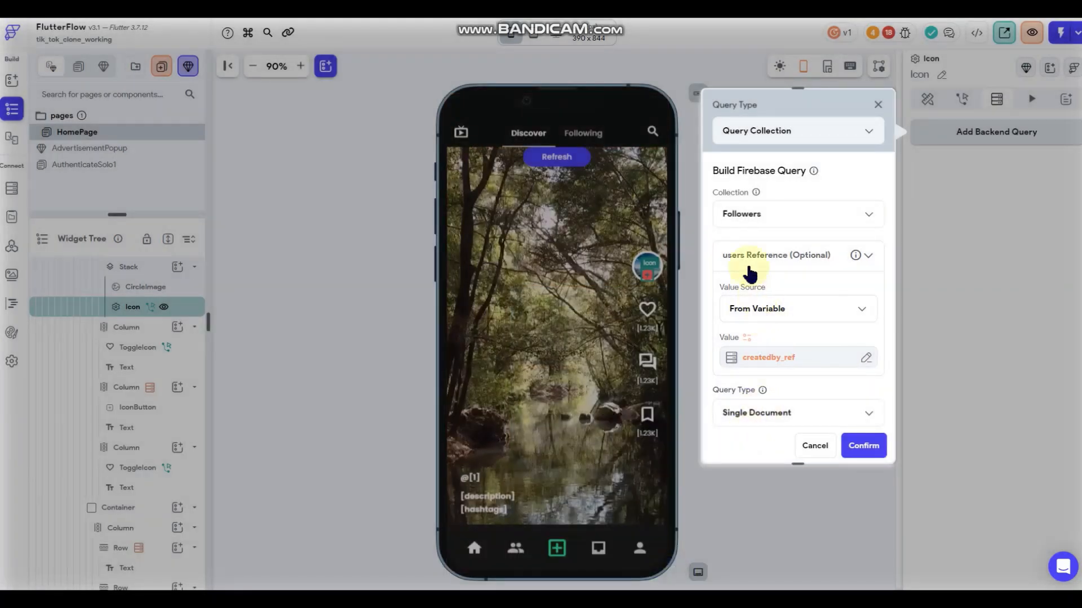
# Turn off Hide Widget If No Match for the Followers query.
pyautogui.scroll(-3, 784, 321)
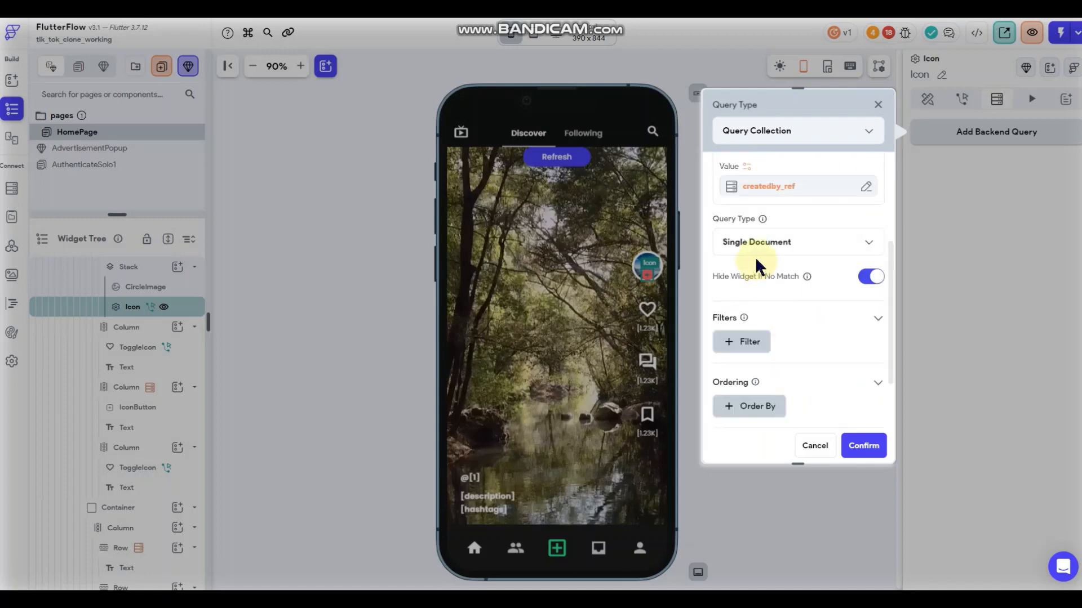
pyautogui.click(874, 276)
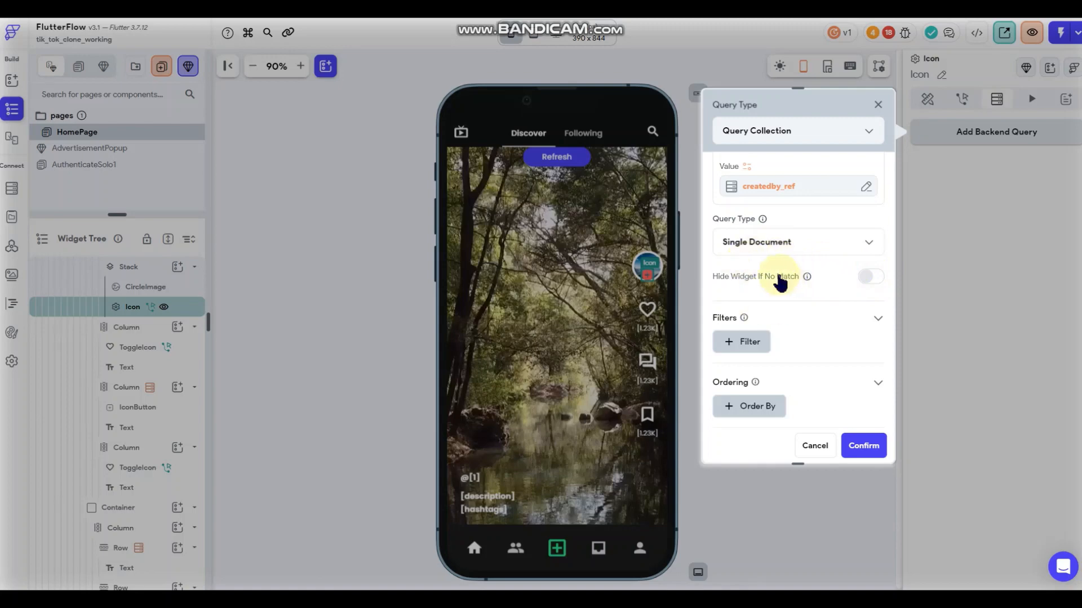
pyautogui.scroll(-1, 794, 271)
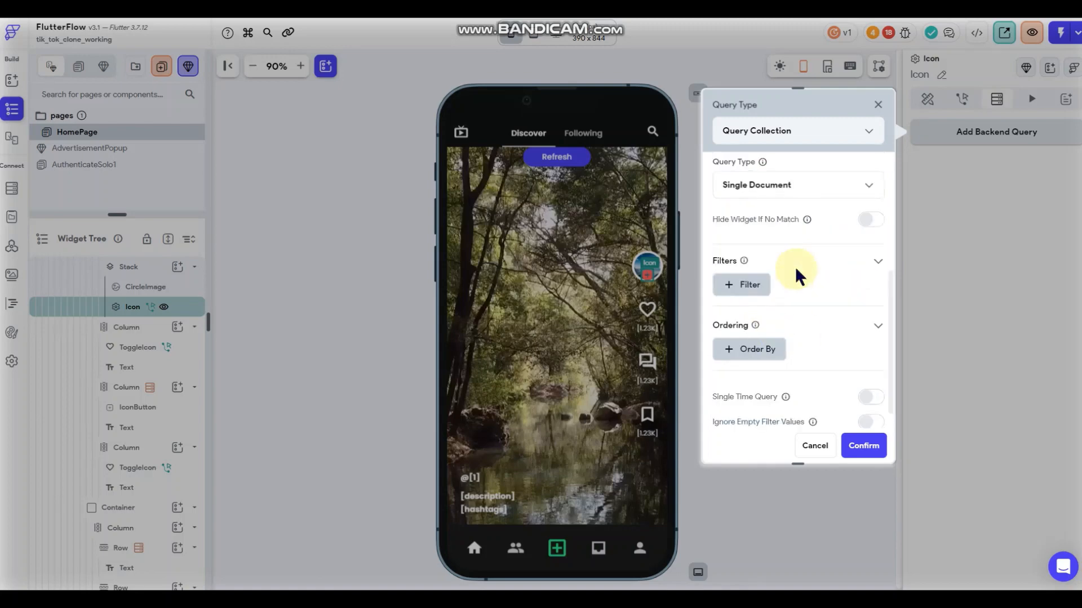
pyautogui.click(771, 289)
pyautogui.click(771, 344)
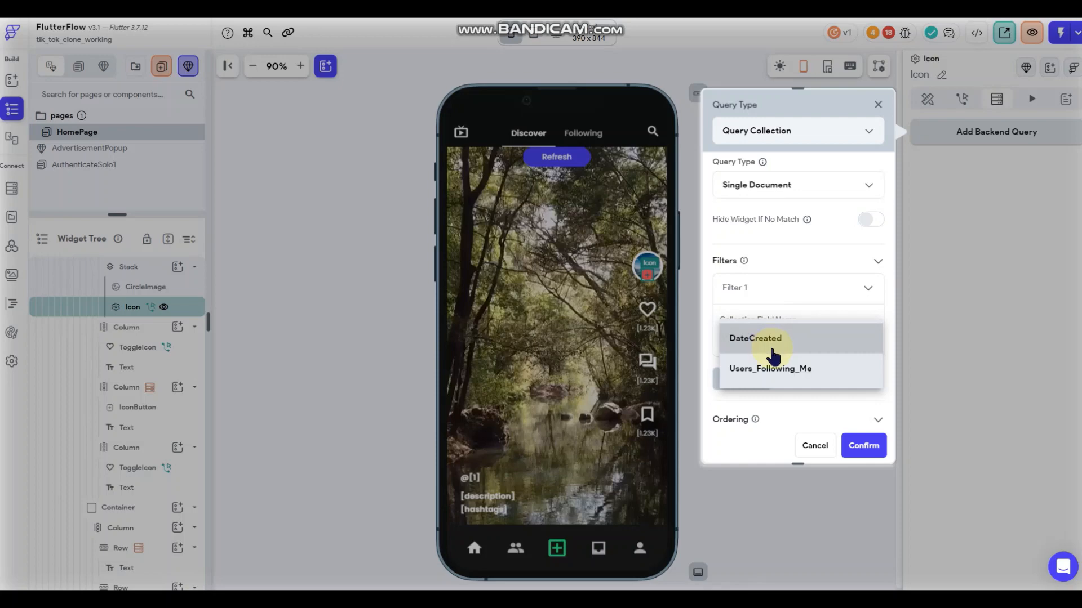
pyautogui.click(771, 367)
pyautogui.click(768, 396)
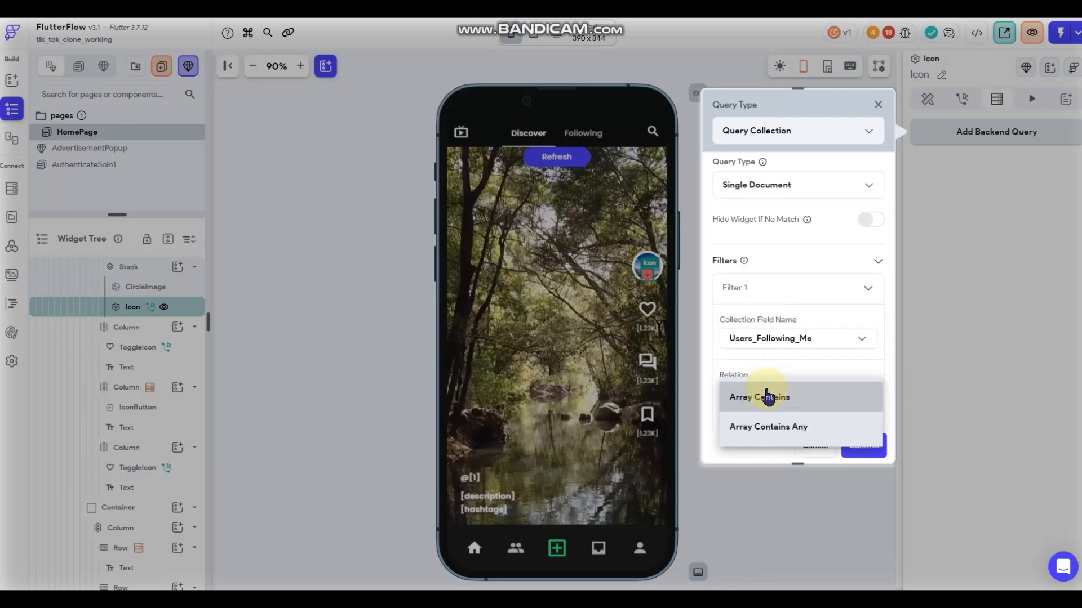
pyautogui.click(776, 354)
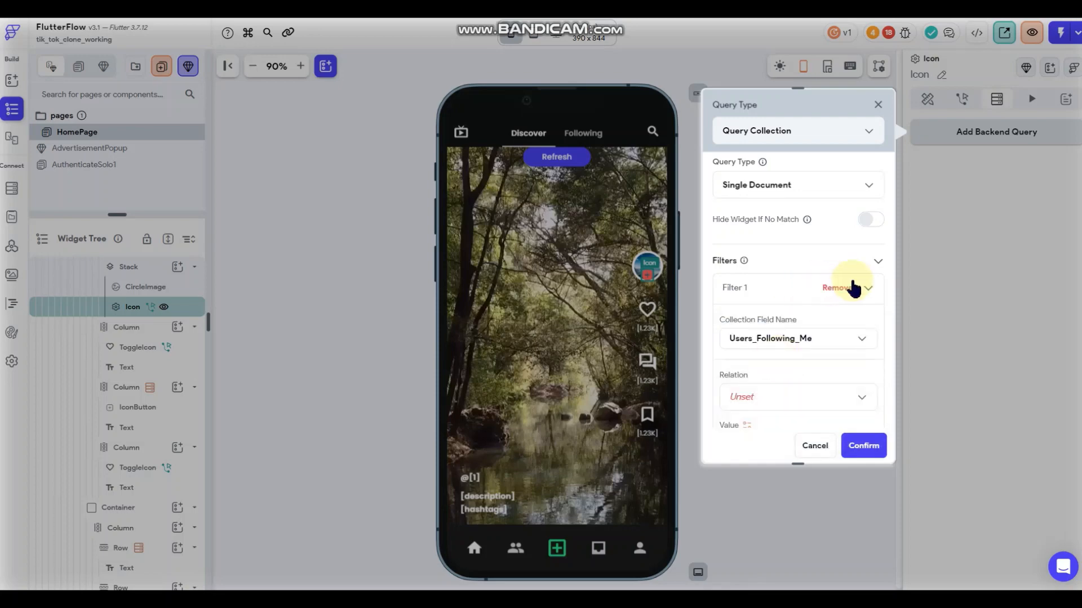
pyautogui.click(839, 289)
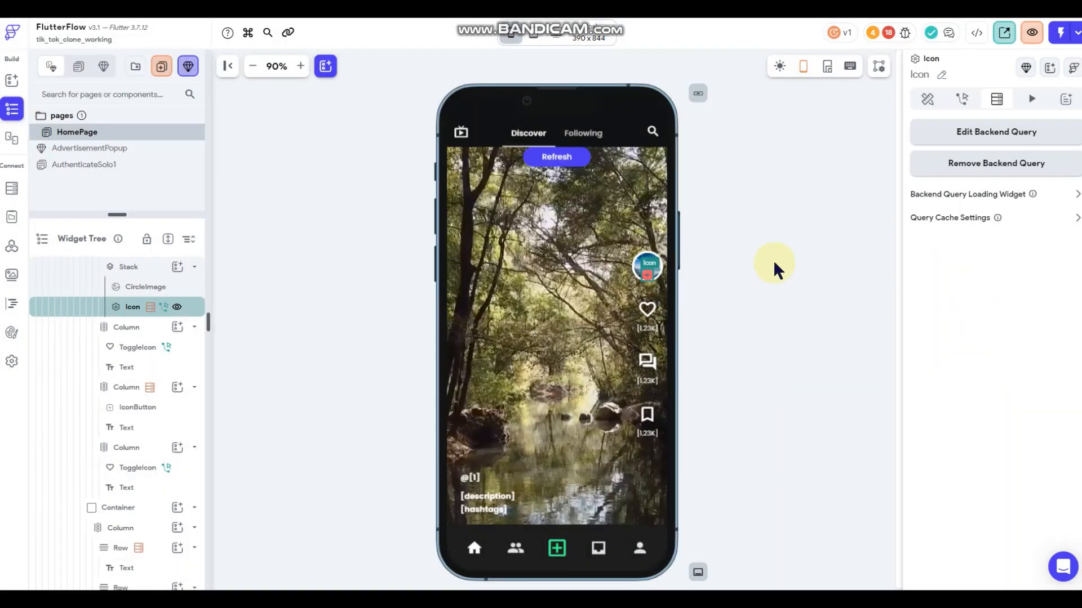
# Add a second On Tap action to the follow icon, using a Firestore Update Document backend call.
pyautogui.click(964, 101)
pyautogui.click(1045, 133)
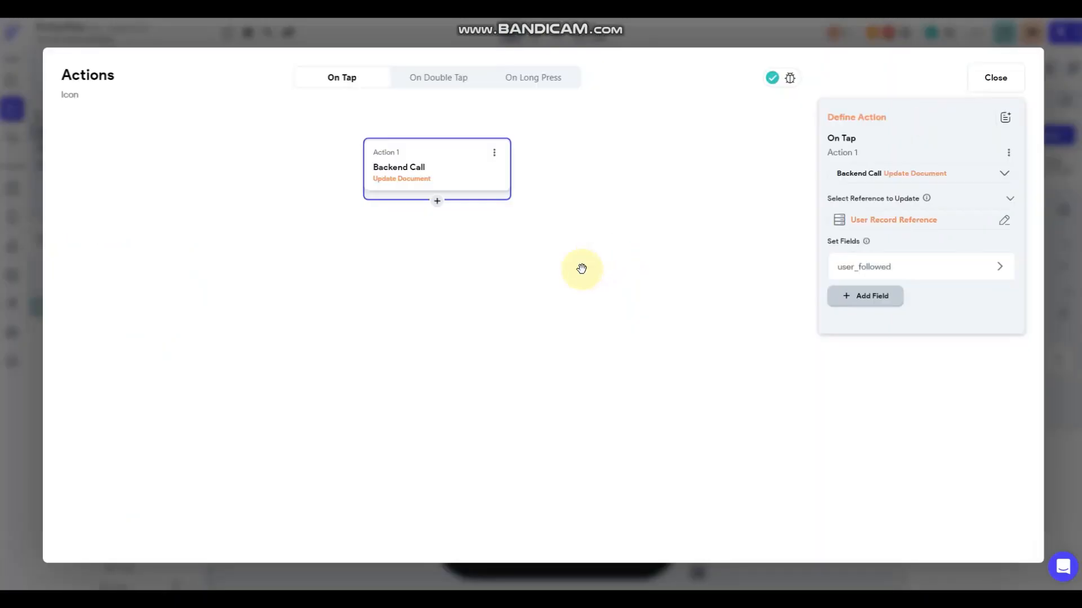
pyautogui.click(437, 201)
pyautogui.click(437, 225)
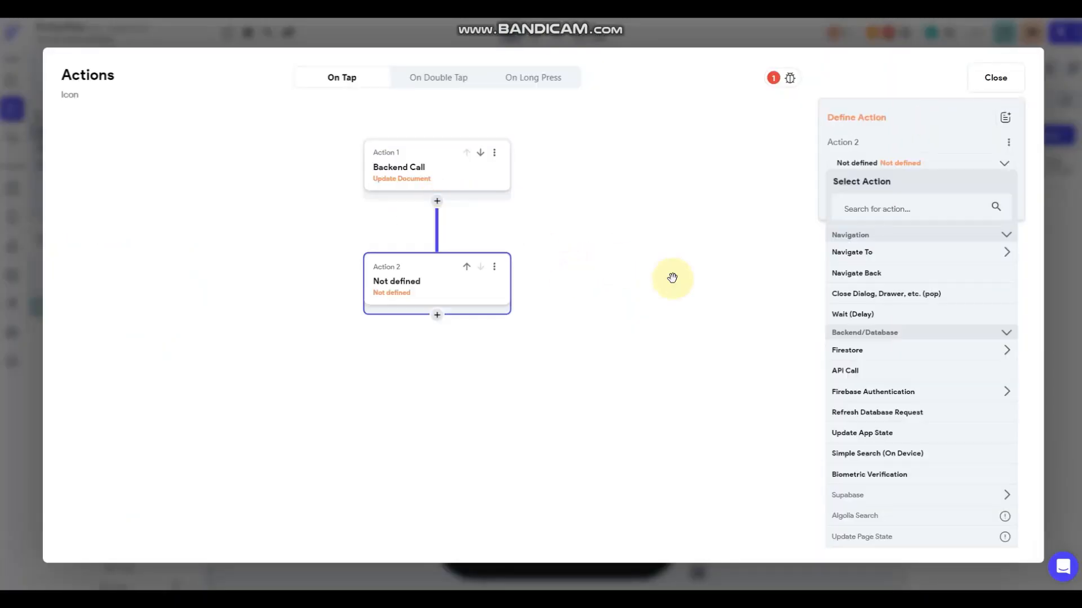
pyautogui.click(862, 350)
pyautogui.click(857, 393)
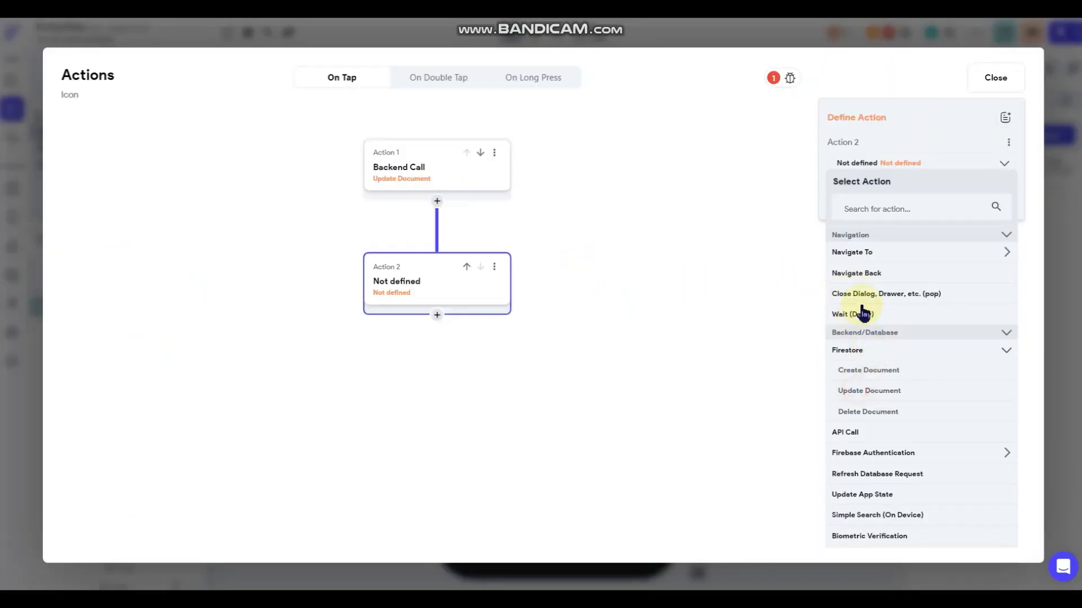
# Set the second action's reference to update to the Reference of the Followers Document.
pyautogui.click(863, 210)
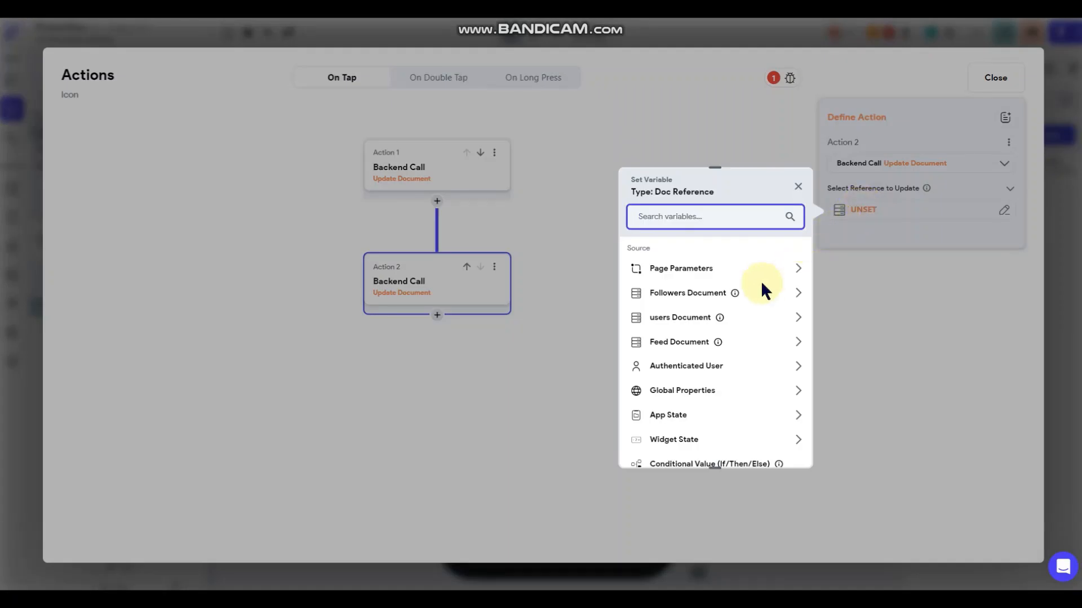
pyautogui.click(756, 296)
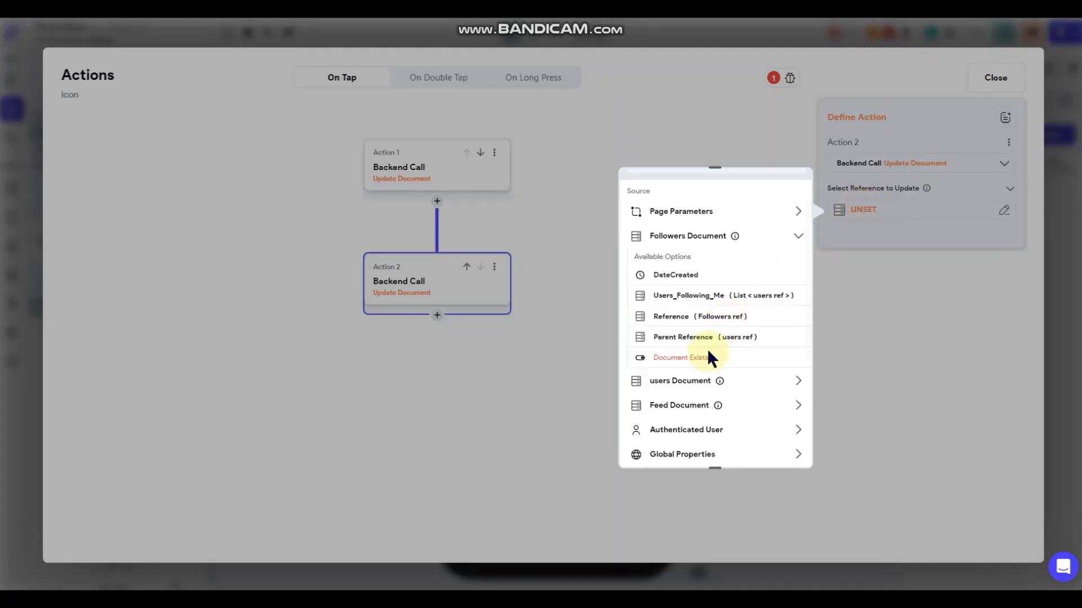
pyautogui.click(669, 317)
pyautogui.click(773, 446)
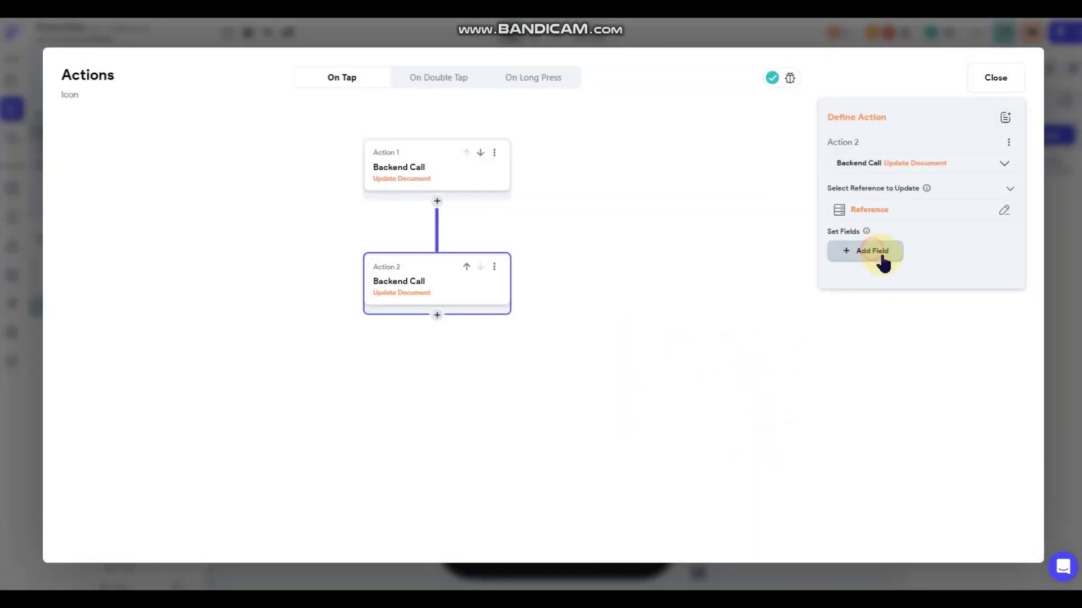
# Add the Users_Following_Me field to the second action's update and set its list update type to Add to Set.
pyautogui.click(883, 258)
pyautogui.click(880, 336)
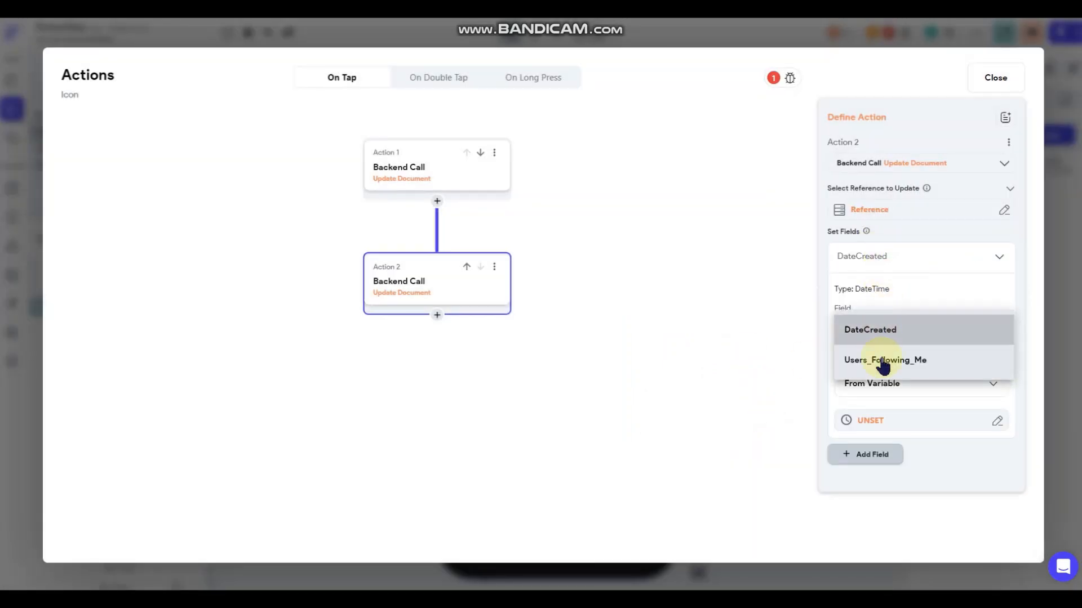
pyautogui.click(881, 367)
pyautogui.click(881, 389)
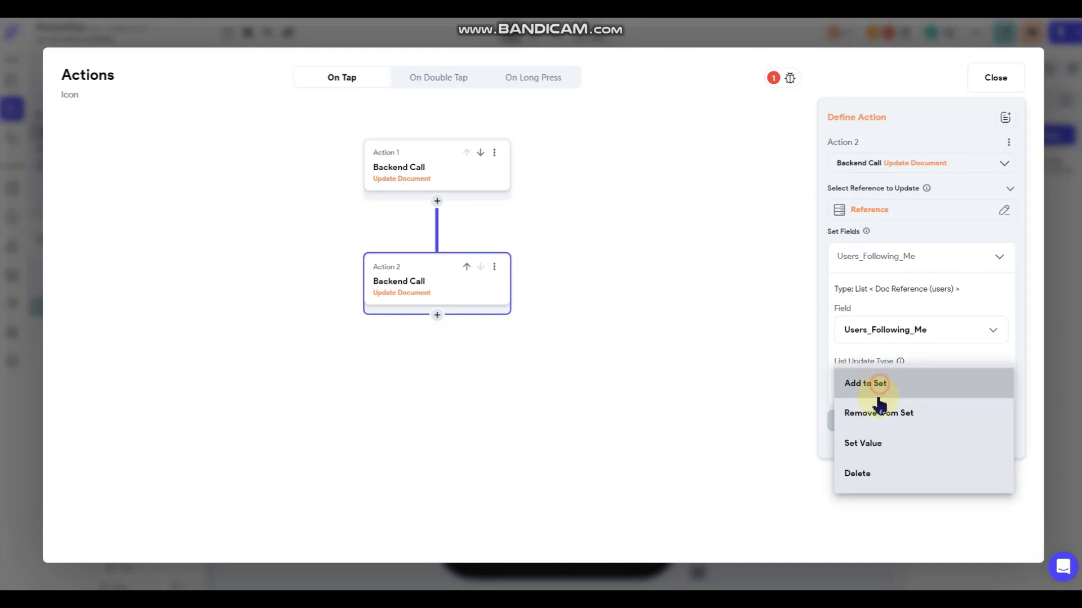
pyautogui.click(880, 388)
# Set the value added to Users_Following_Me to the Authenticated User's User Reference and close the action flow editor.
pyautogui.click(865, 420)
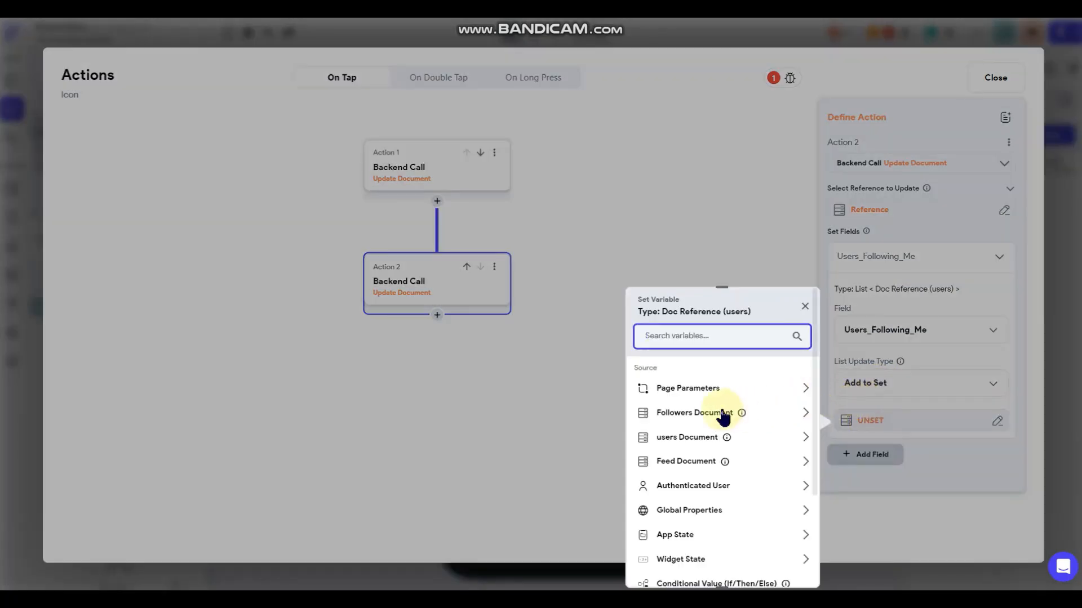
pyautogui.click(702, 488)
pyautogui.scroll(-2, 704, 499)
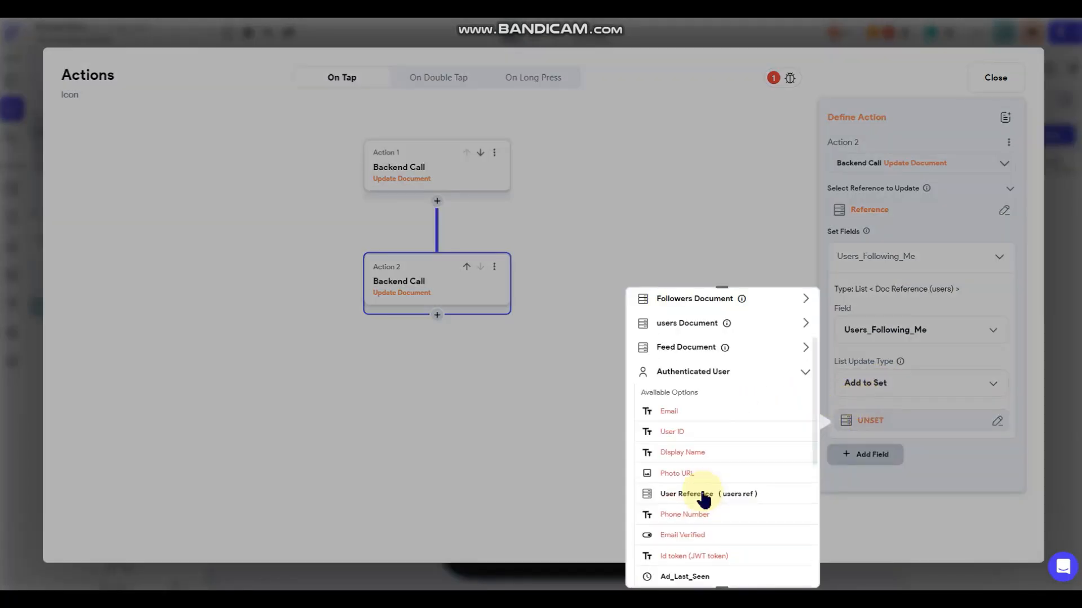
pyautogui.click(703, 496)
pyautogui.click(780, 570)
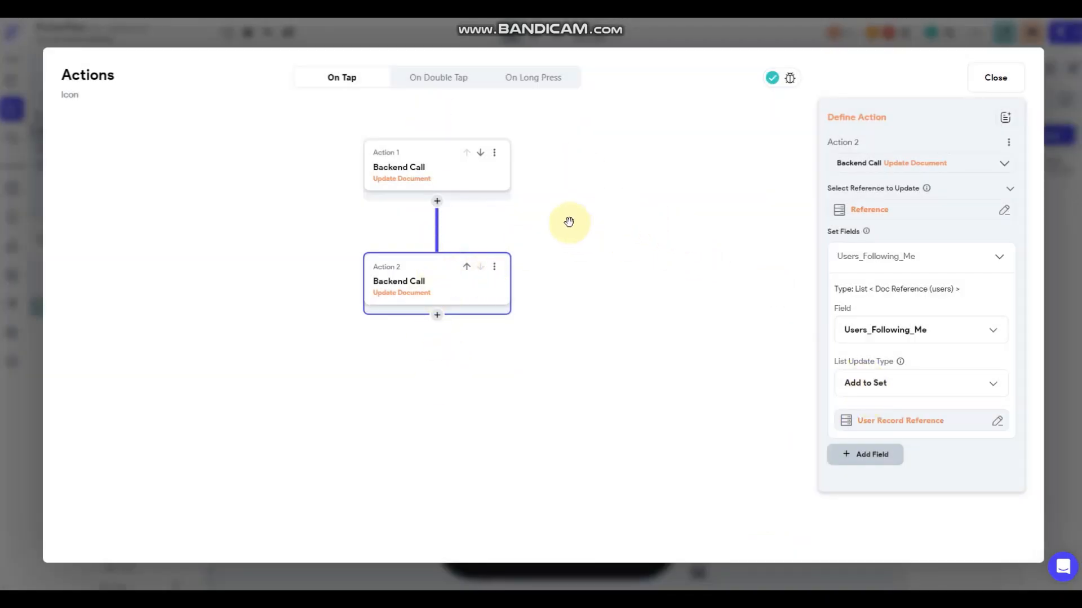
pyautogui.click(557, 192)
pyautogui.click(1058, 218)
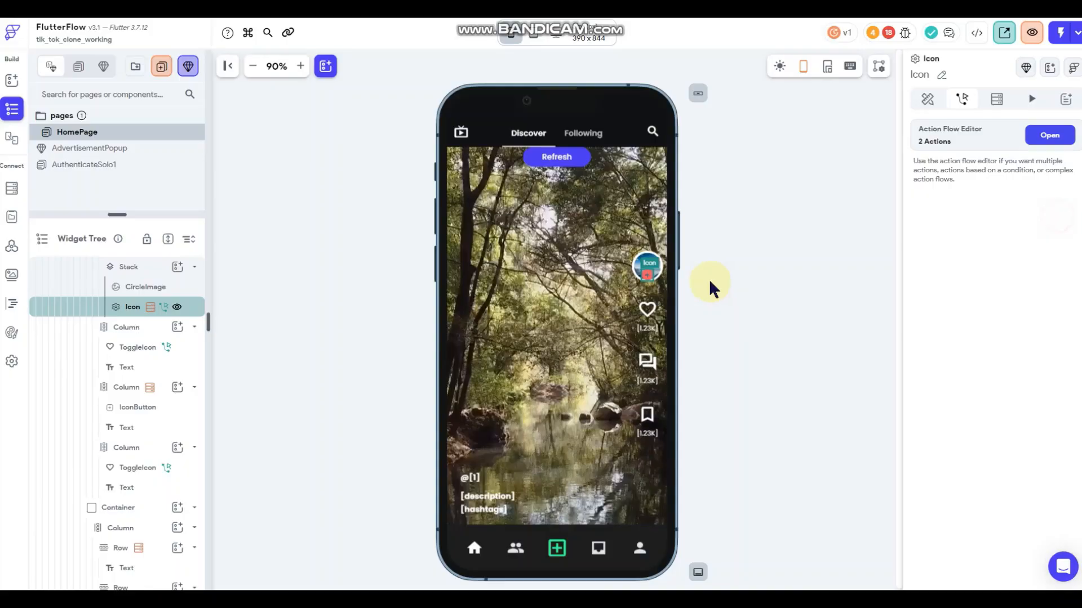
pyautogui.click(713, 280)
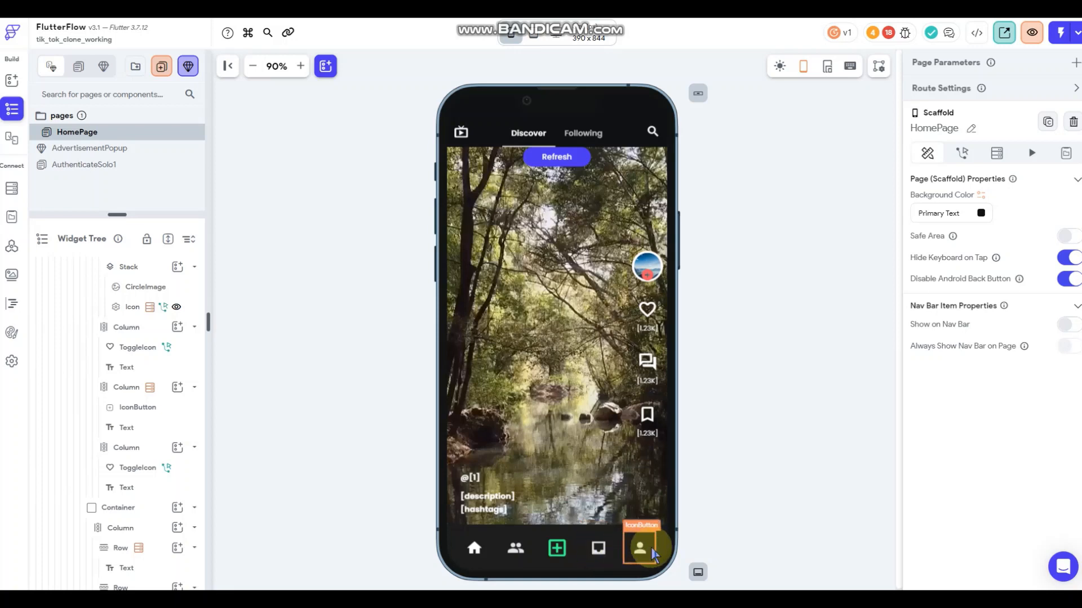
pyautogui.click(755, 356)
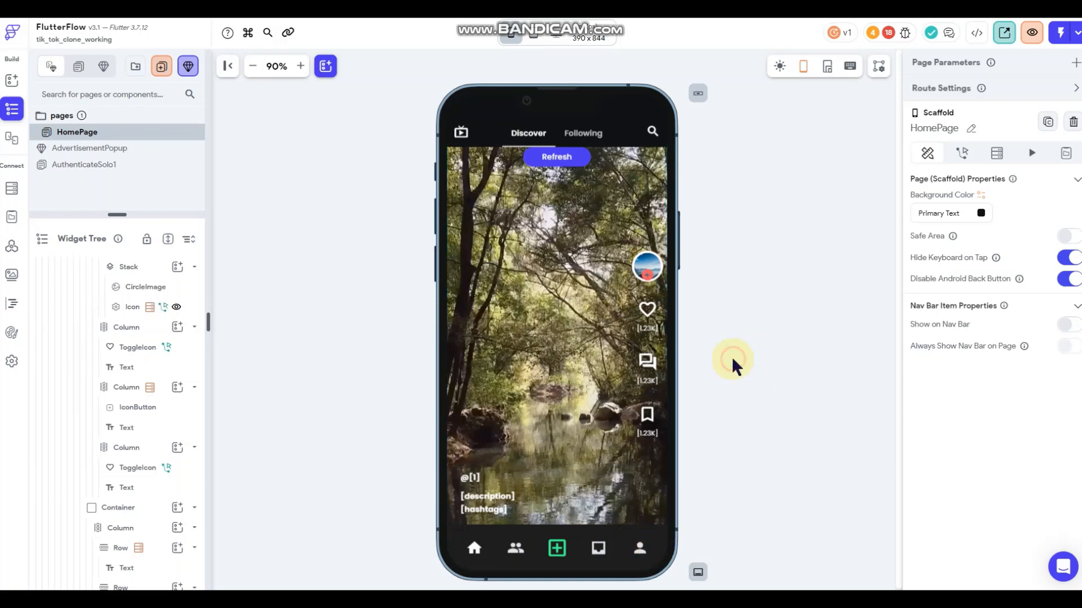